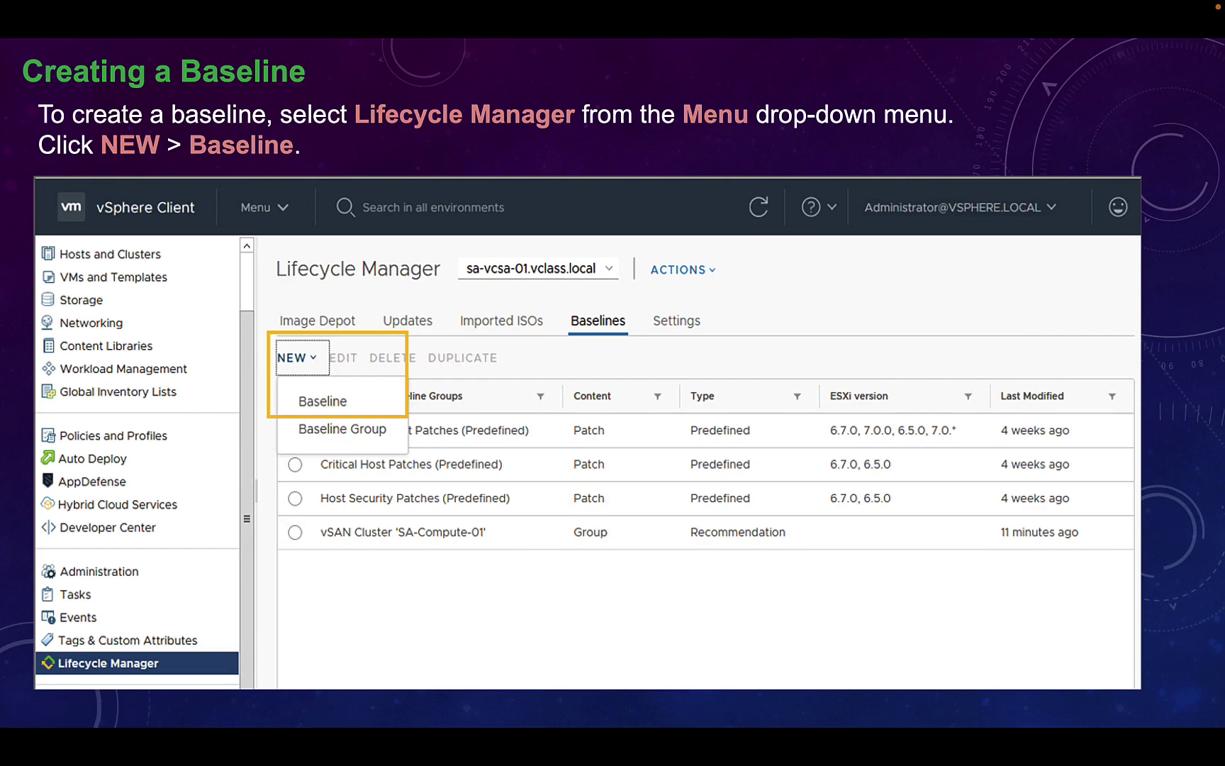
Step: End the slide show and switch to the remote desktop session showing vSphere Lifecycle Manager in the browser
key(Escape)
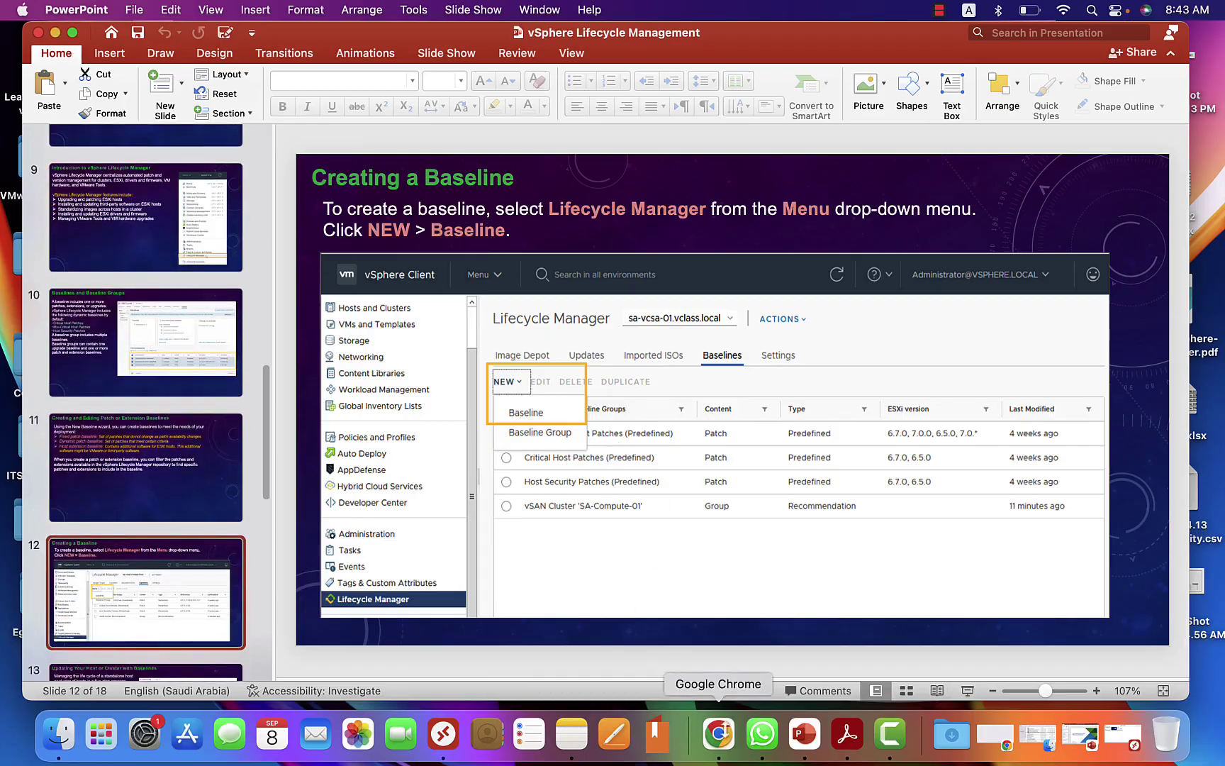
right_click(451, 751)
click(445, 505)
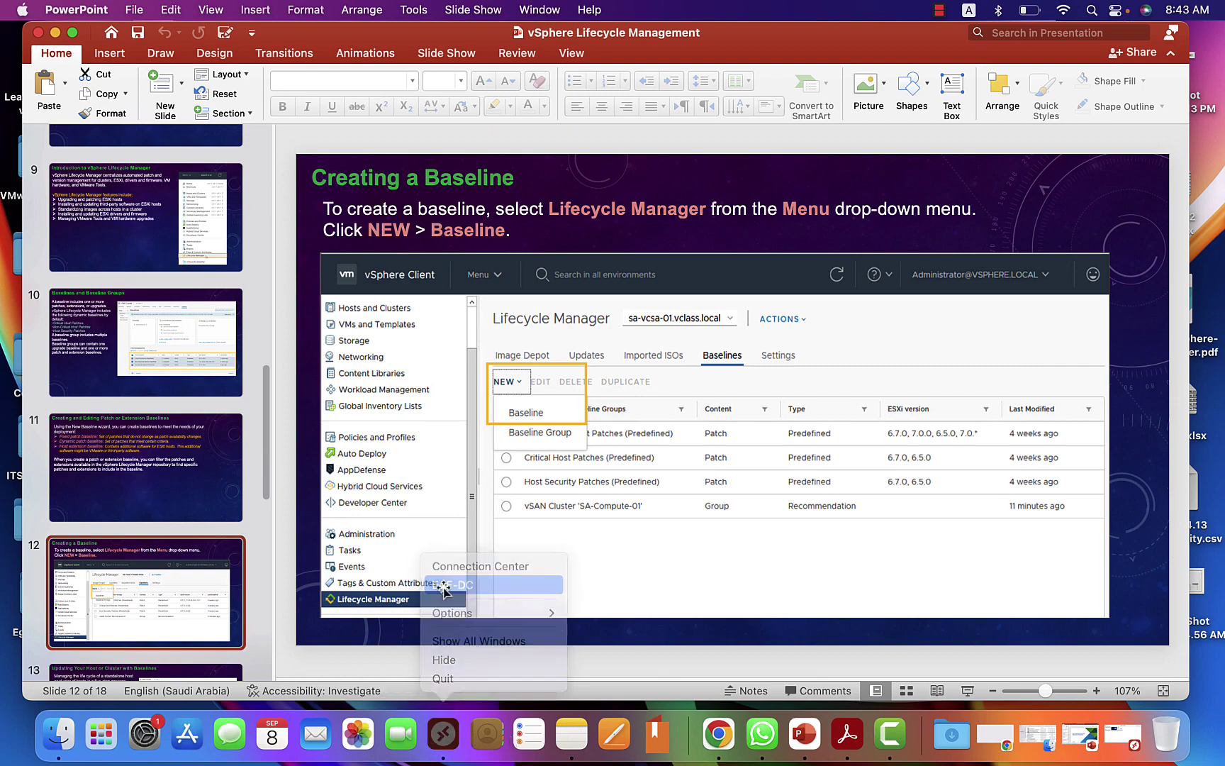
click(91, 45)
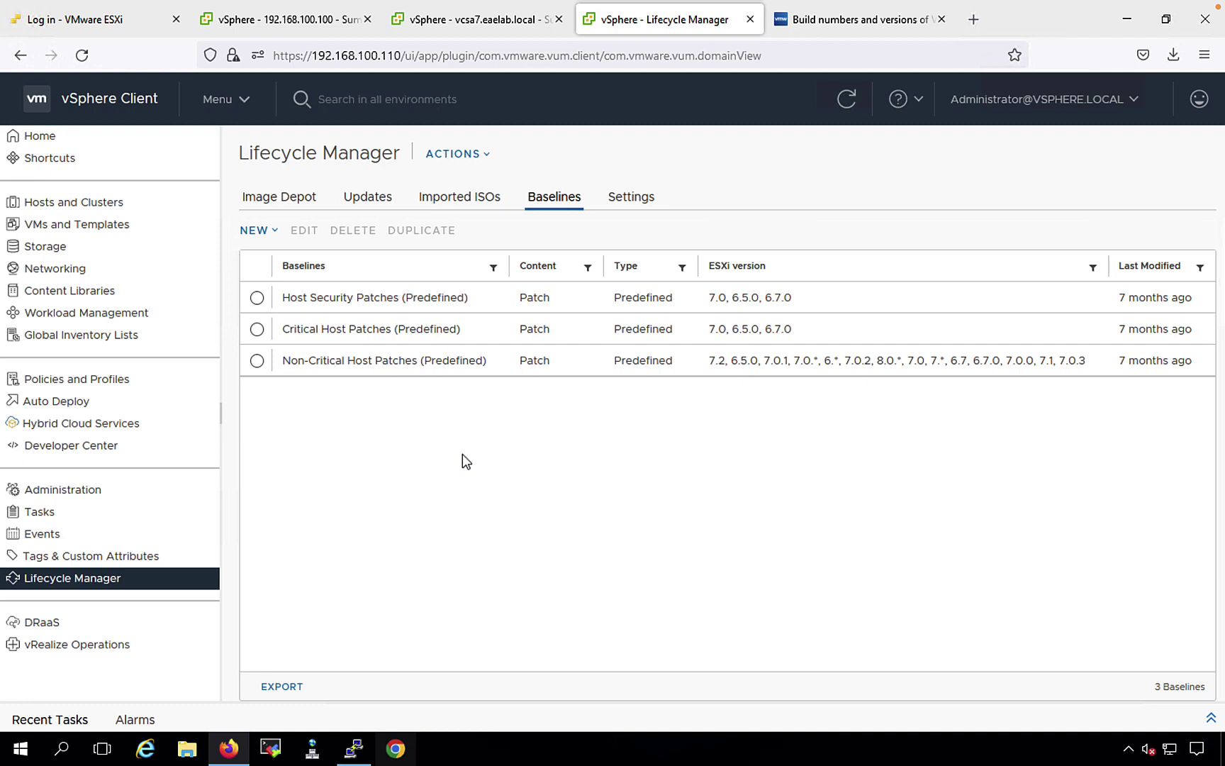
Step: Show the Lifecycle Manager updates sorted by release date with the newest first, and widen the Name column
click(368, 199)
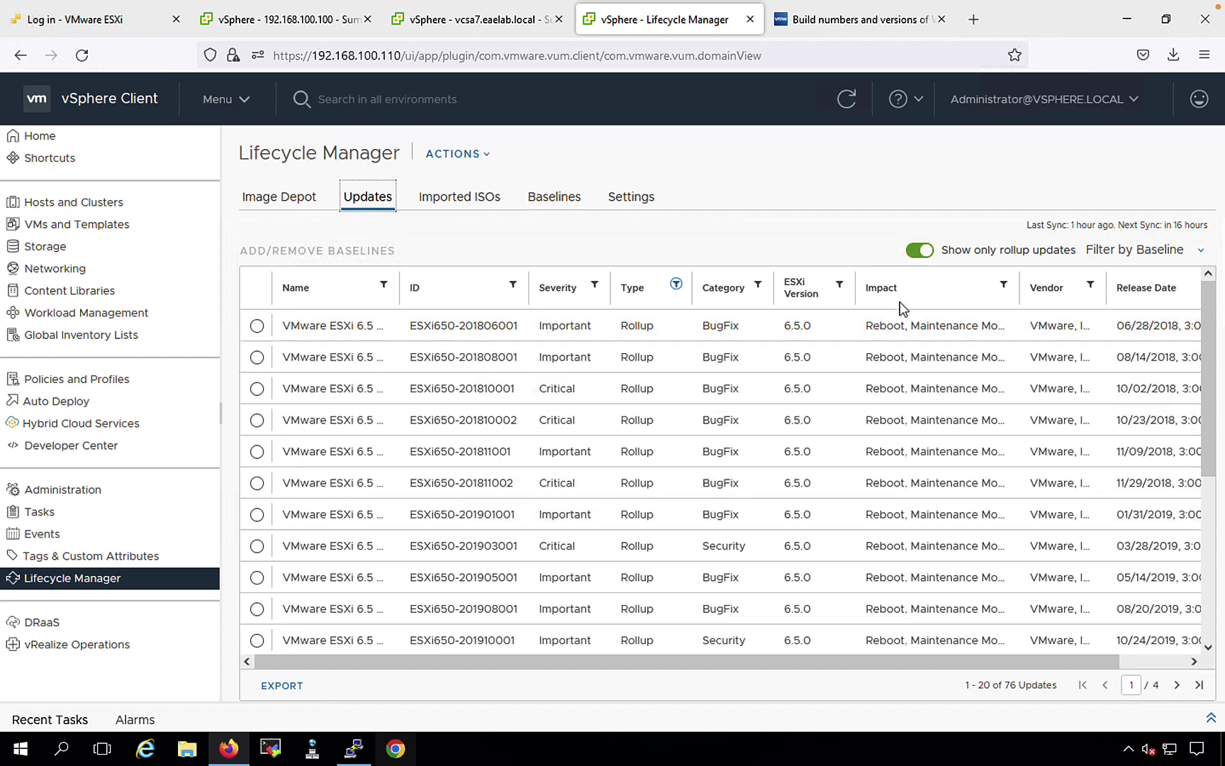
click(1143, 297)
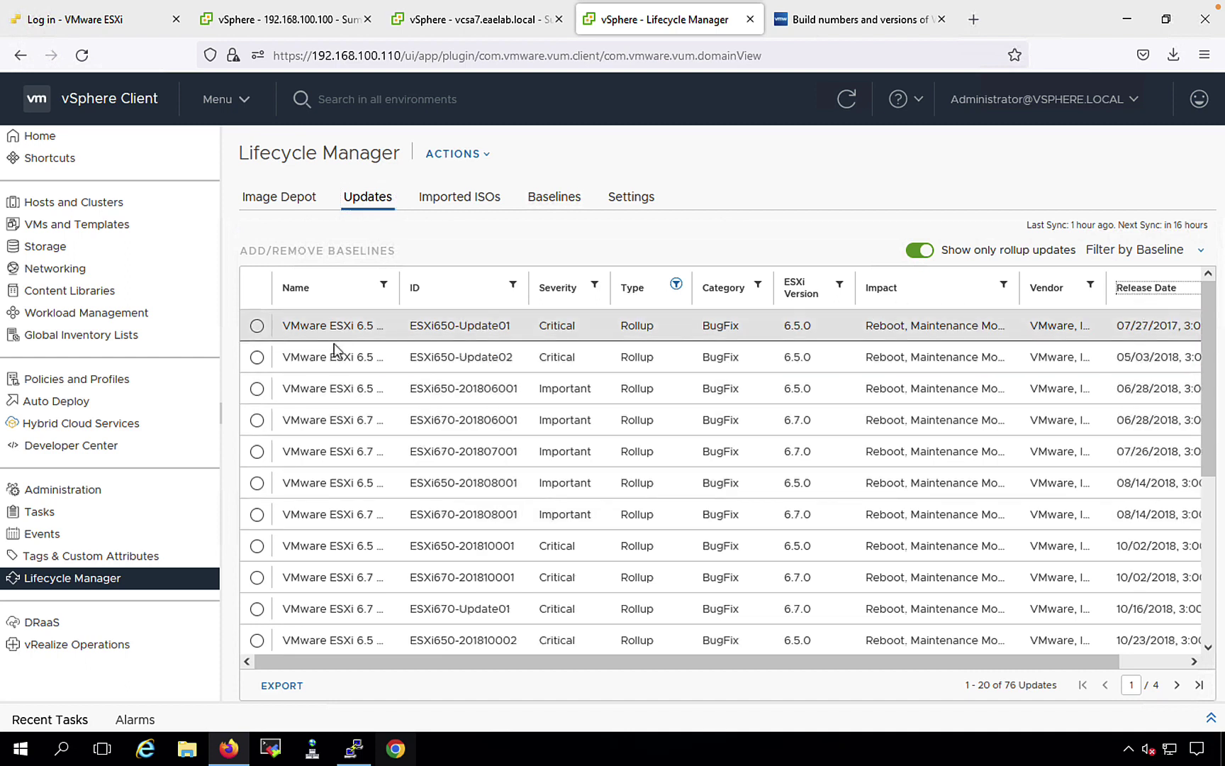
click(1159, 303)
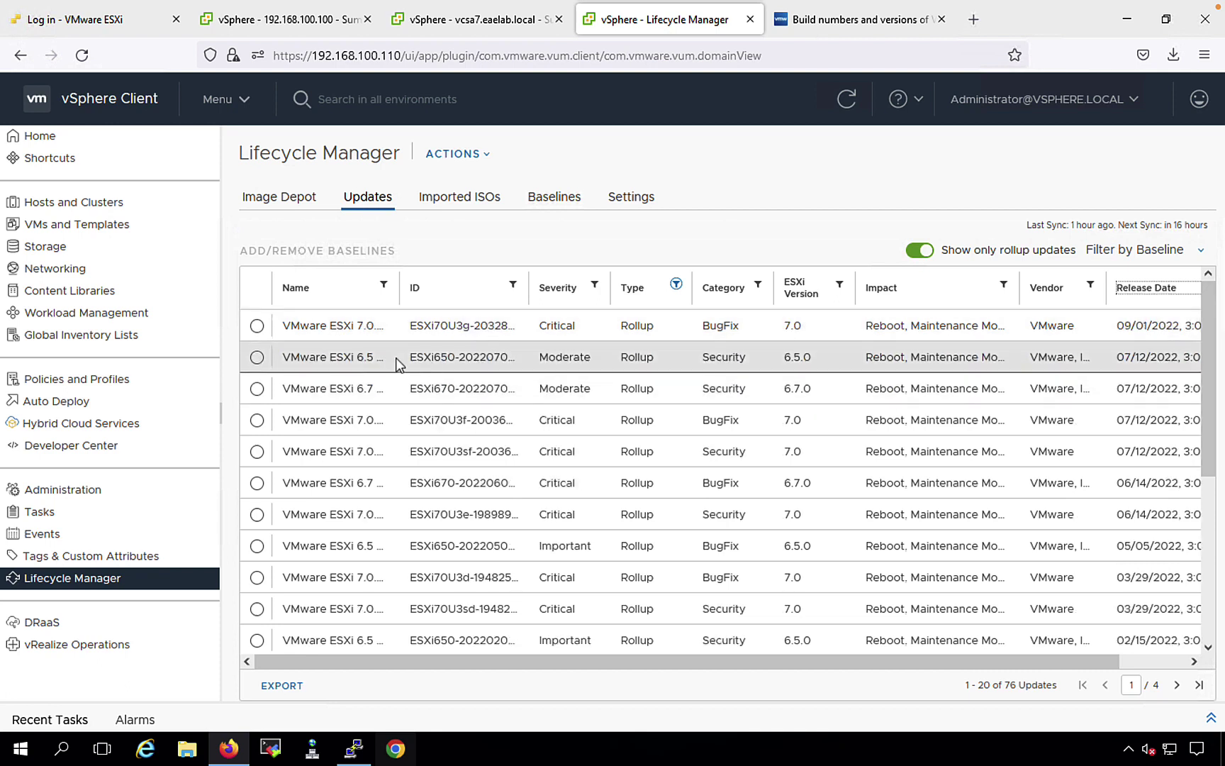
drag(398, 287, 462, 302)
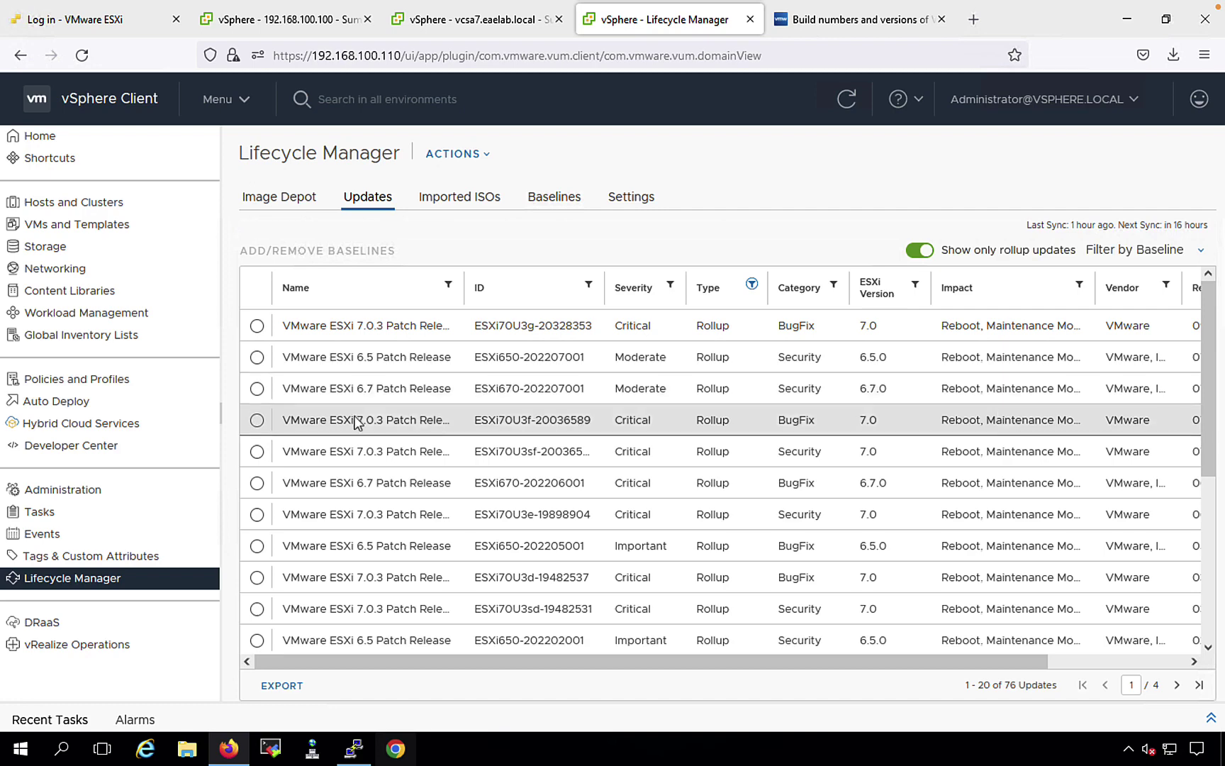
Step: Check the hypervisor version and build number of hosts 192.168.100.111, 192.168.100.112 and 192.168.100.113
click(458, 31)
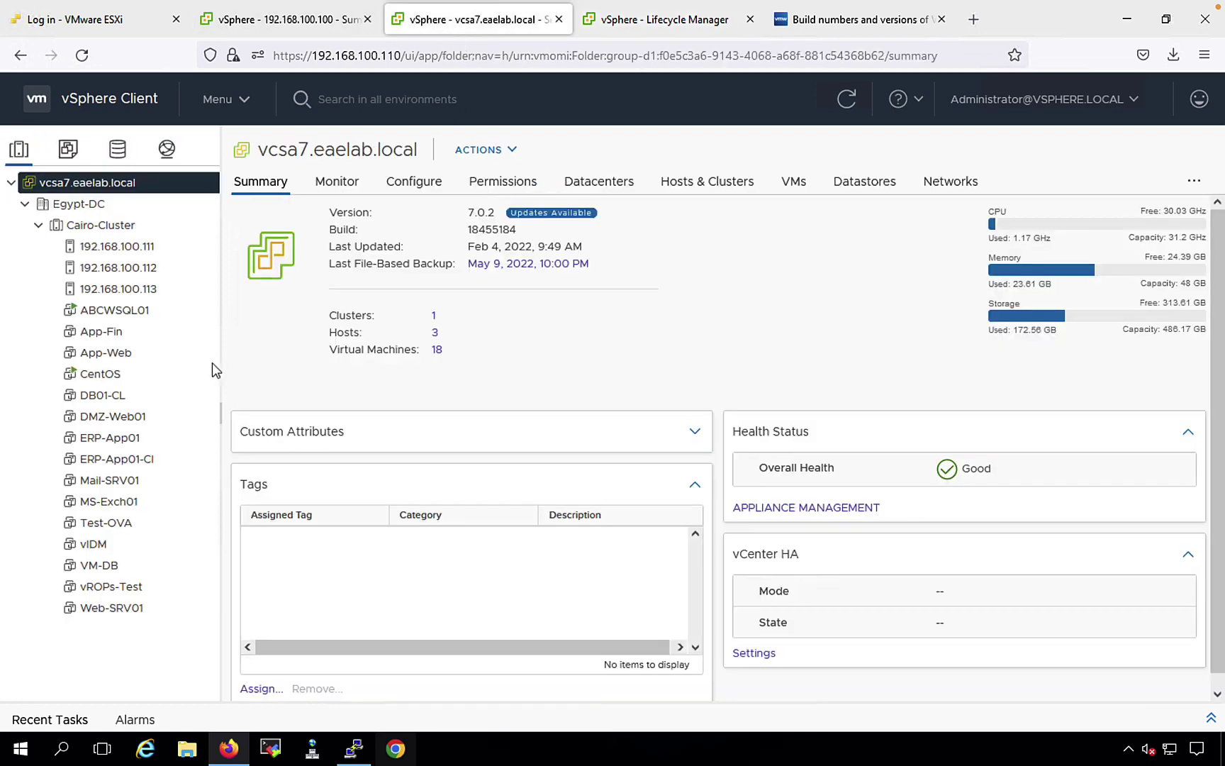
click(134, 244)
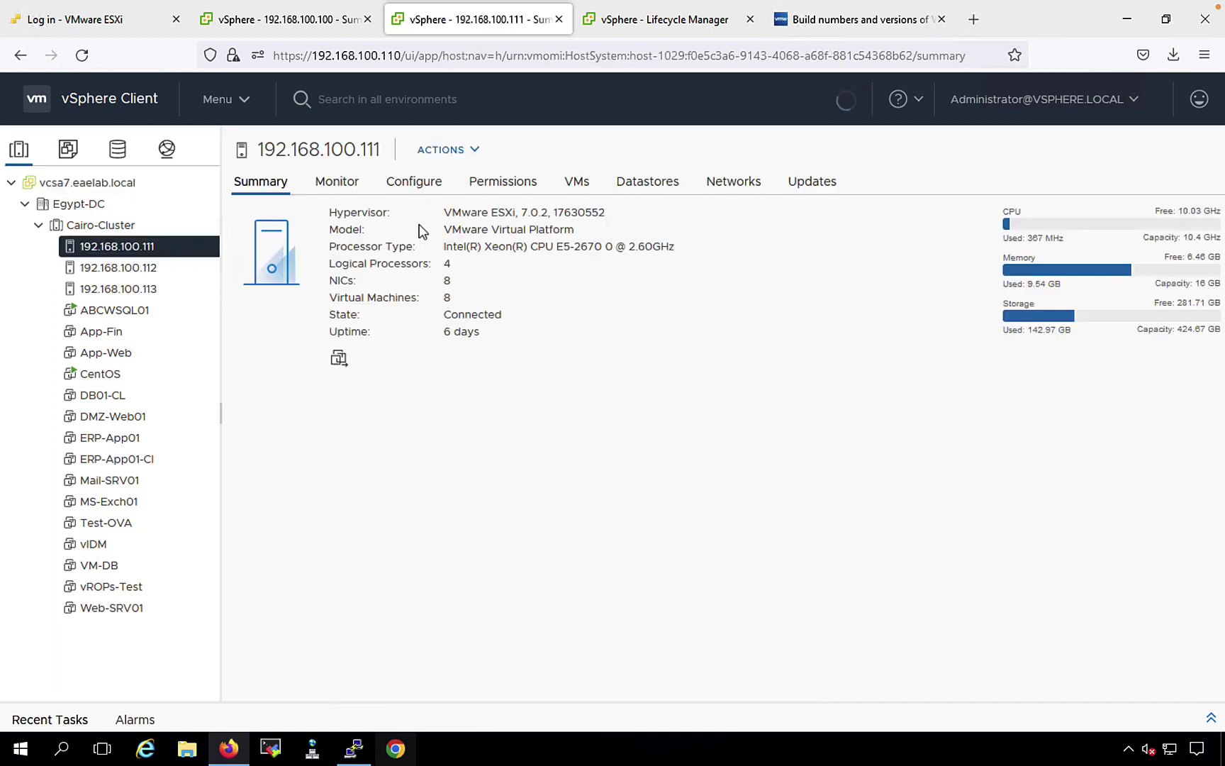
drag(499, 219, 626, 220)
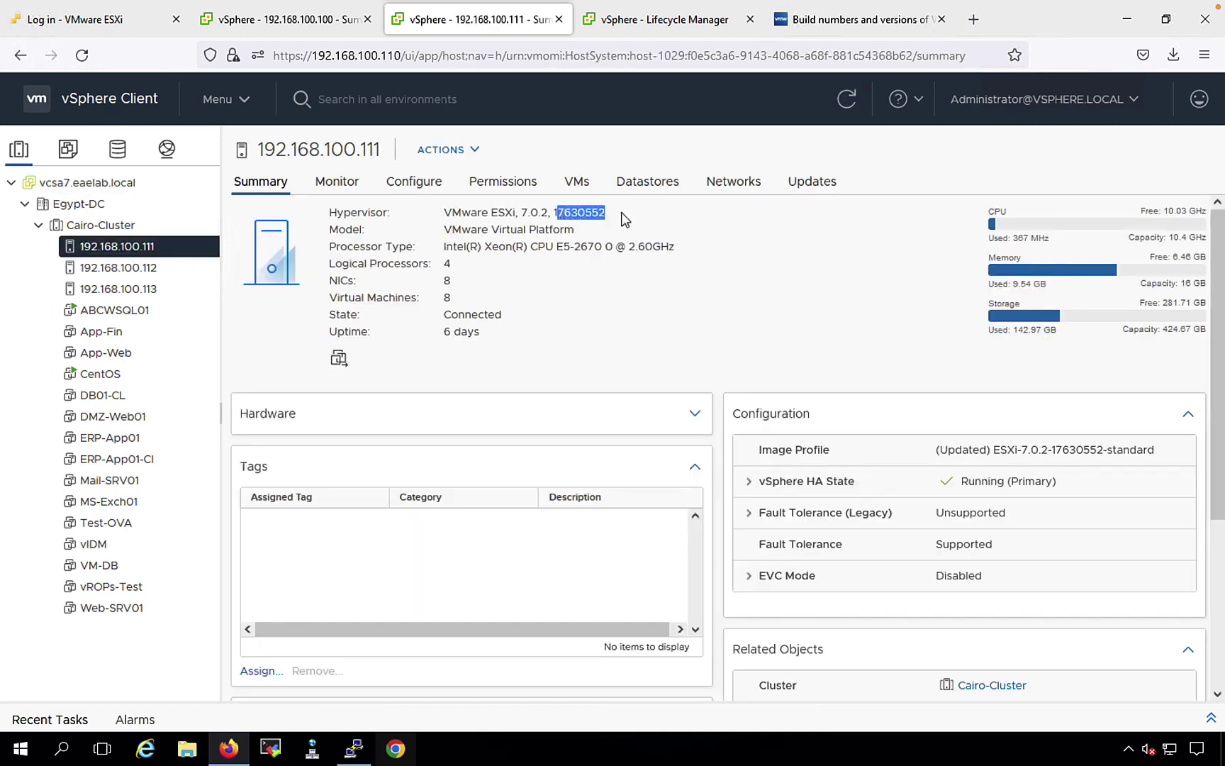
click(126, 268)
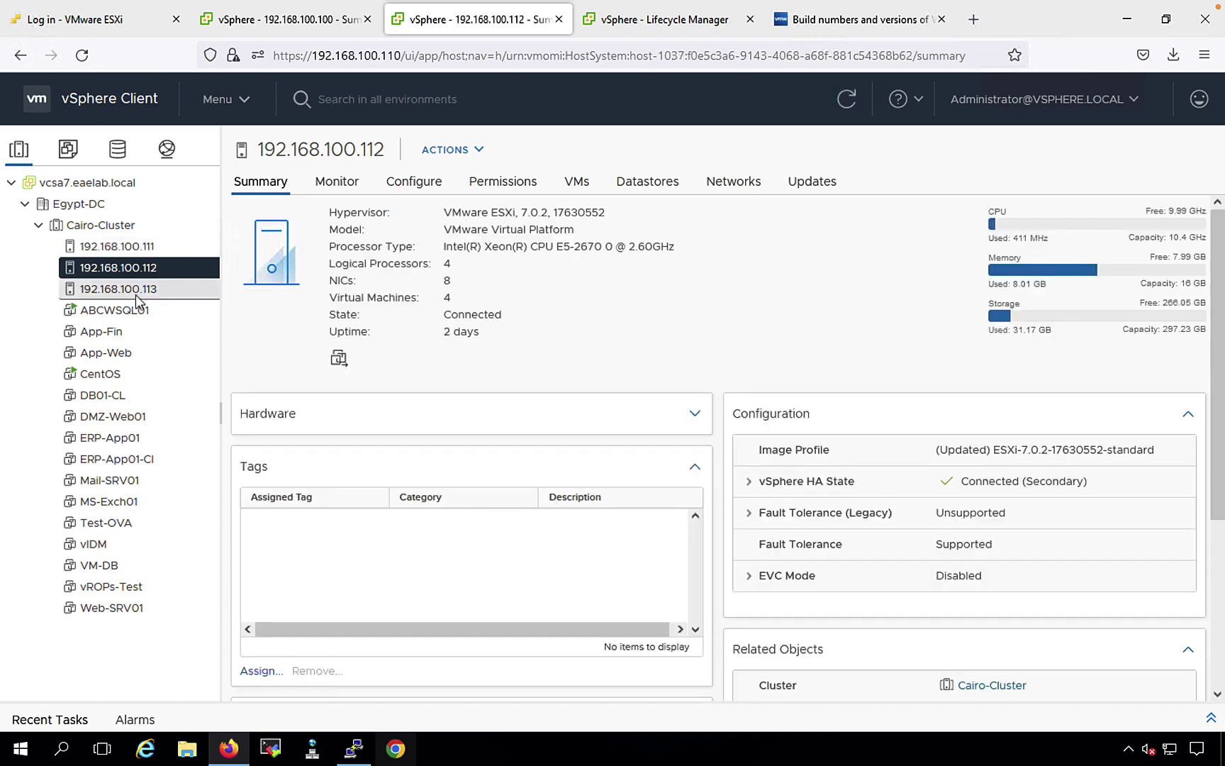
click(135, 291)
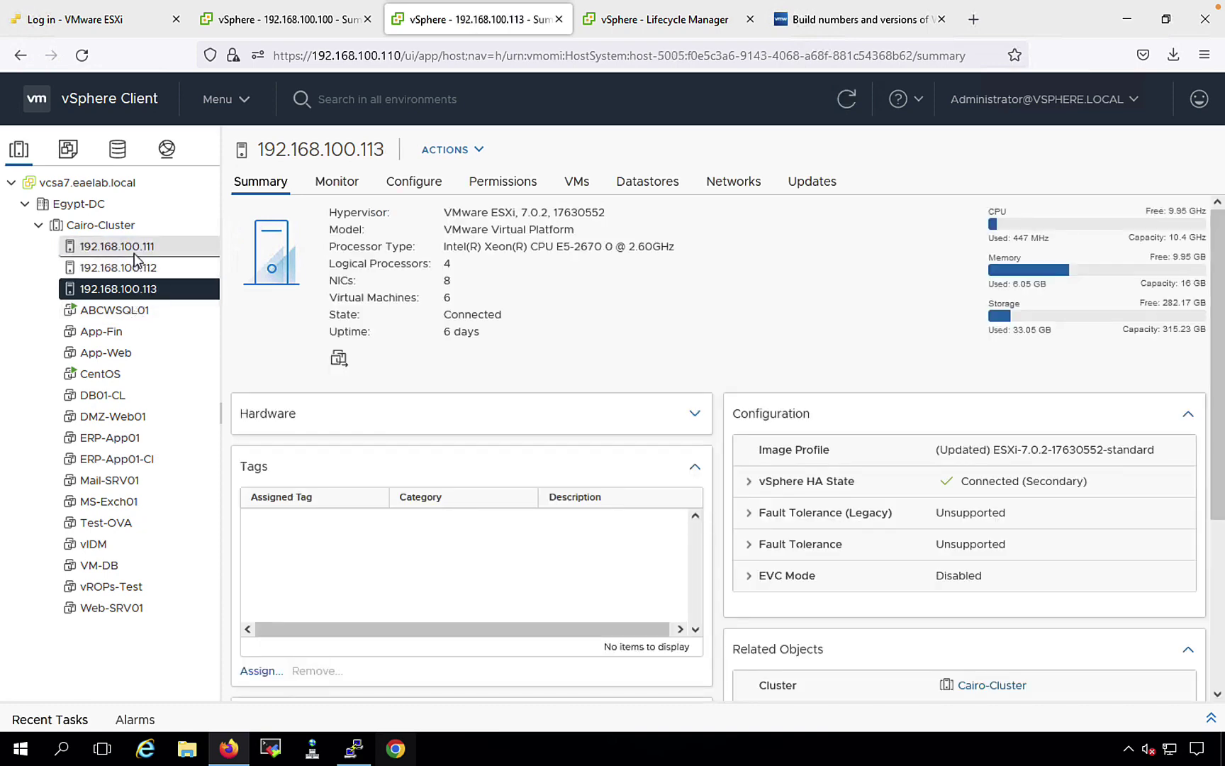
click(134, 248)
click(131, 289)
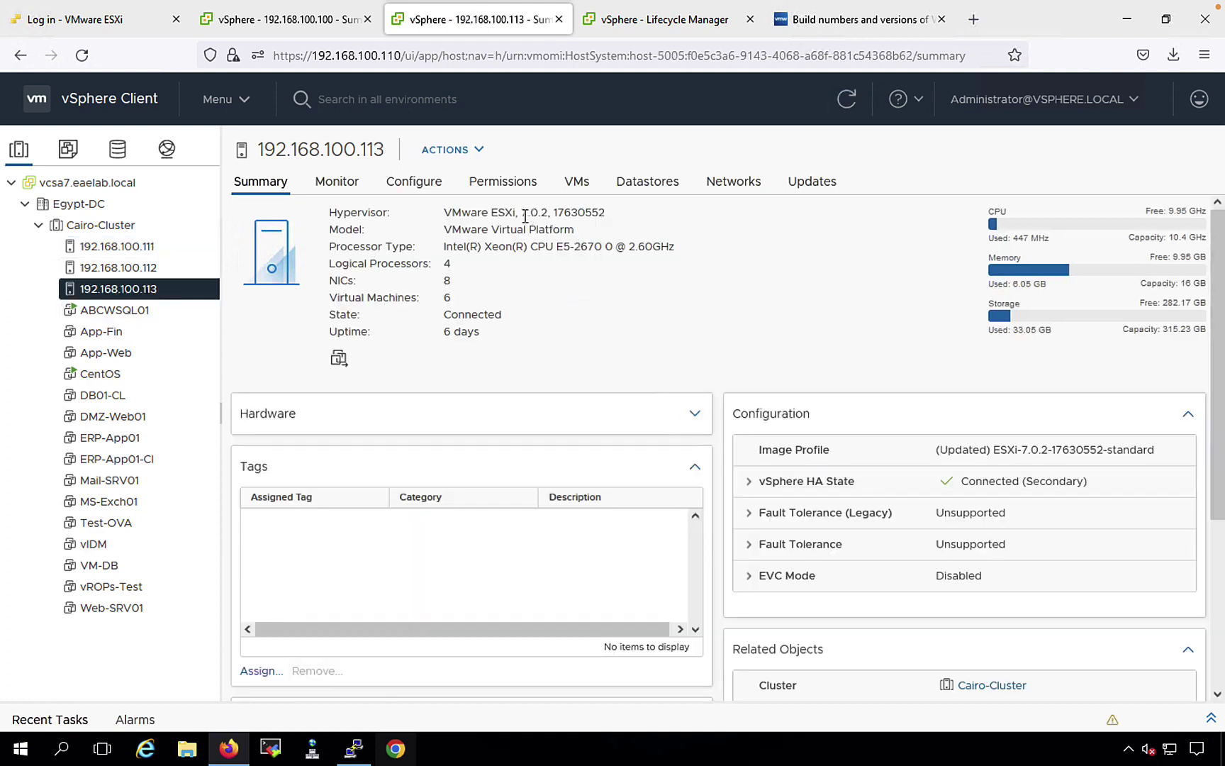
drag(516, 216, 604, 213)
Step: Look up build 17630552 in VMware's ESXi build numbers article and highlight it in the ESXi 7.0 Update 2 row
click(858, 22)
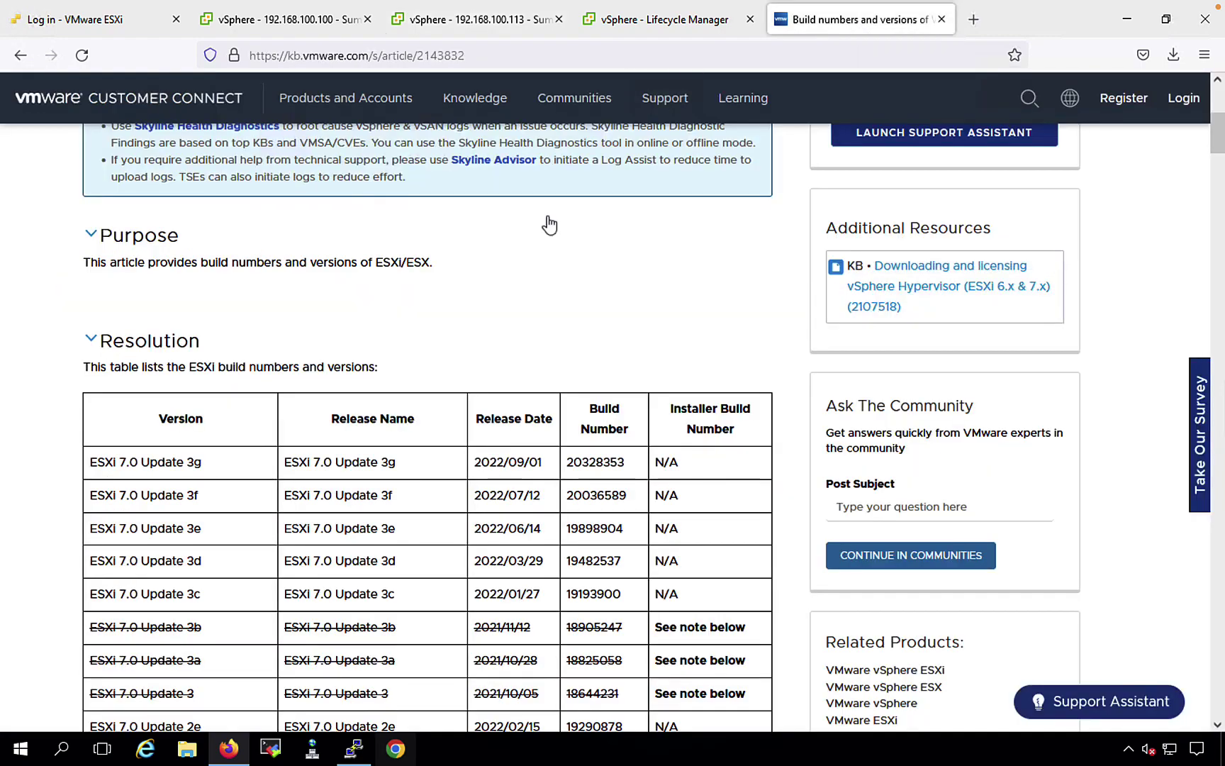
scroll(309, 256, up, 5)
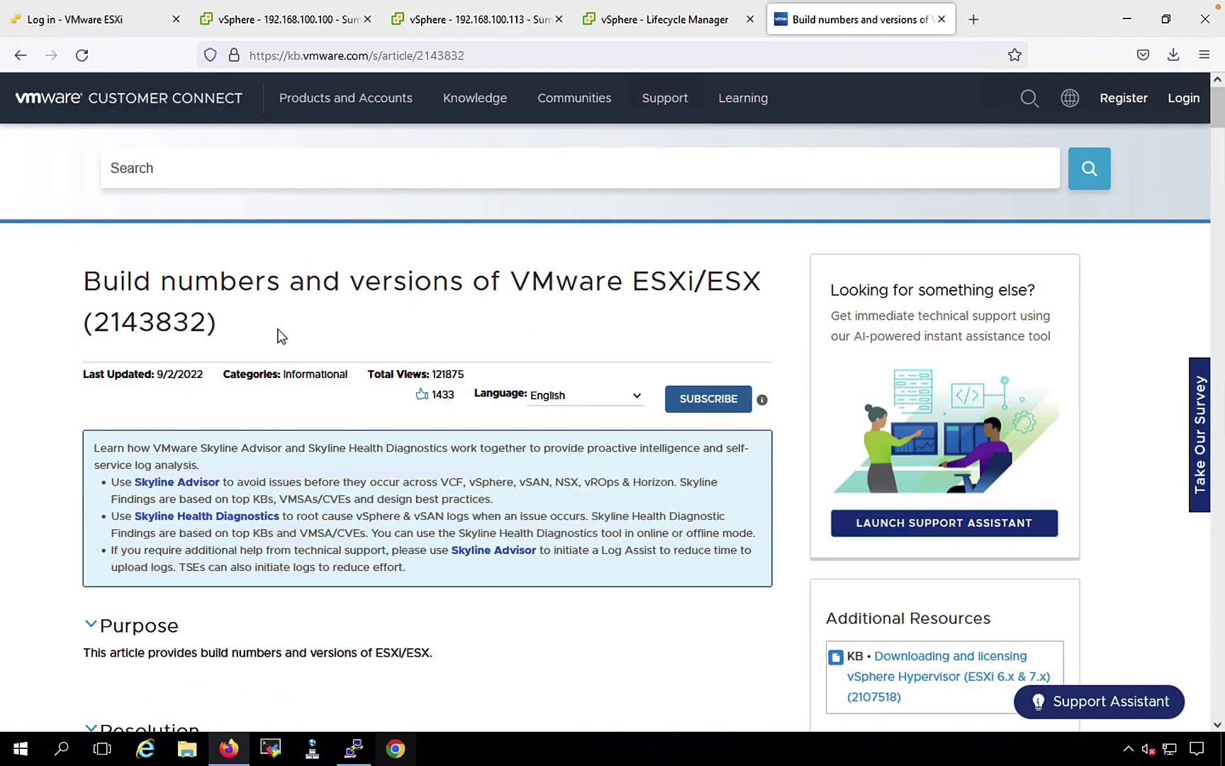
scroll(375, 330, down, 5)
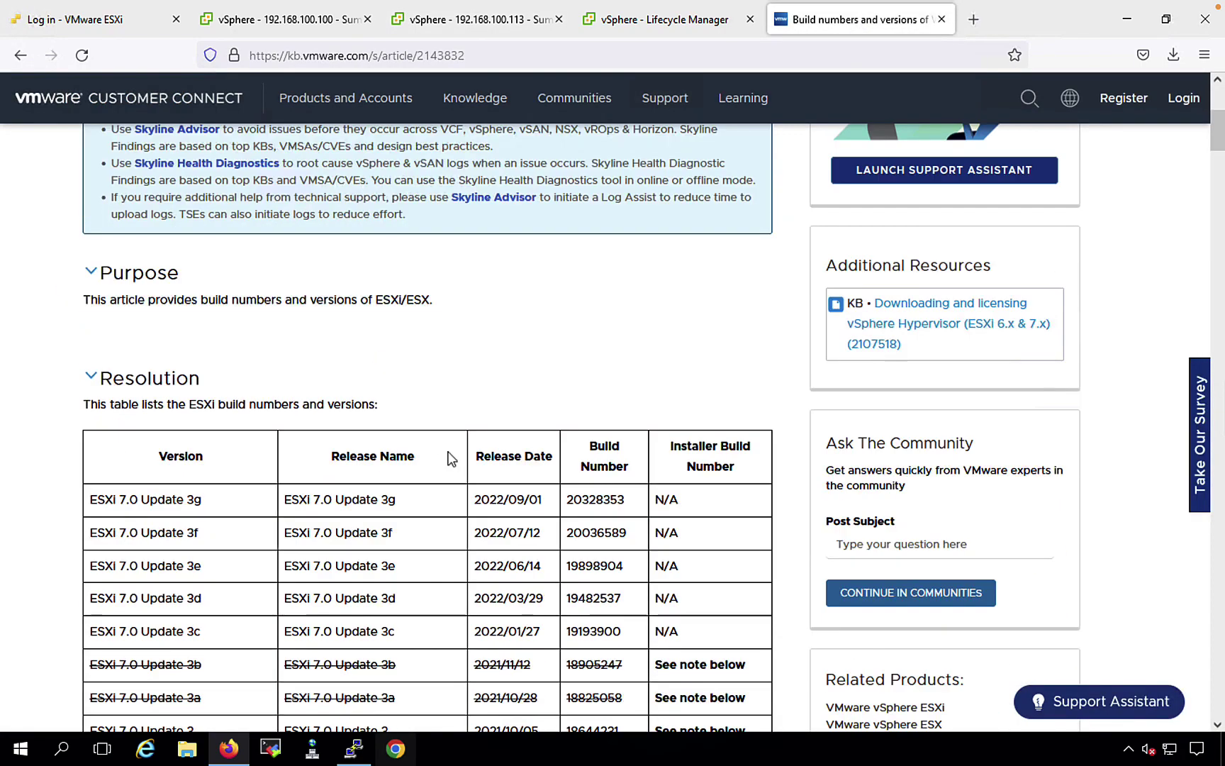
scroll(479, 561, down, 4)
scroll(479, 560, down, 4)
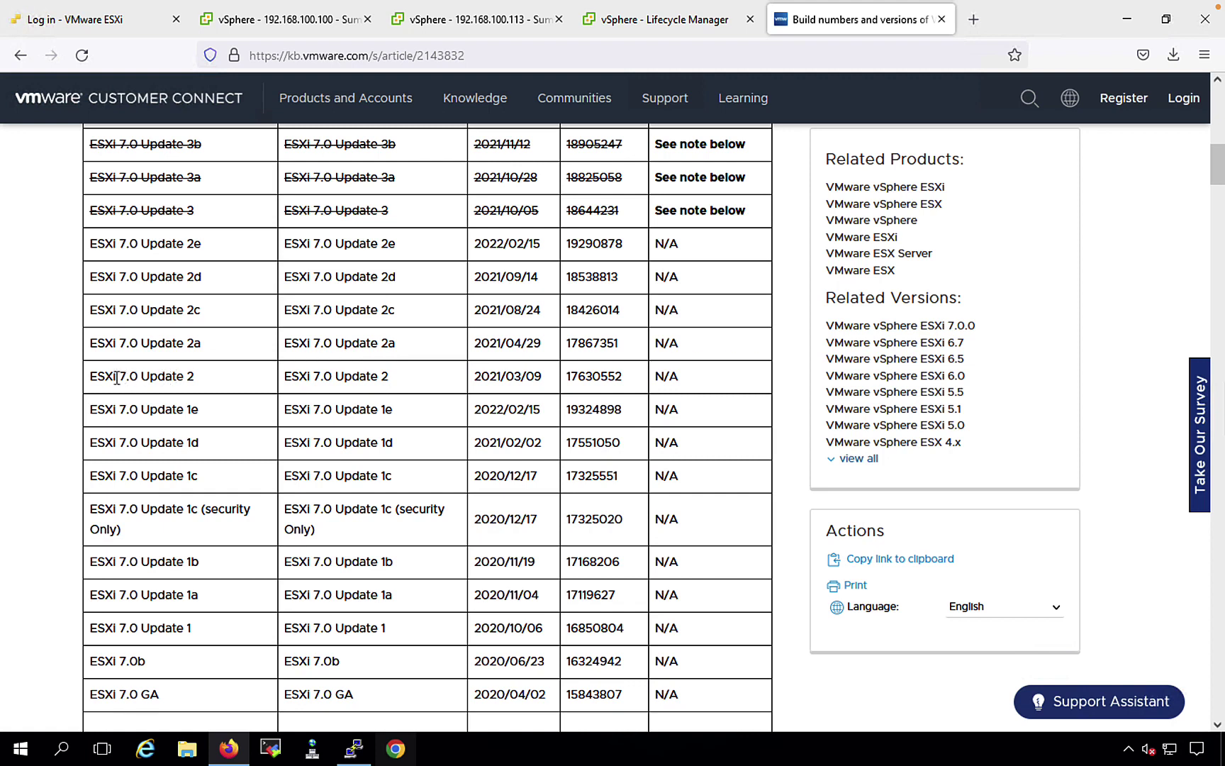
drag(117, 378, 211, 382)
drag(567, 378, 623, 381)
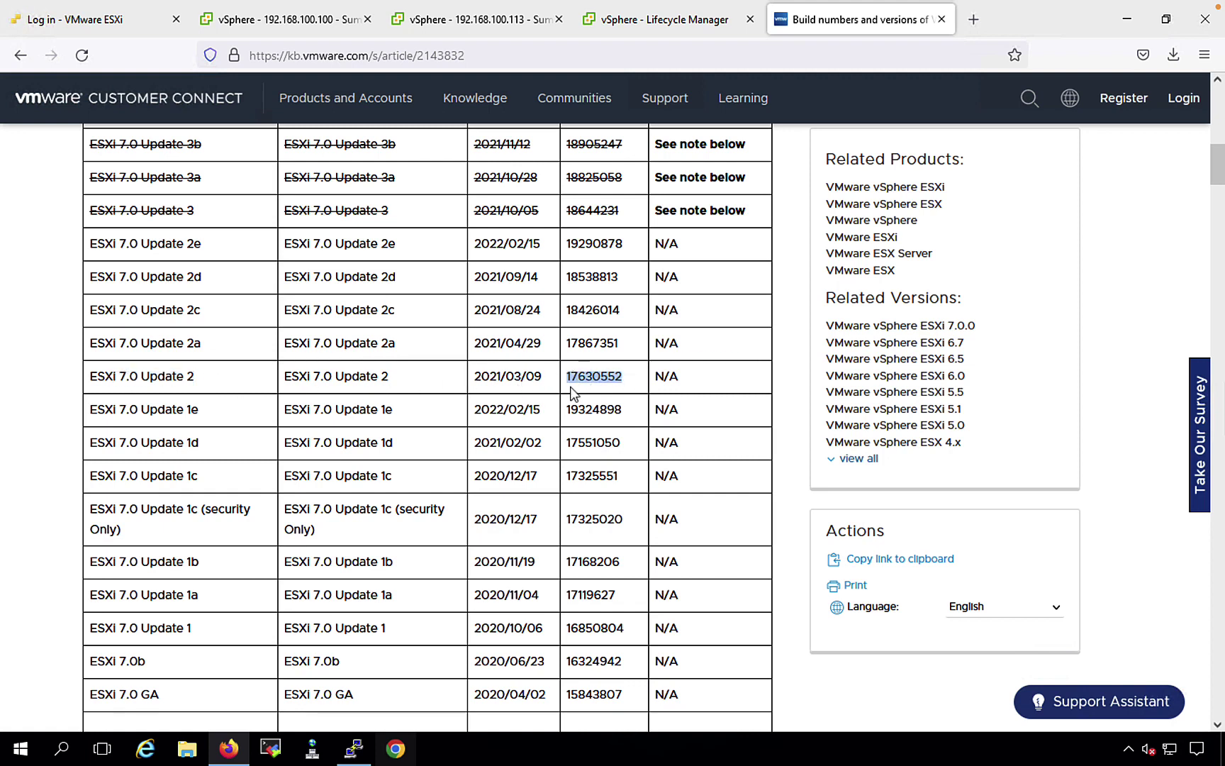
Step: Compare host 192.168.100.113's build with the article's table and examine the release dates of the newer ESXi 7.0 Update 2 patches
click(464, 19)
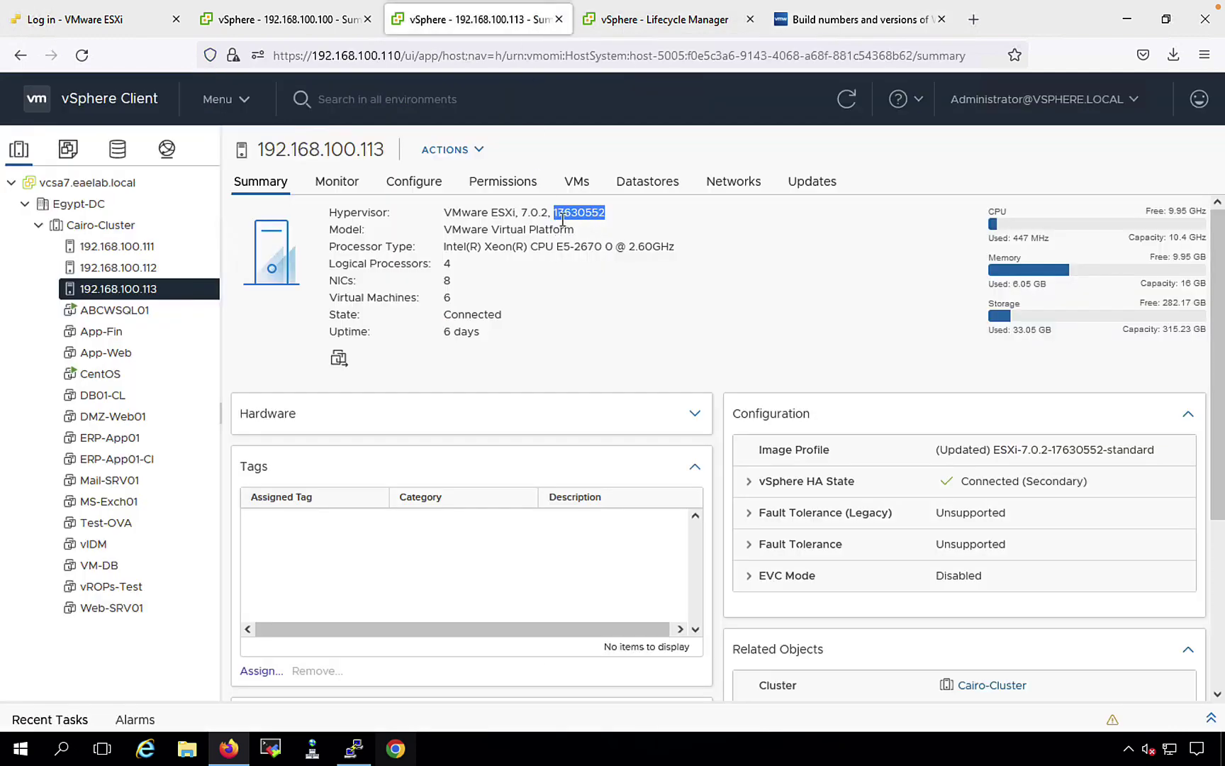
click(836, 19)
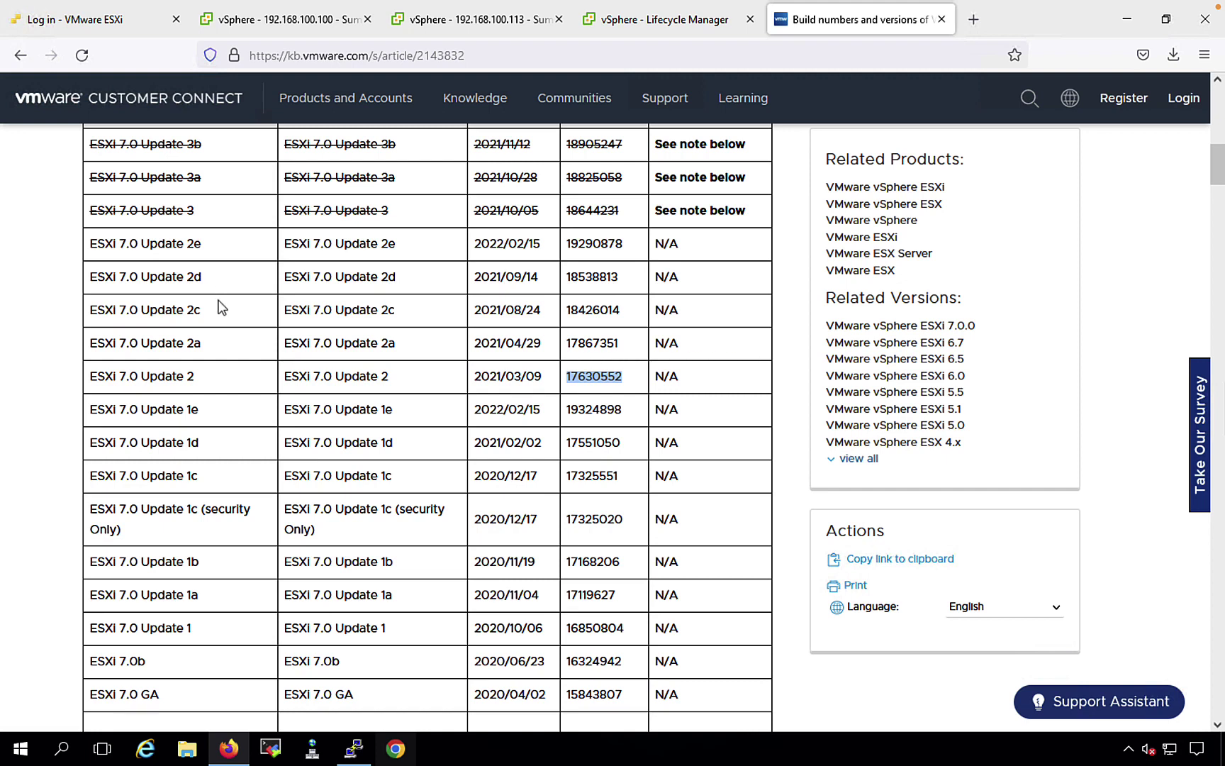
scroll(222, 306, up, 2)
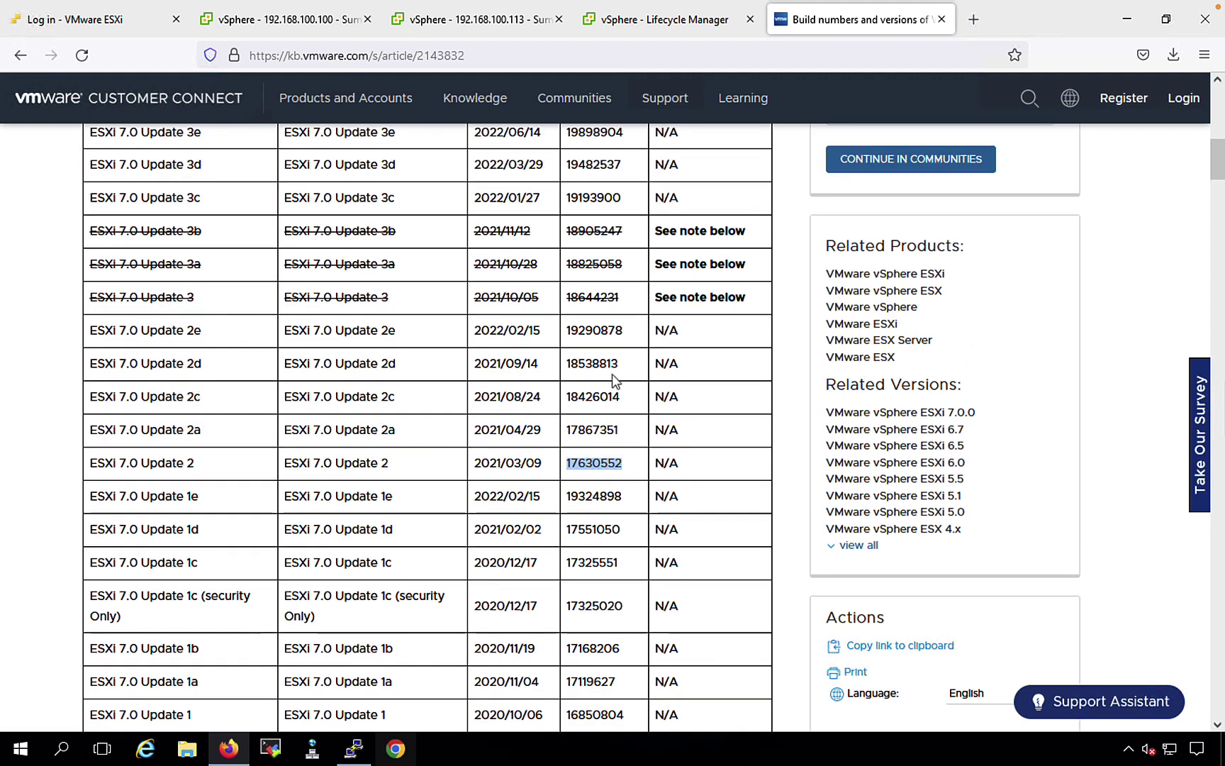
click(522, 368)
drag(522, 368, 542, 489)
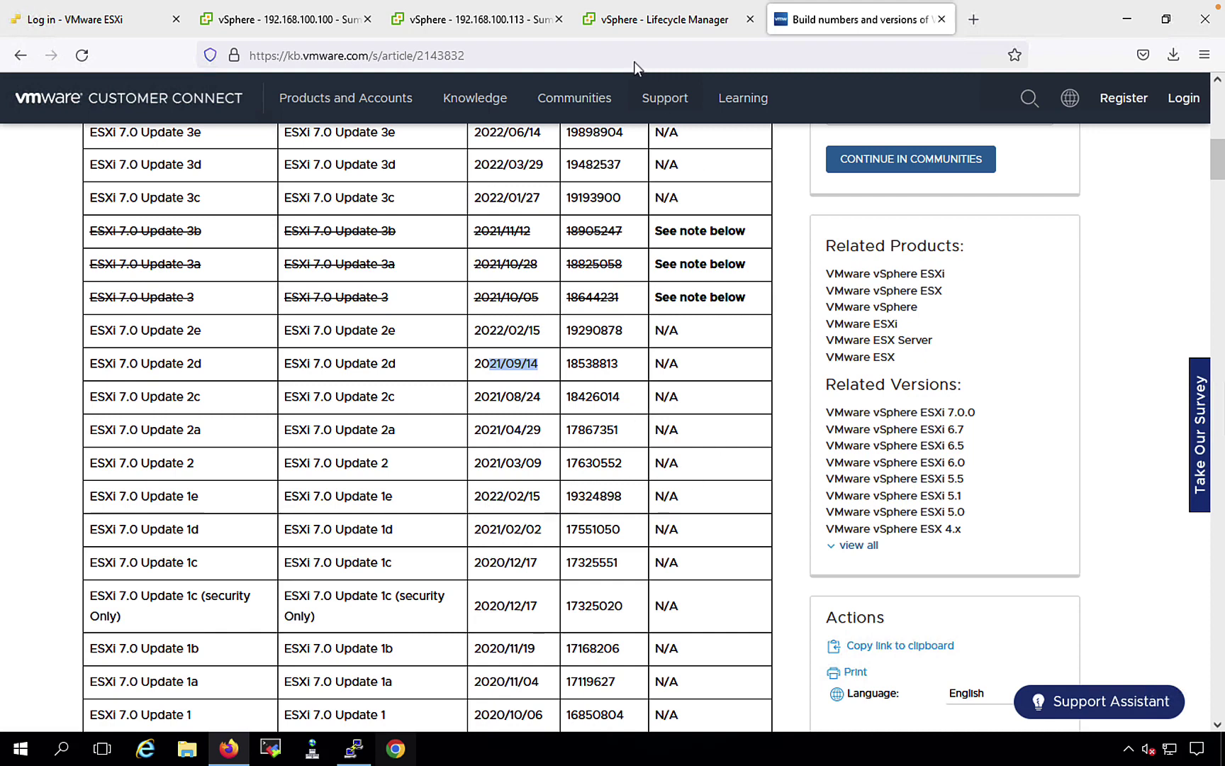
Step: Filter the Lifecycle Manager updates list by the name 7.0.2
click(652, 19)
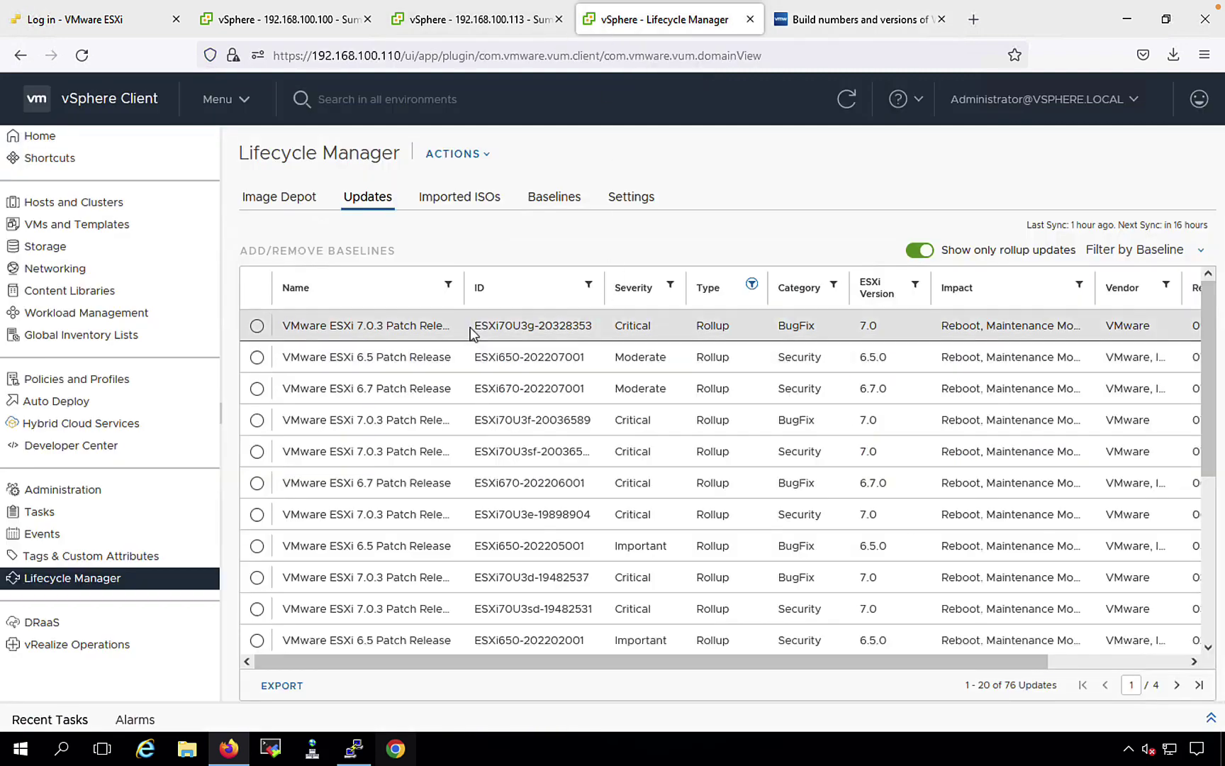
click(447, 286)
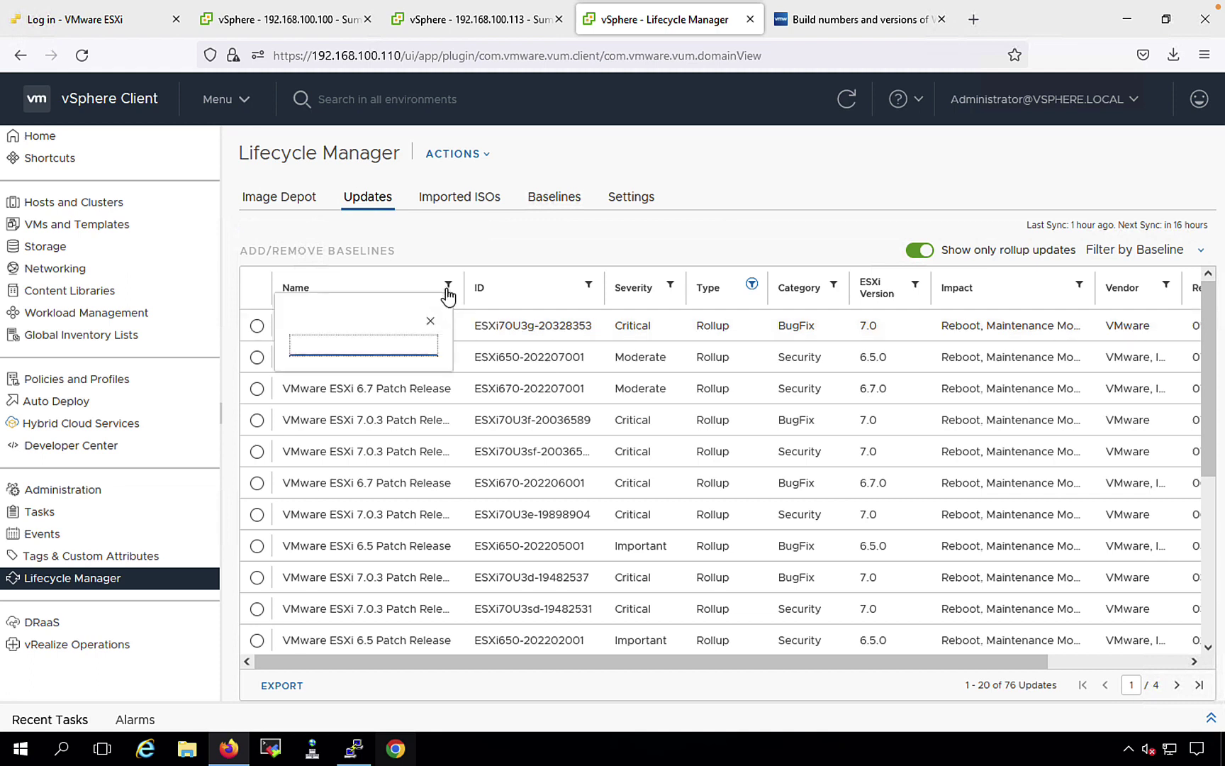
text(7.0.)
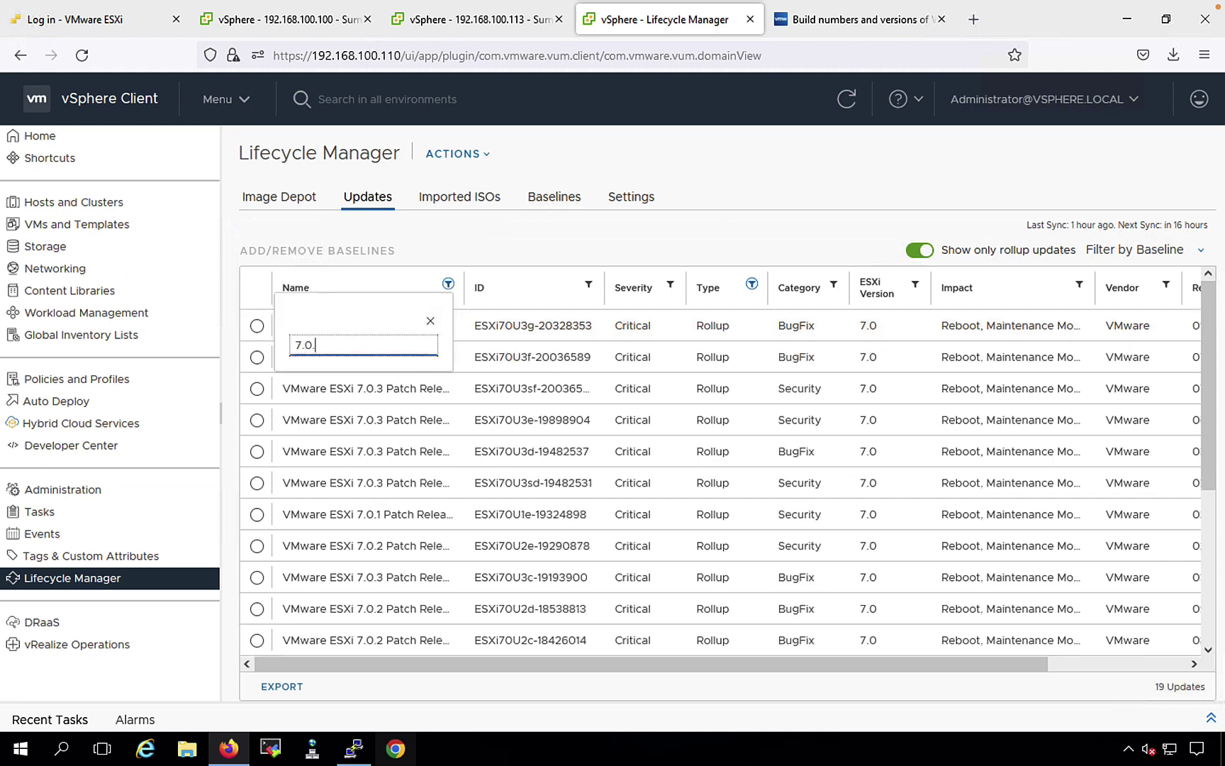
text(2)
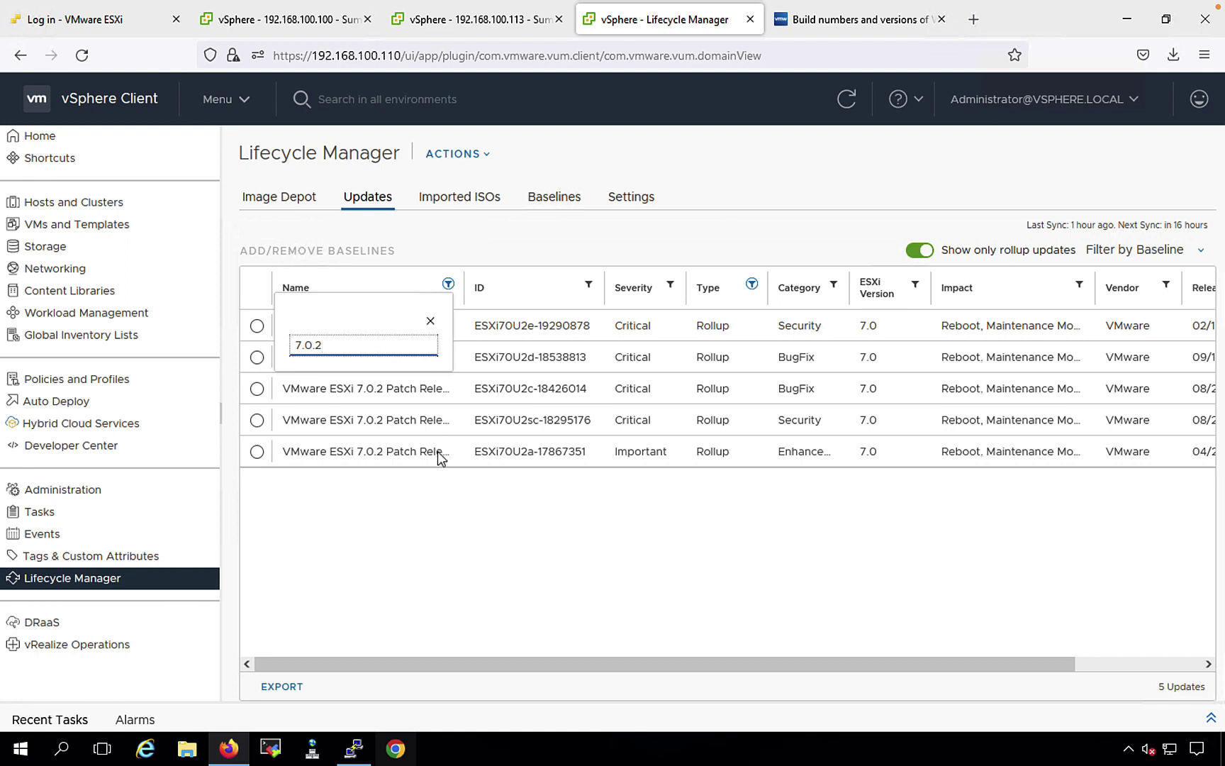
click(488, 518)
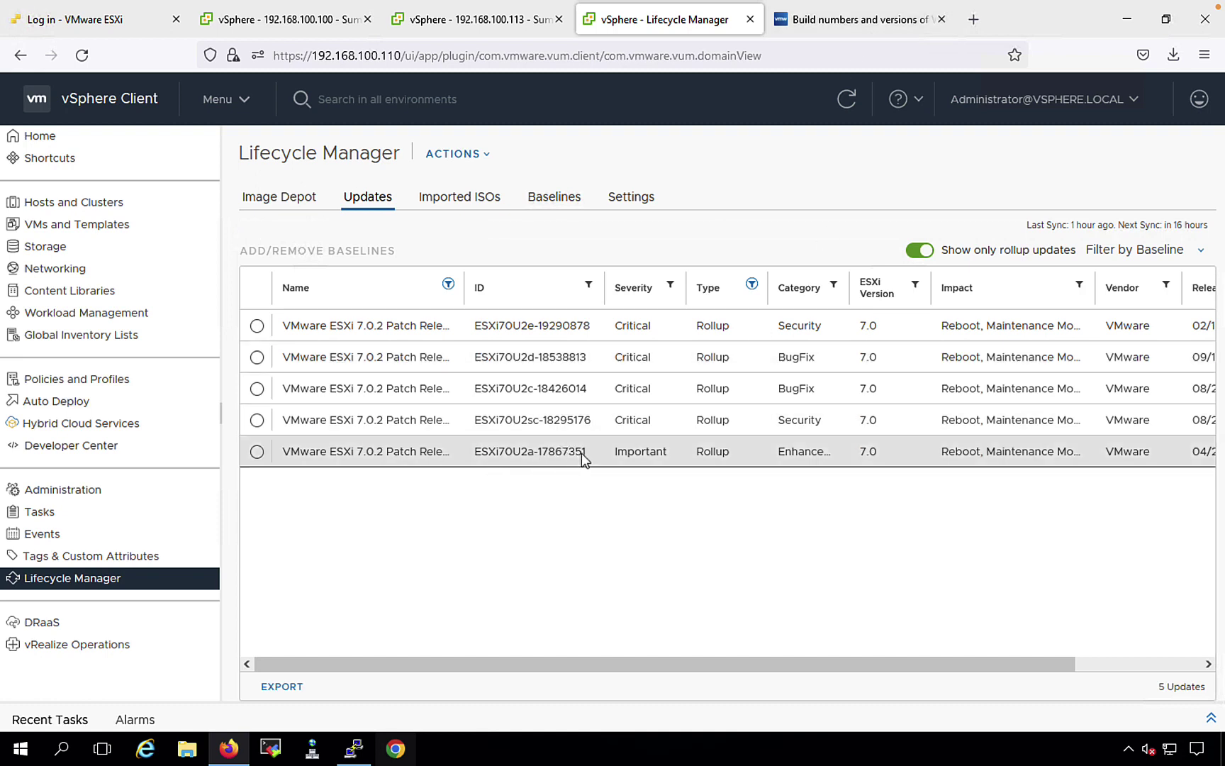
Step: Compare the ESXi70U2c update's ID in the filtered list with the ESXi 7.0 Update 2c row in the build numbers article
drag(580, 453, 558, 455)
drag(538, 389, 513, 390)
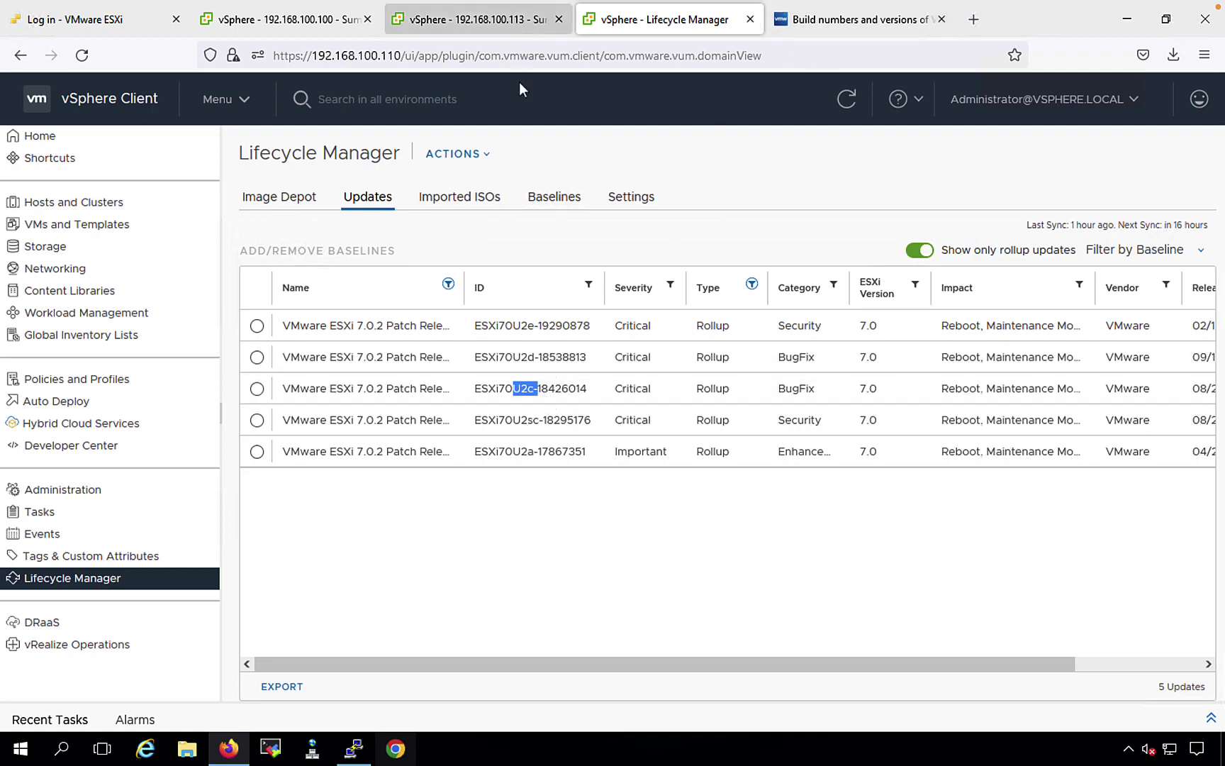
click(815, 20)
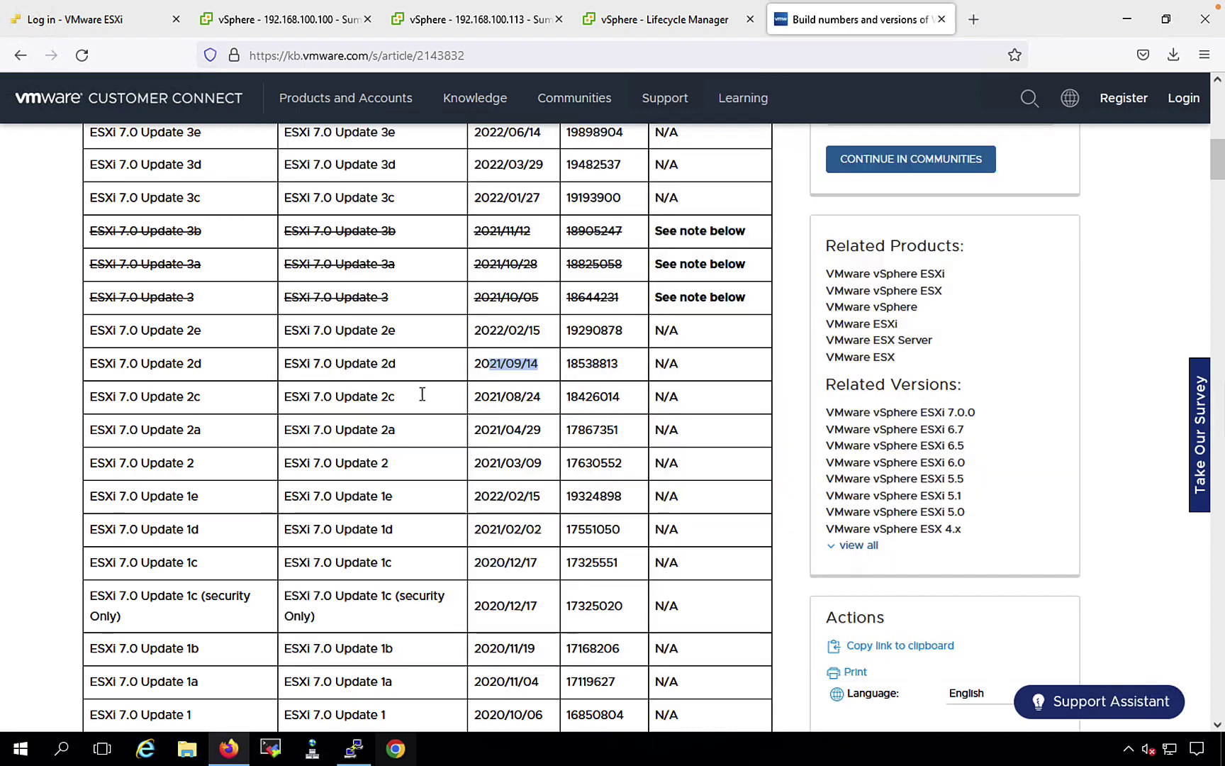
drag(622, 398, 284, 401)
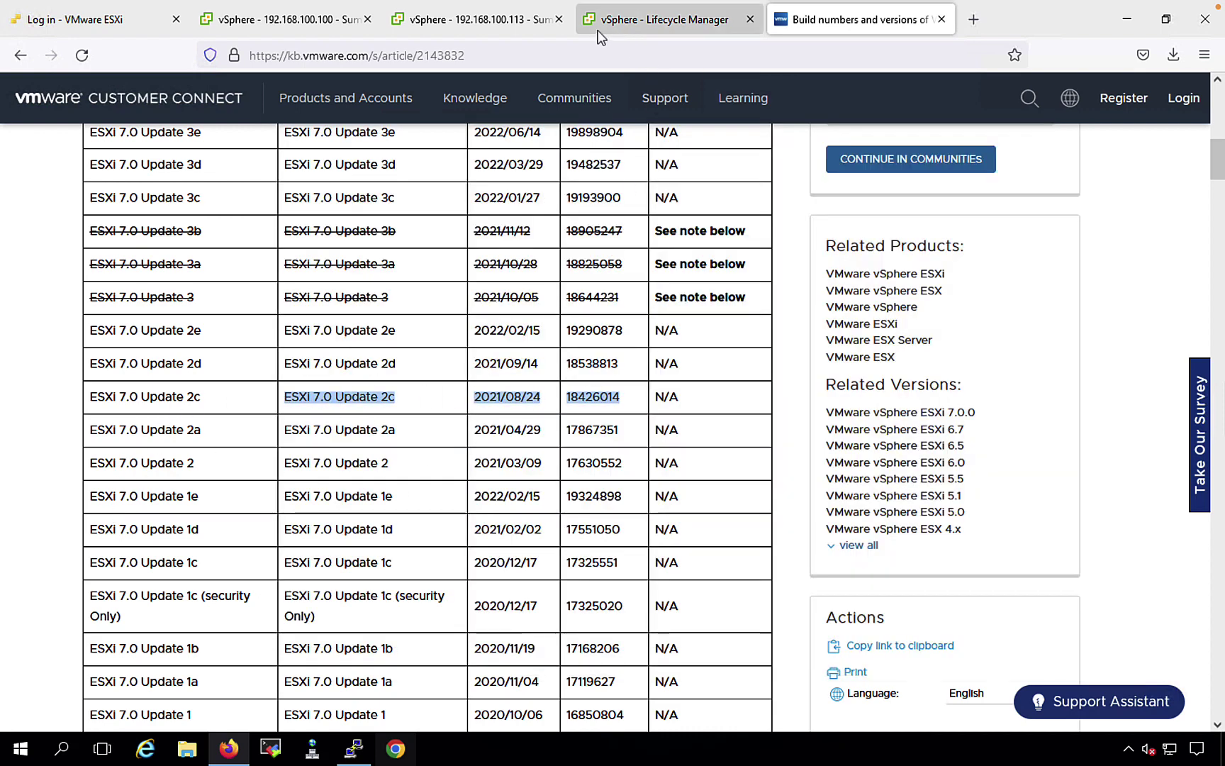
click(646, 27)
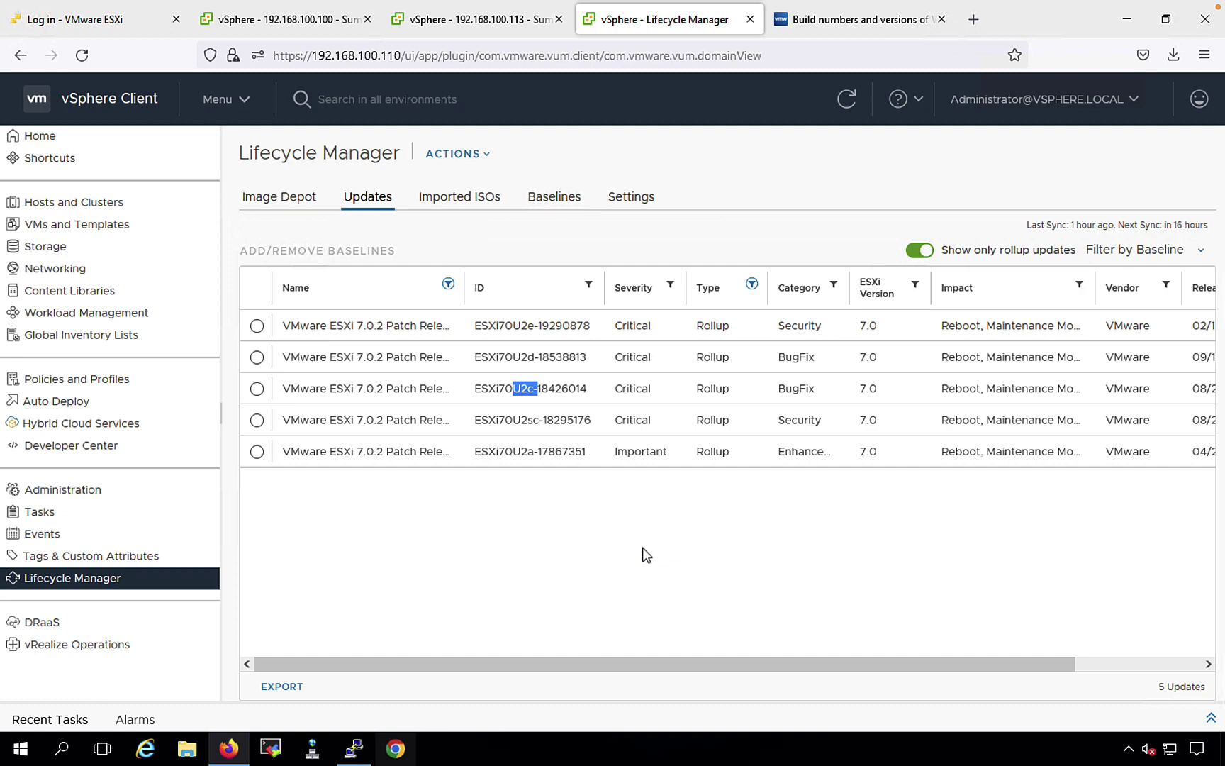
Step: Copy the update ID ESXi70U2c-18426014 from the filtered updates list
click(558, 540)
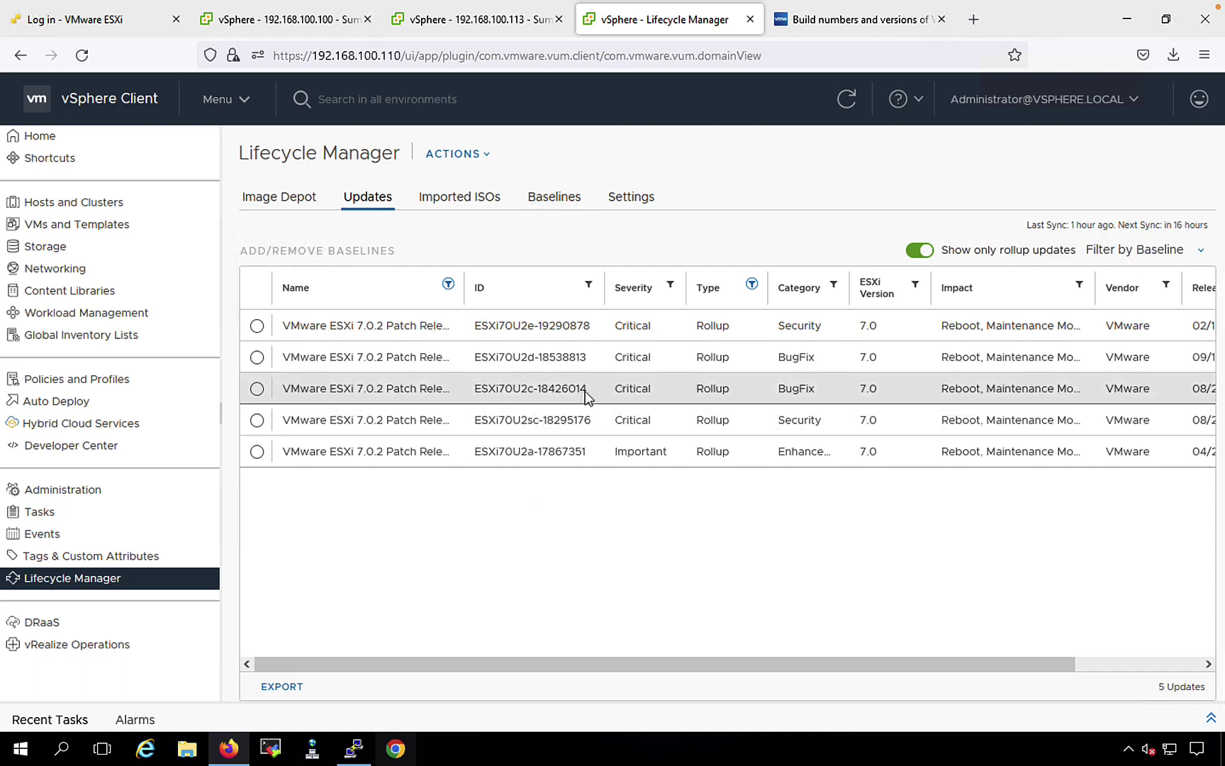
drag(585, 395, 480, 394)
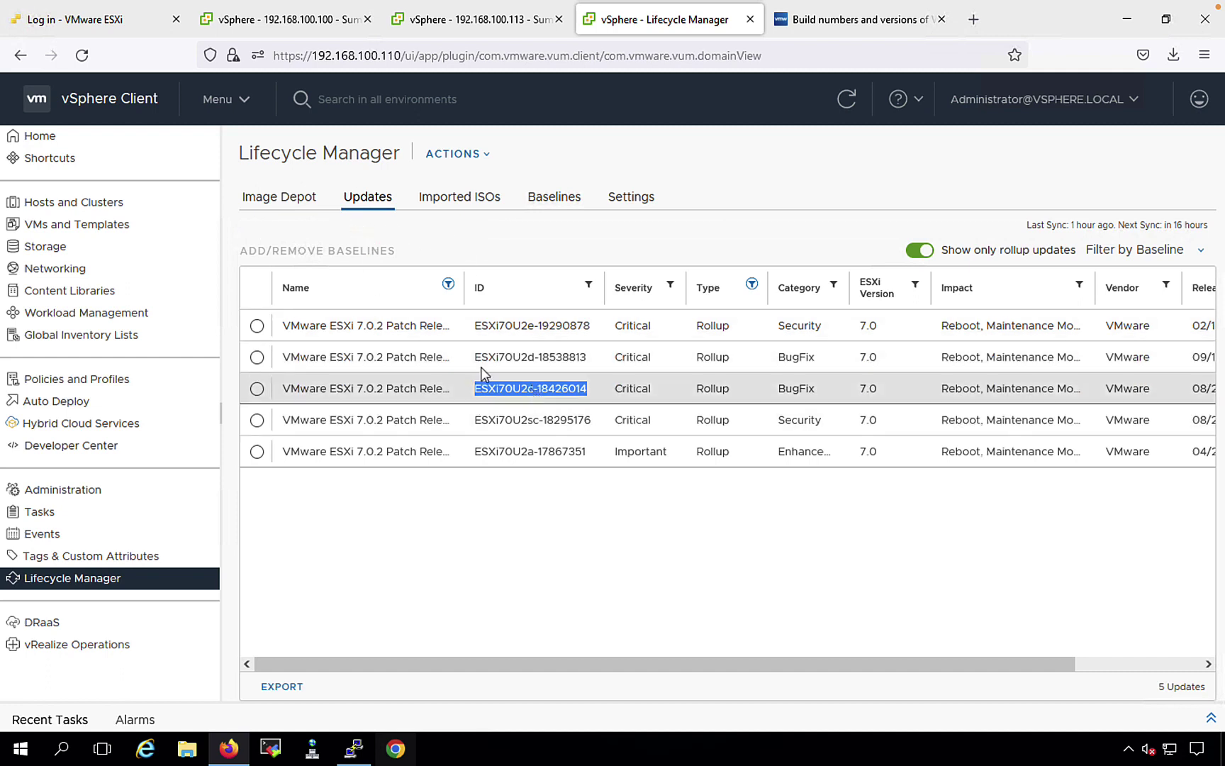
right_click(526, 391)
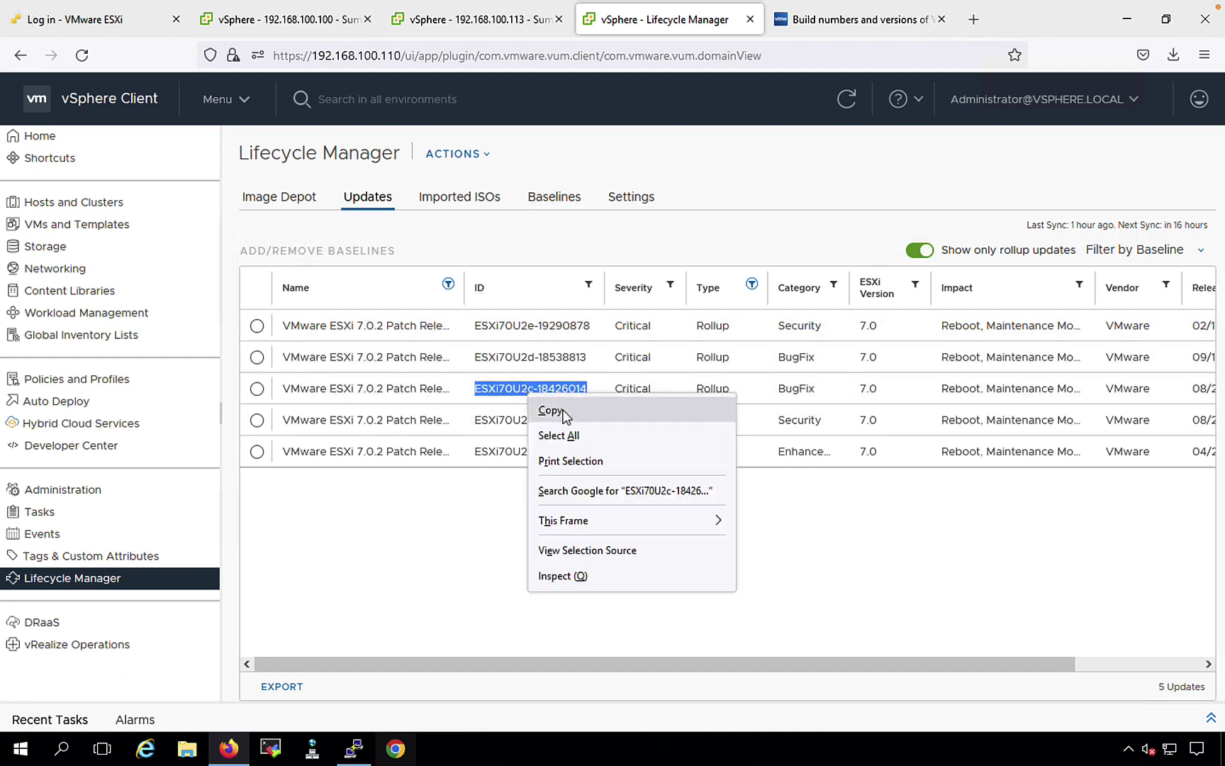
click(548, 408)
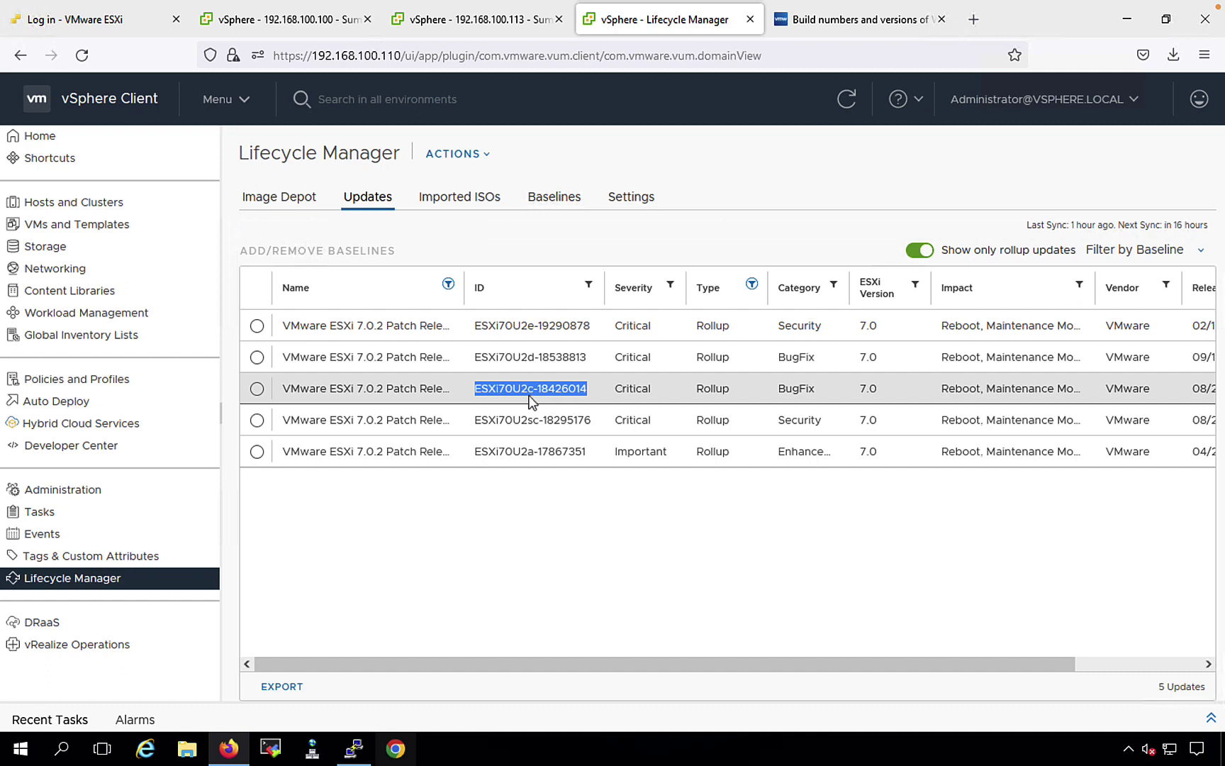
Step: Start a new Lifecycle Manager baseline named ESXi-update-7.0.2C with Patch content and proceed to the automatic patch selection
click(550, 203)
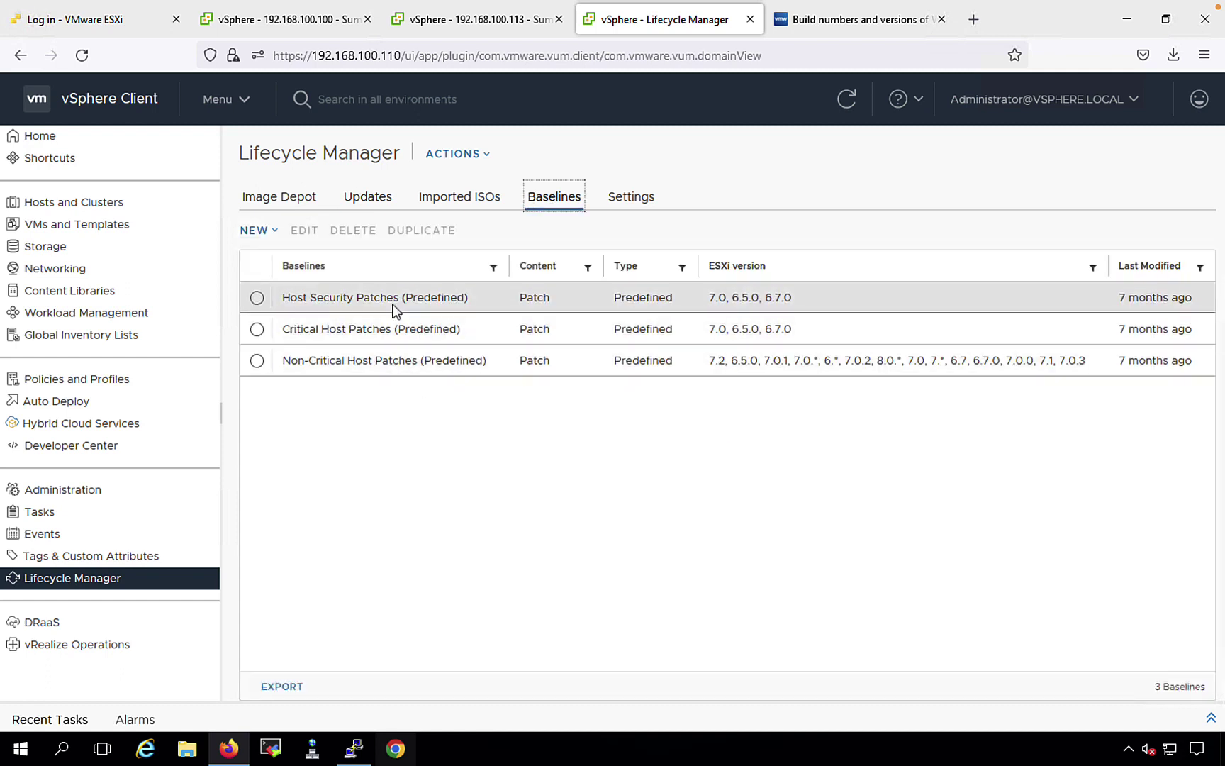
click(259, 230)
click(275, 271)
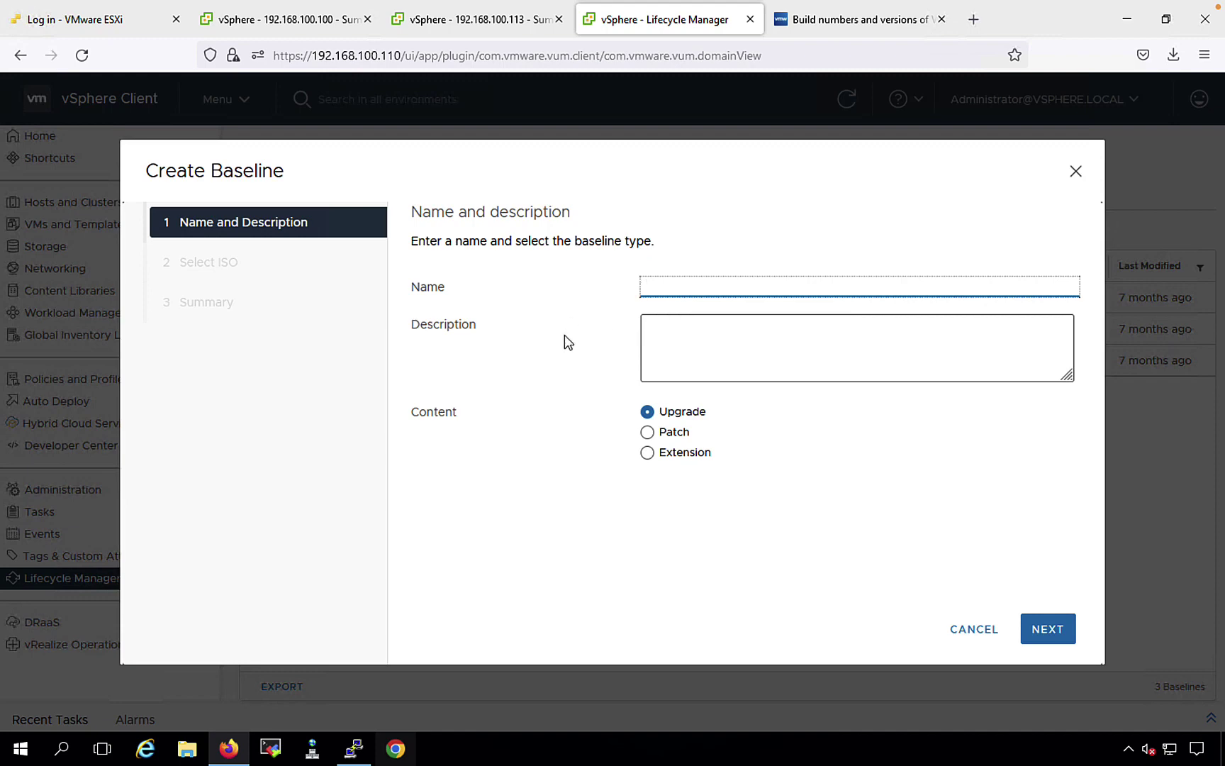
text(ESXi-update-)
text(7.0.2C)
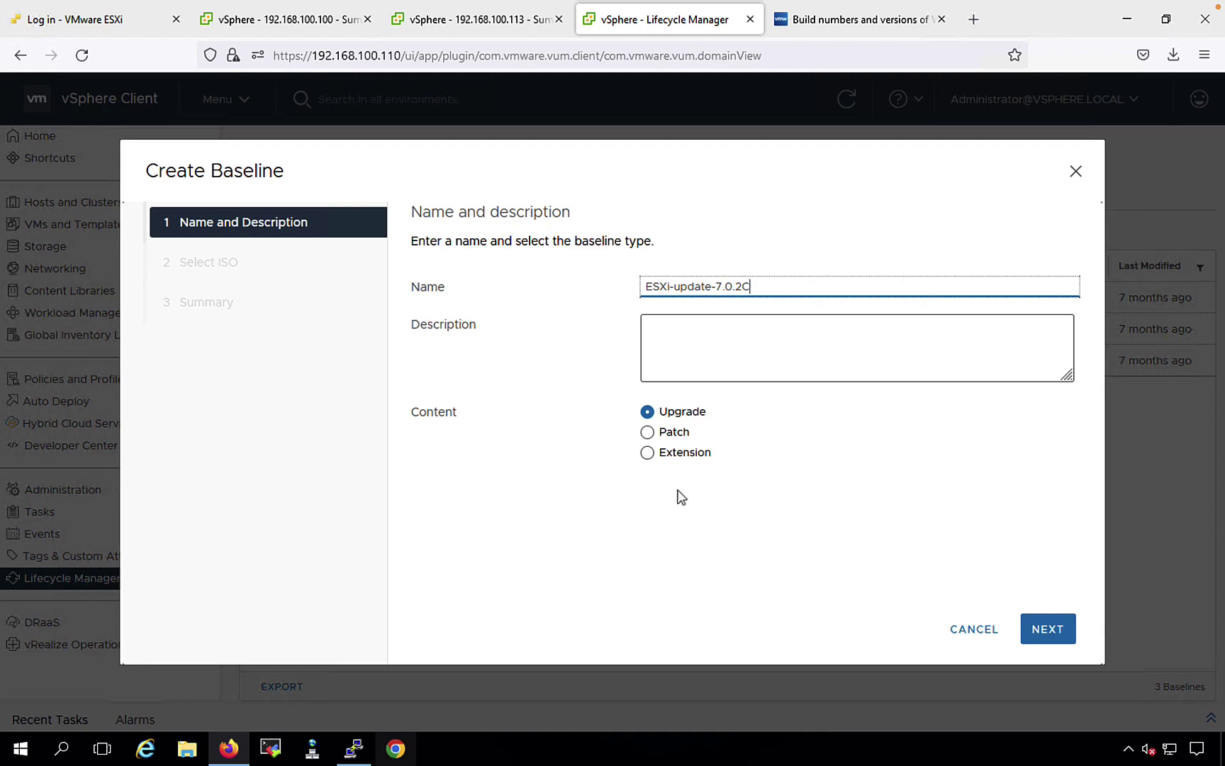
click(676, 437)
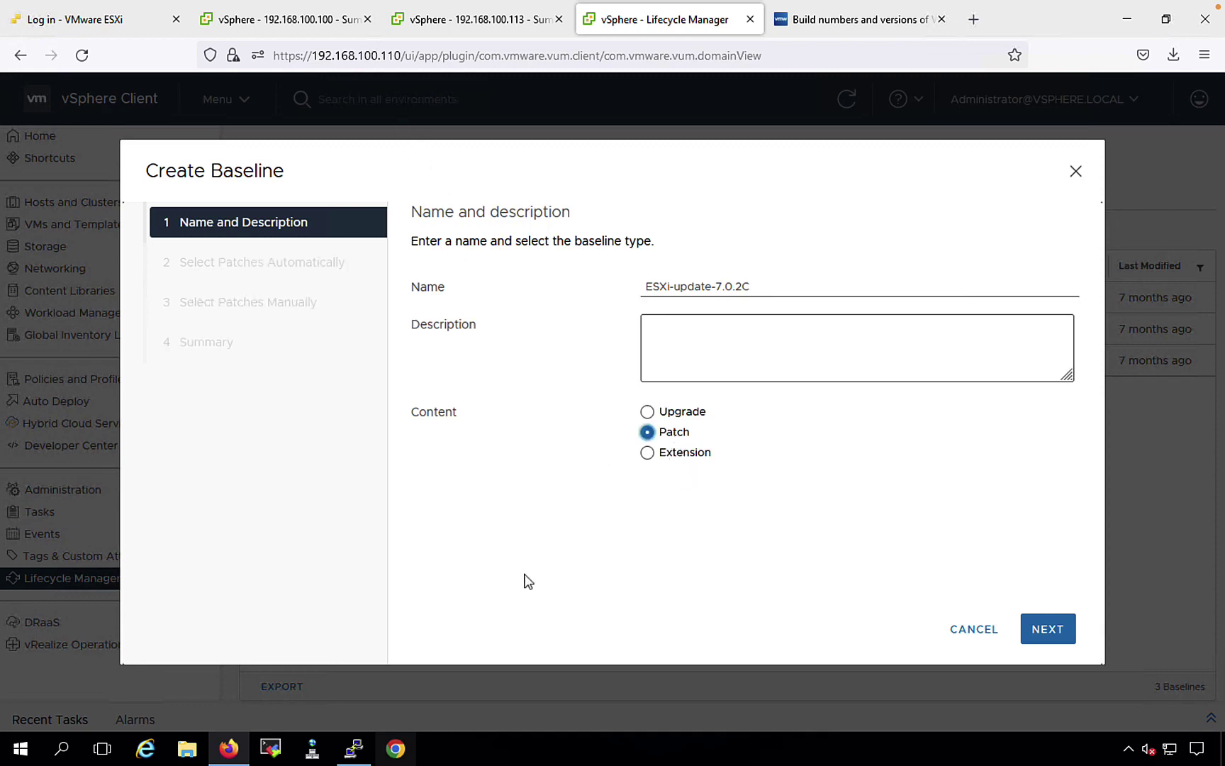
click(682, 465)
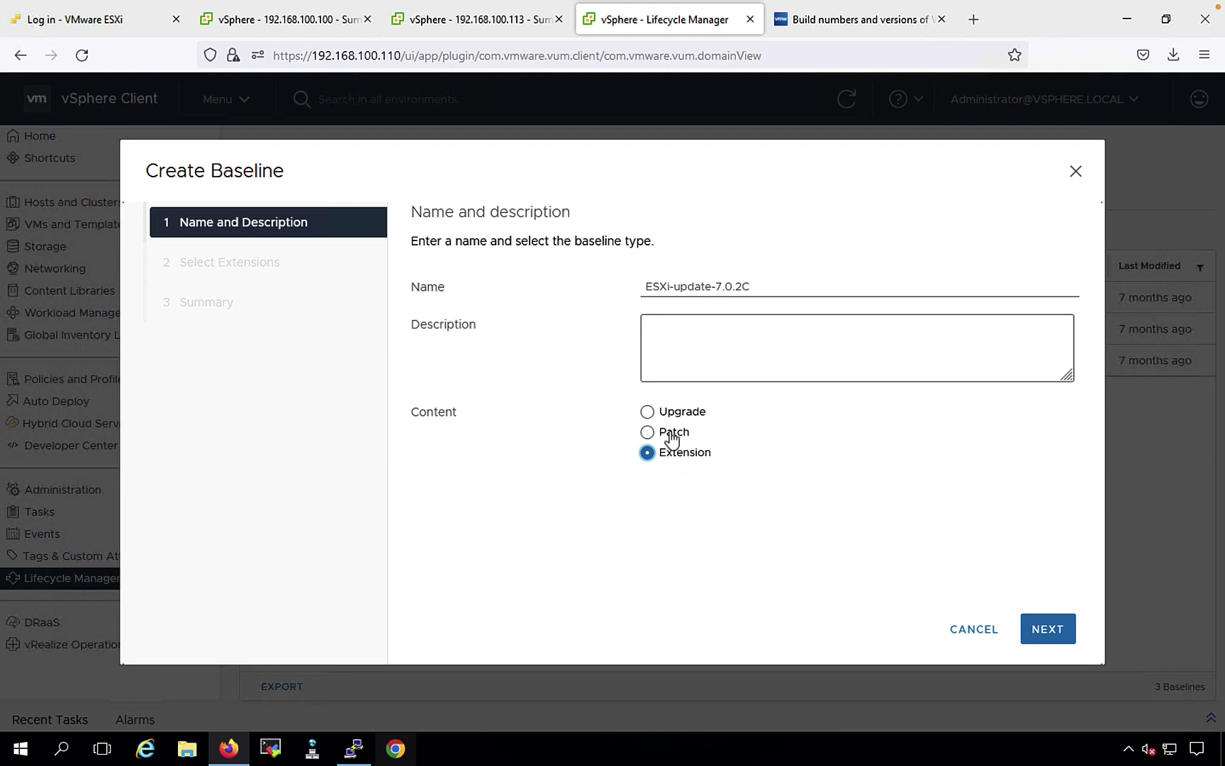
click(668, 436)
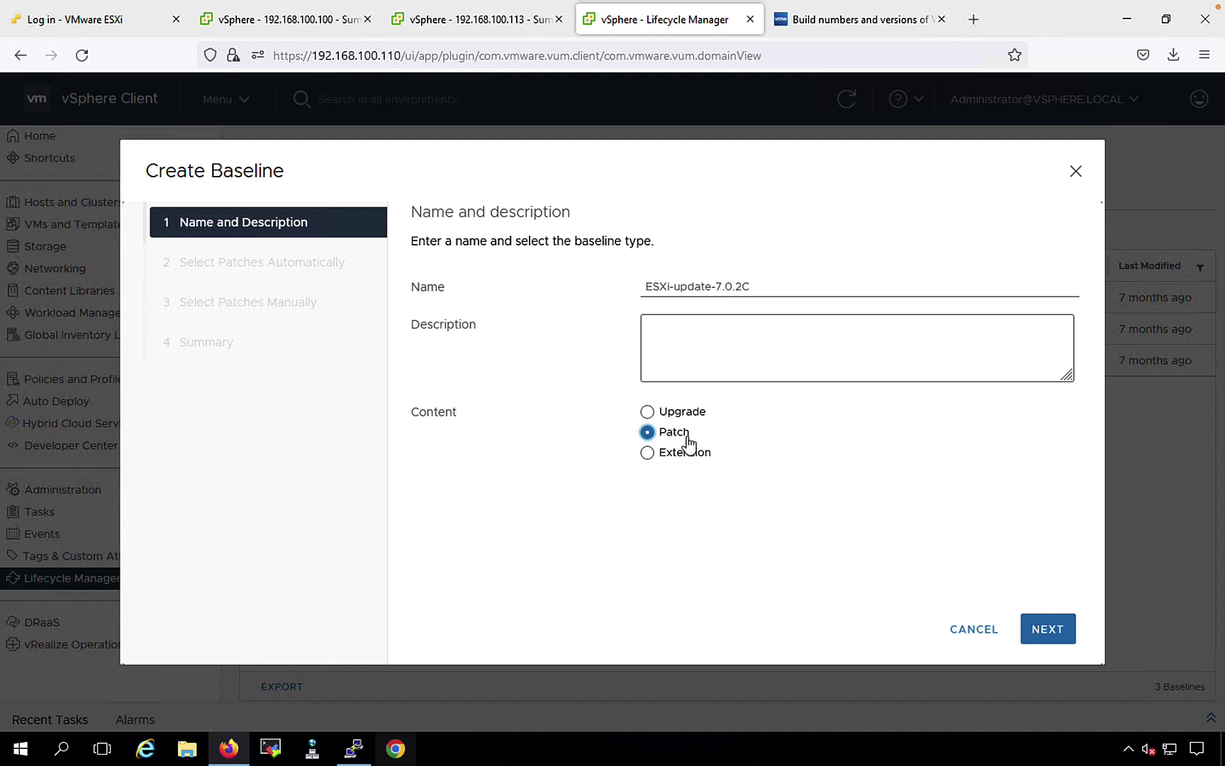
click(1056, 640)
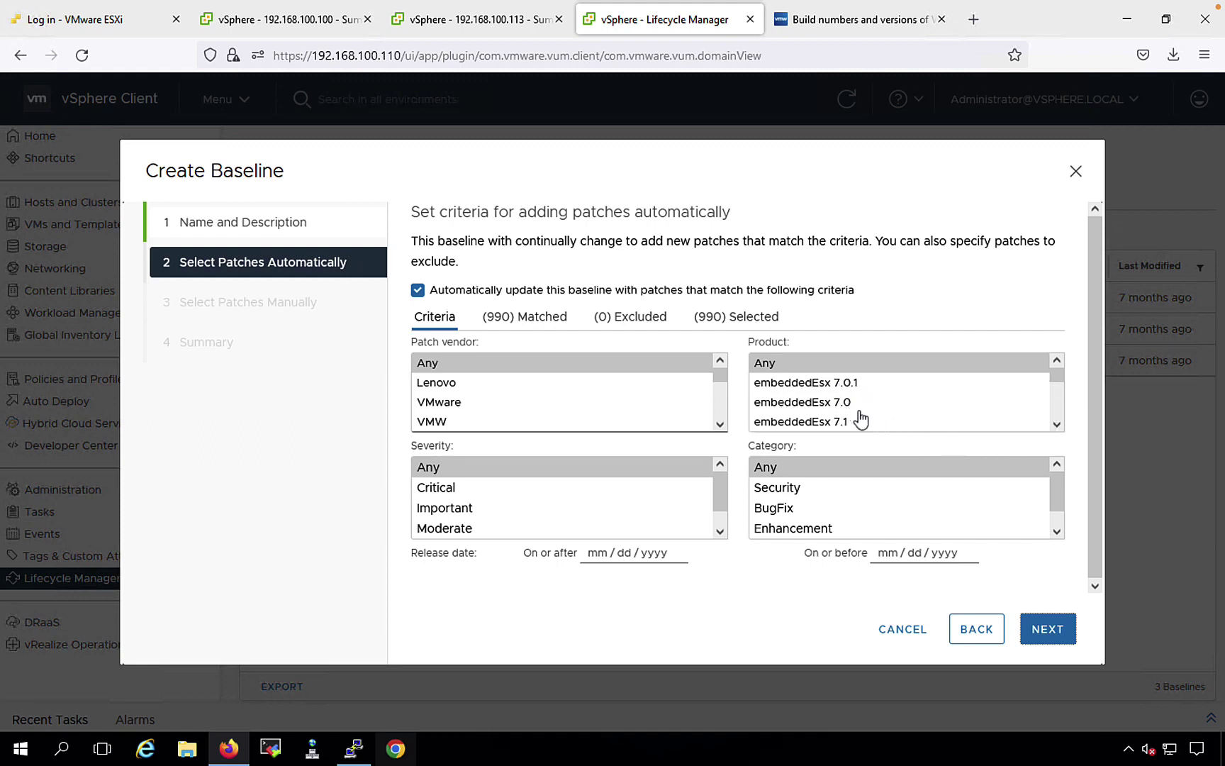
Step: Try the automatic patch criteria with vendor VMware and product embeddedEsx 7.0.2, and reset the vendor to Any
scroll(1053, 396, down, 3)
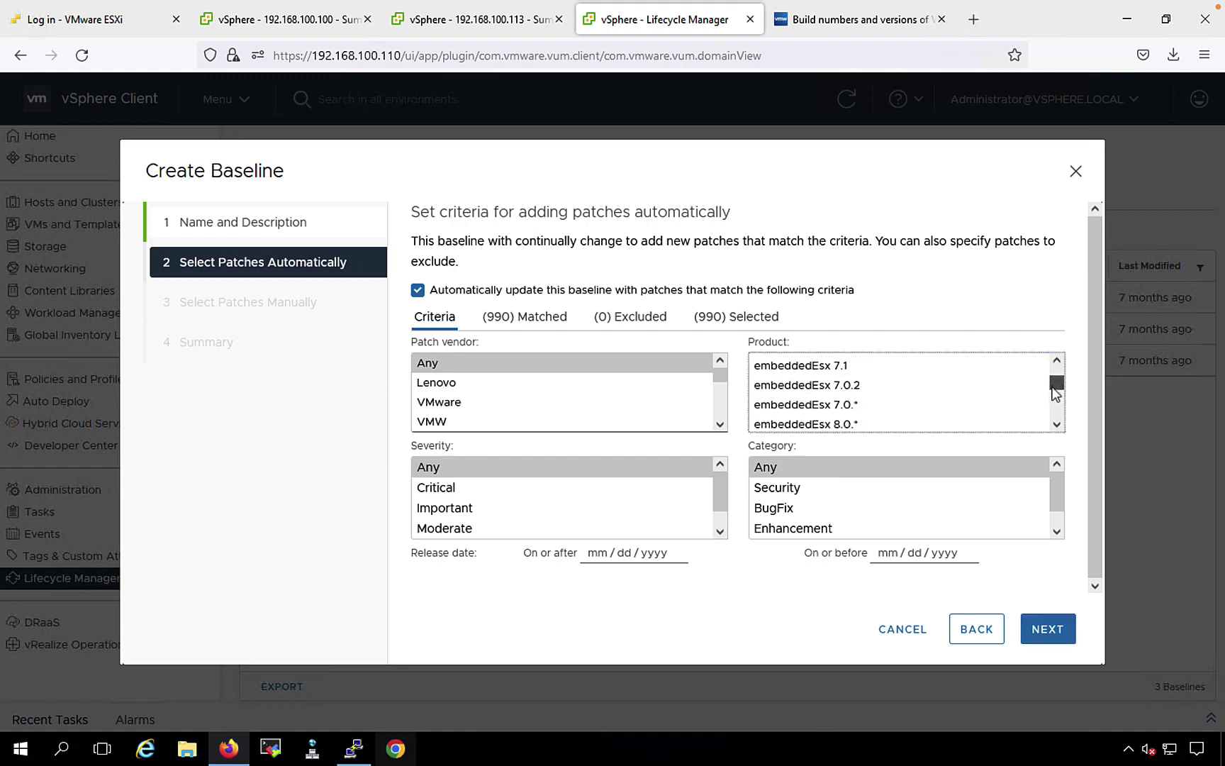
mouse_move(1052, 394)
mouse_down()
mouse_move(1050, 424)
mouse_move(1054, 377)
mouse_up()
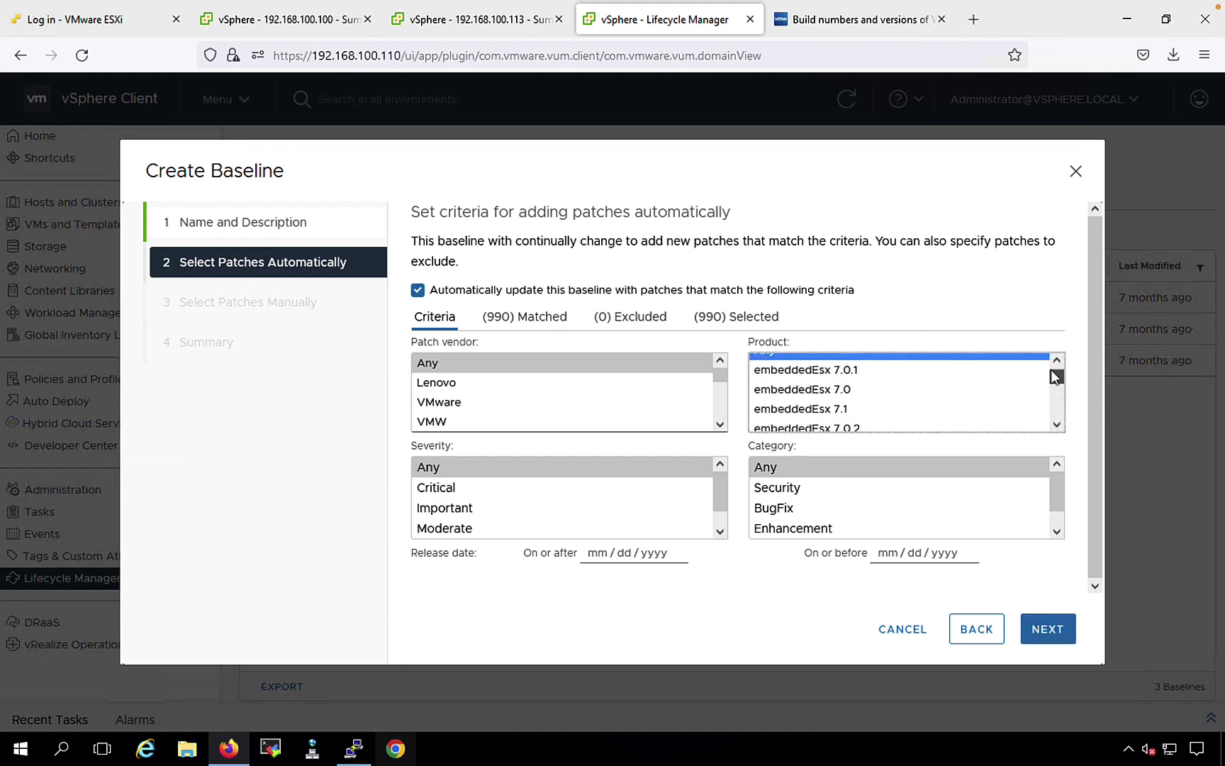
click(1051, 363)
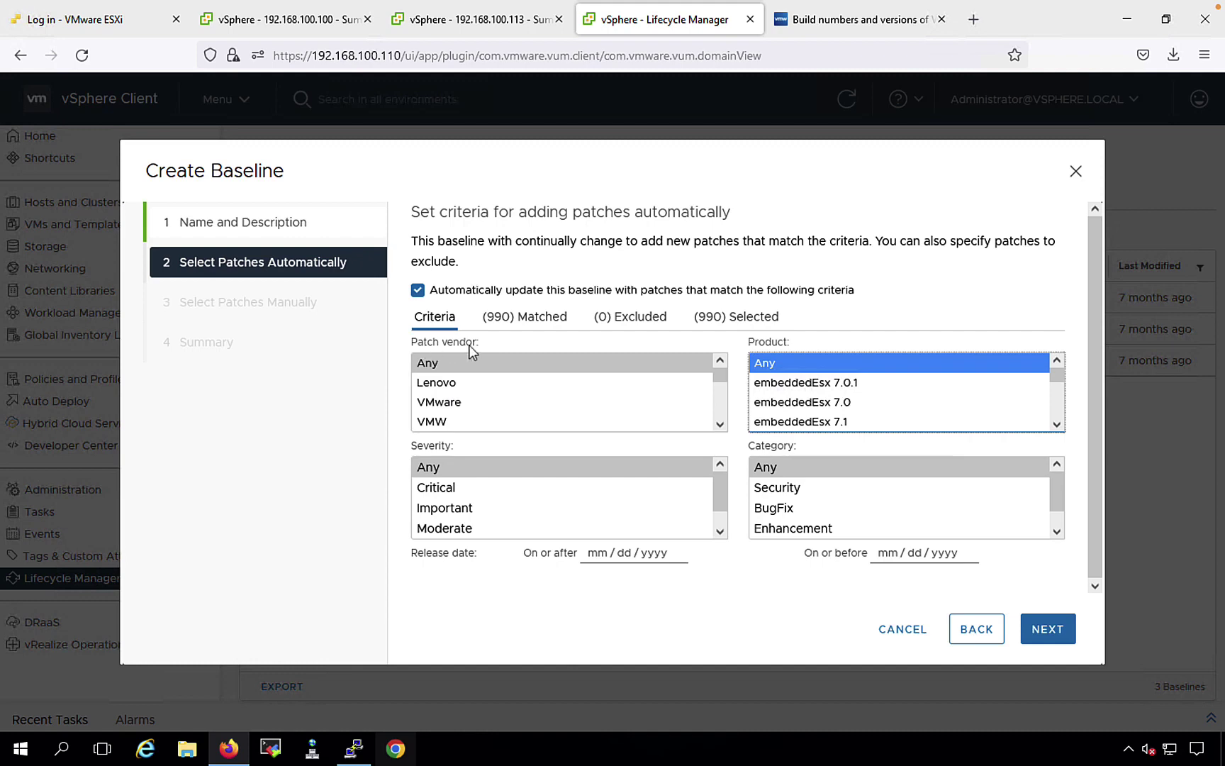
click(439, 403)
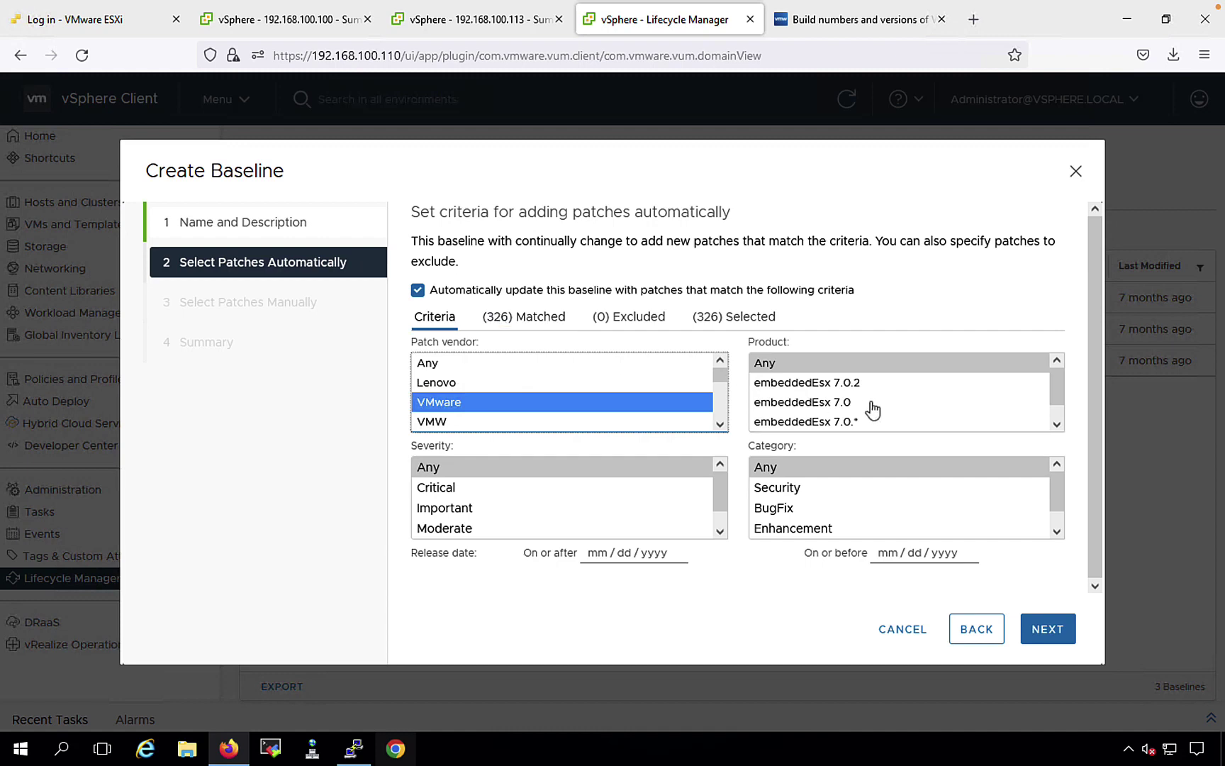
click(846, 387)
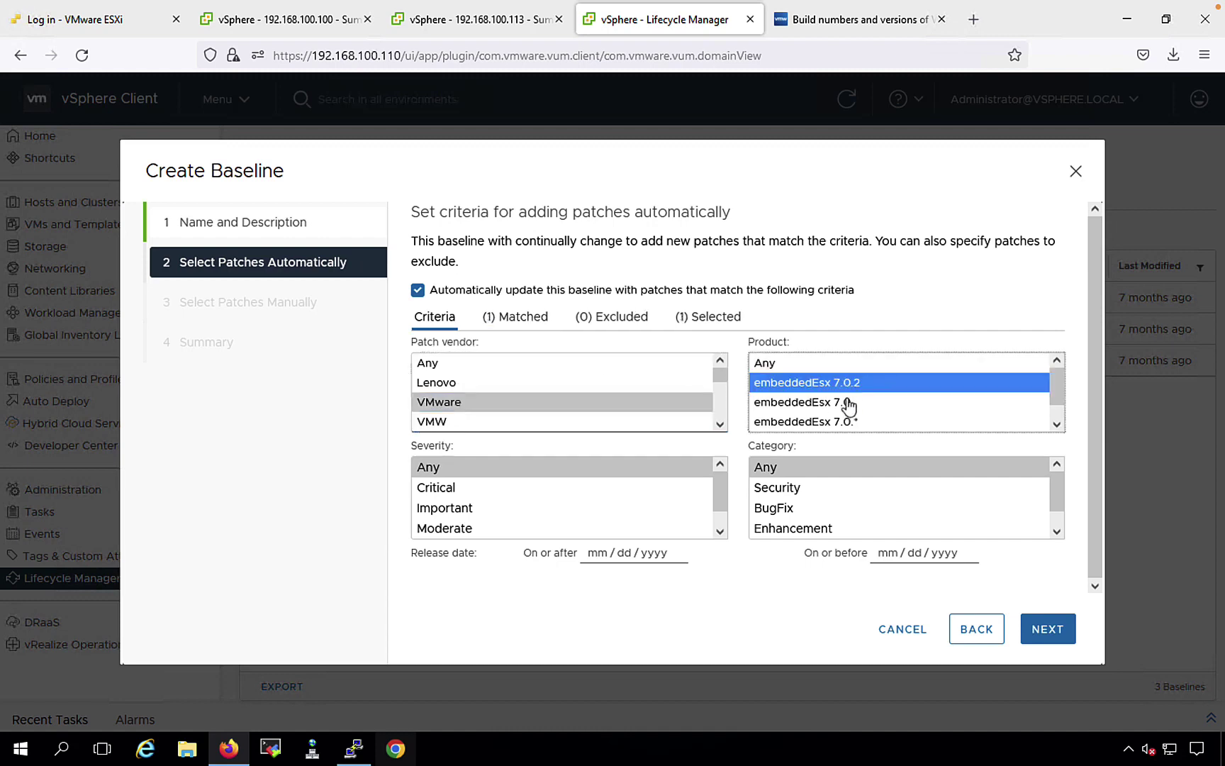
click(443, 365)
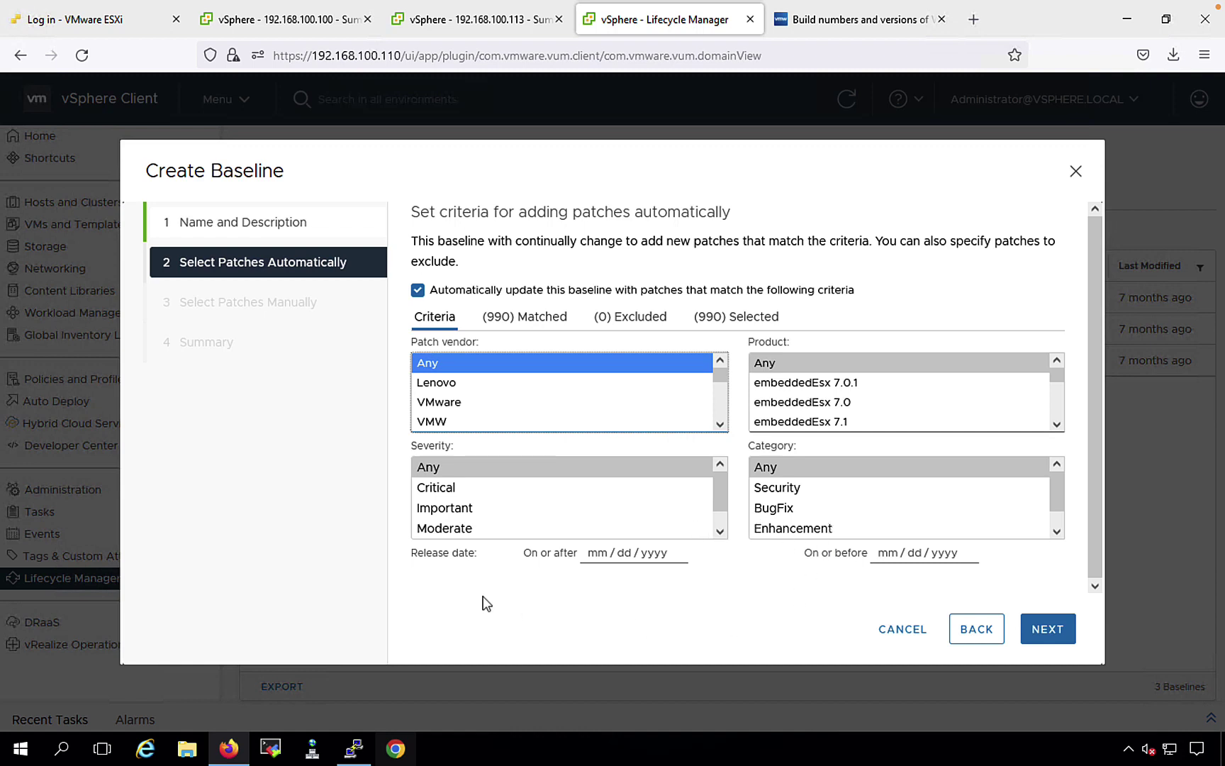
click(628, 554)
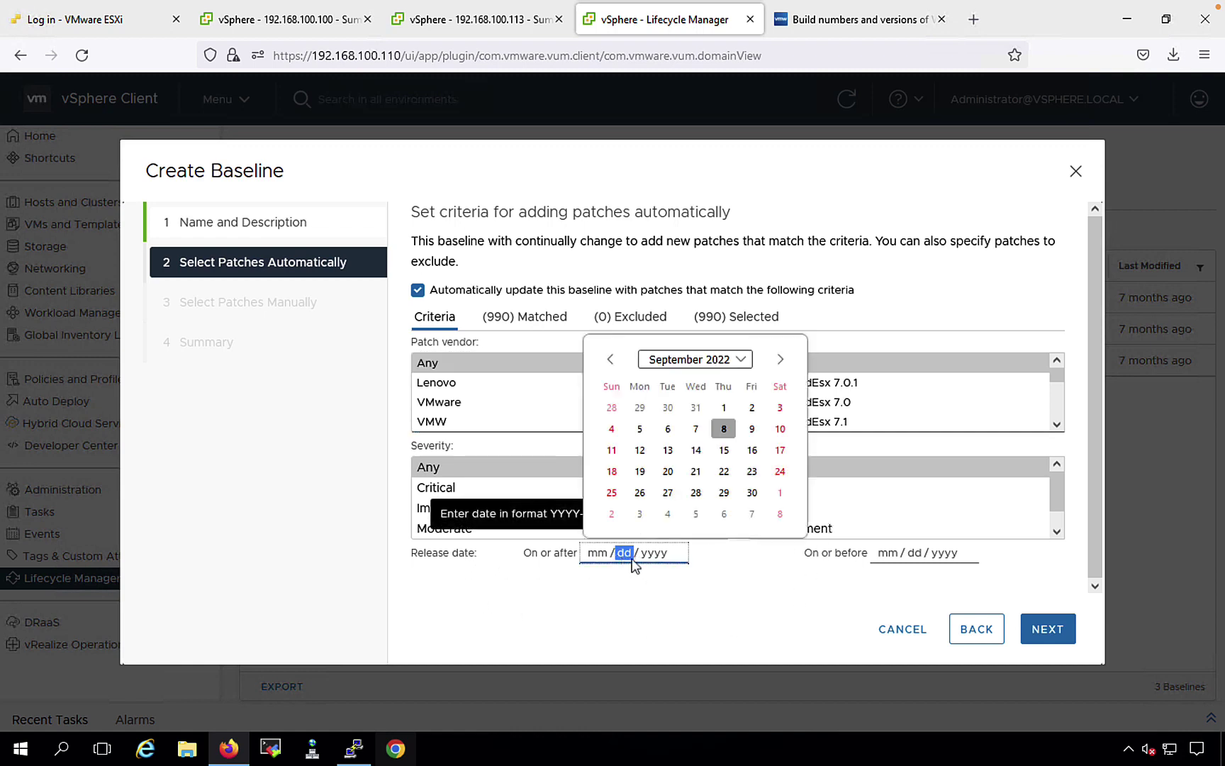
click(632, 583)
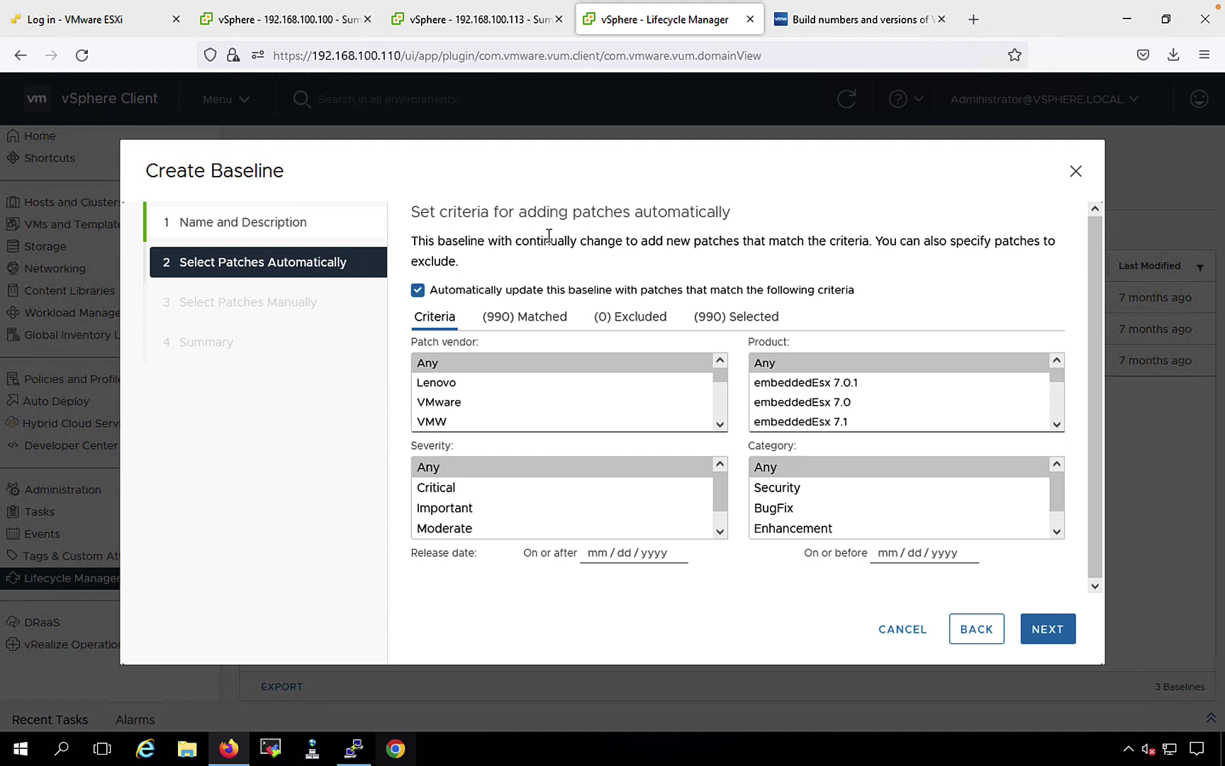
Step: View the wizard's matched patches and open the Lifecycle Manager updates list in host 192.168.100.113's browser tab to compare the update counts
click(532, 318)
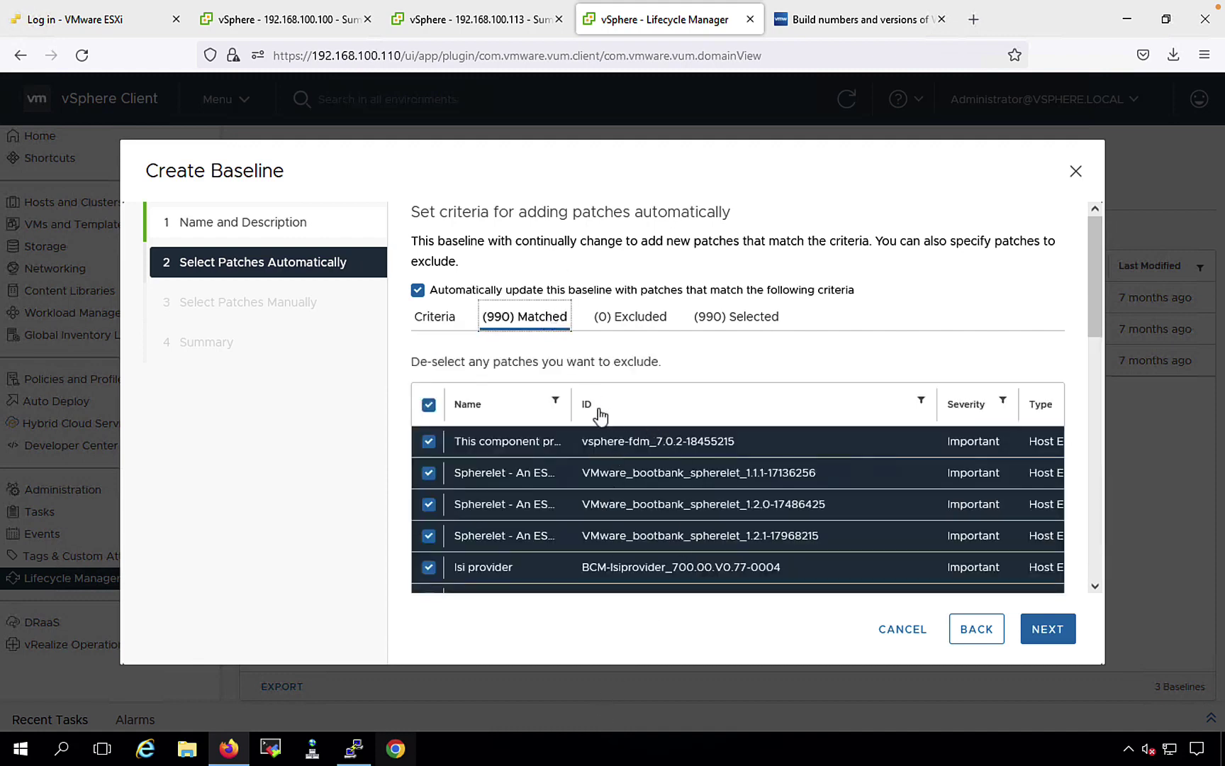
click(445, 323)
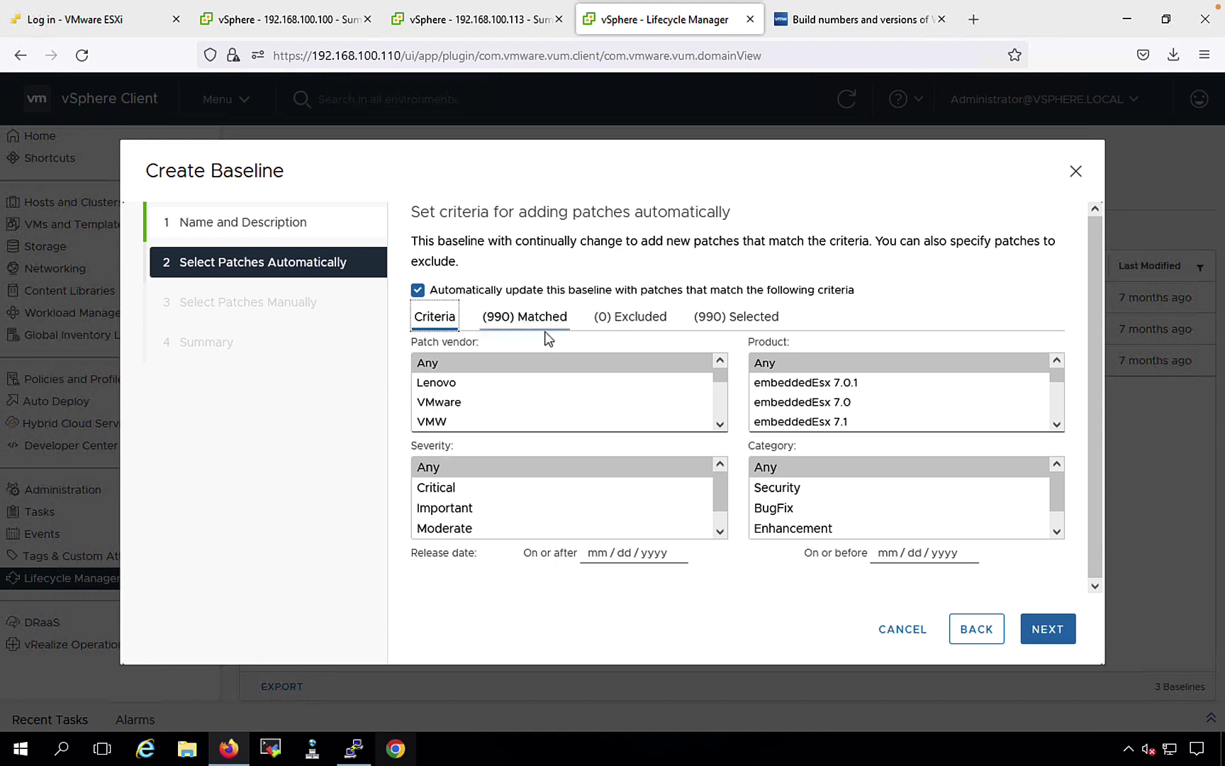
right_click(626, 27)
click(488, 22)
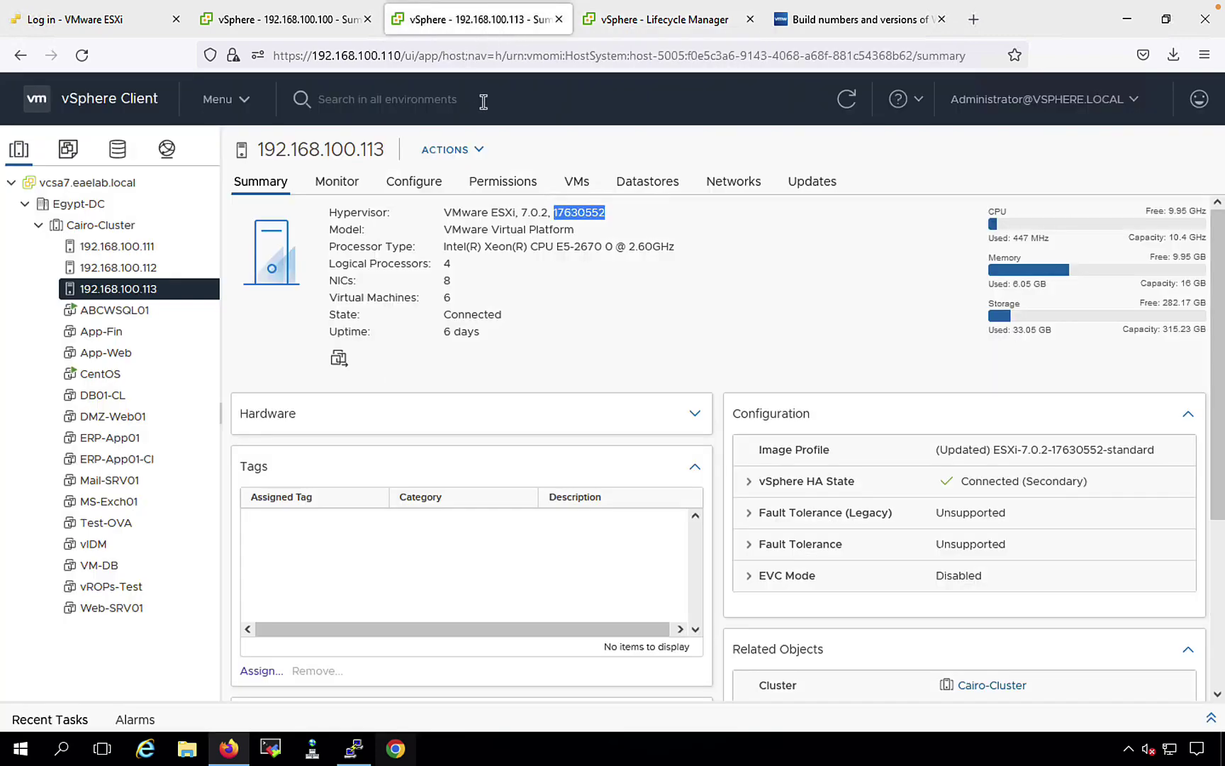
click(219, 104)
click(291, 572)
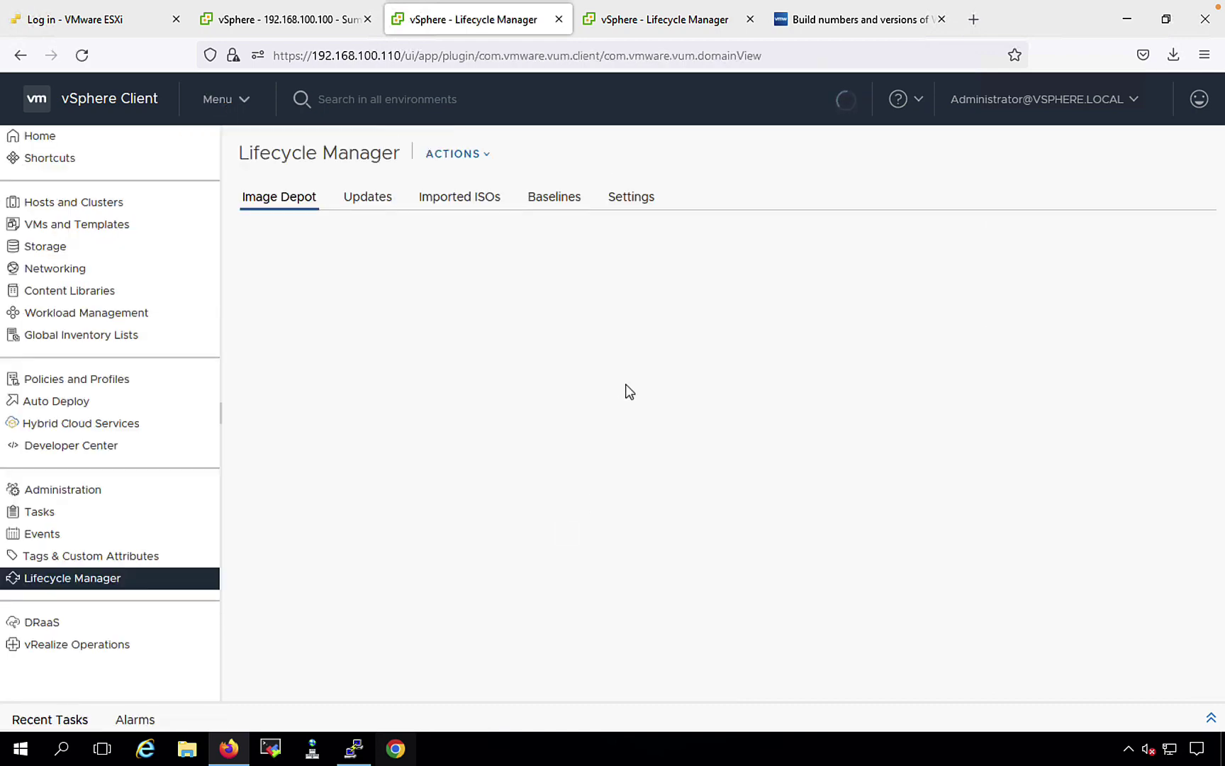
click(375, 203)
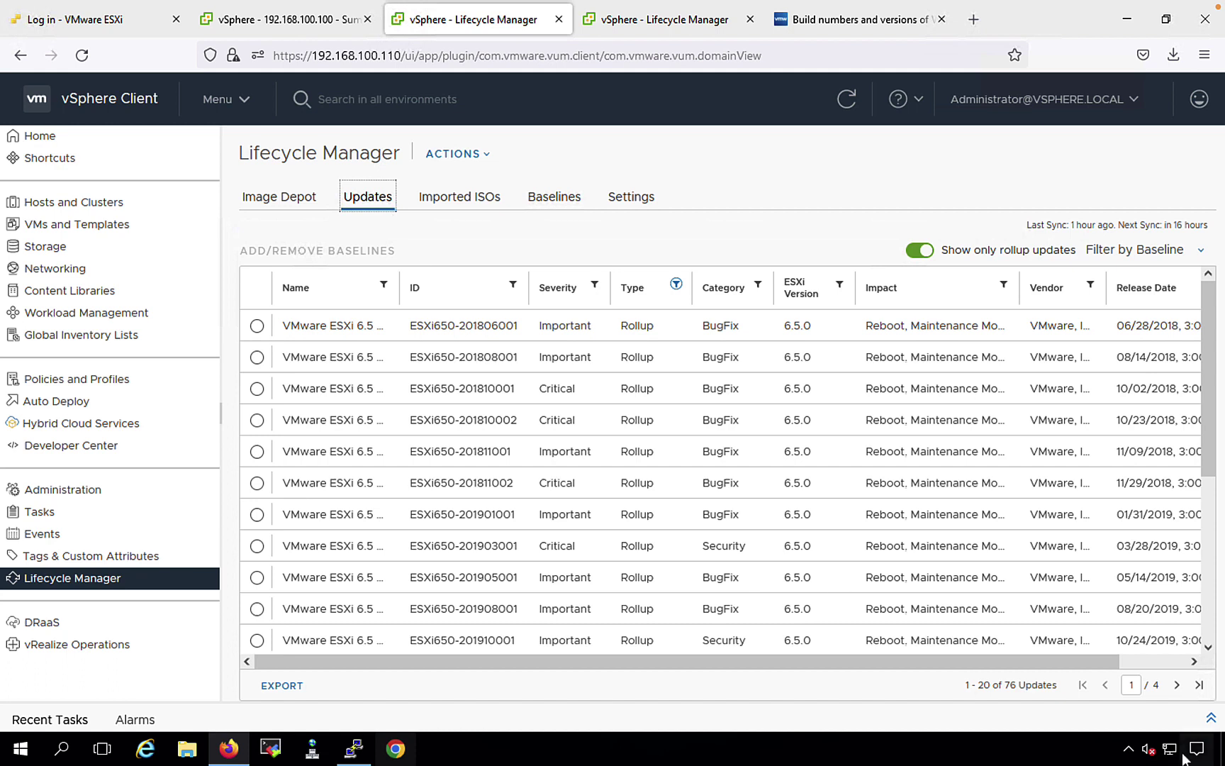
drag(1029, 687, 783, 709)
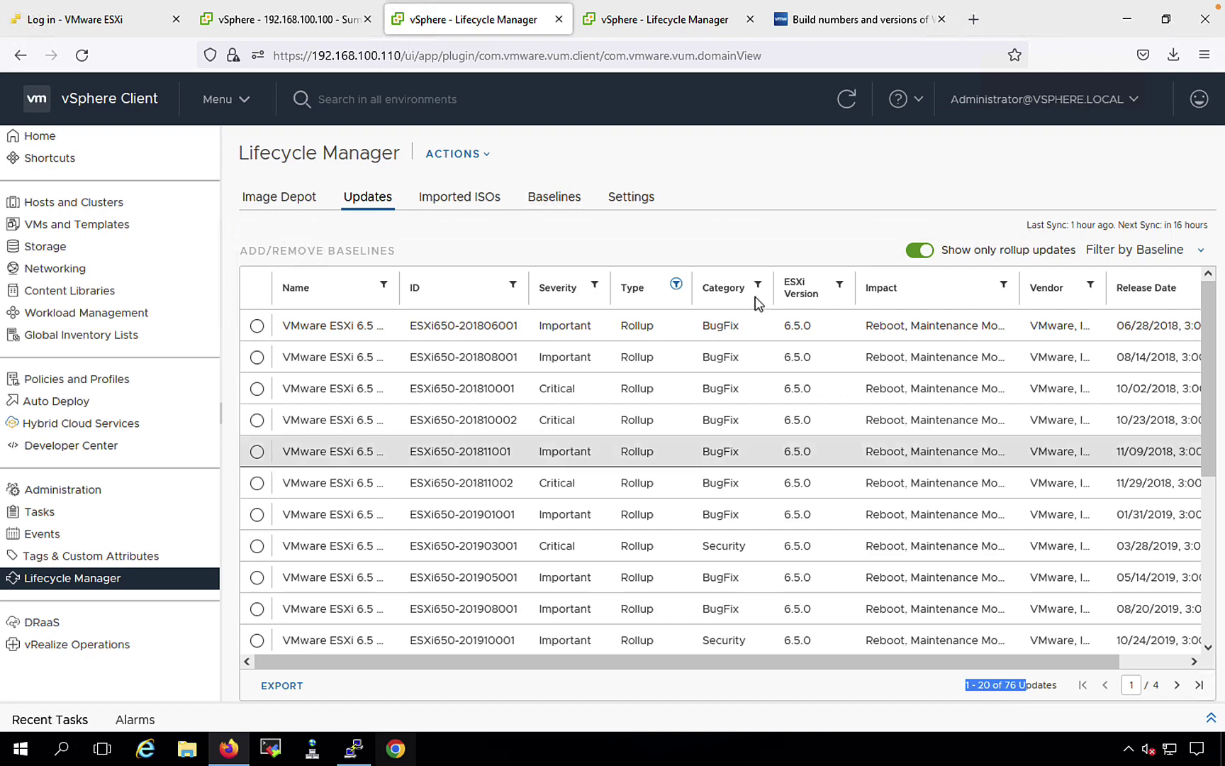
Step: Examine the matched patches list in the Create Baseline wizard down to its total count
click(669, 25)
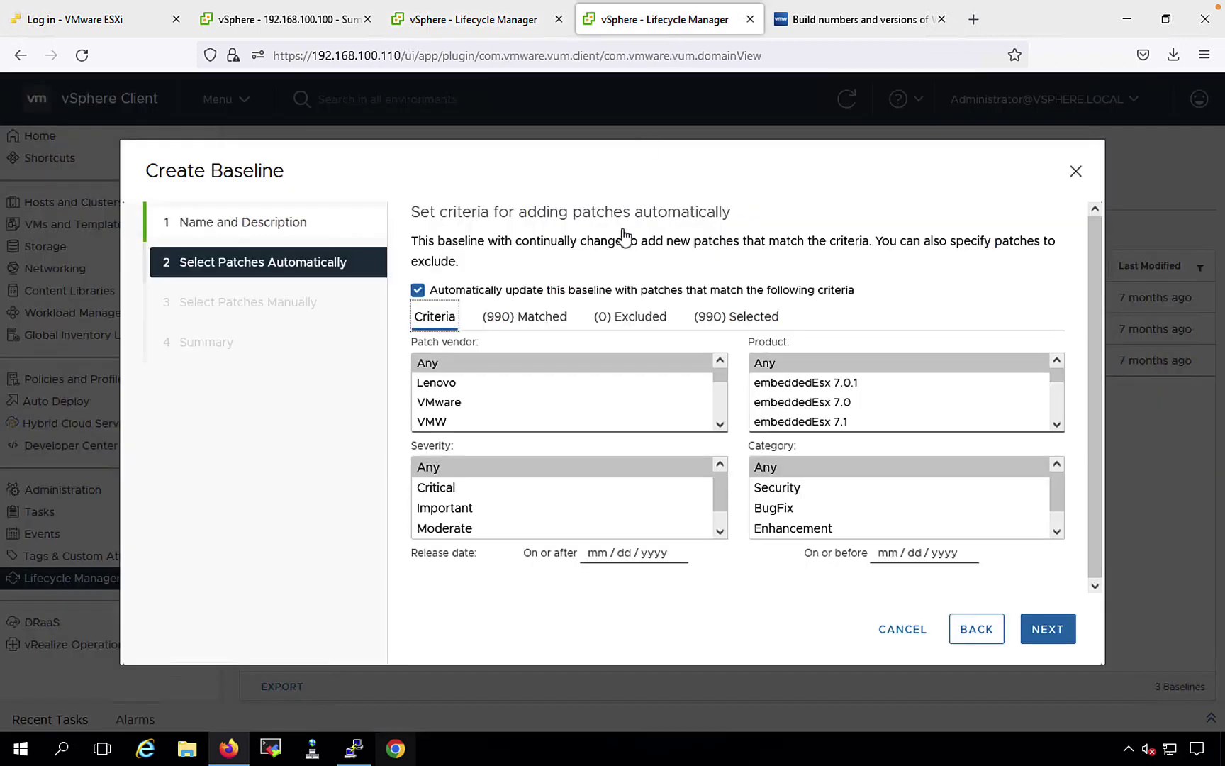
click(525, 324)
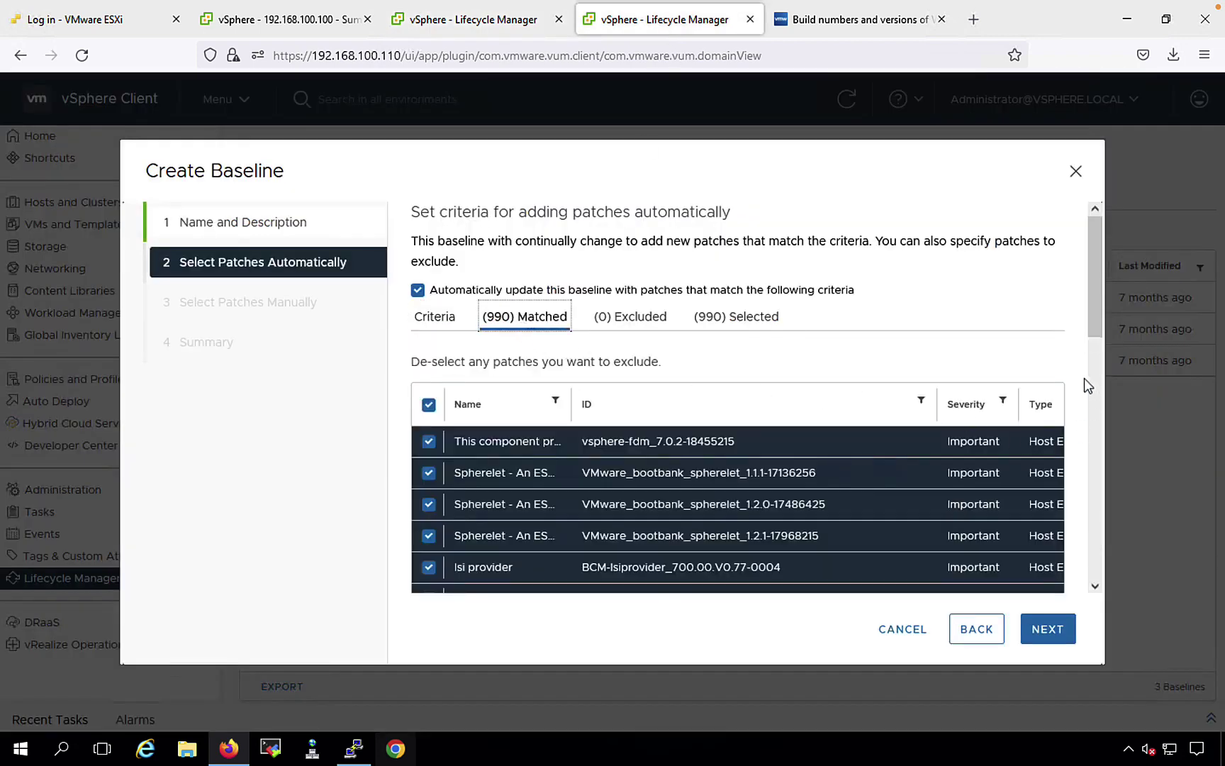
scroll(1085, 382, down, 15)
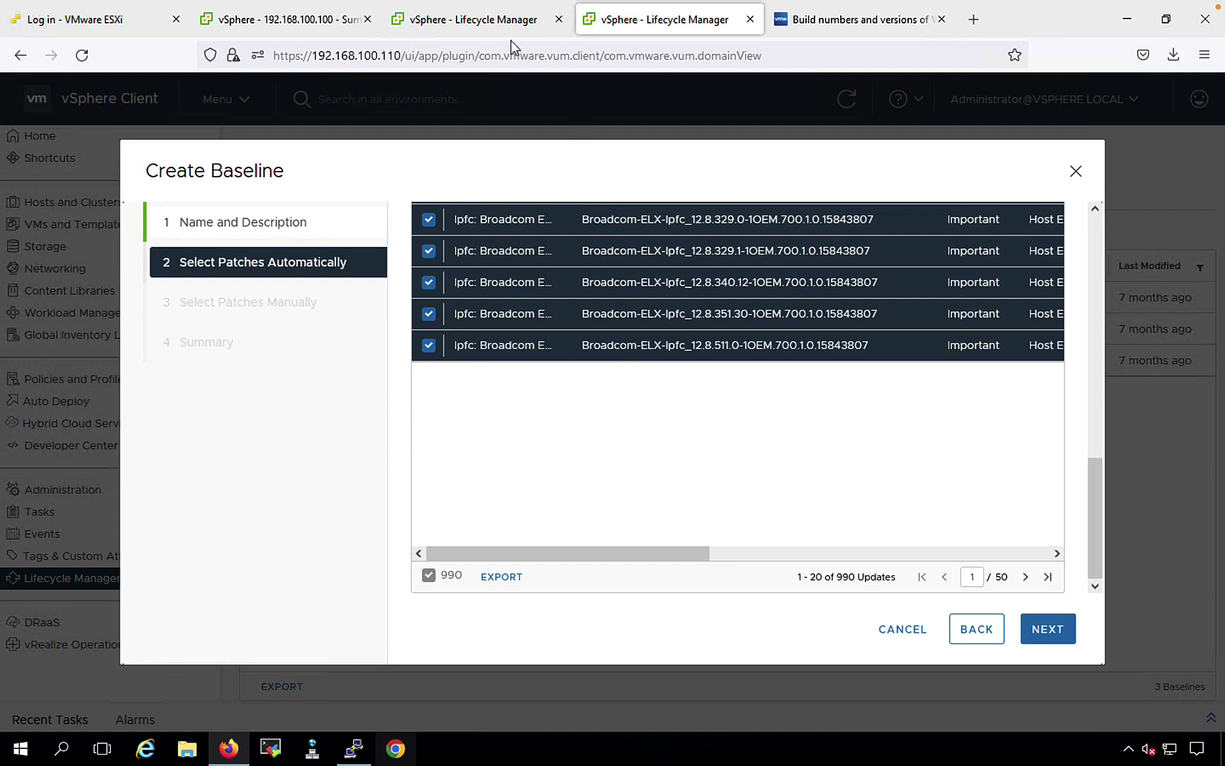
Step: Compare the full Lifecycle Manager updates list with the rollup-only list, leaving only rollup updates shown
click(492, 24)
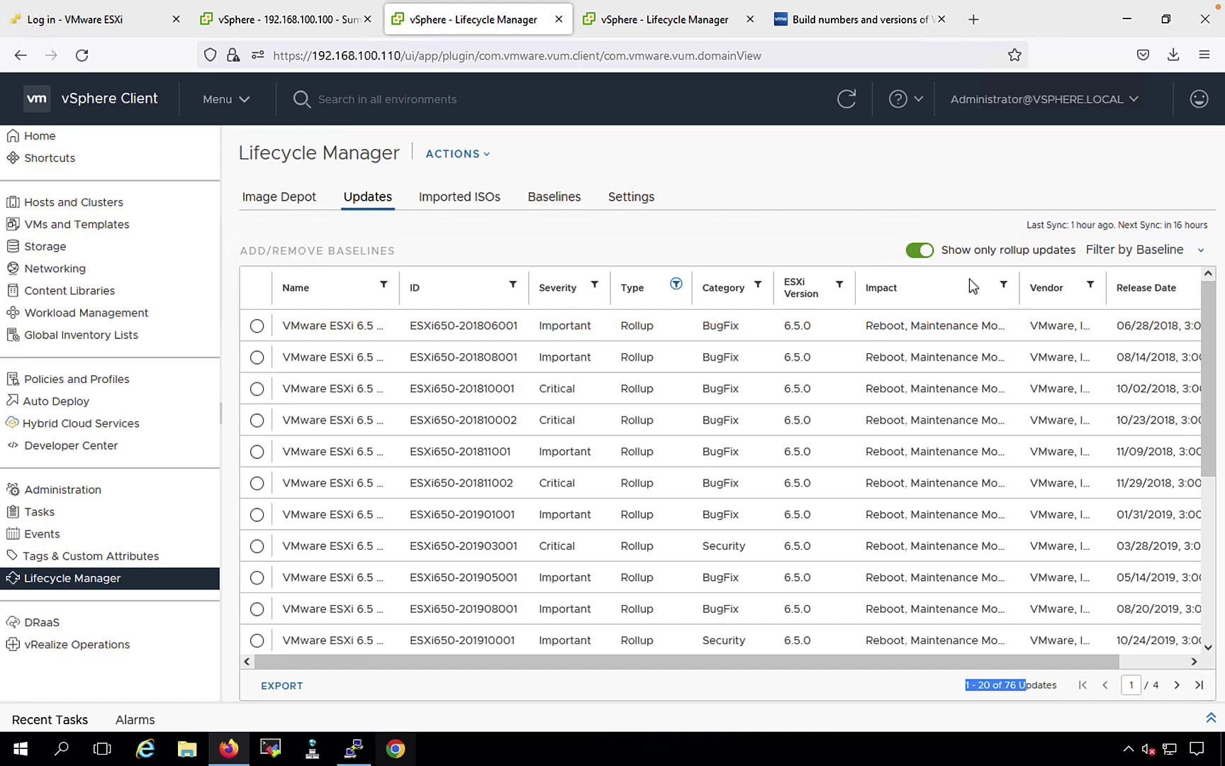
click(918, 250)
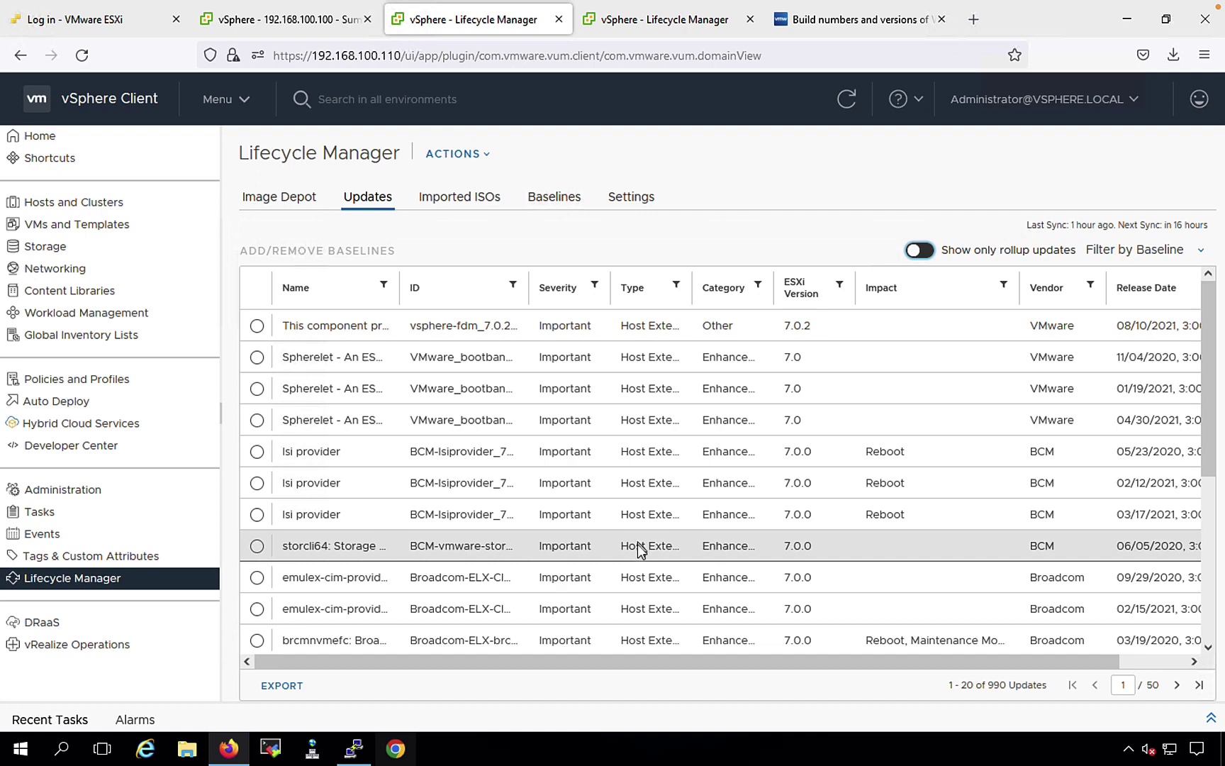
click(922, 251)
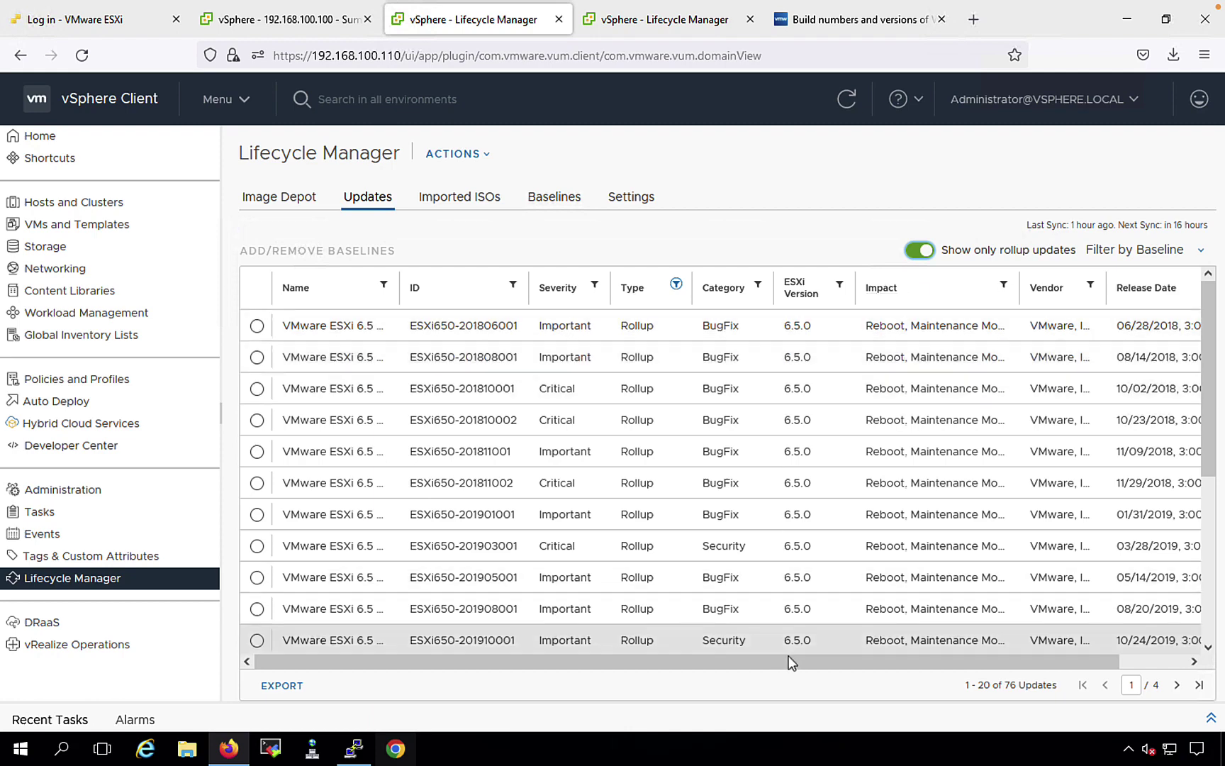
click(920, 251)
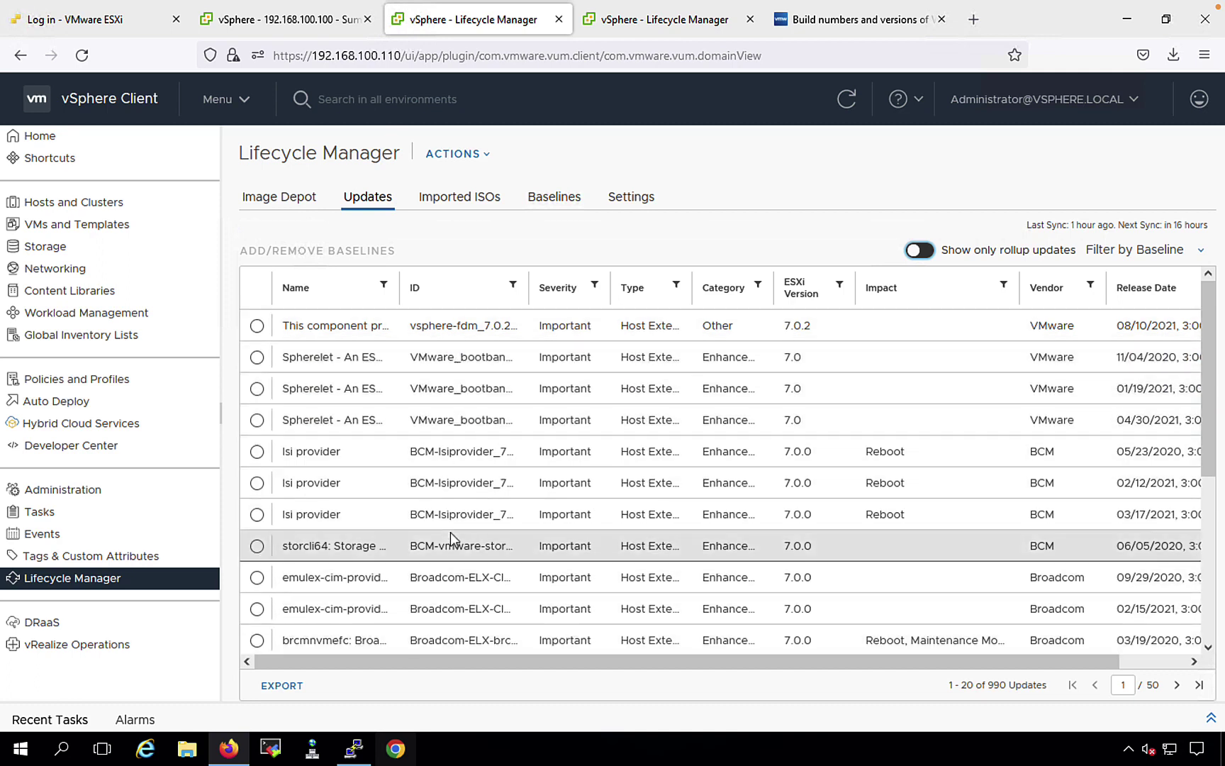
click(921, 252)
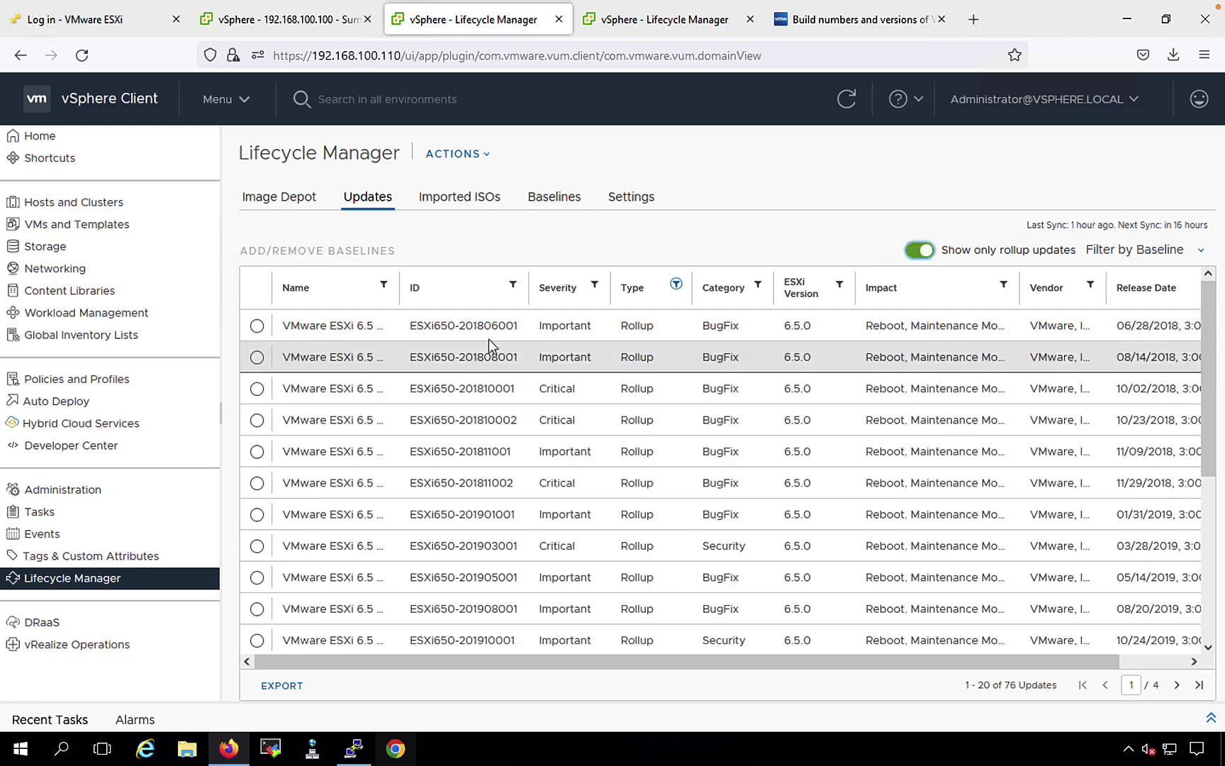
Step: Filter the rollup updates list by the name 7.0.2
click(383, 287)
text(7.0)
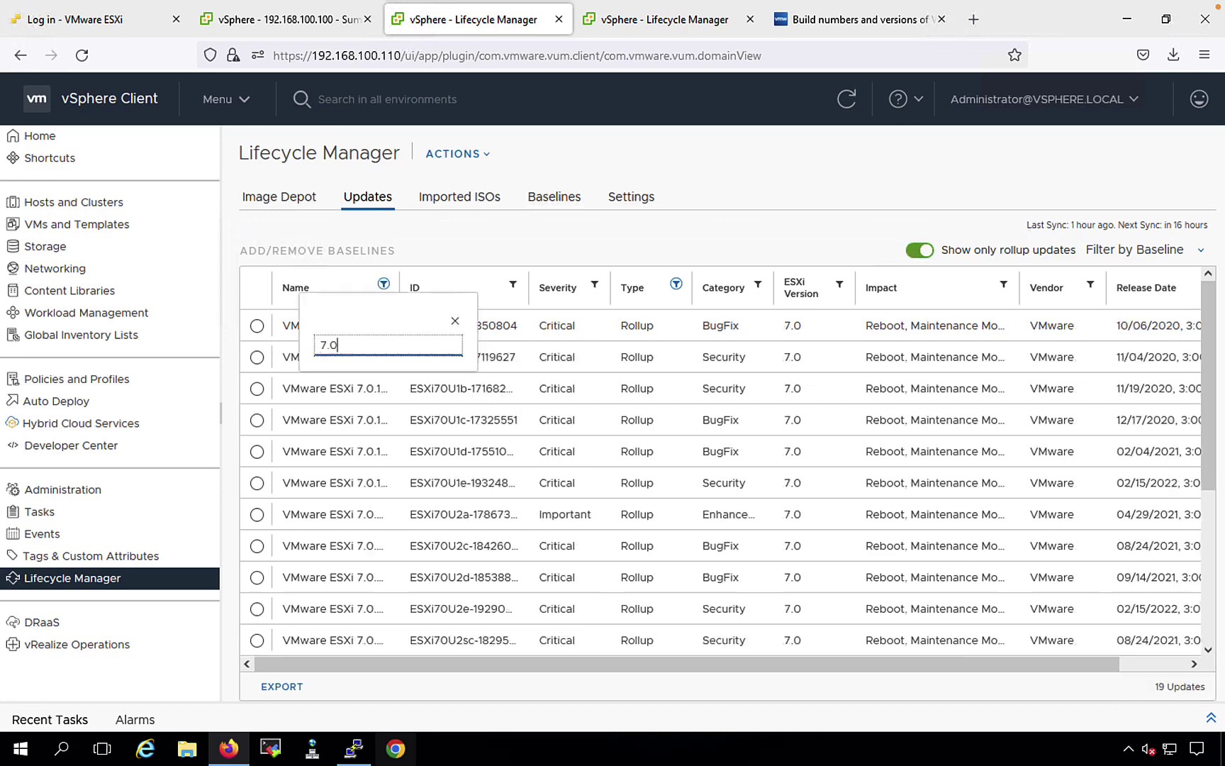
text(.2)
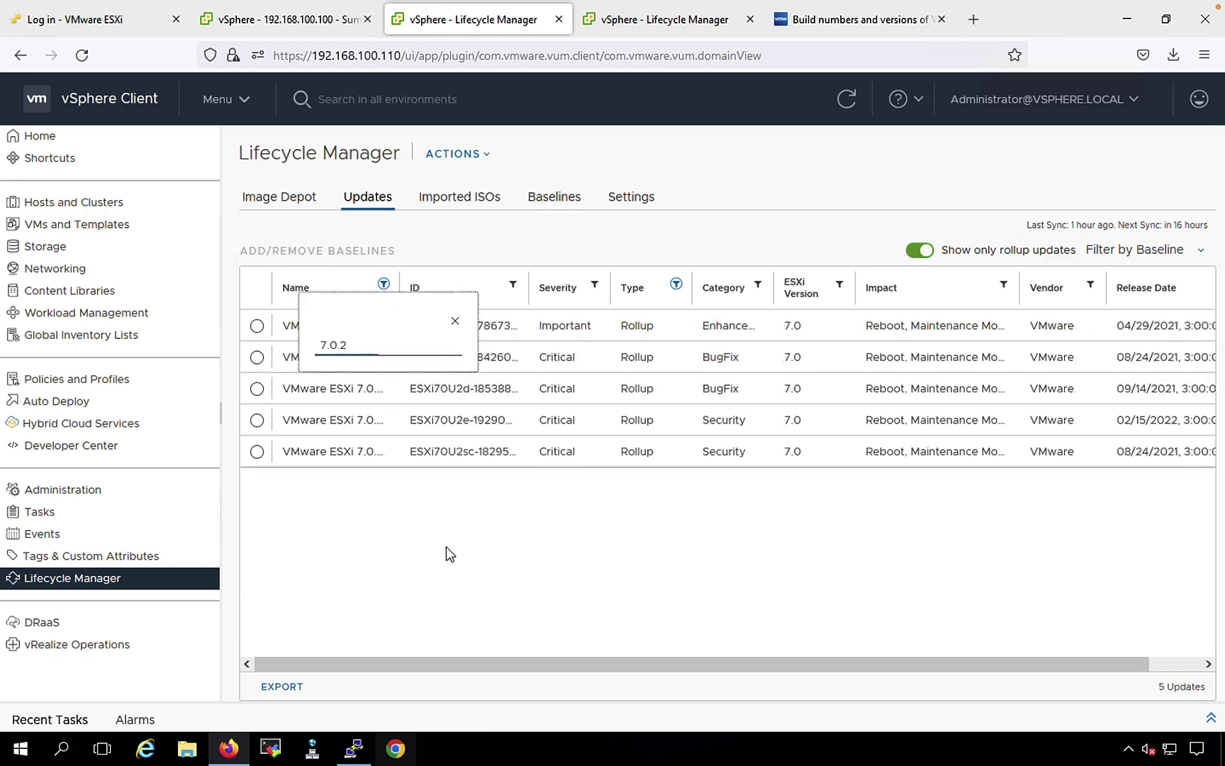
click(446, 549)
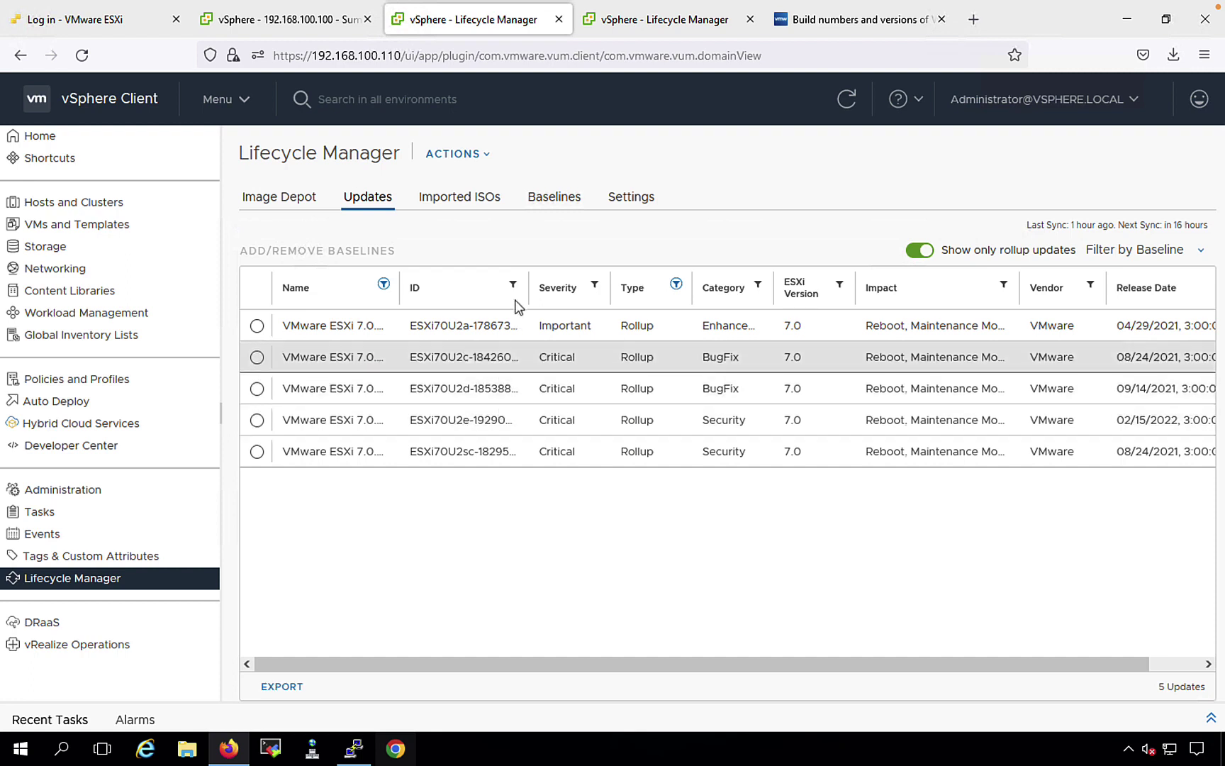
Step: Widen the Name column, select update ESXi70U2c-18426014 and examine its release details and associated baselines
drag(390, 303, 443, 299)
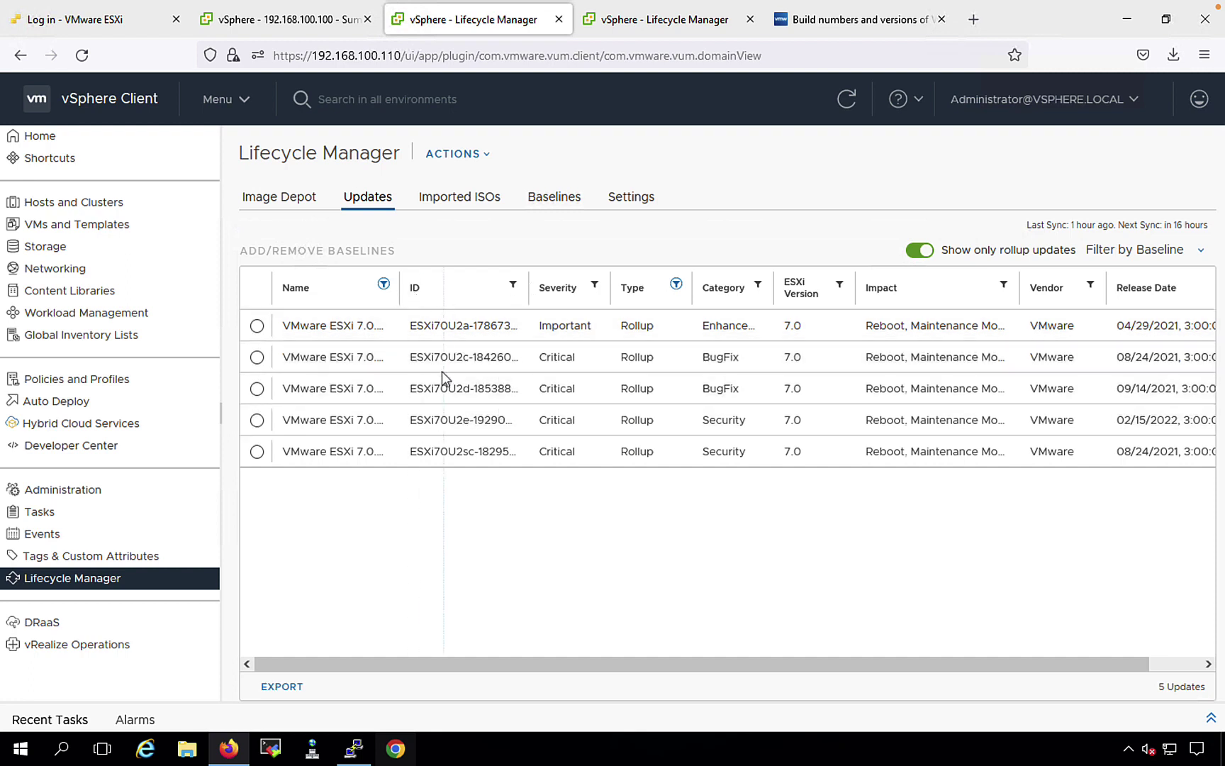
click(257, 357)
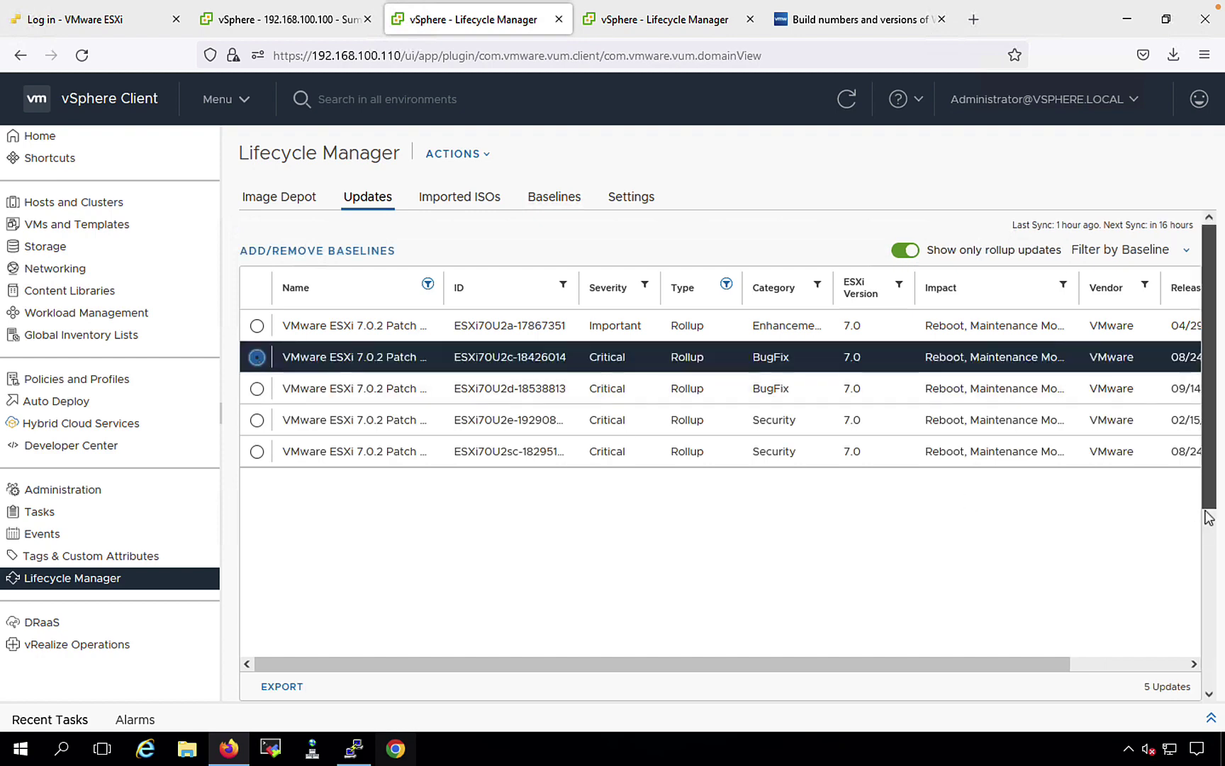
drag(1209, 507, 1209, 670)
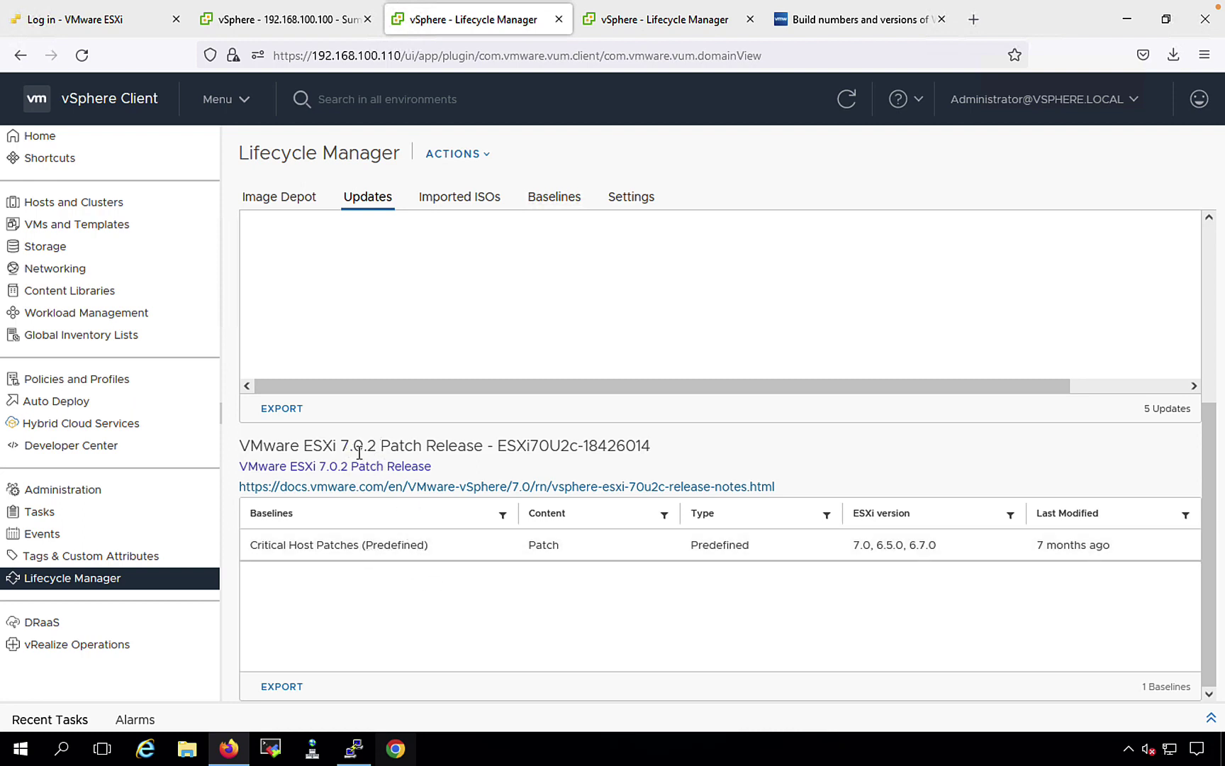
Step: Clear the 7.0.2 name filter from the rollup updates list and widen the Name column to show the full update names
drag(354, 446, 426, 447)
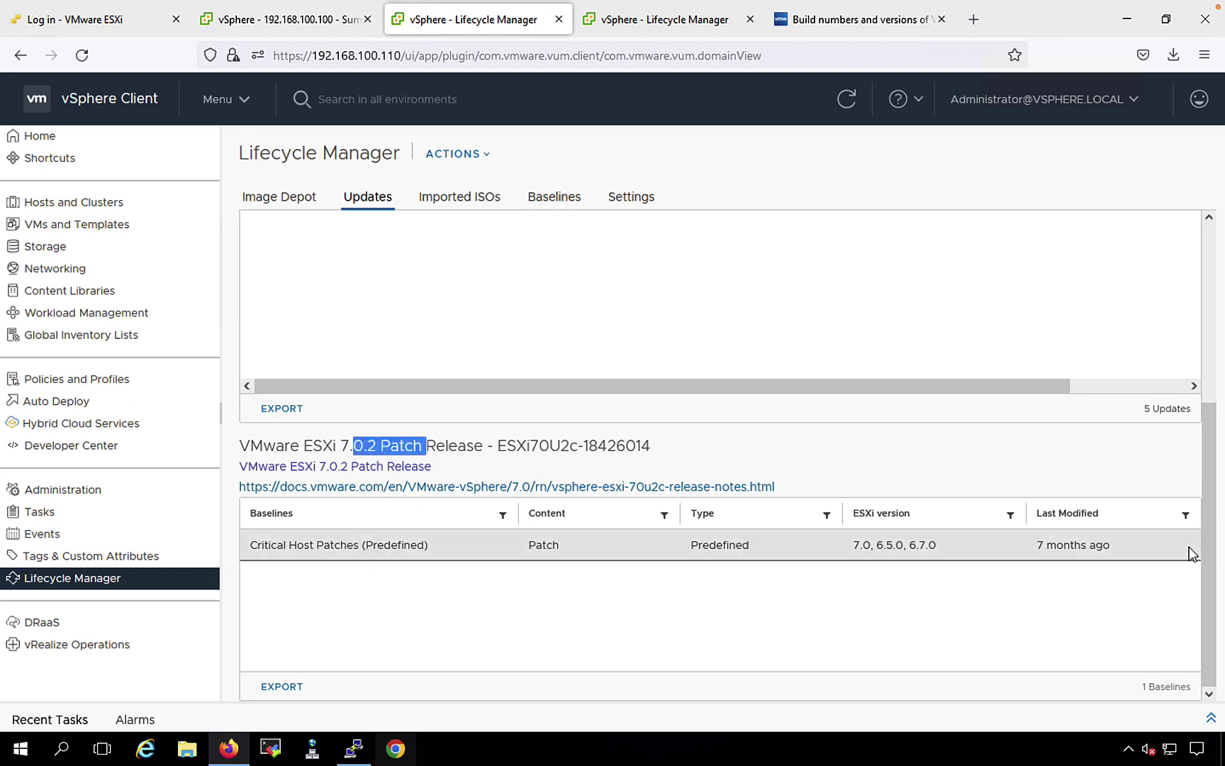
drag(1213, 570, 1218, 372)
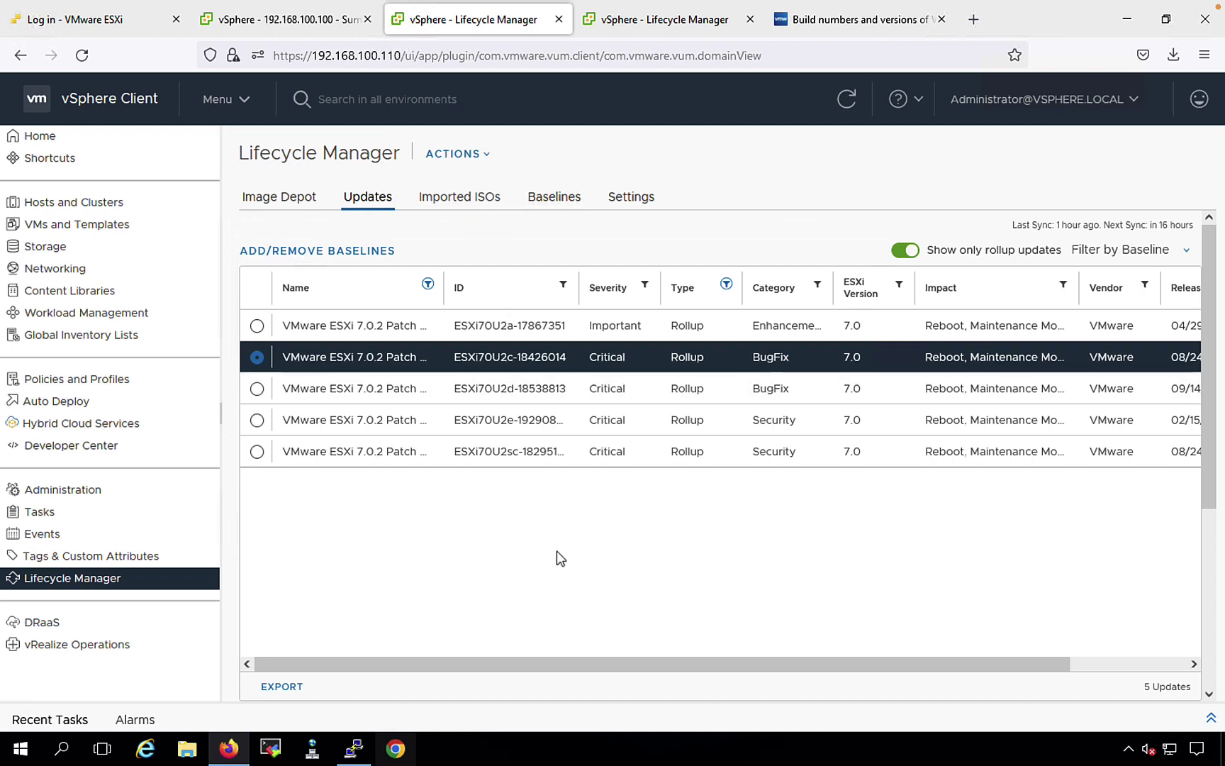
click(428, 283)
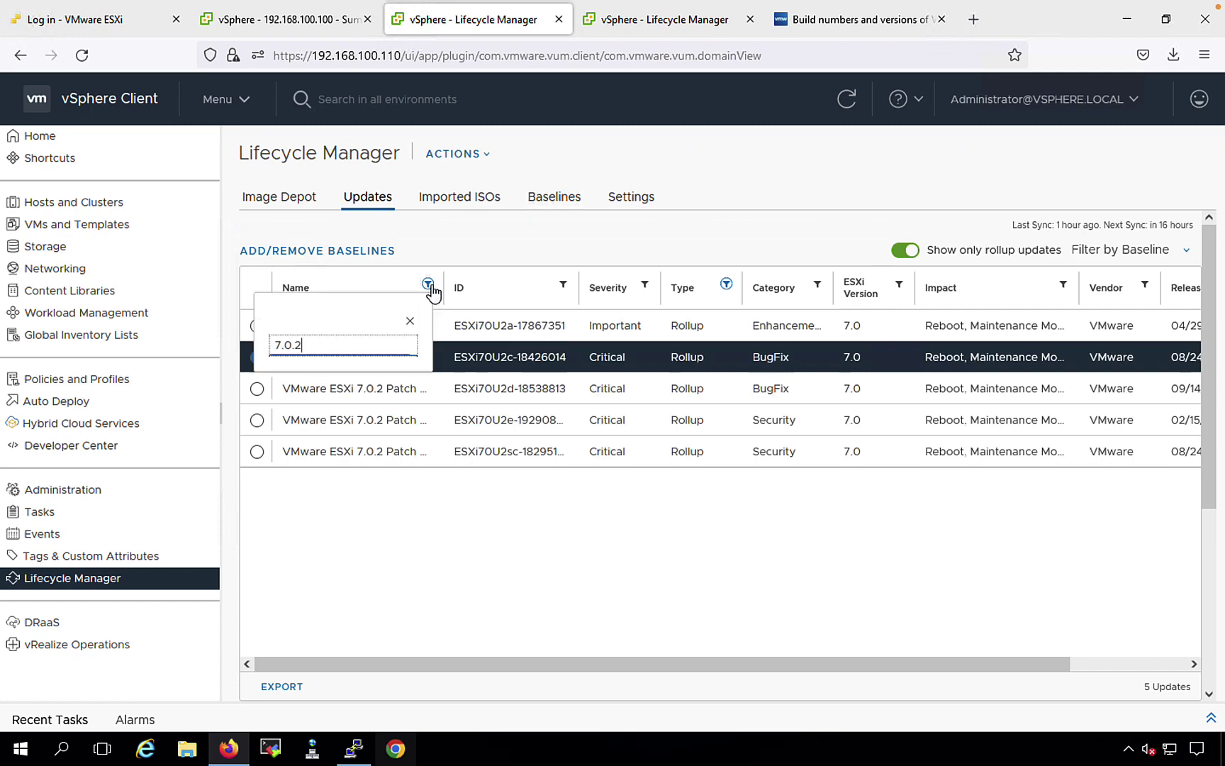
double_click(364, 344)
key(BackSpace)
click(461, 229)
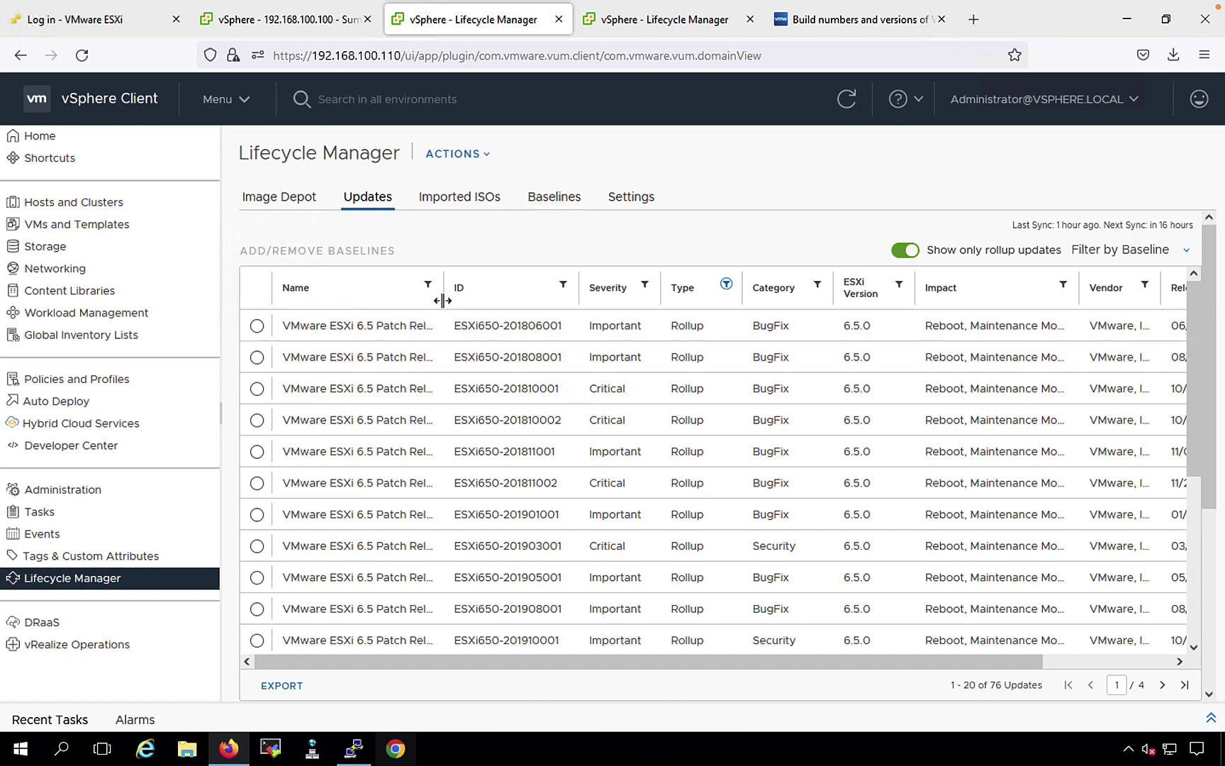
drag(442, 301, 491, 300)
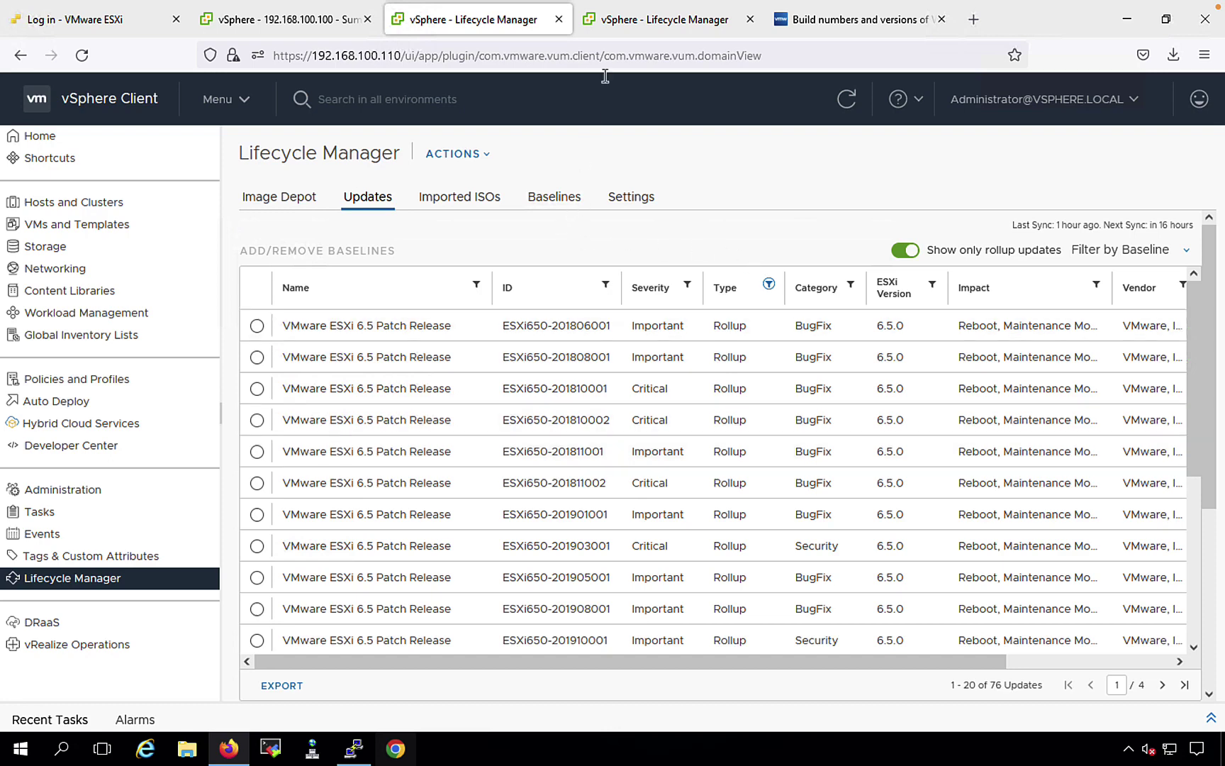
Step: Return to the Create Baseline wizard and examine the automatic patch criteria and the matched patches list
click(623, 38)
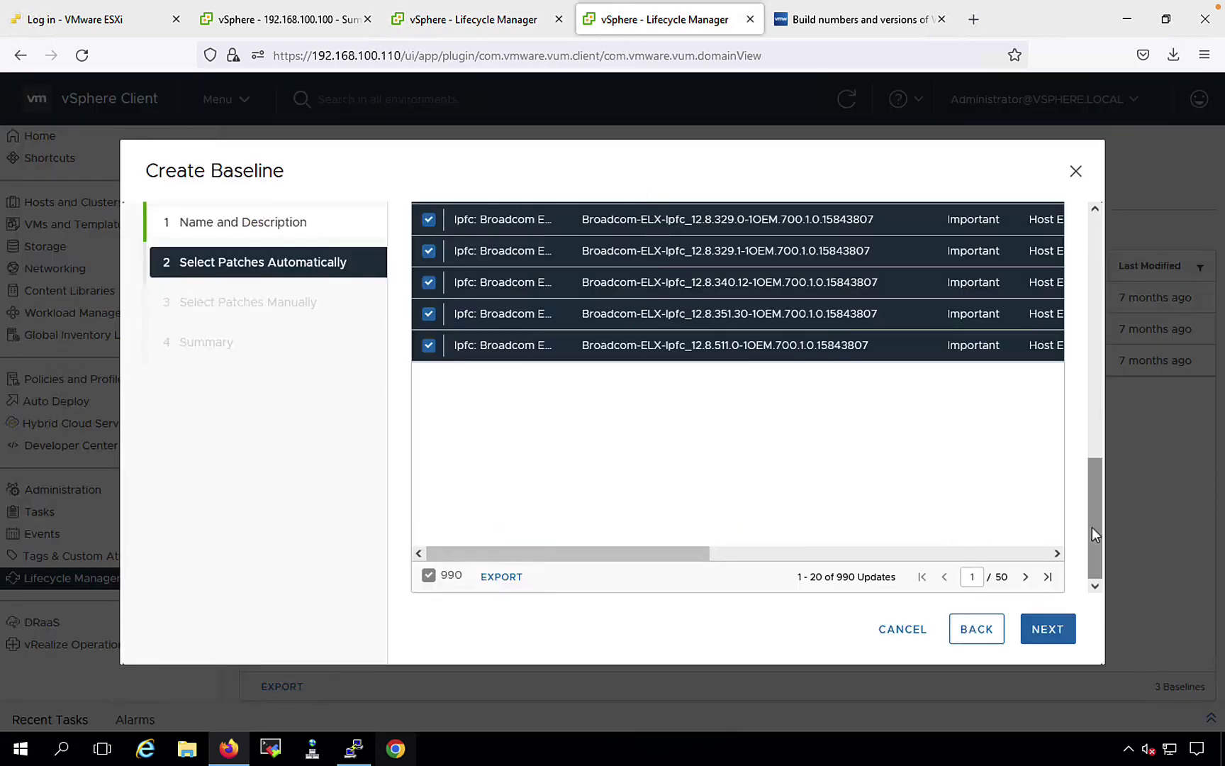
drag(1092, 526, 1081, 217)
click(435, 317)
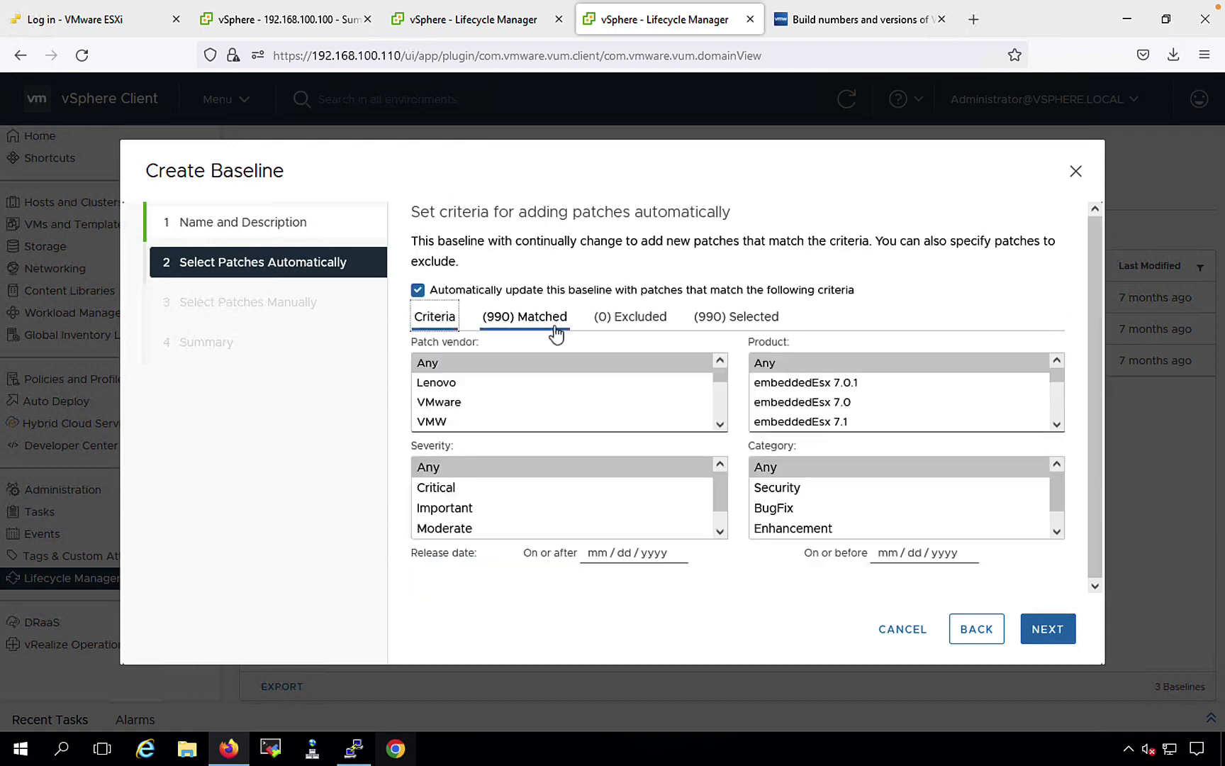
click(531, 320)
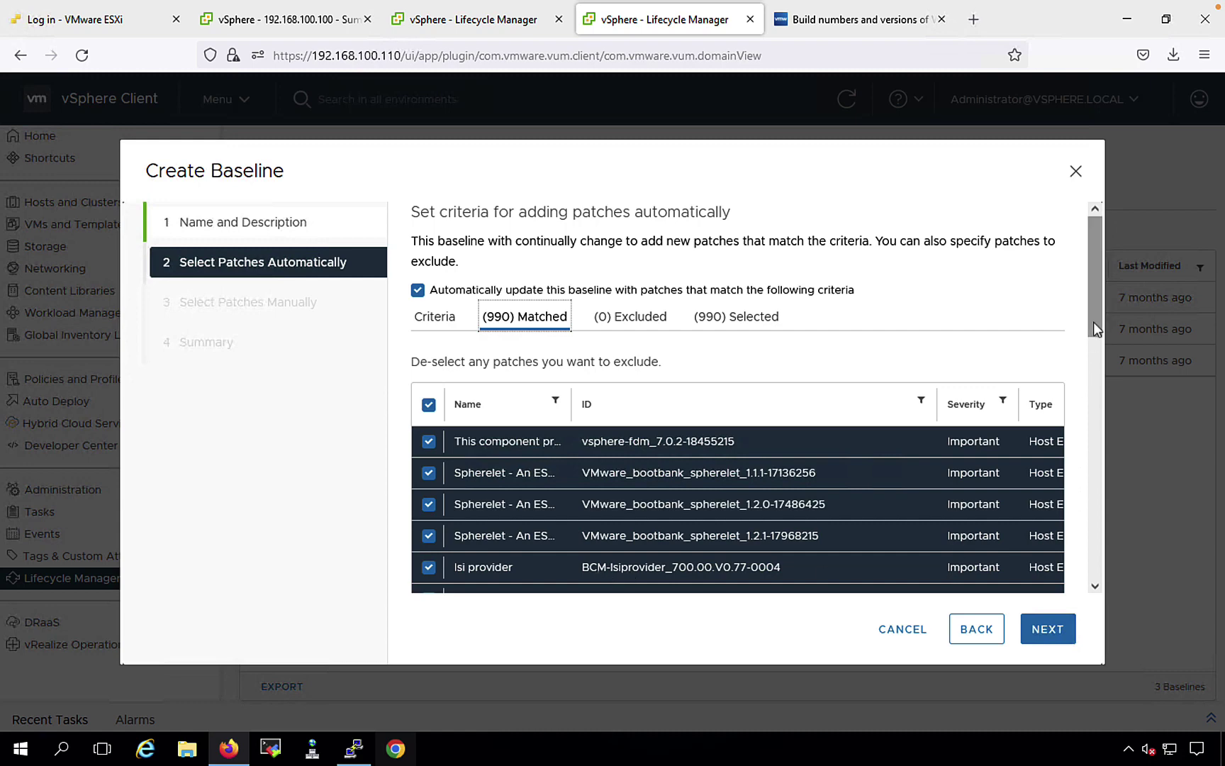
drag(1093, 322, 1069, 417)
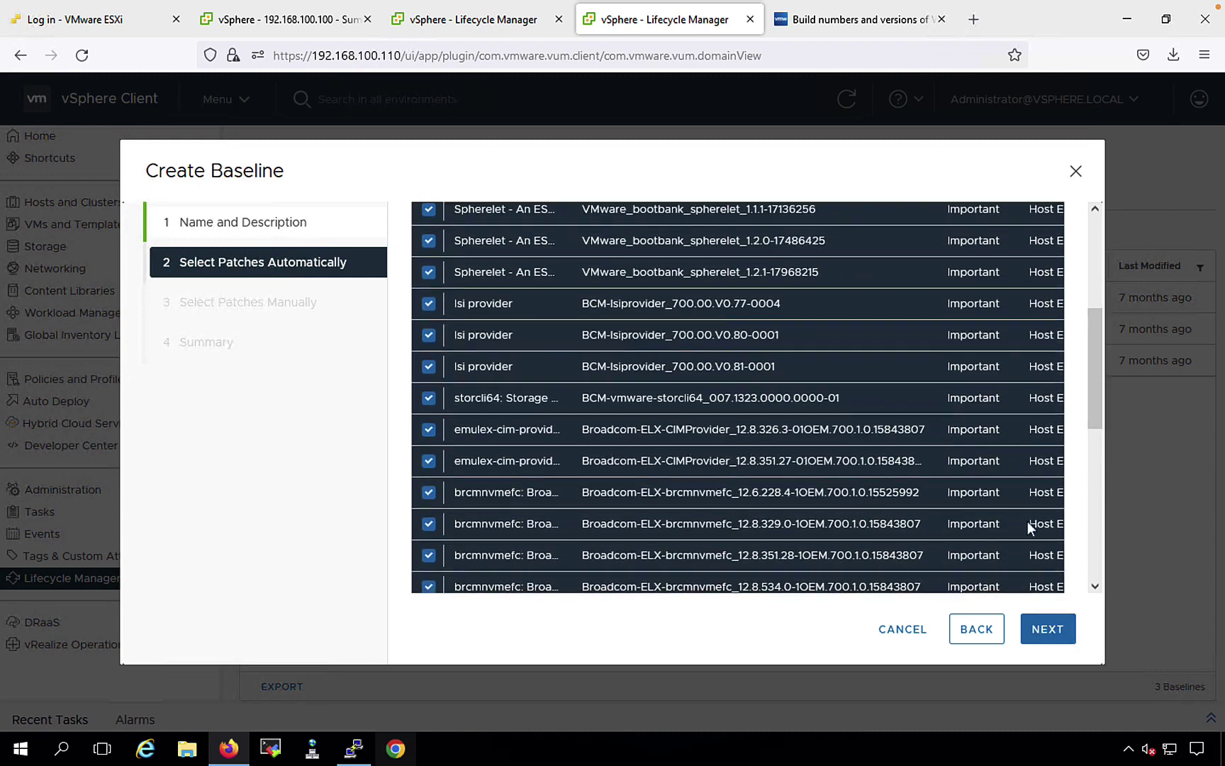
scroll(1092, 400, down, 4)
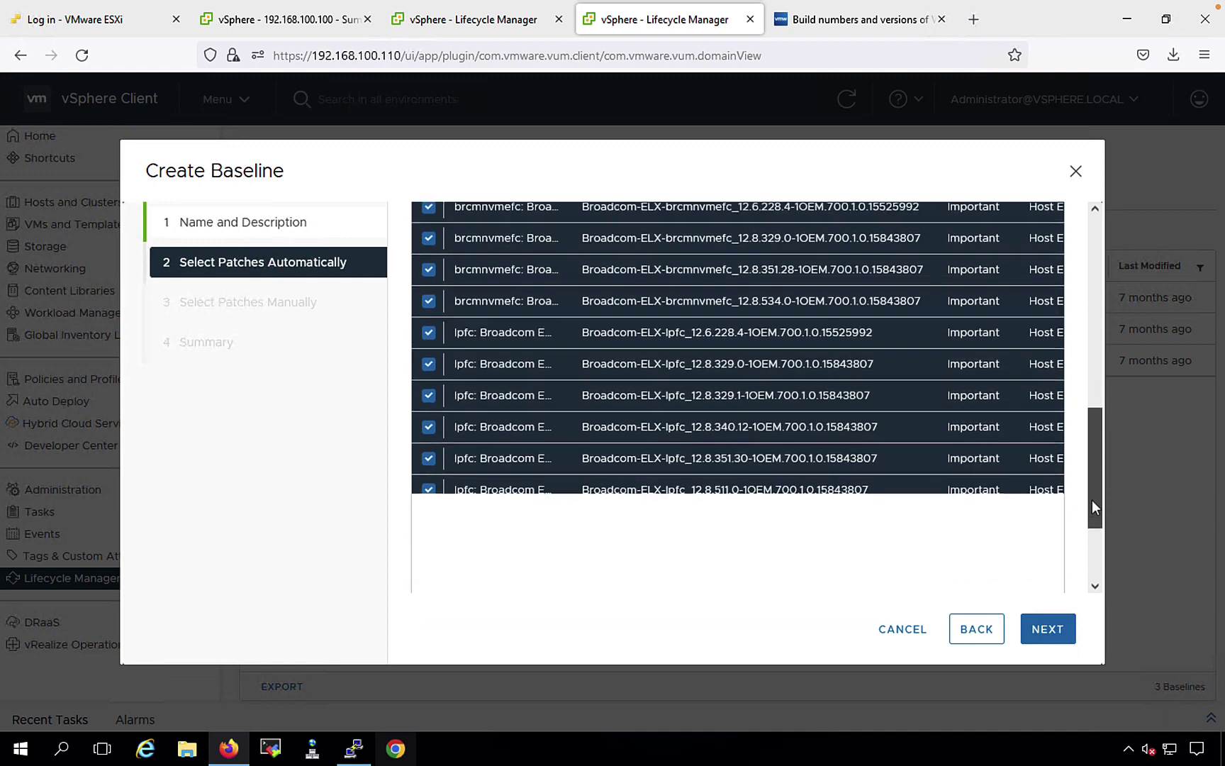
scroll(1094, 410, up, 10)
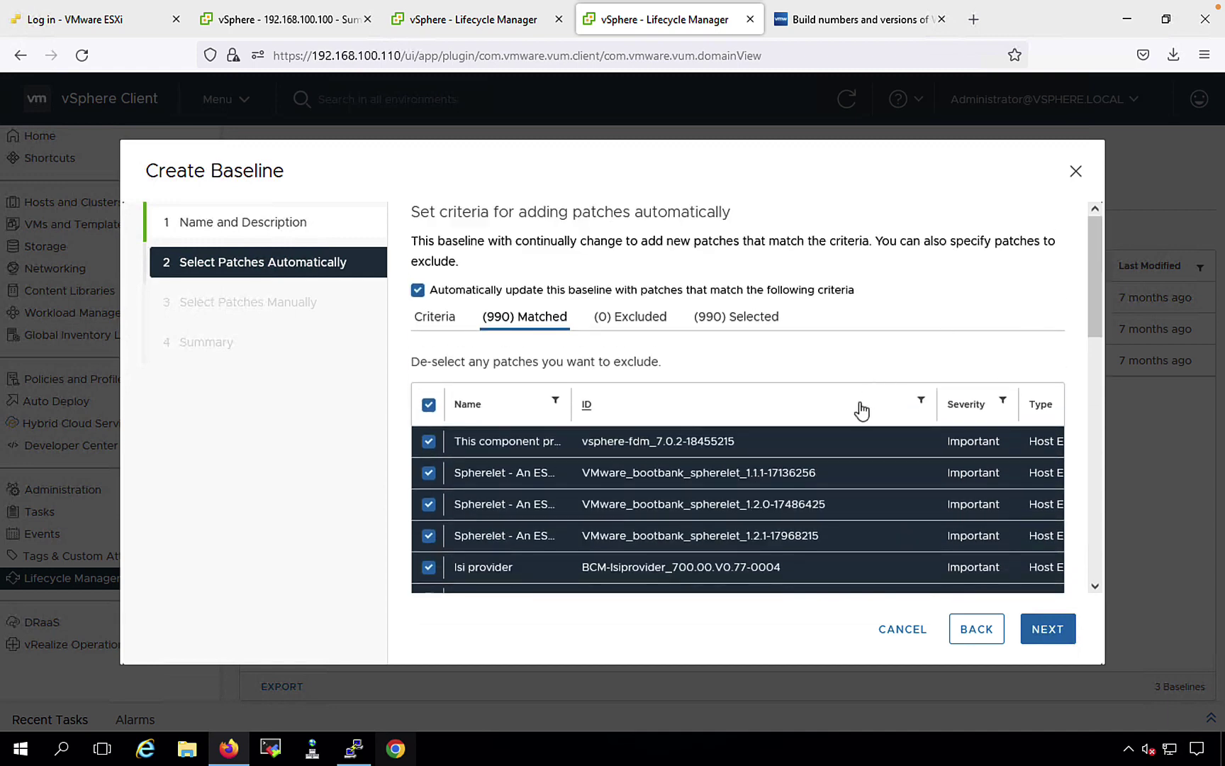
click(451, 319)
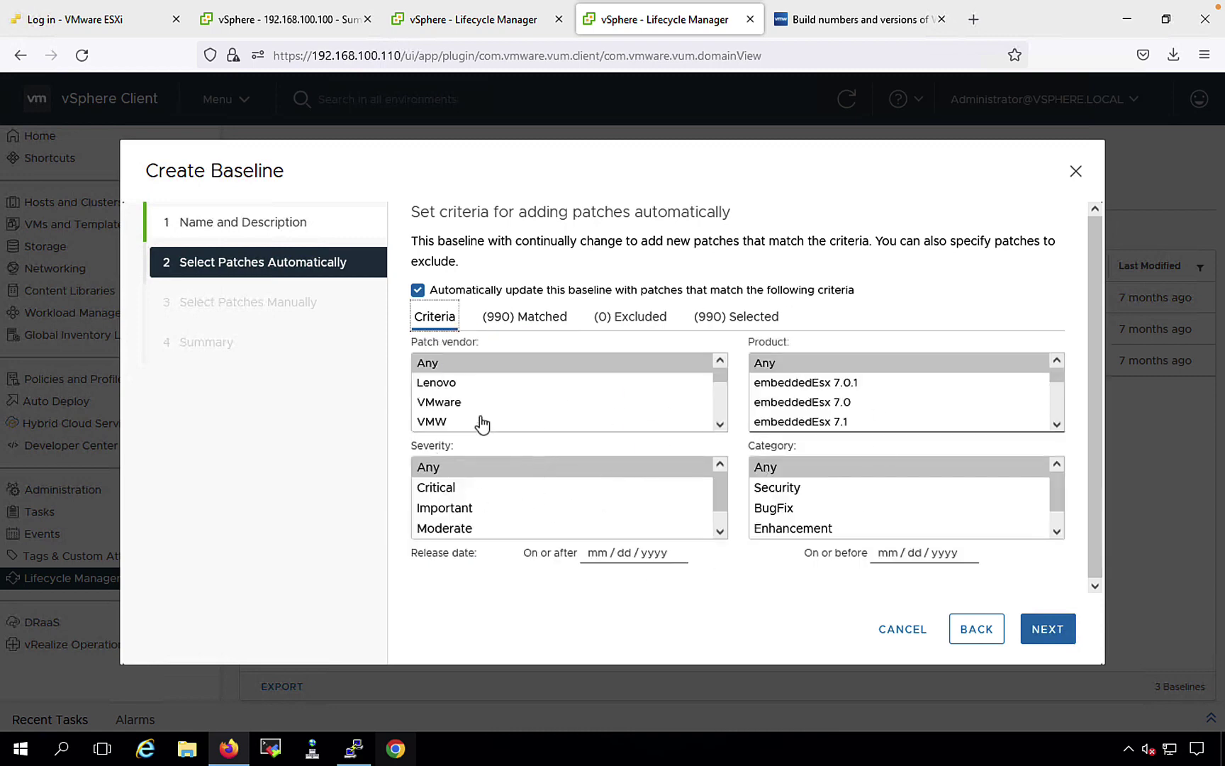
Step: Filter the matched patches by ID ESXi70U2c-18426014 and narrow the ID column
click(546, 326)
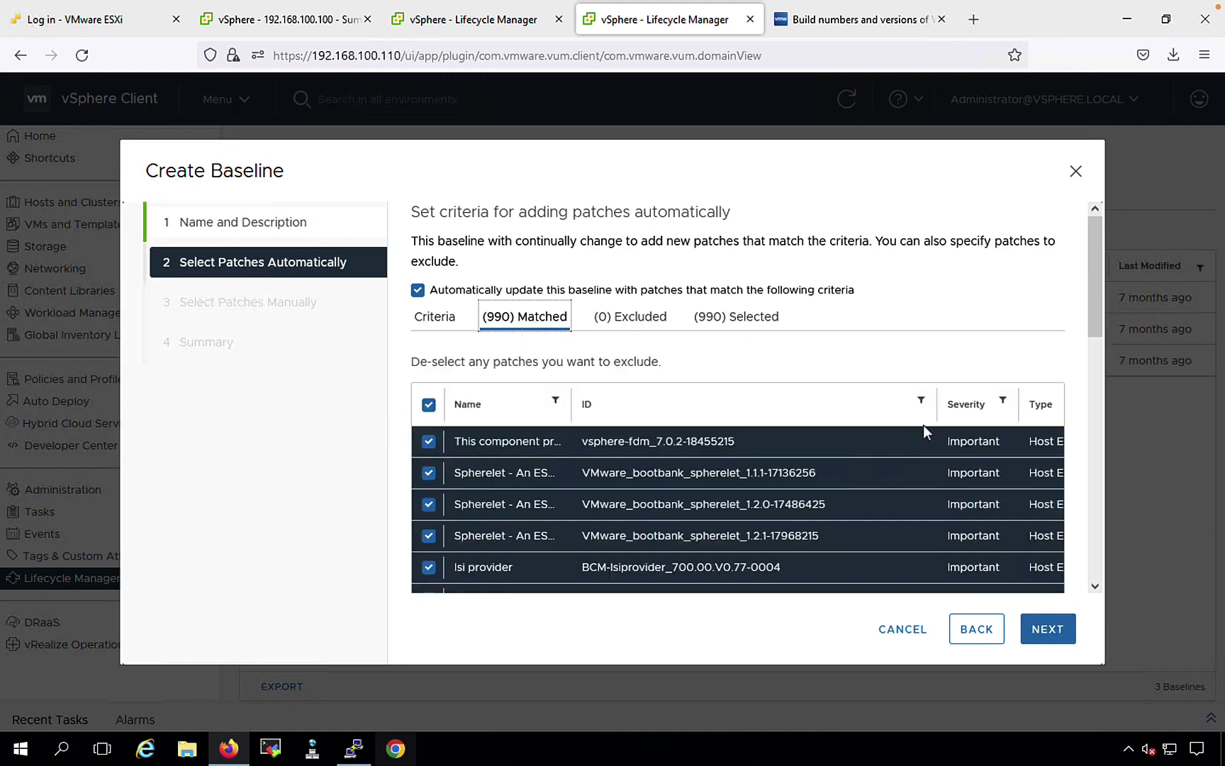
click(921, 401)
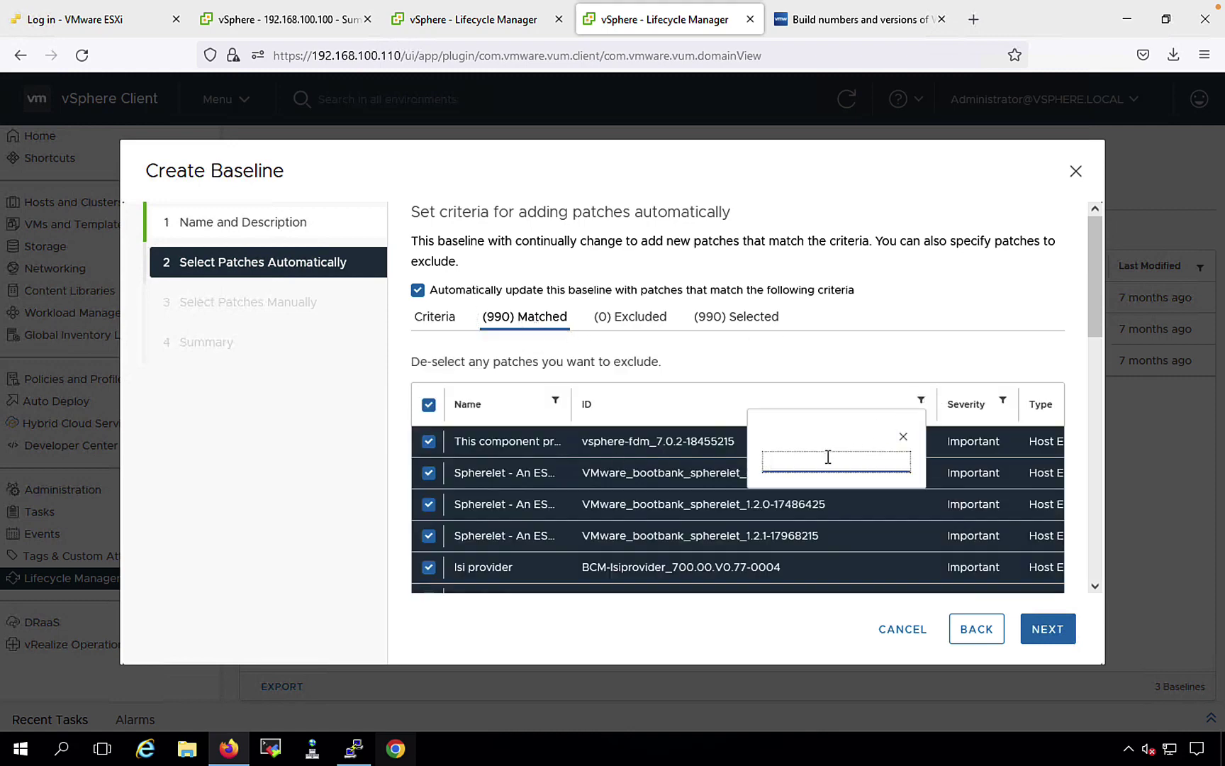
text(ESXi70U2c-18426014)
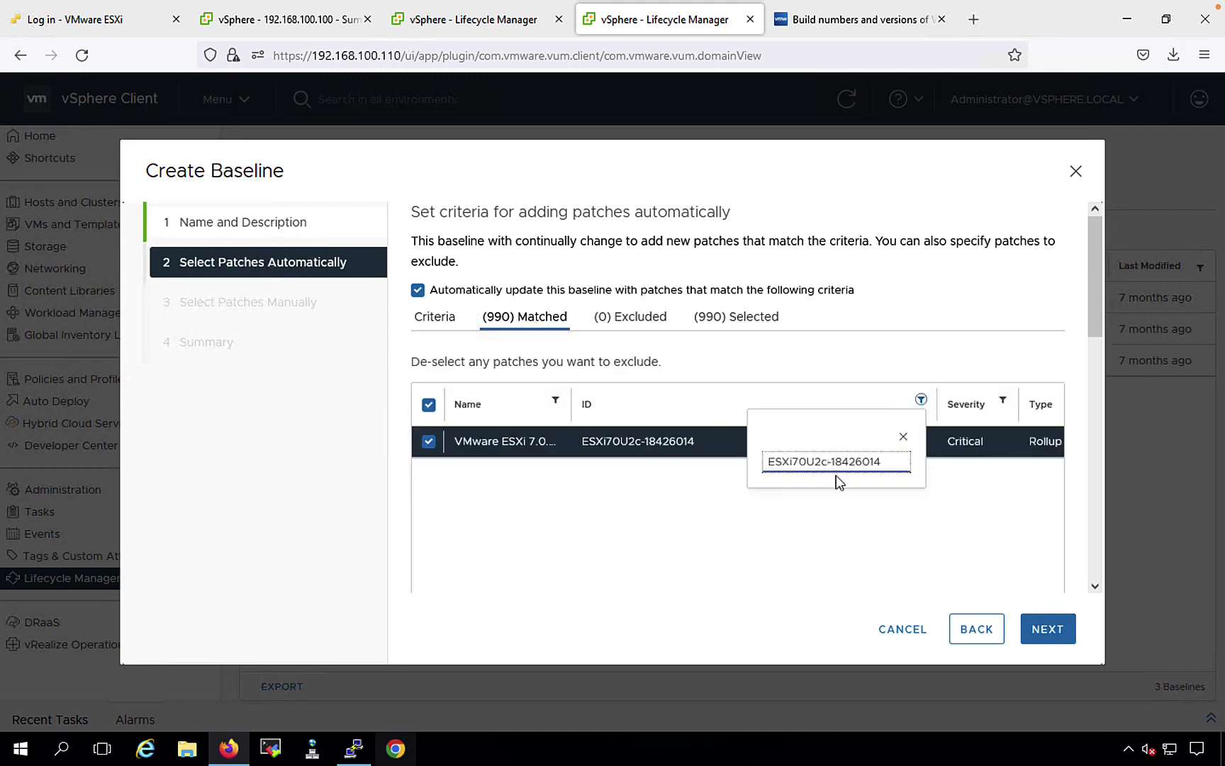
click(875, 469)
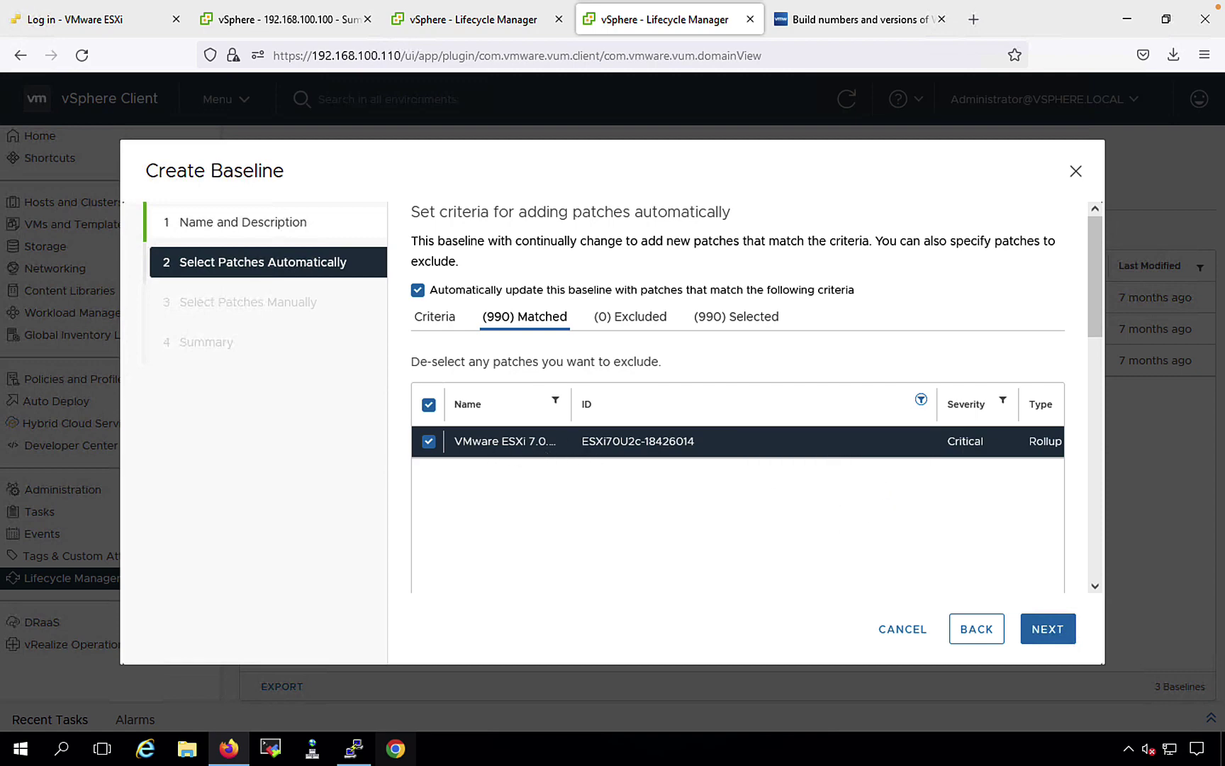
drag(940, 412, 831, 412)
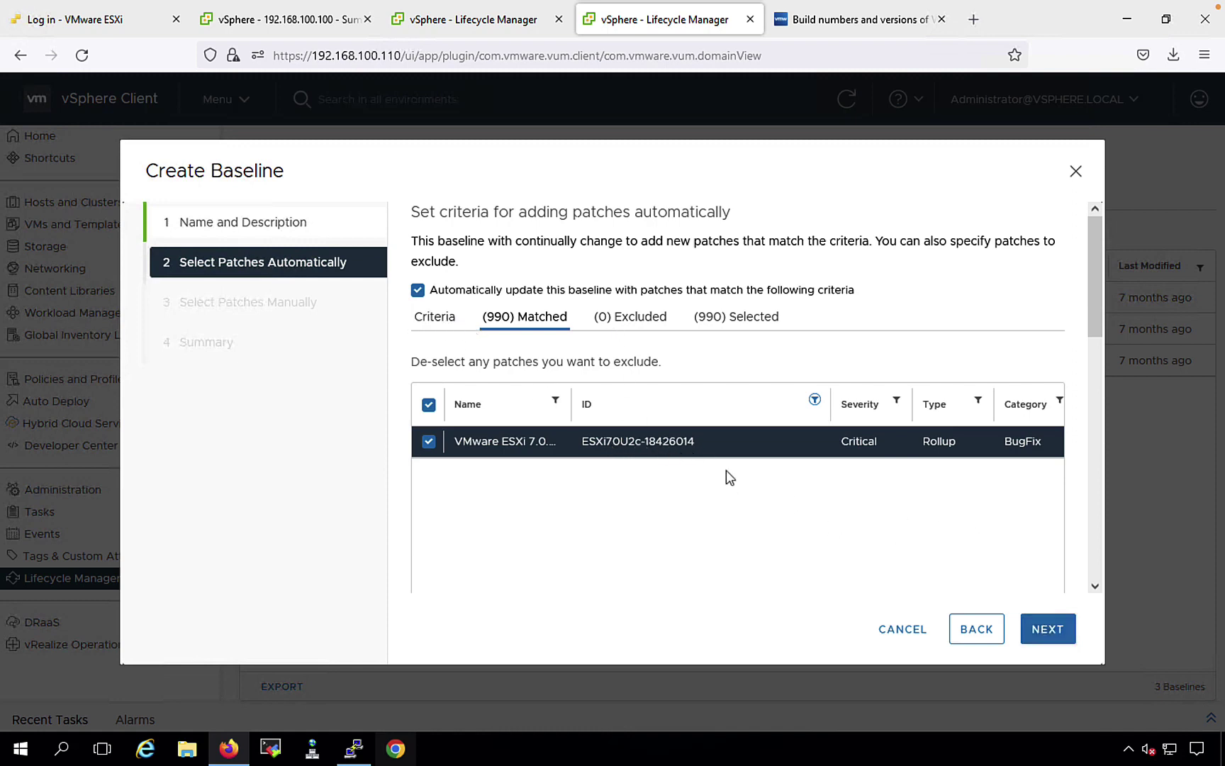
Step: Exclude all matched patches from the baseline except rollup ESXi70U2c-18426014, filtering the matched list by that ID
click(454, 319)
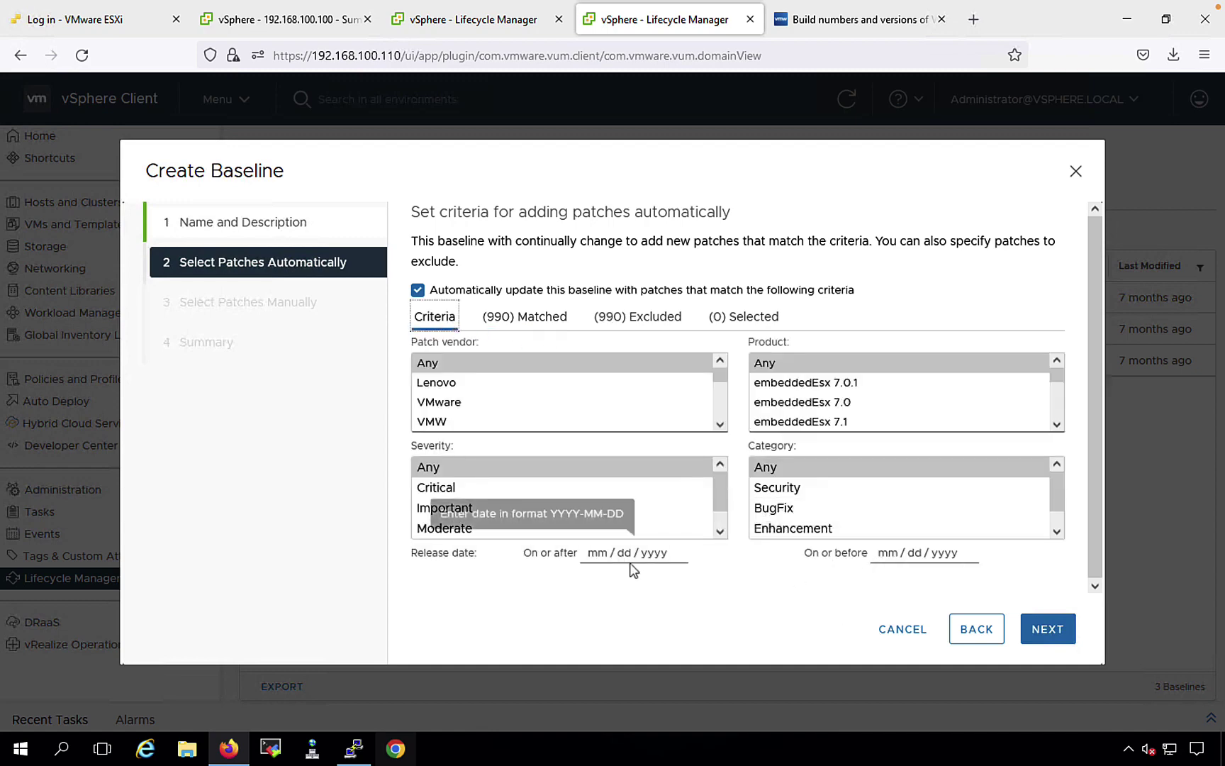
click(525, 319)
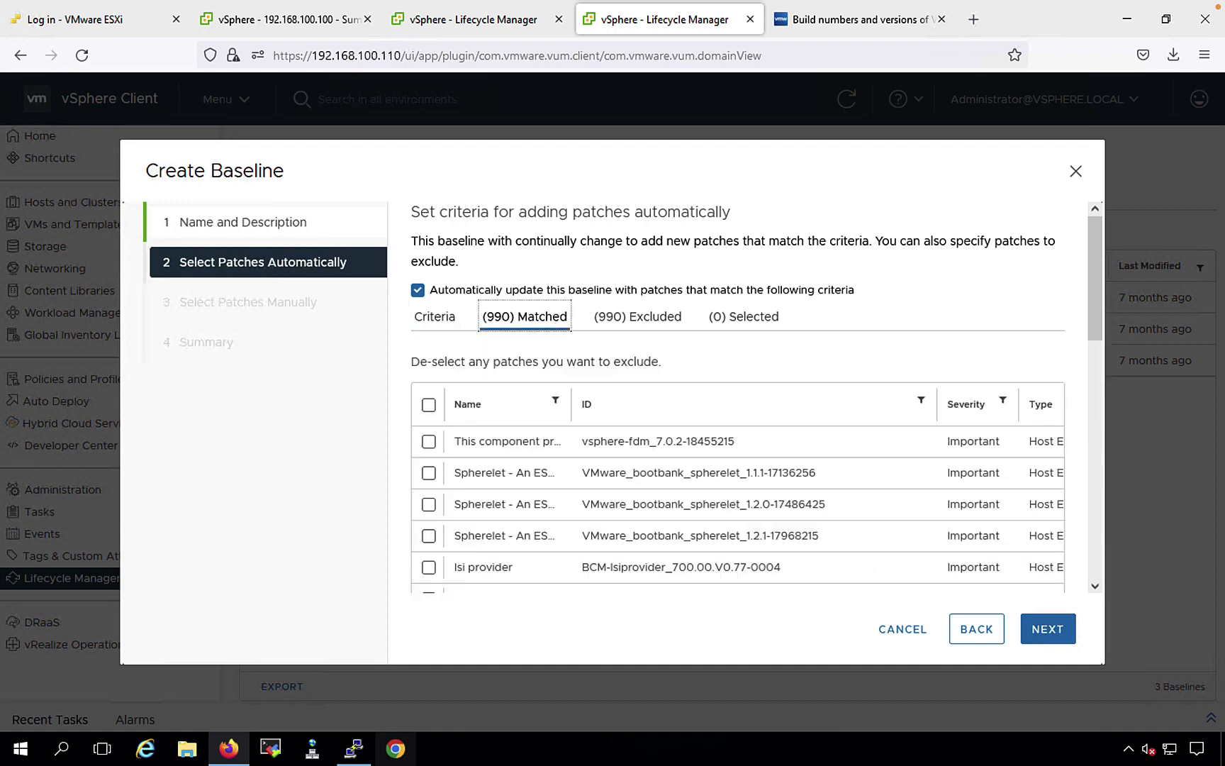
click(921, 401)
text(ESXi70U2c-18426014)
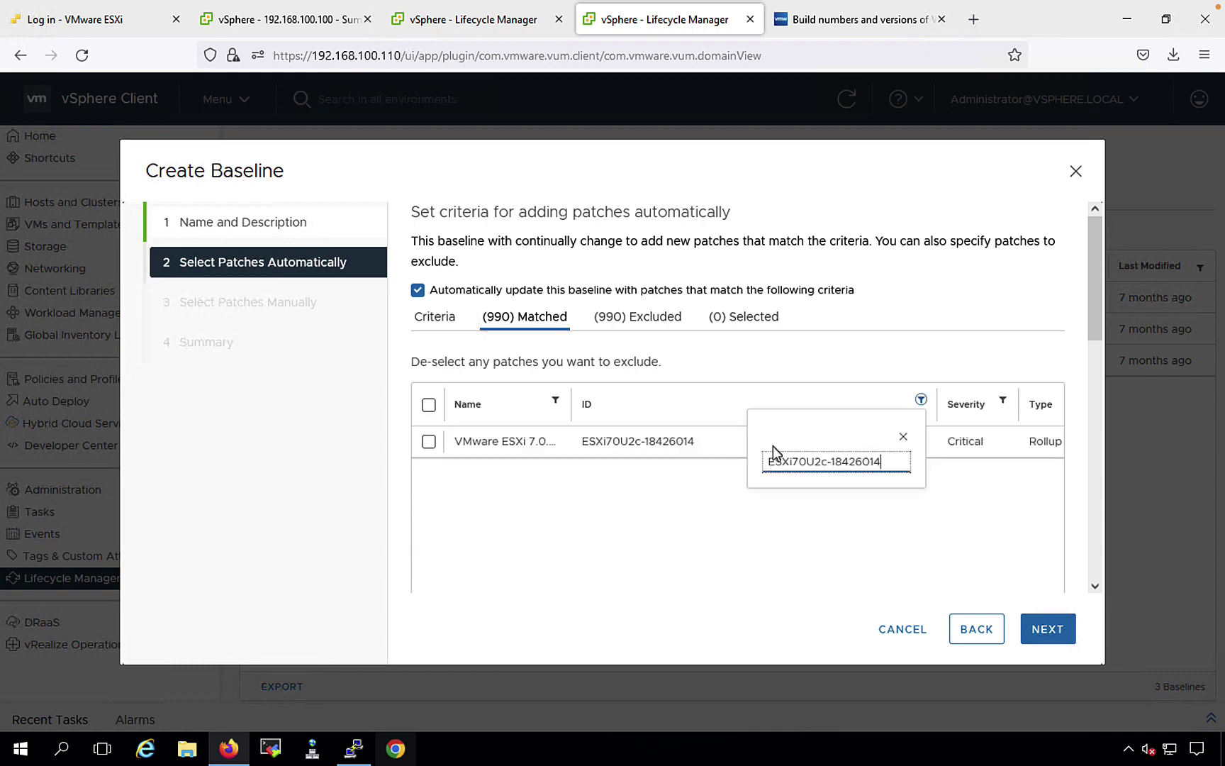
click(791, 546)
click(428, 441)
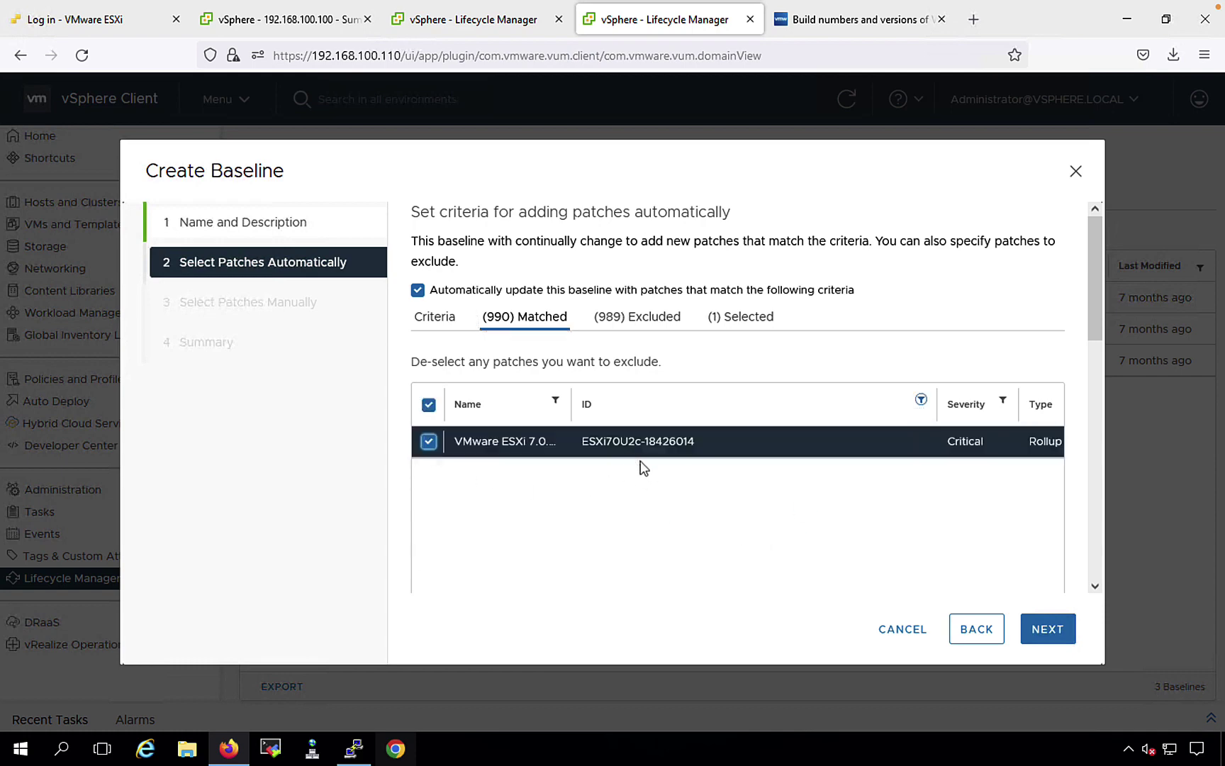
Step: Add no patches manually and finish creating the ESXi-update-7.0.2C baseline
click(1045, 638)
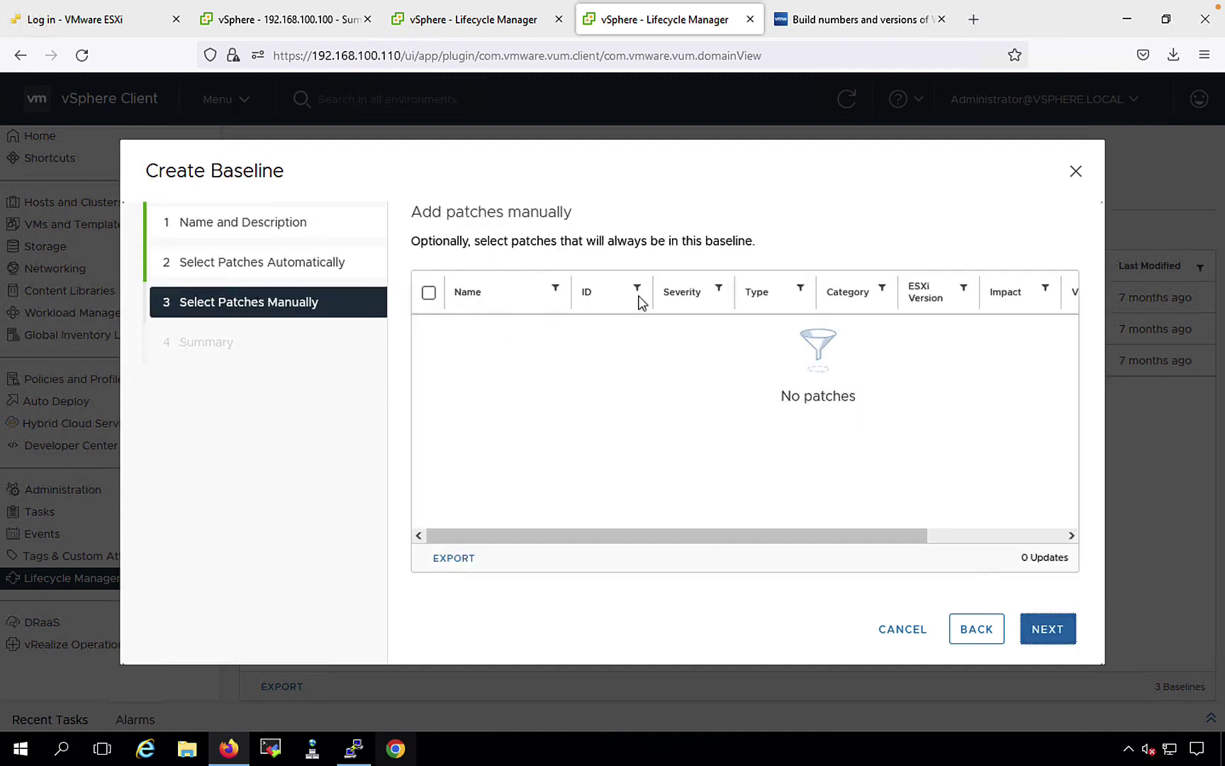
click(1062, 631)
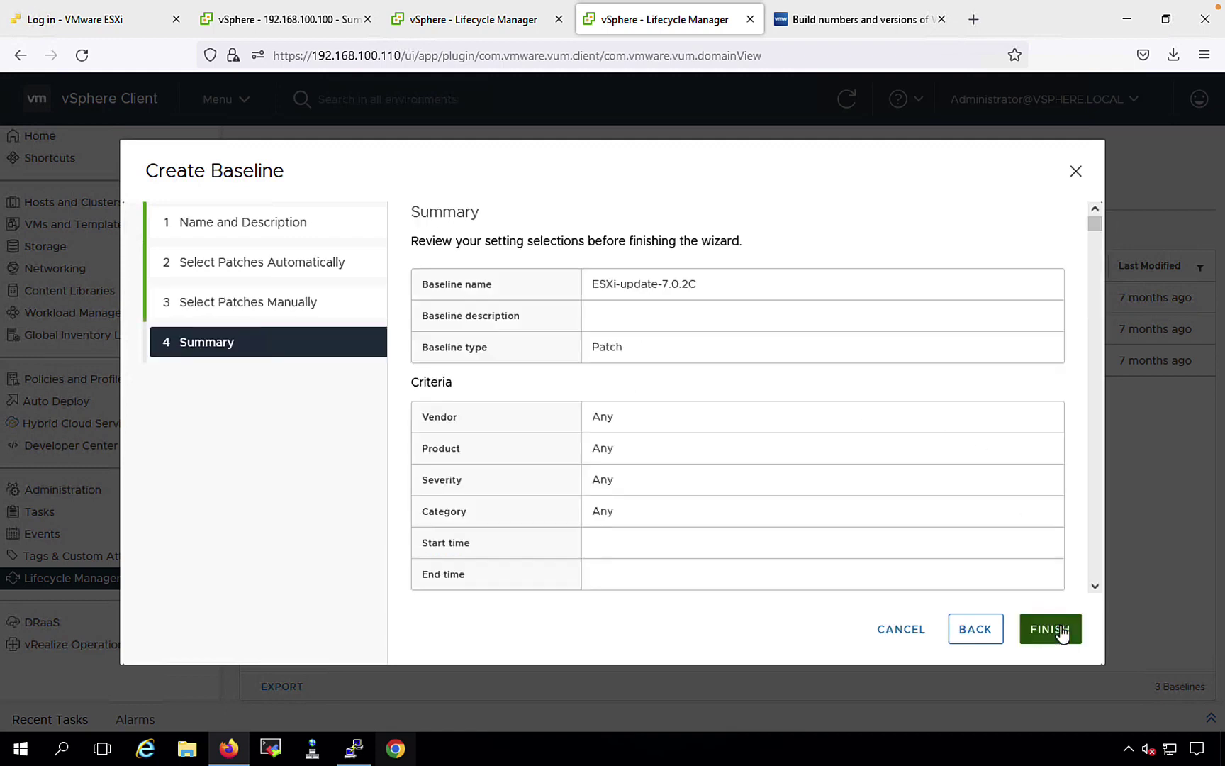
click(1050, 629)
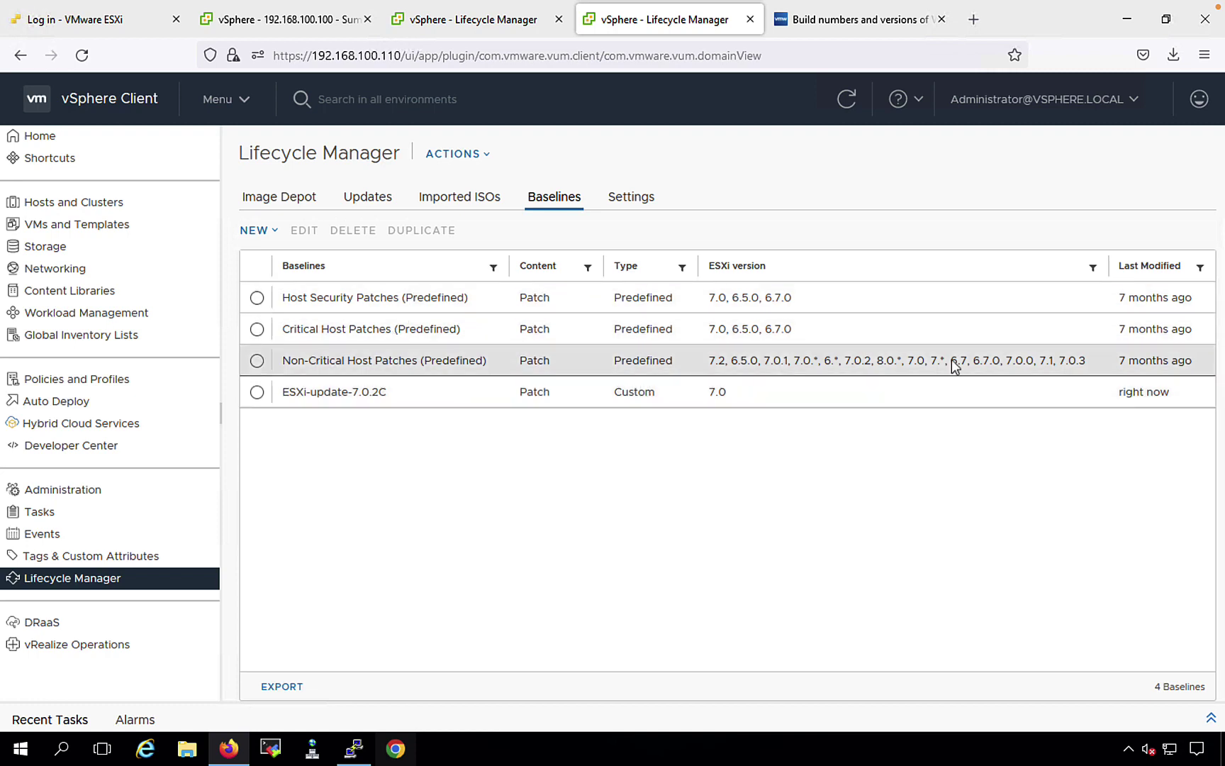
Step: Narrow the ESXi version column in the baselines list and refresh the list
drag(1101, 267, 1011, 272)
drag(911, 276, 911, 276)
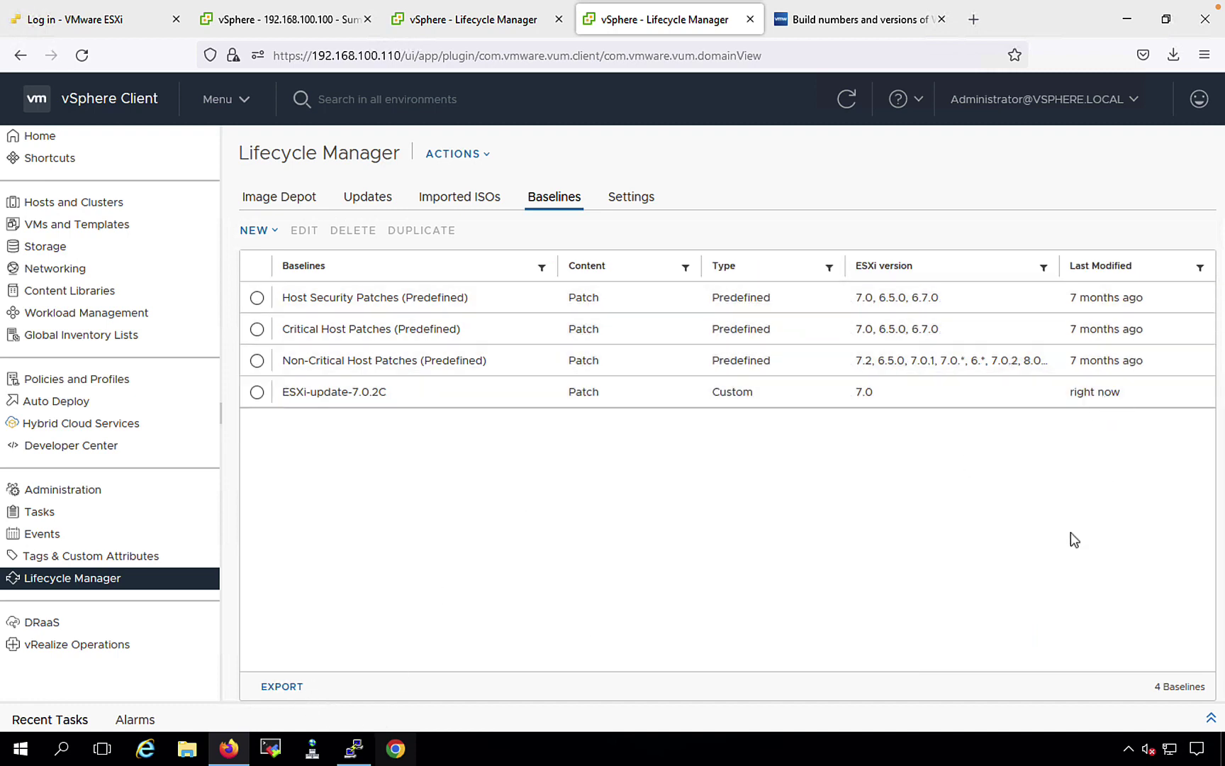
click(848, 100)
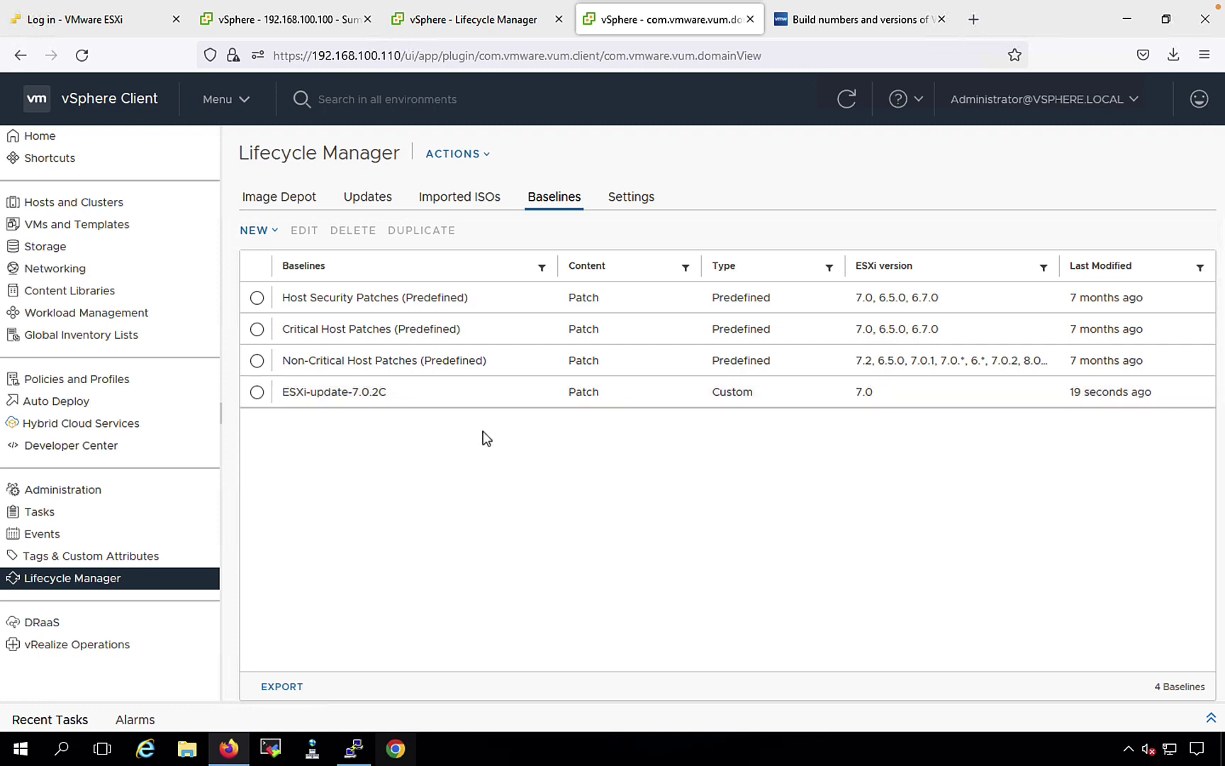
Step: Select the ESXi-update-7.0.2C baseline, widen its content's Name column and examine the included patch's ID, category, version and impact
click(256, 394)
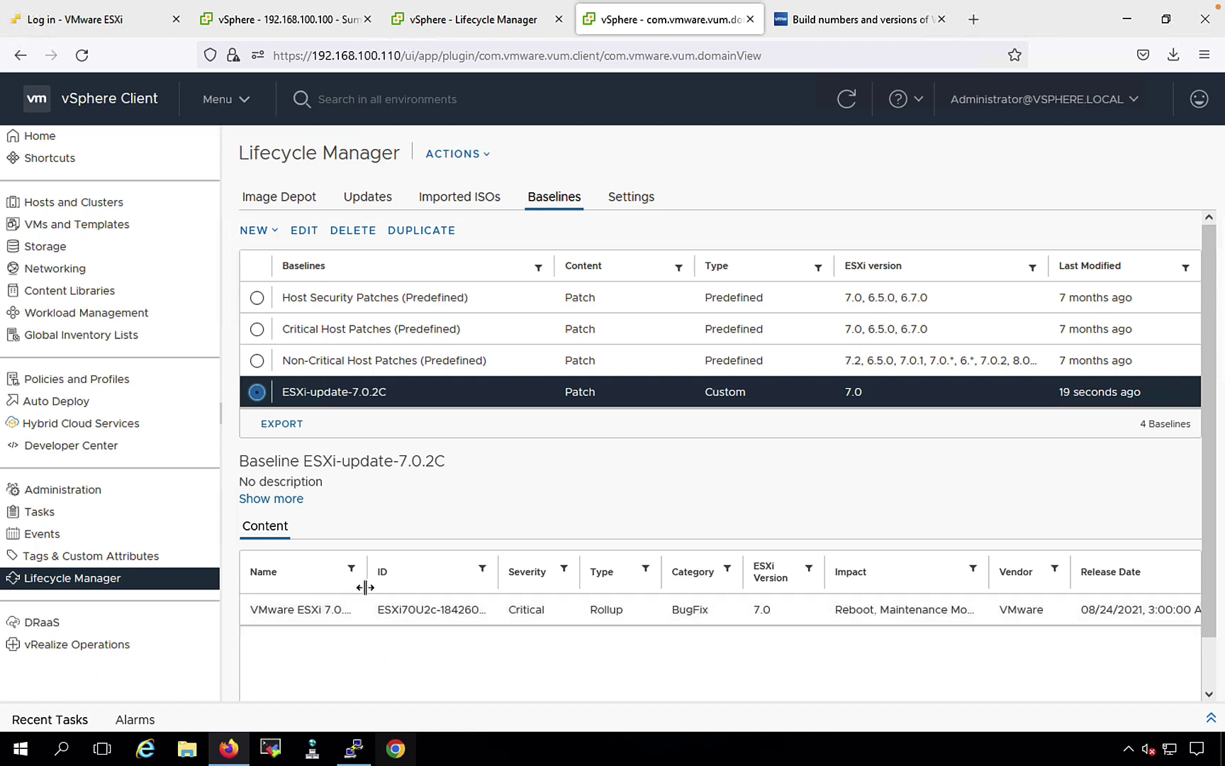
drag(365, 587, 405, 586)
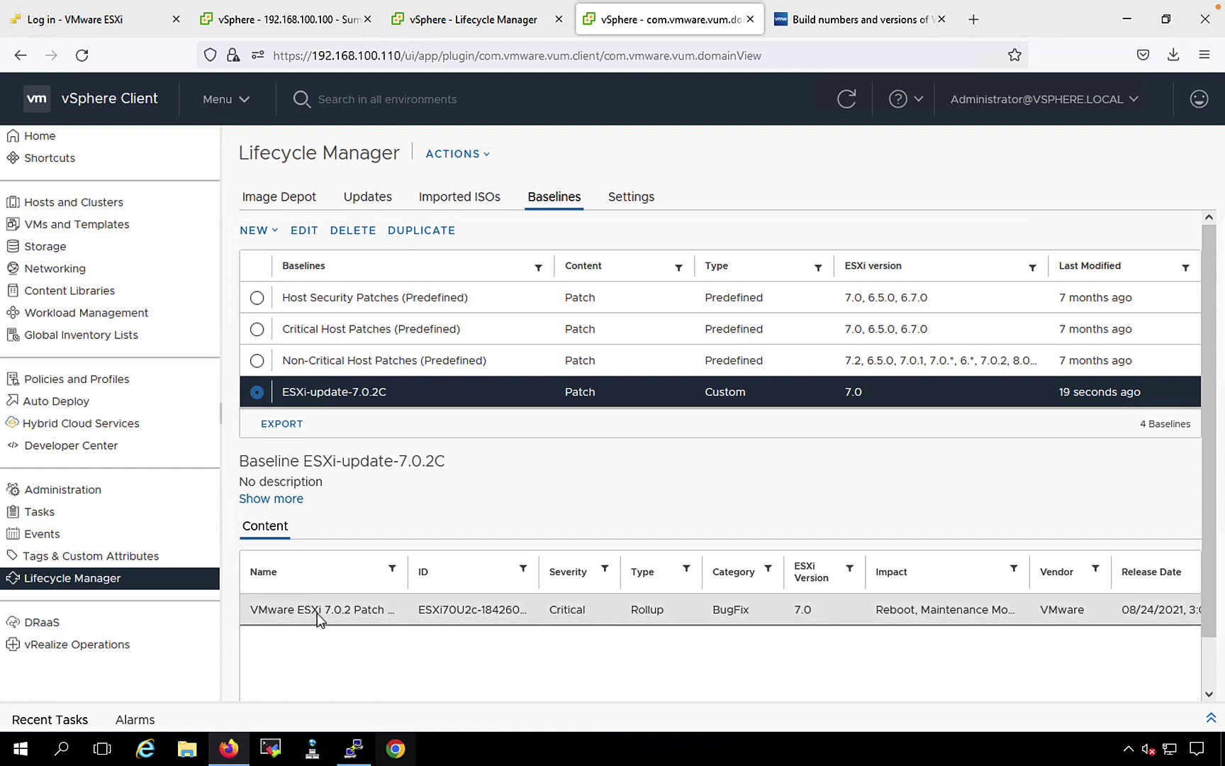
drag(465, 612, 572, 610)
drag(743, 615, 713, 613)
drag(811, 612, 799, 614)
click(889, 613)
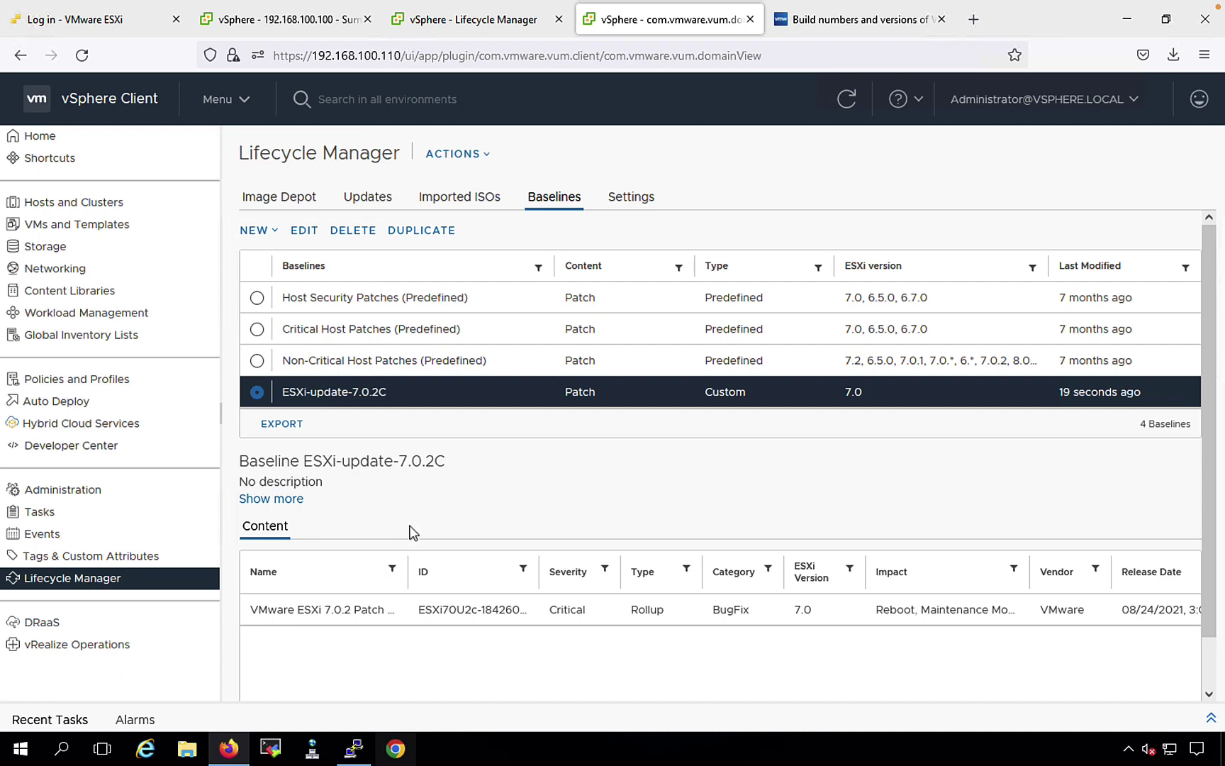
Step: Examine the content of the predefined Host Security Patches baseline, ending with ESXi-update-7.0.2C selected again for comparison
click(257, 298)
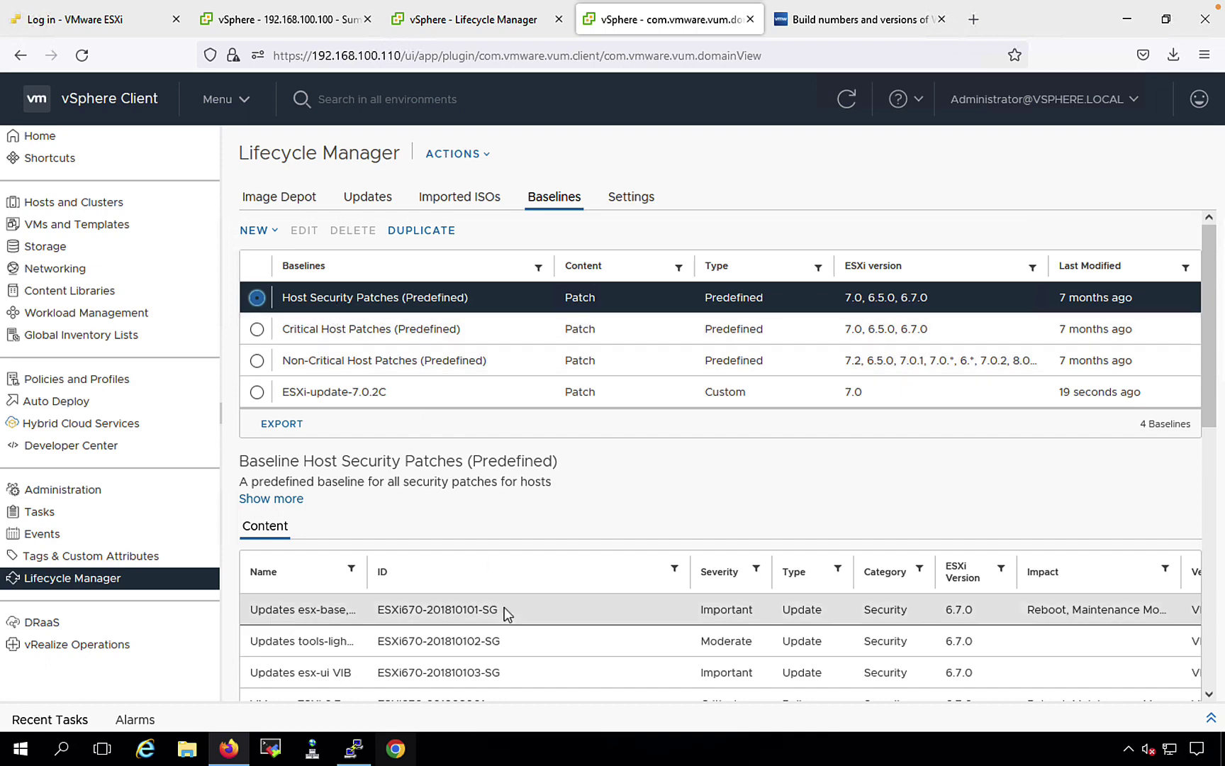
scroll(421, 603, down, 10)
scroll(404, 566, up, 15)
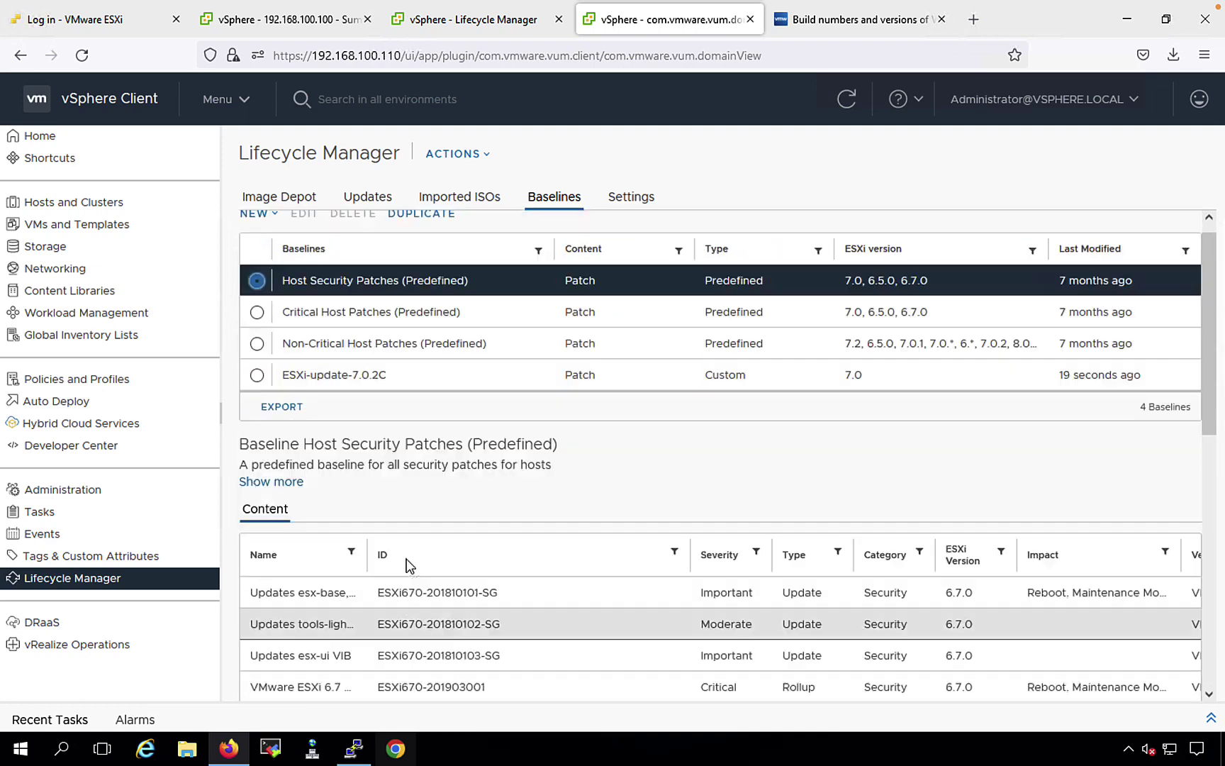
click(258, 393)
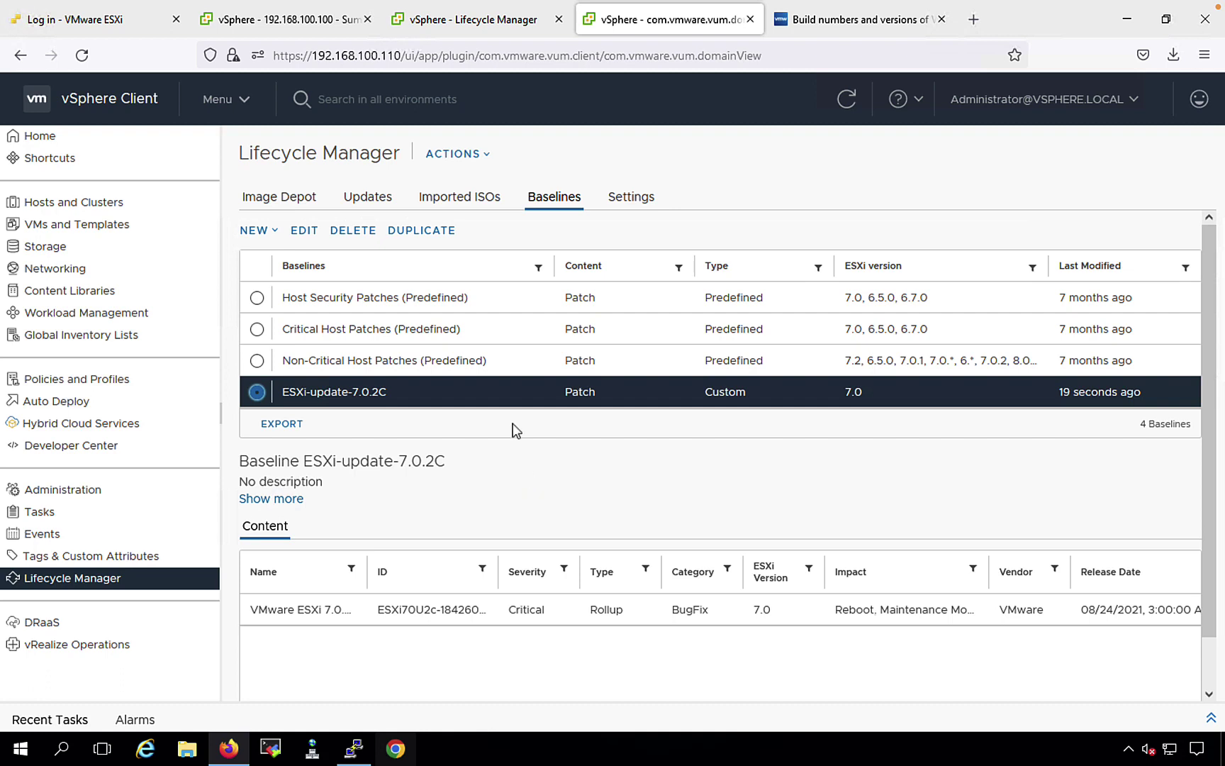
Step: Open the update baselines page of host 192.168.100.113 in the Cairo-Cluster inventory
click(471, 19)
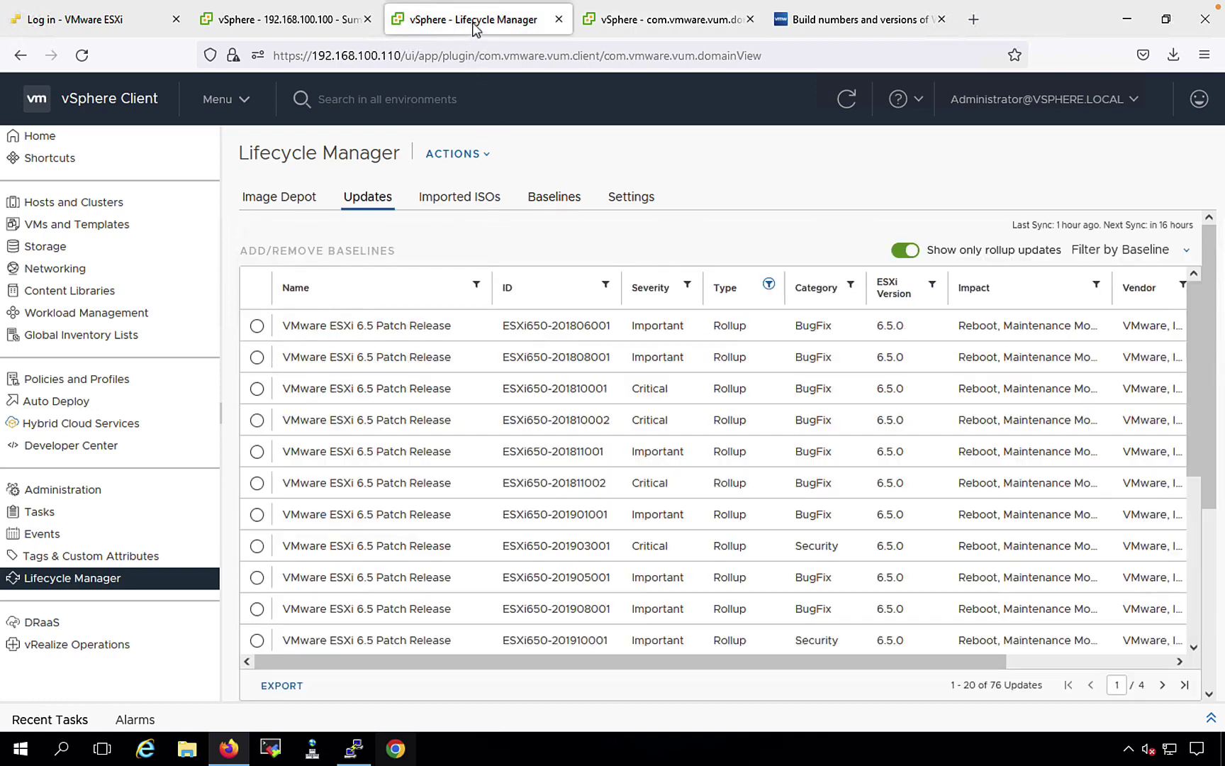
click(245, 105)
click(206, 206)
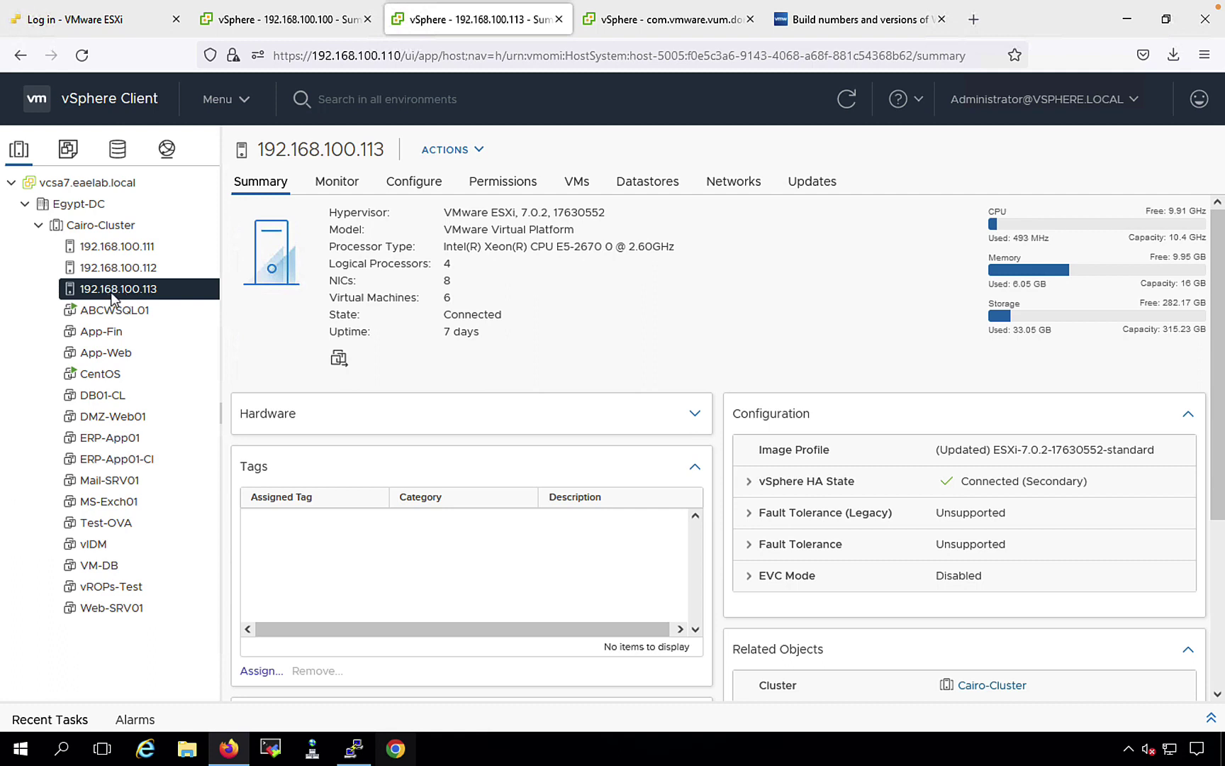
click(803, 185)
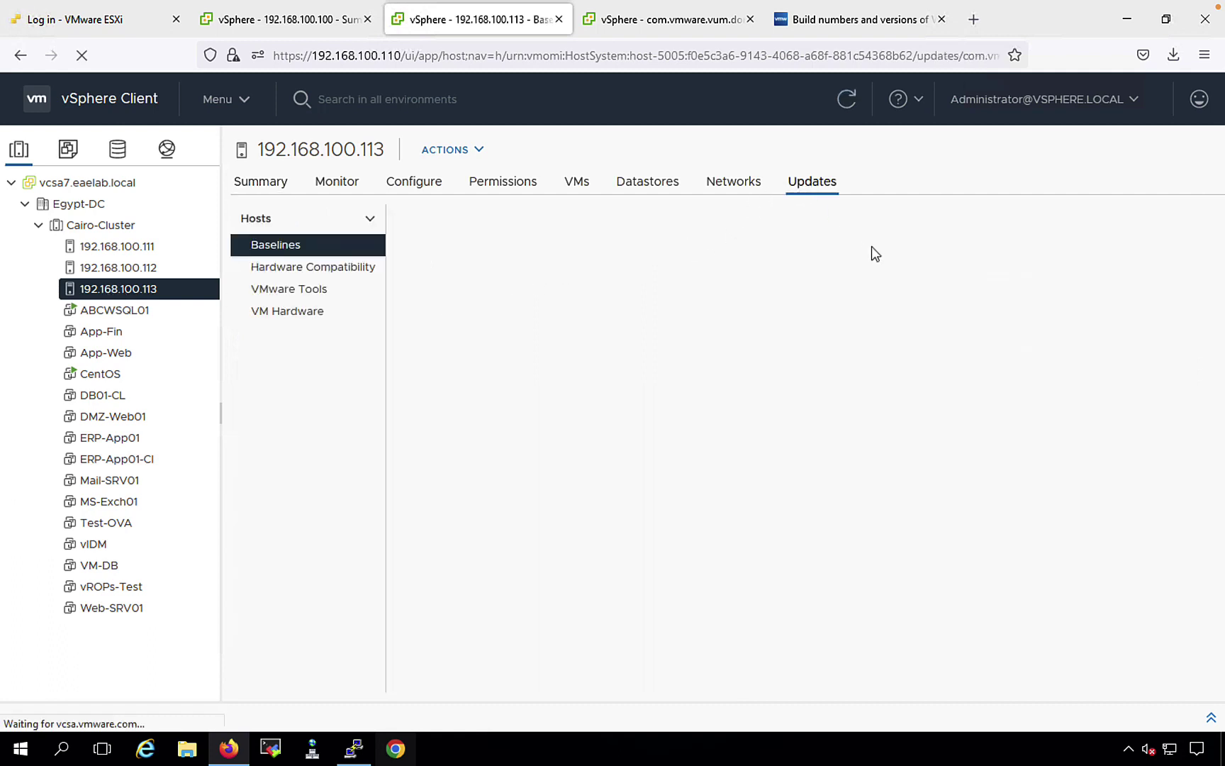
right_click(132, 287)
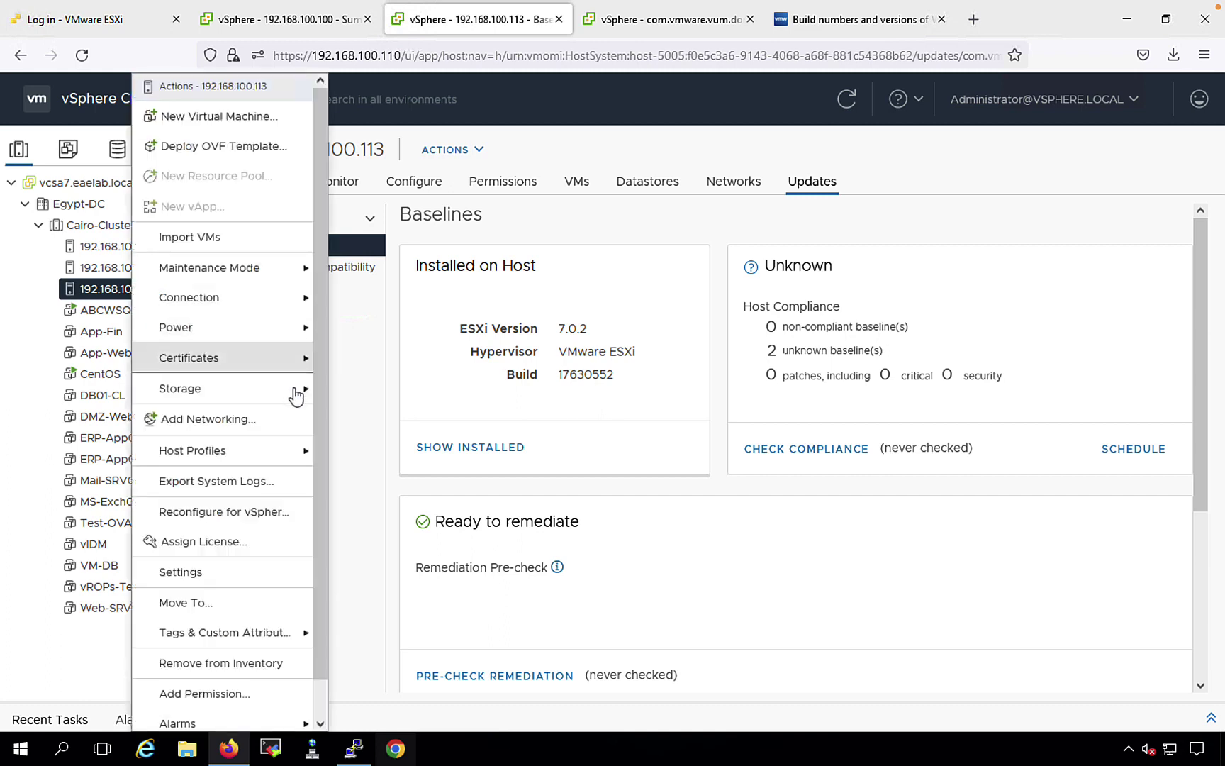
mouse_move(309, 409)
scroll(313, 502, down, 1)
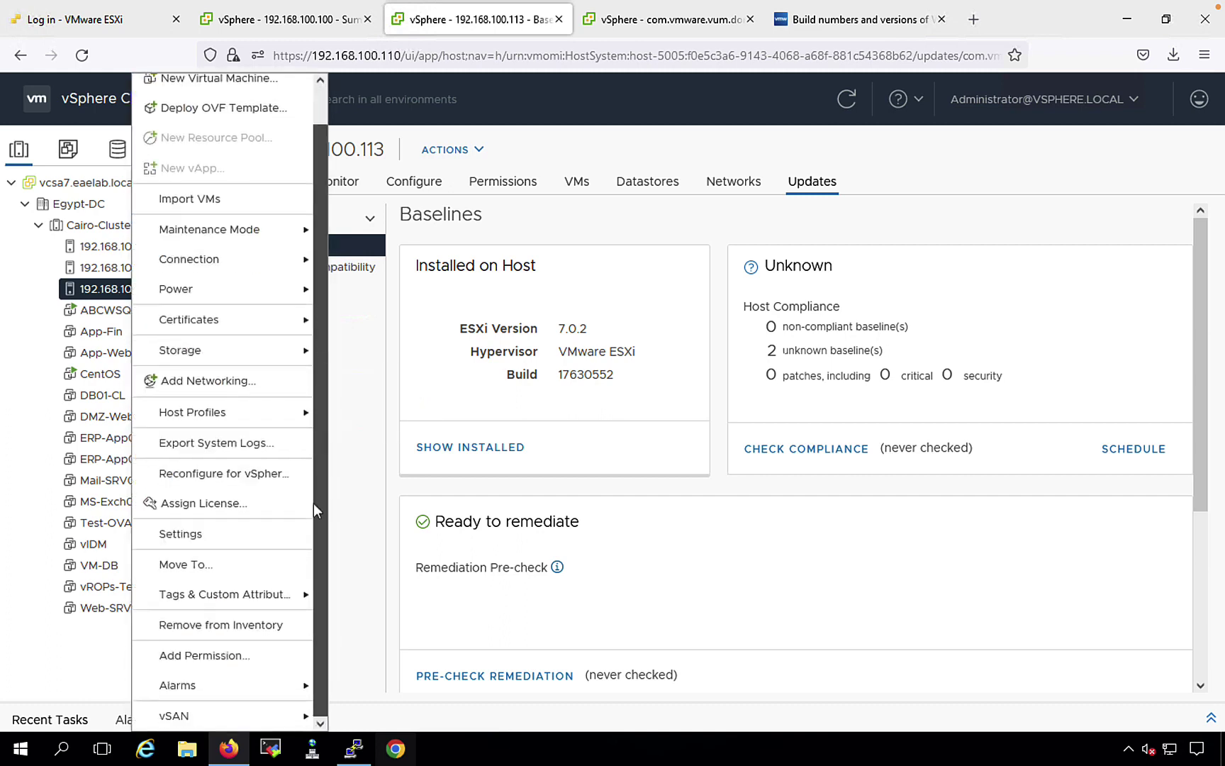
click(9, 638)
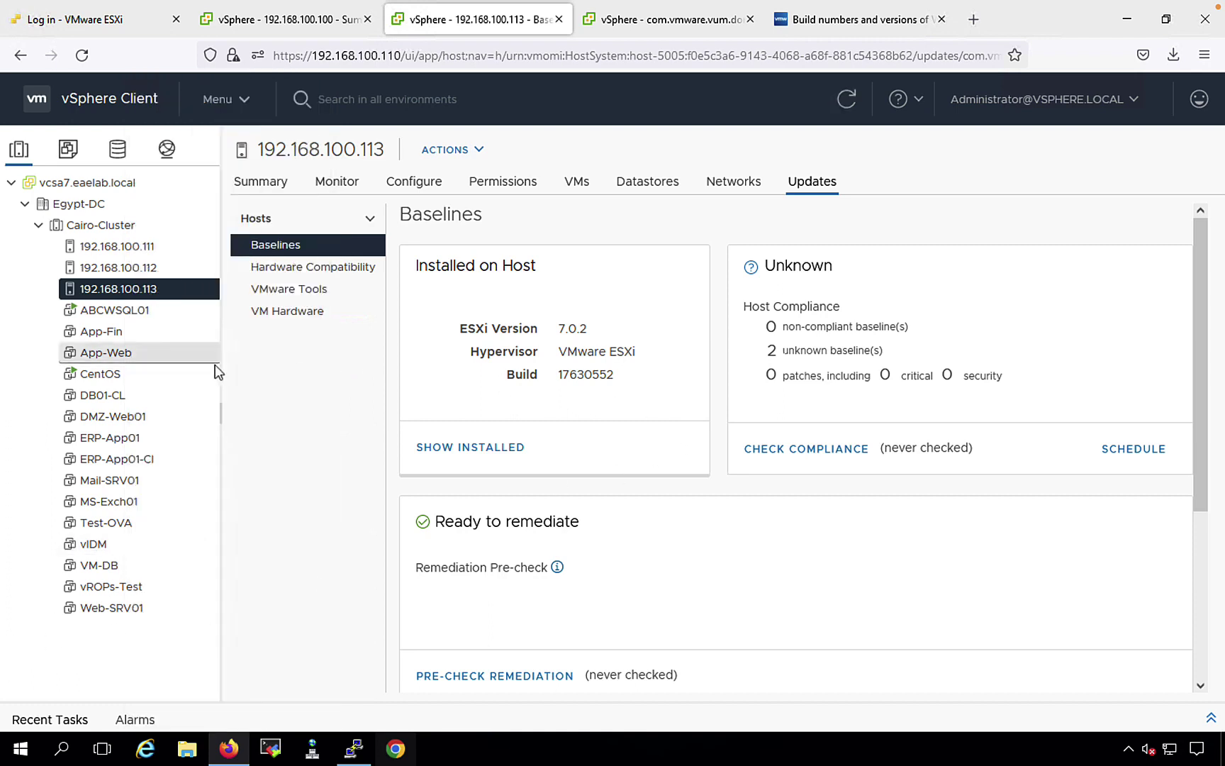
Step: View the update baselines page of Cairo-Cluster and return to the one of host 192.168.100.113
click(80, 225)
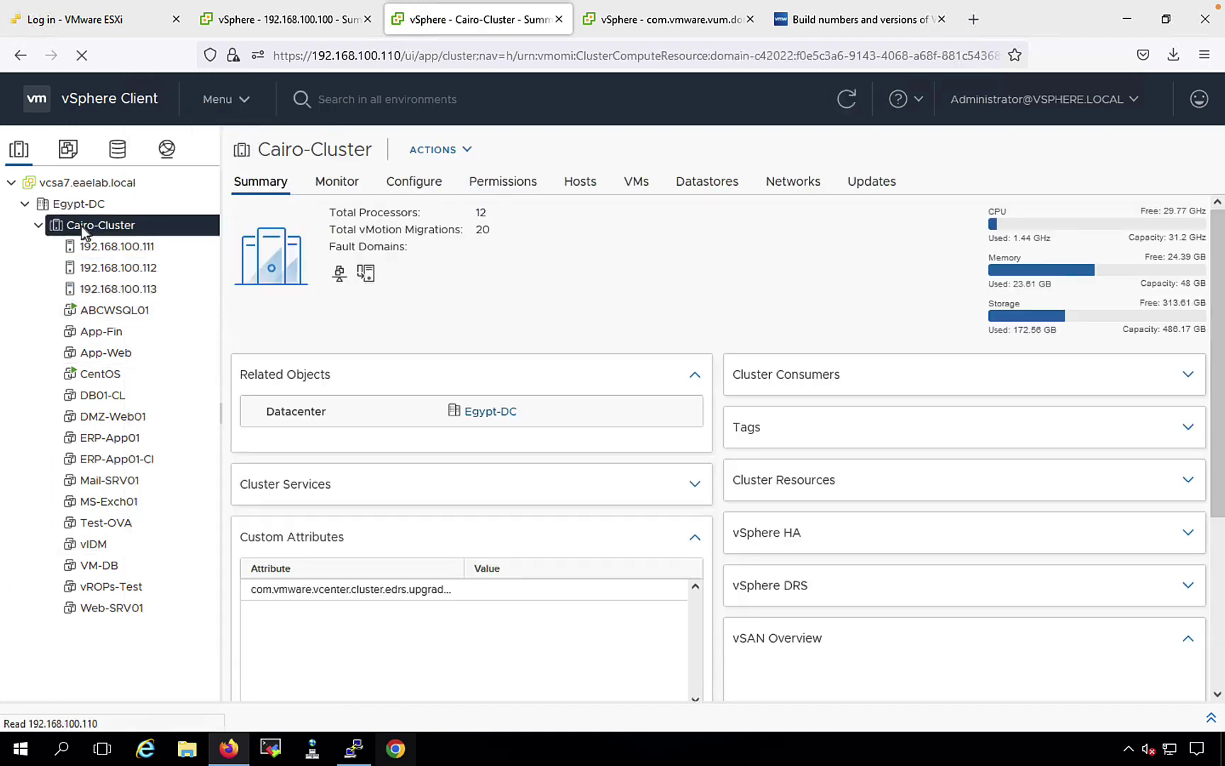
click(871, 183)
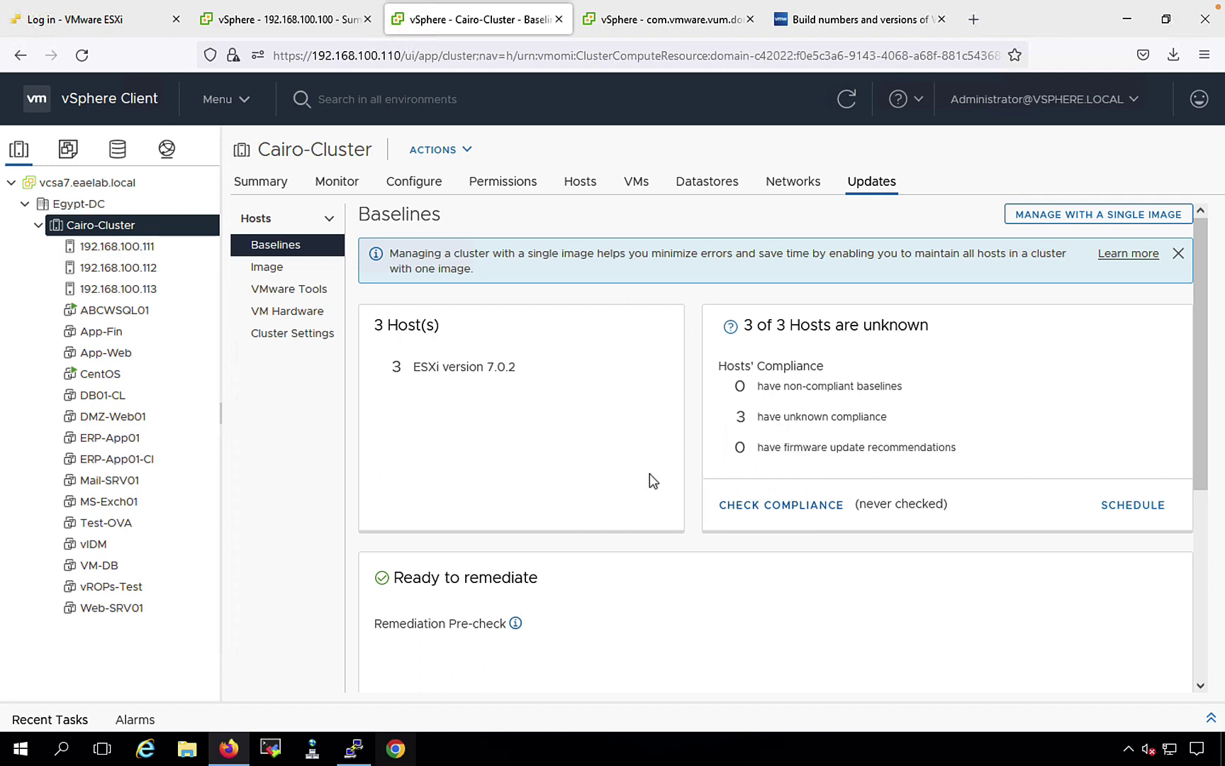
click(146, 289)
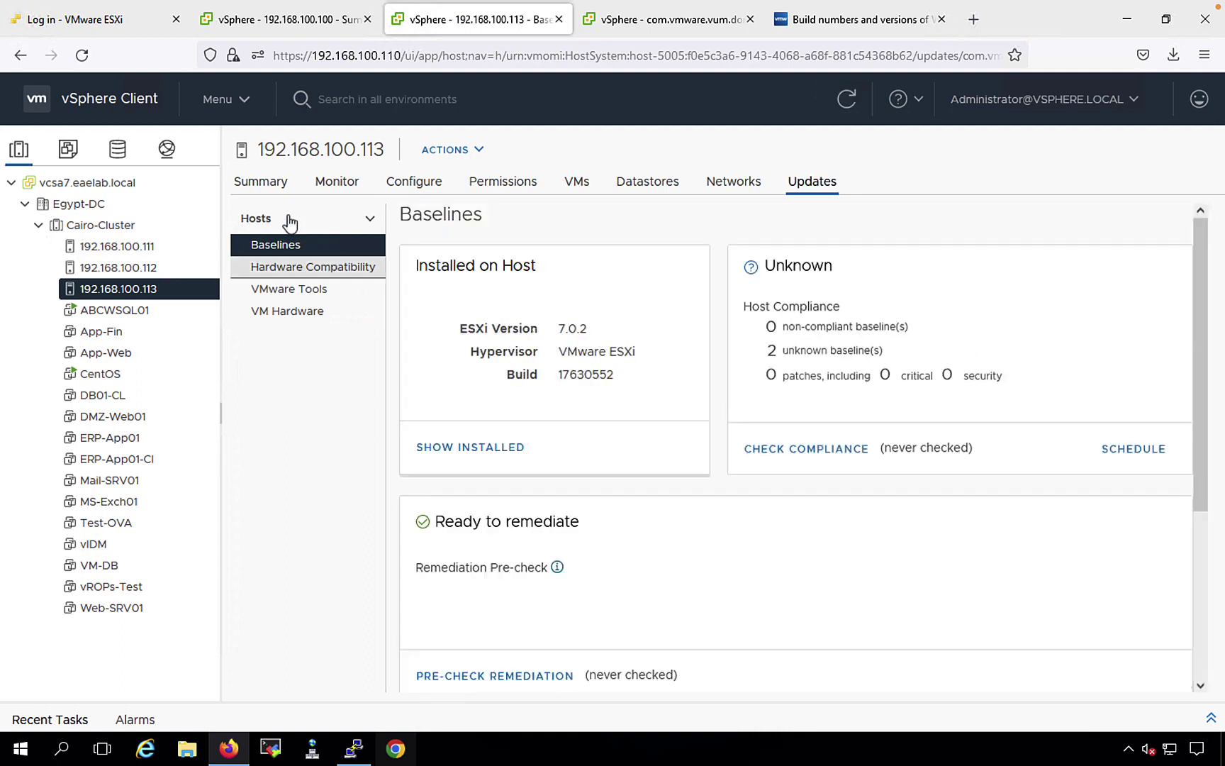
Step: Compare the hypervisor build in host 192.168.100.113's summary with the patch ID in the ESXi-update-7.0.2C baseline, widening the content's ID column
click(260, 182)
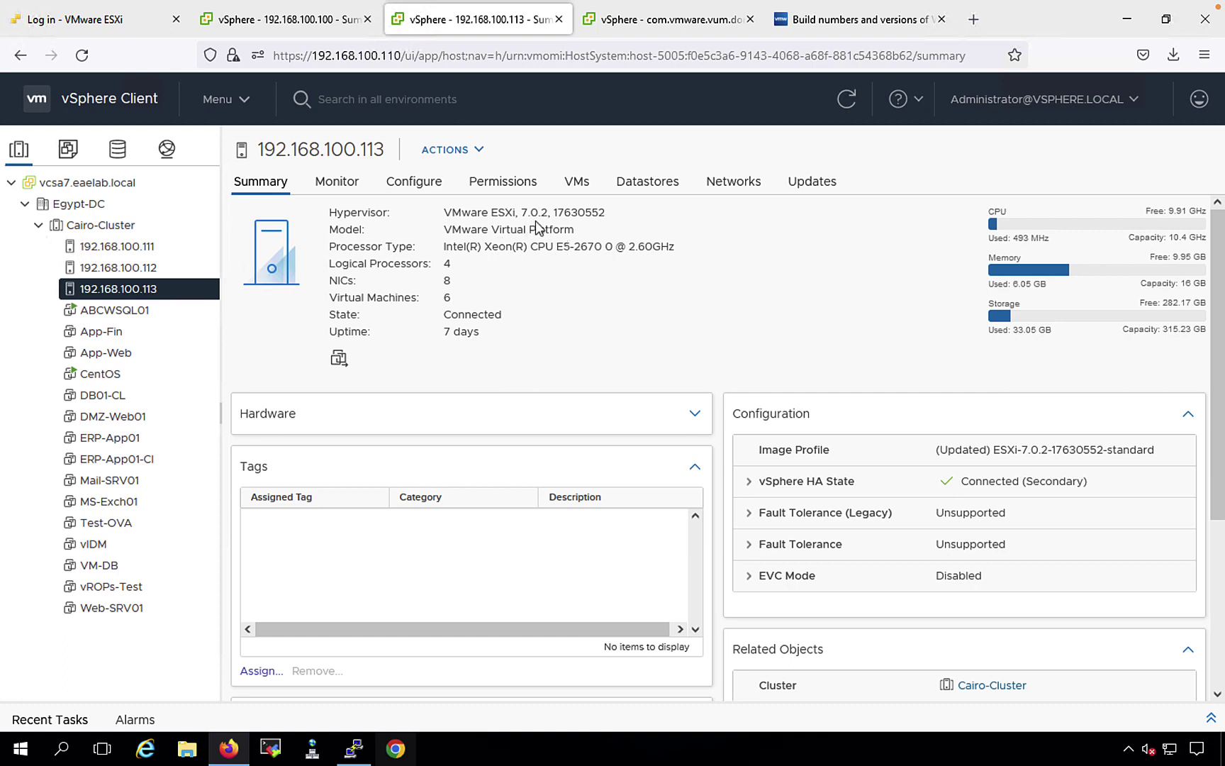
double_click(565, 213)
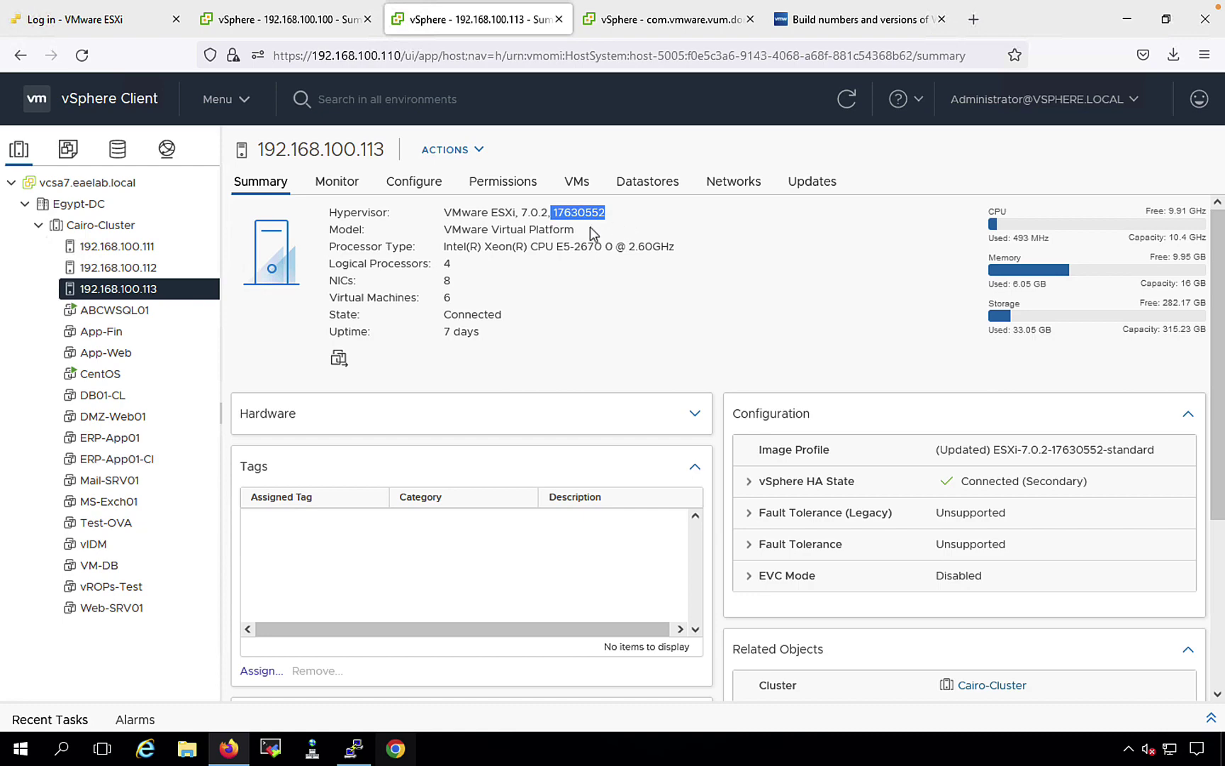
click(652, 21)
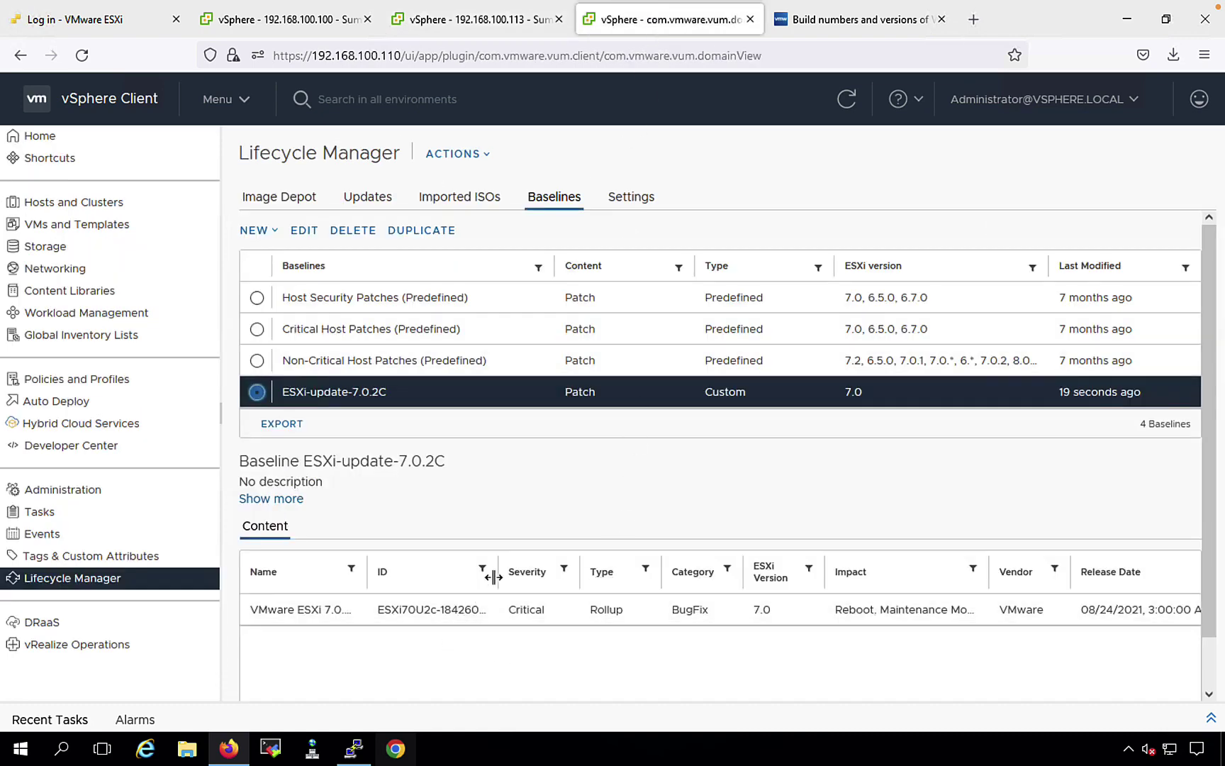
drag(499, 575, 536, 580)
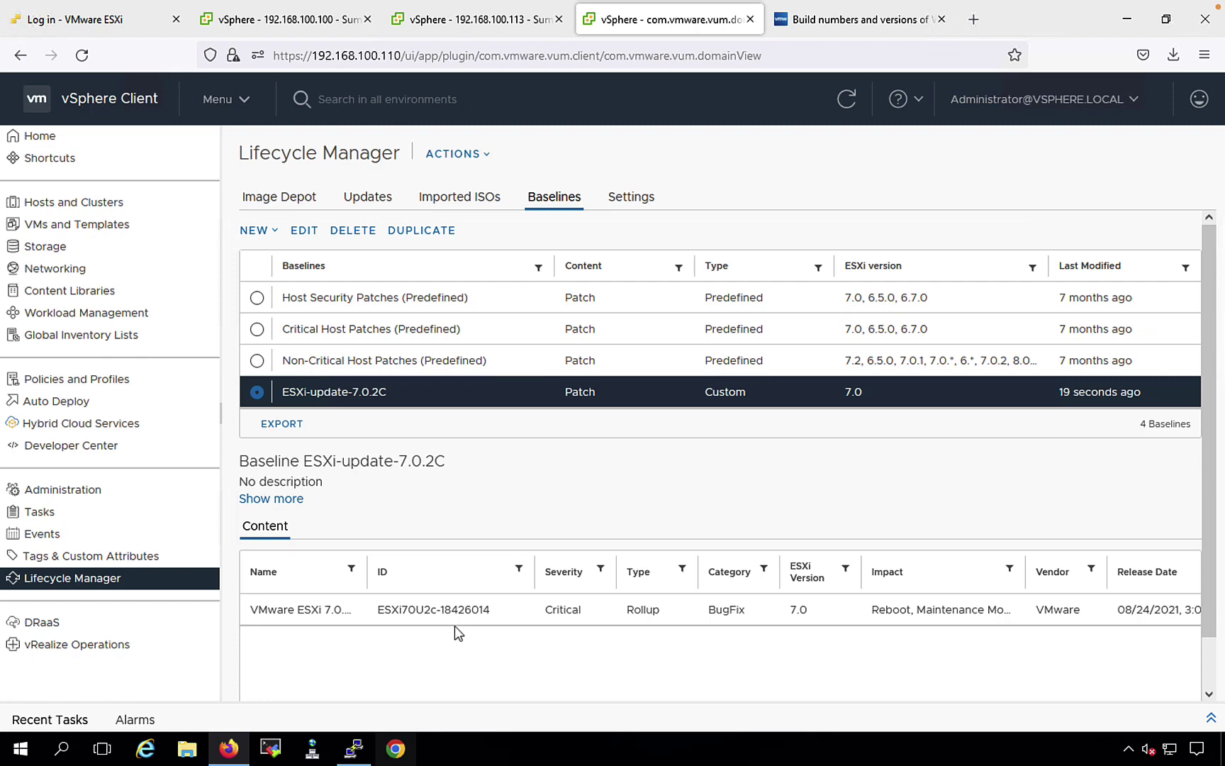
click(482, 20)
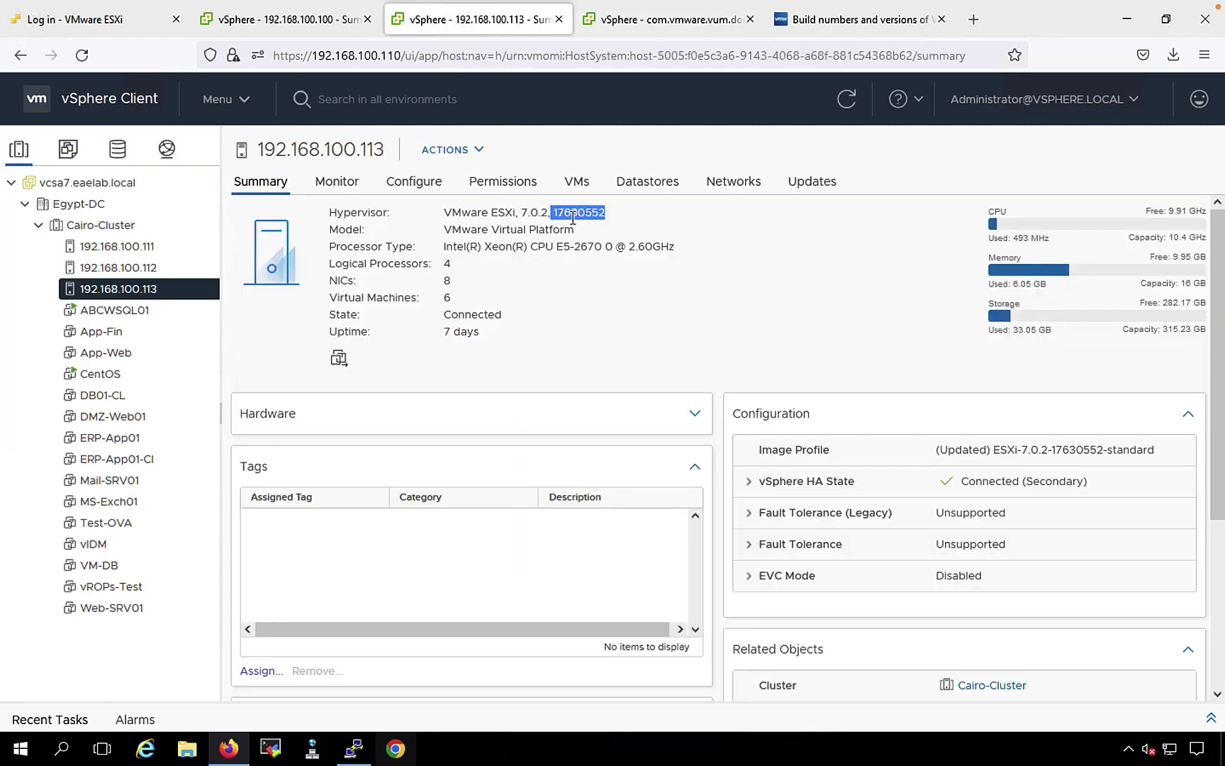
click(569, 319)
Step: Attach the existing ESXi-update-7.0.2C baseline to host 192.168.100.113
click(812, 182)
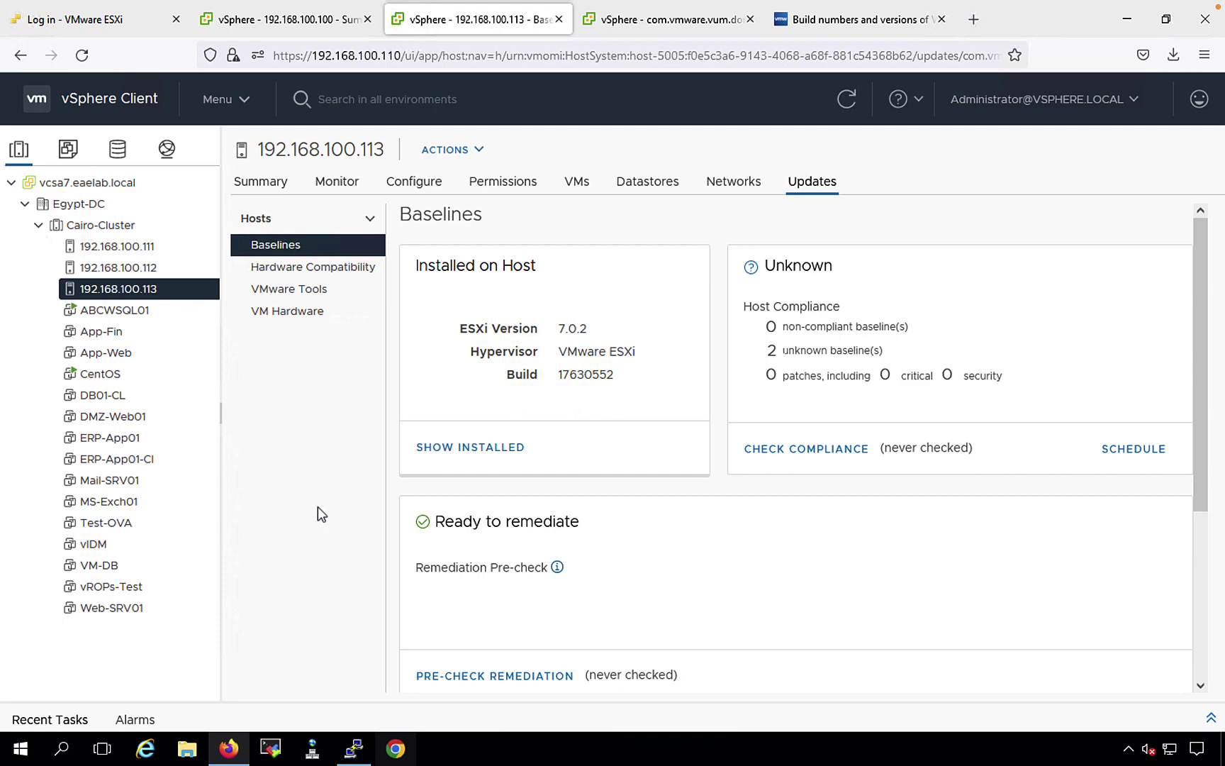
drag(1198, 340, 1199, 588)
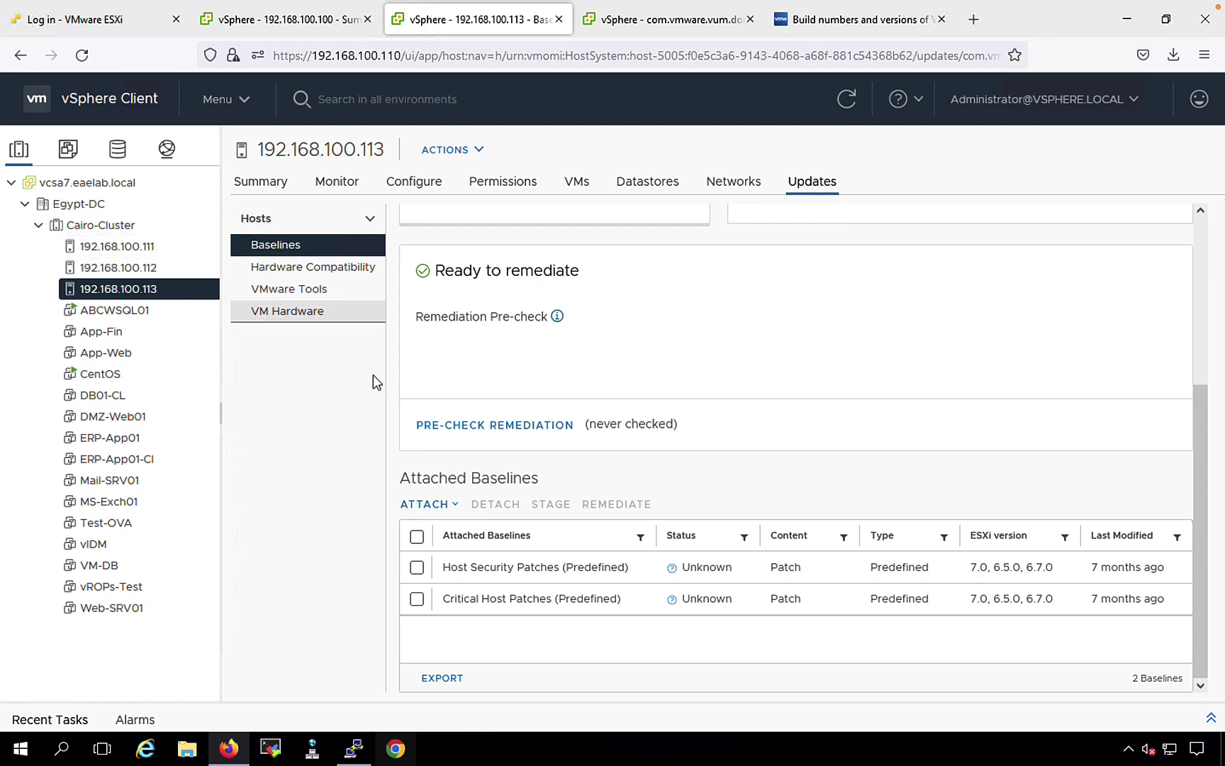
click(434, 509)
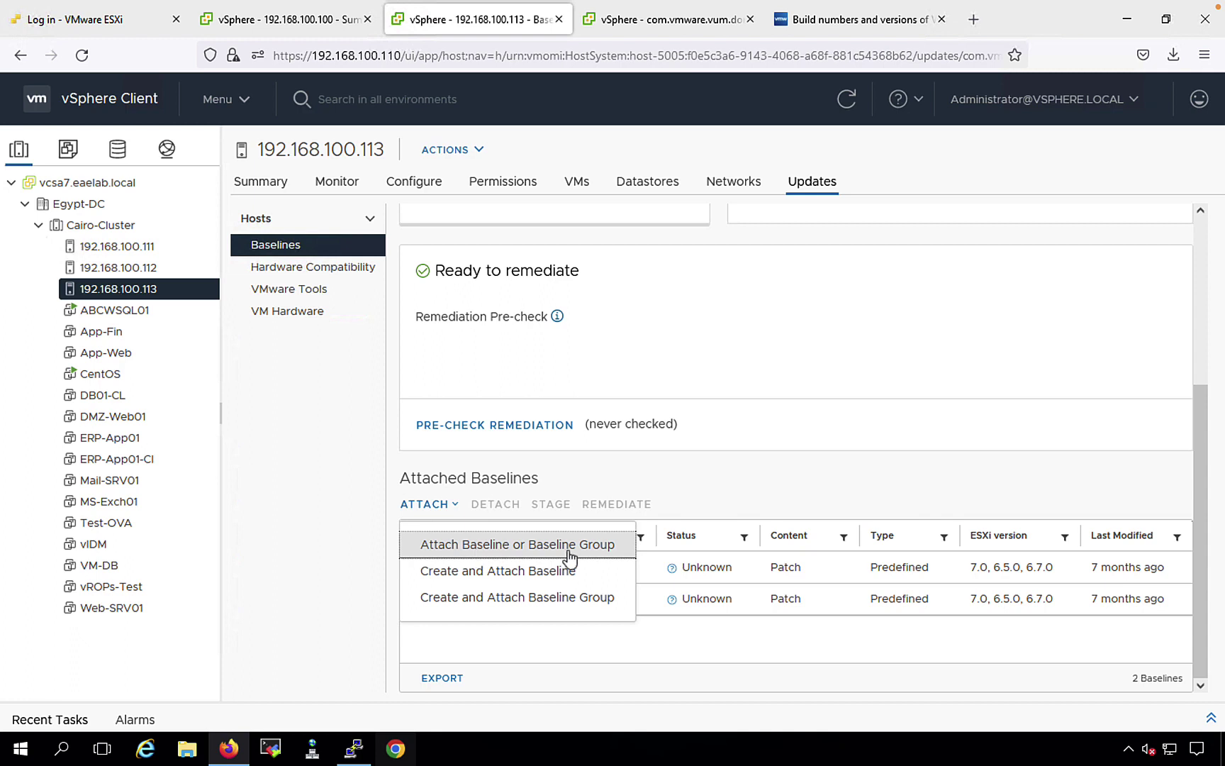
click(493, 546)
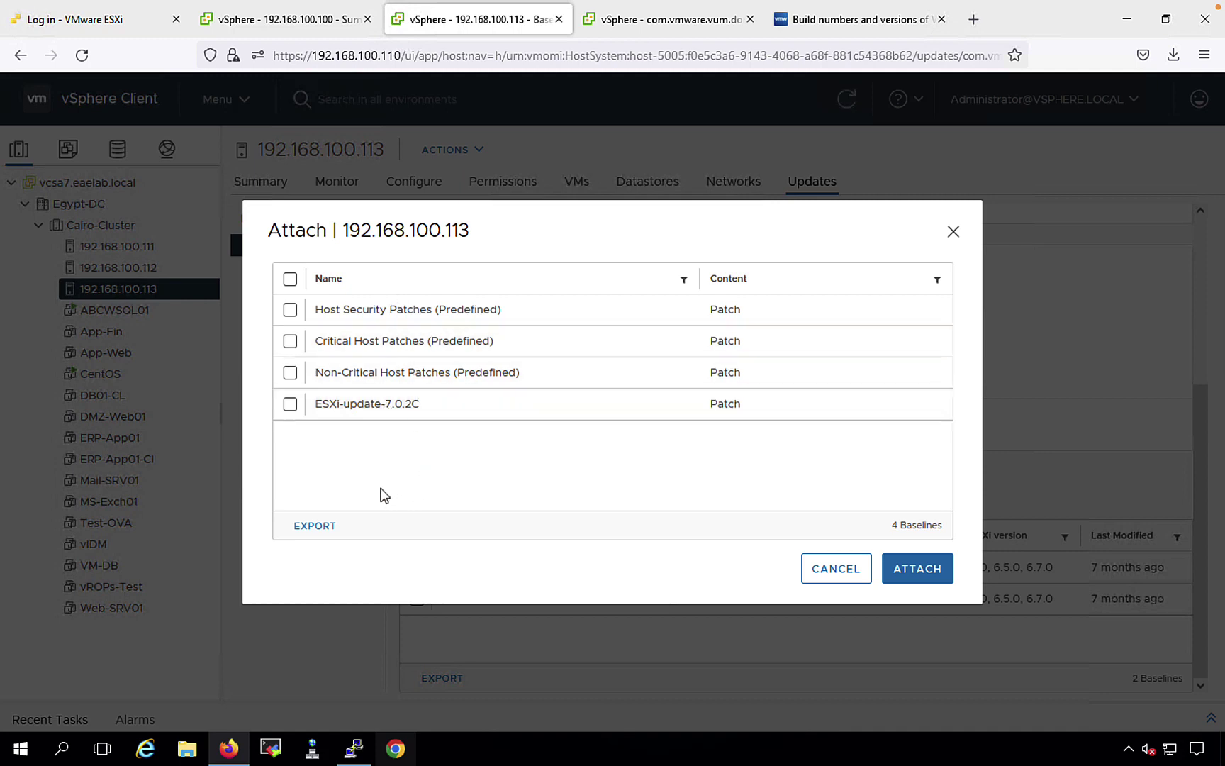
click(292, 406)
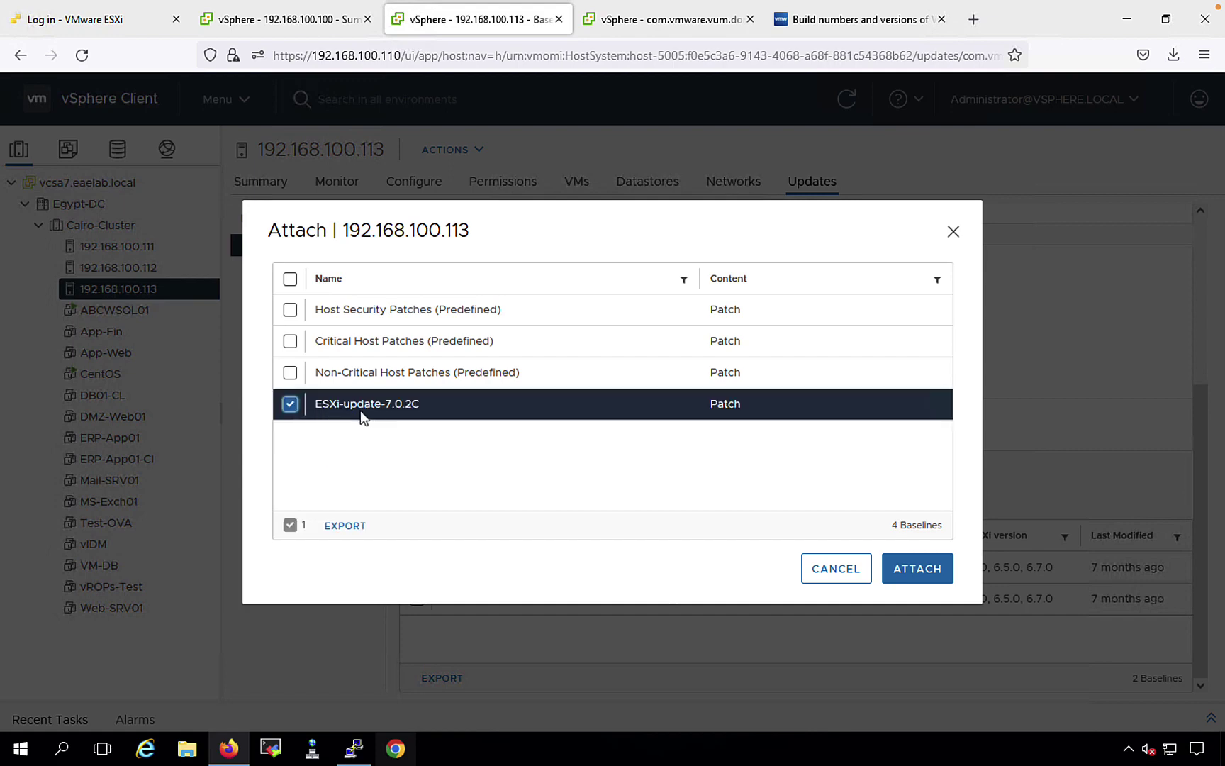
click(913, 580)
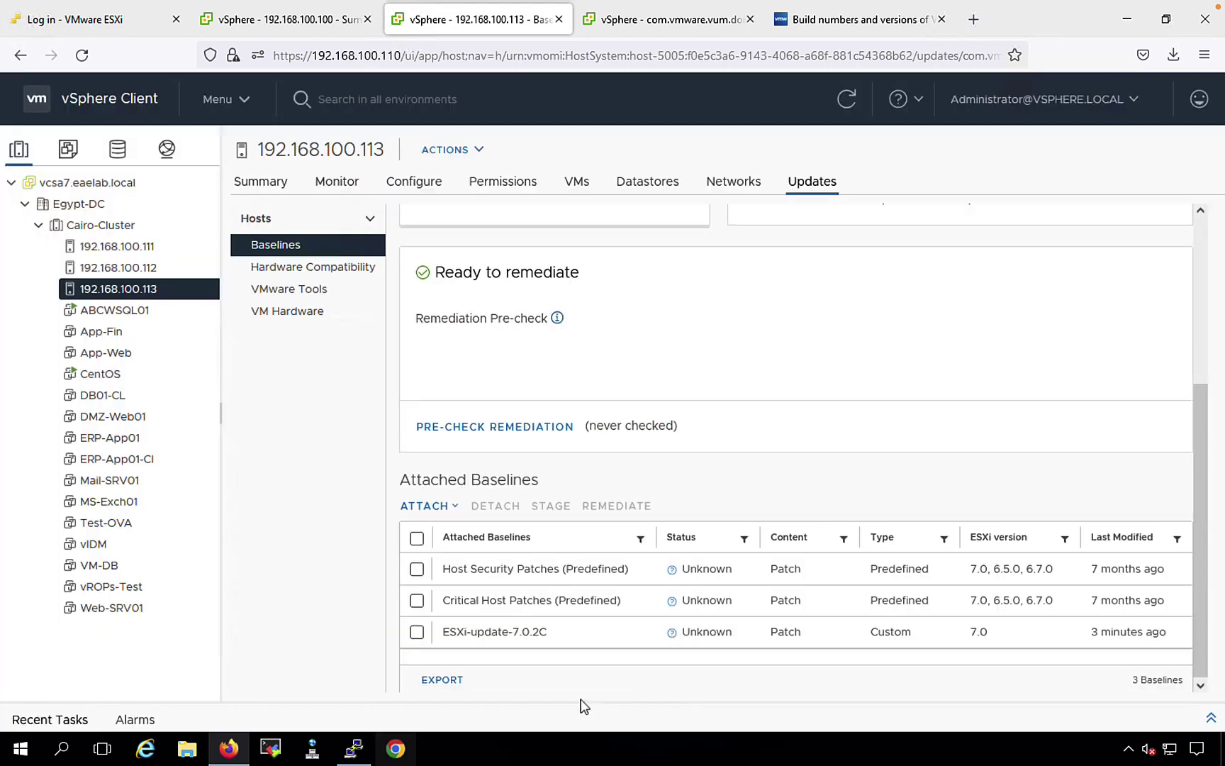
Step: Select the attached ESXi-update-7.0.2C baseline and examine its status and included update alongside the host compliance summary
drag(1211, 506, 1209, 572)
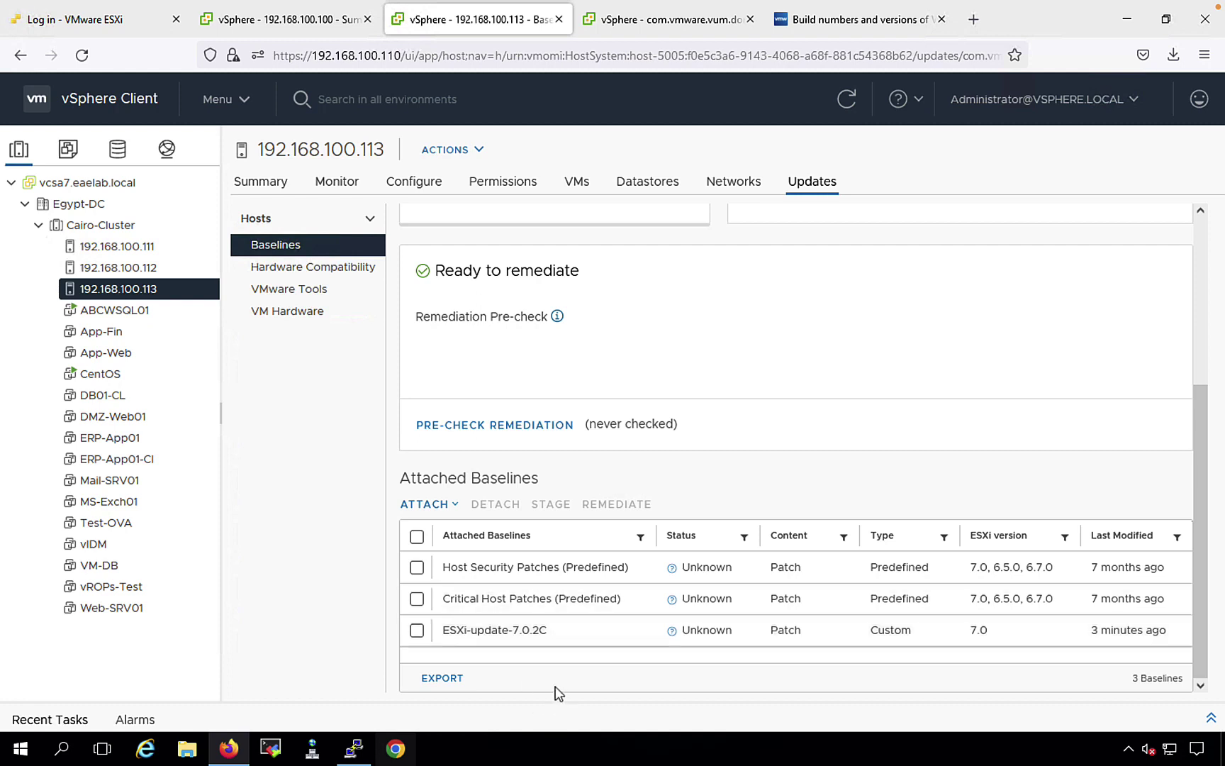
click(417, 630)
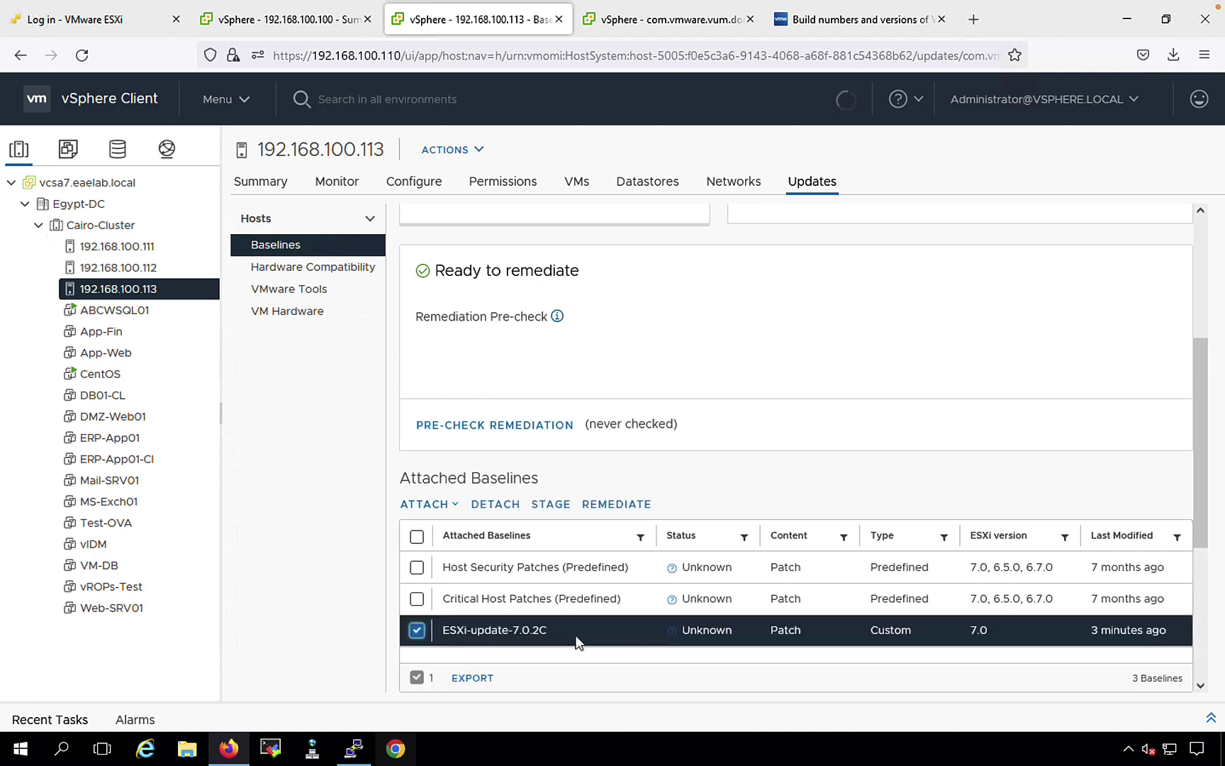
drag(1200, 494, 1200, 374)
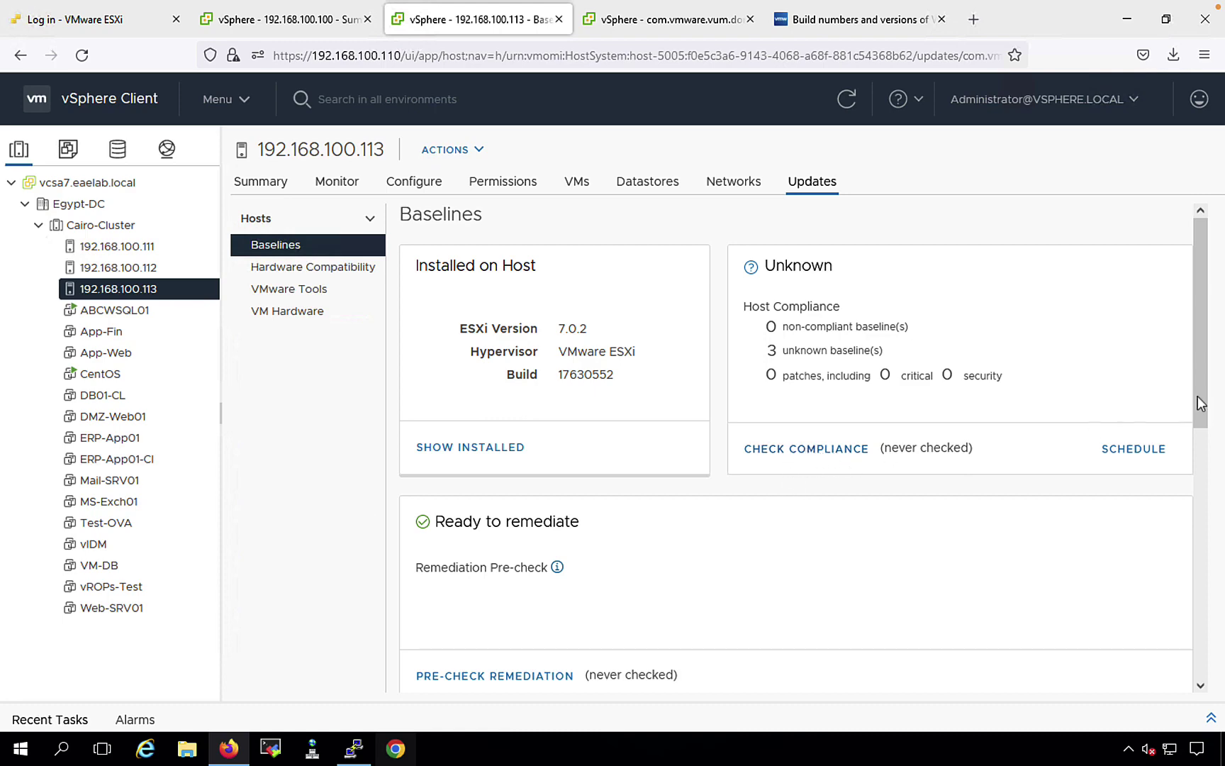
drag(1197, 396, 1207, 539)
scroll(1208, 539, down, 3)
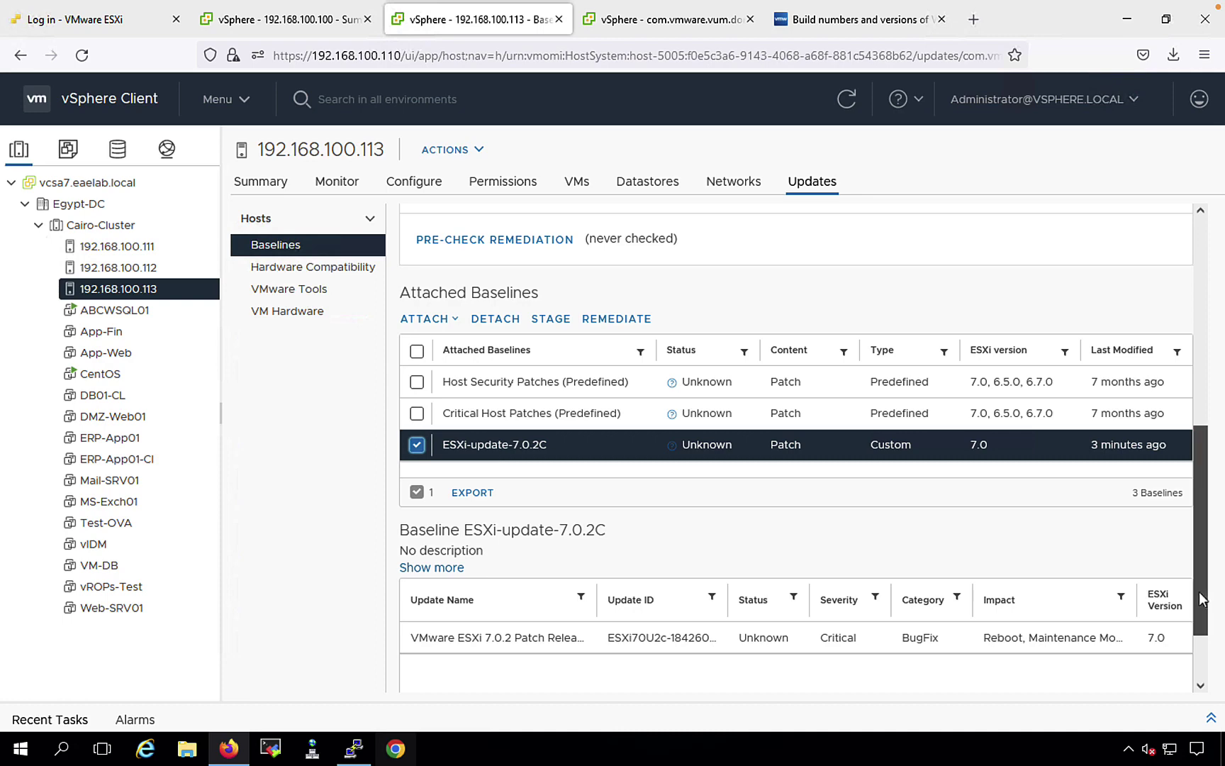
drag(1202, 599, 1205, 356)
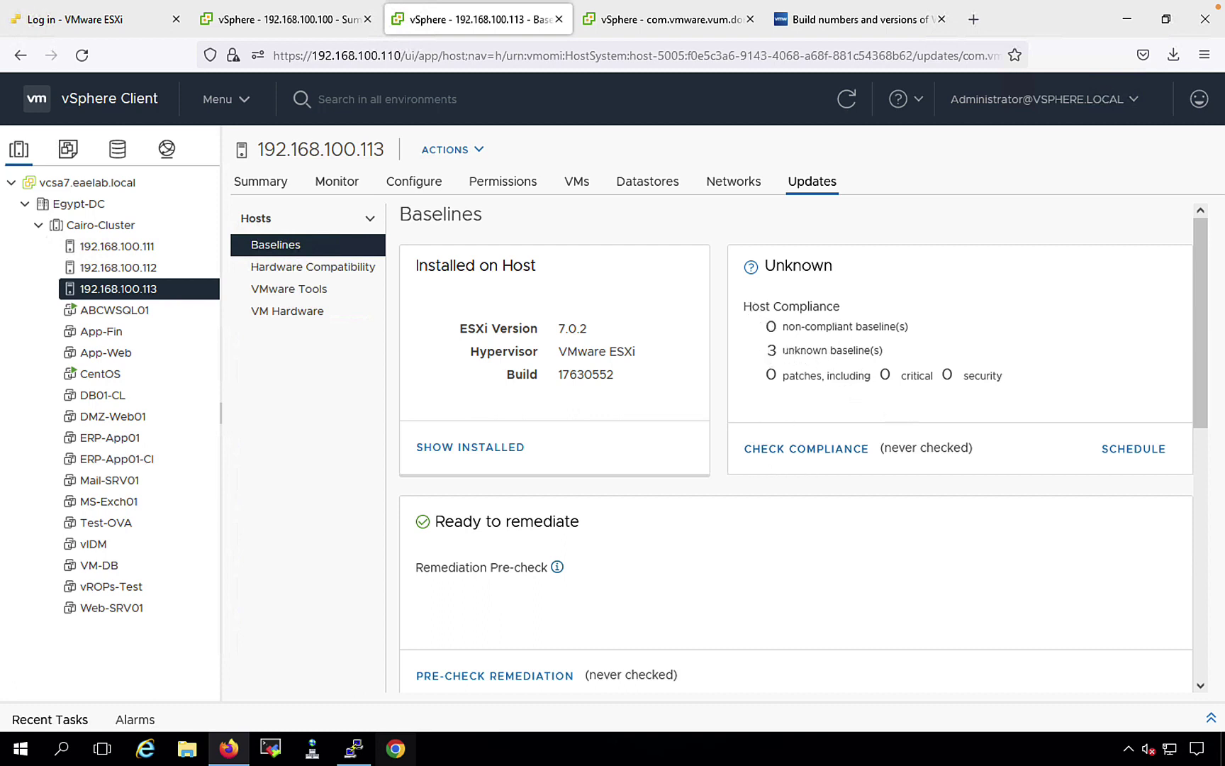
drag(789, 351, 877, 355)
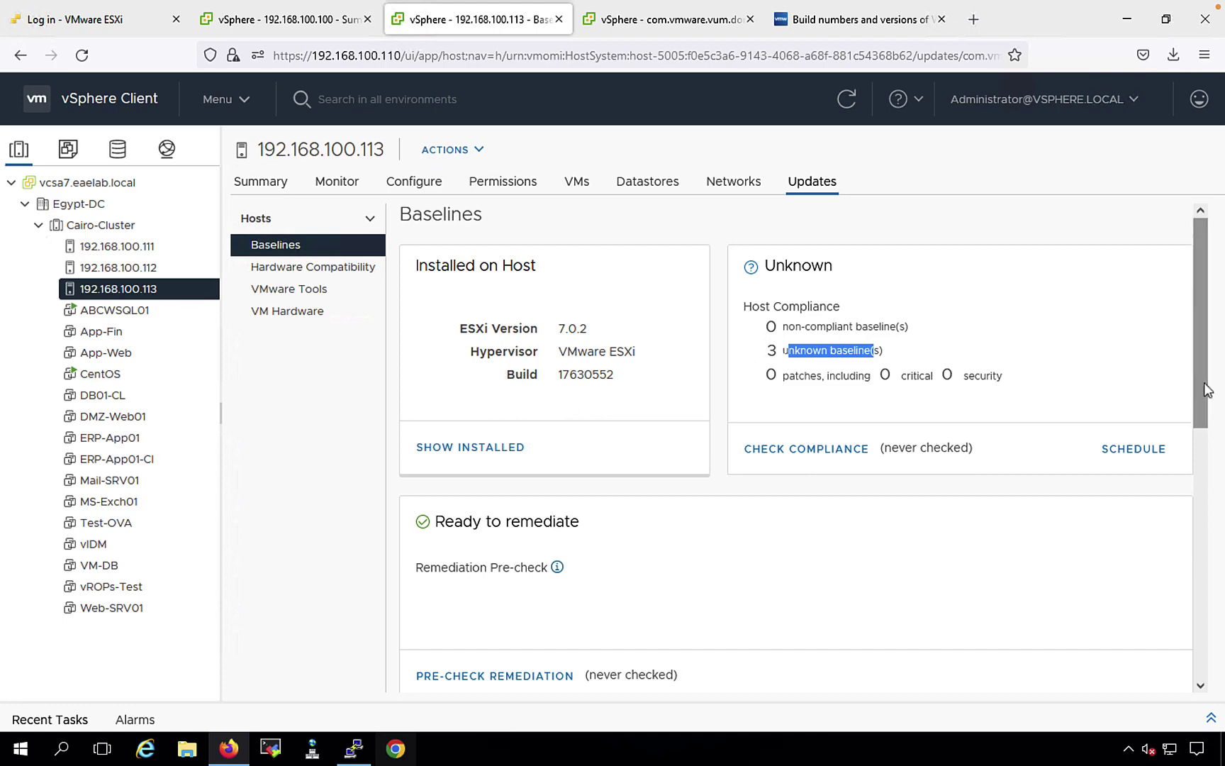
drag(1205, 385, 1203, 528)
scroll(1203, 529, down, 2)
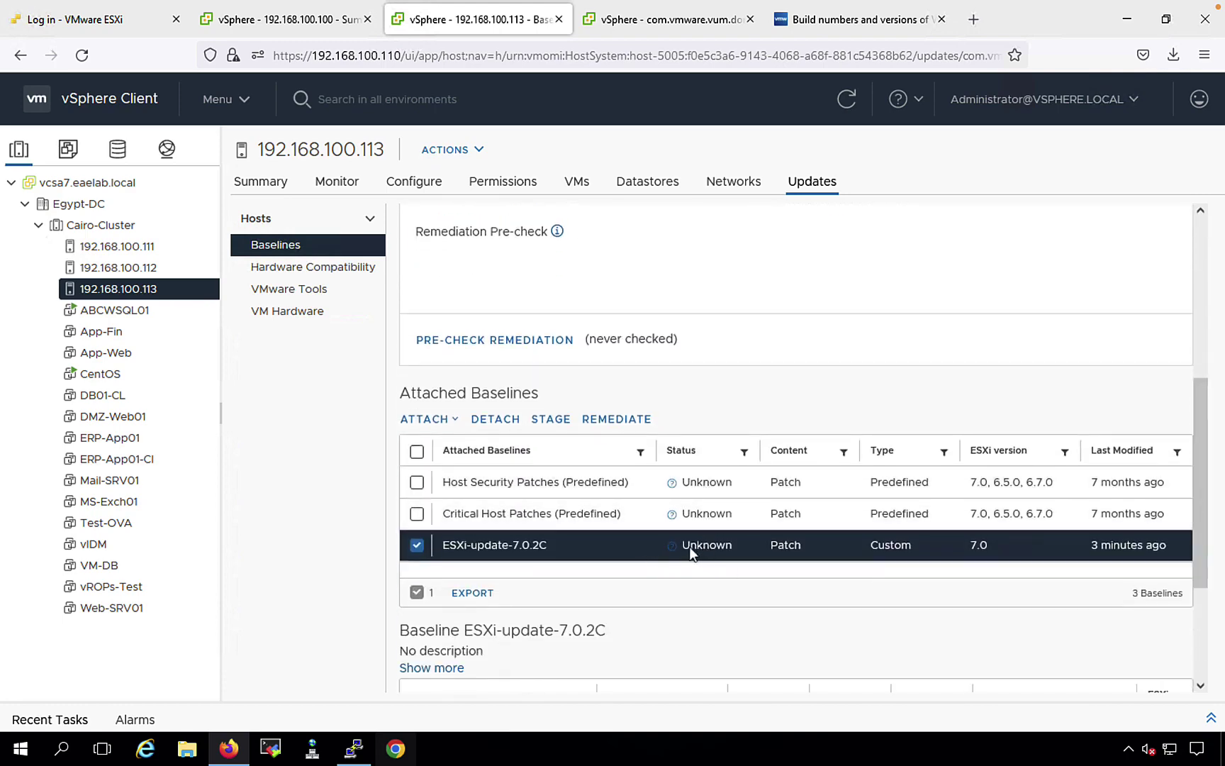
scroll(887, 510, up, 6)
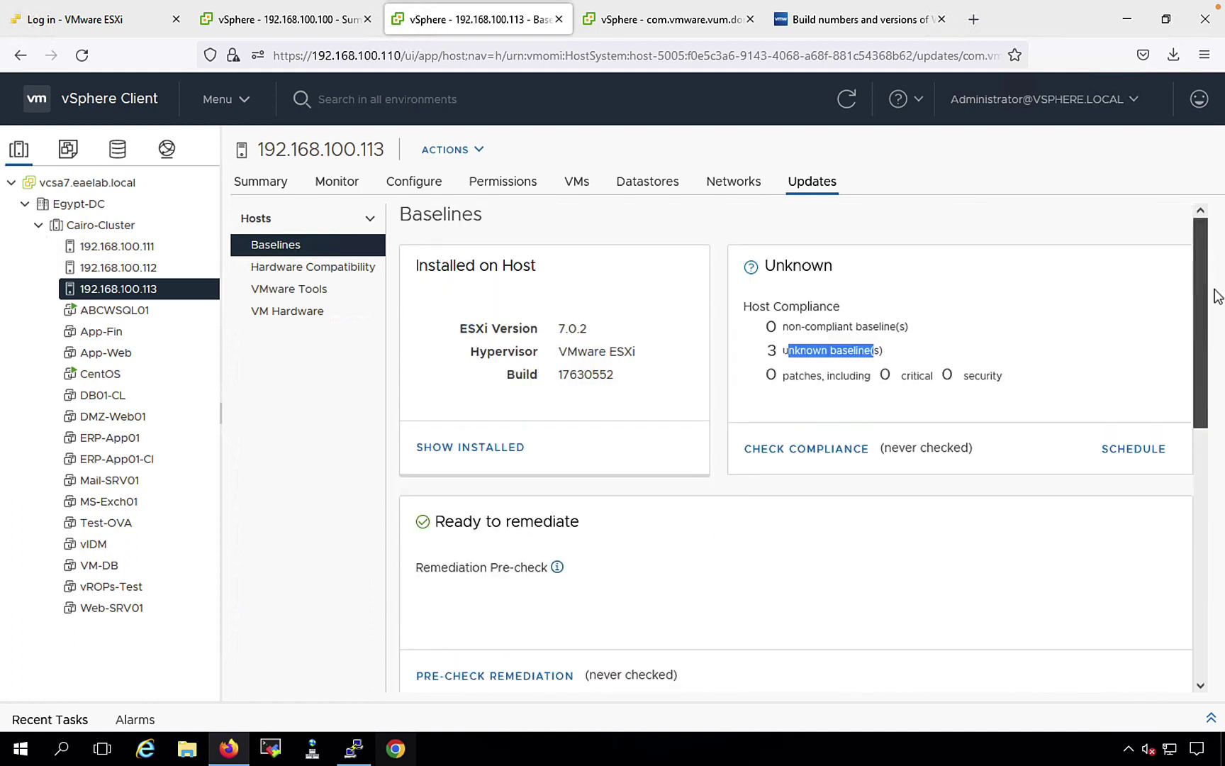
Step: Run a compliance check on host 192.168.100.113 and follow its scan in the recent tasks, refreshing the page
click(823, 458)
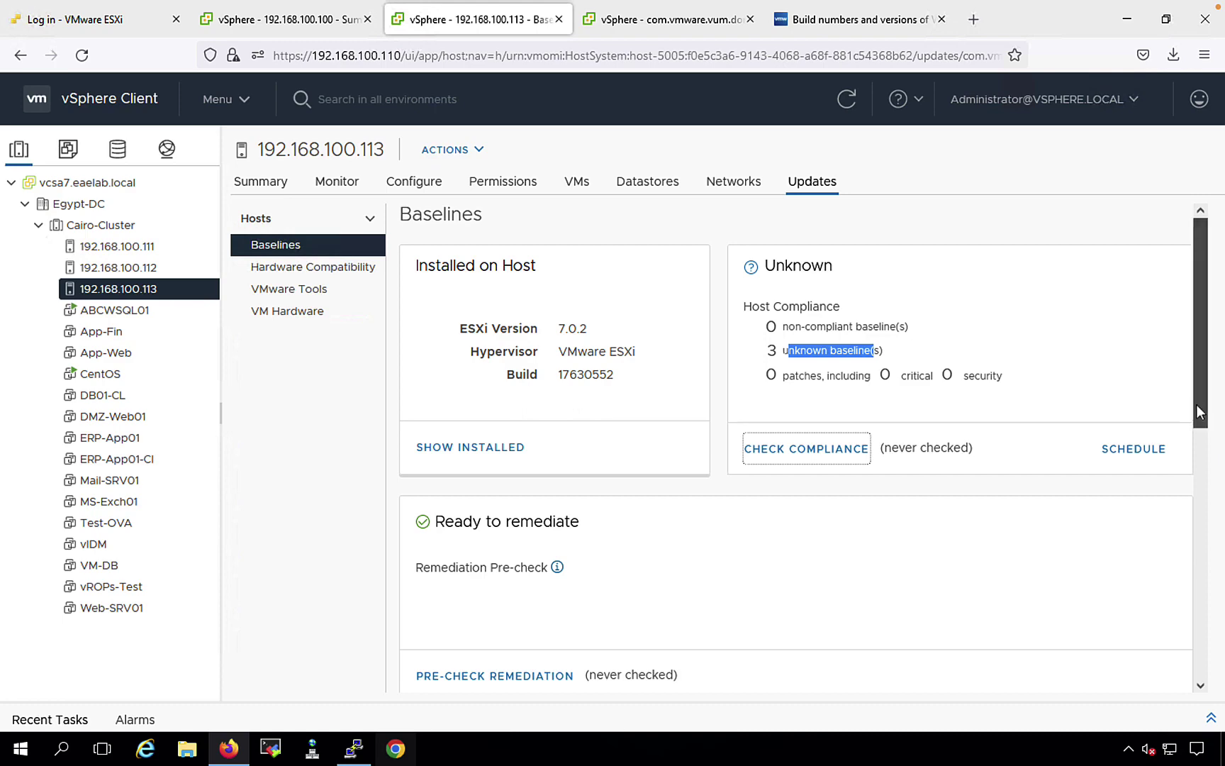
drag(1201, 425, 1199, 680)
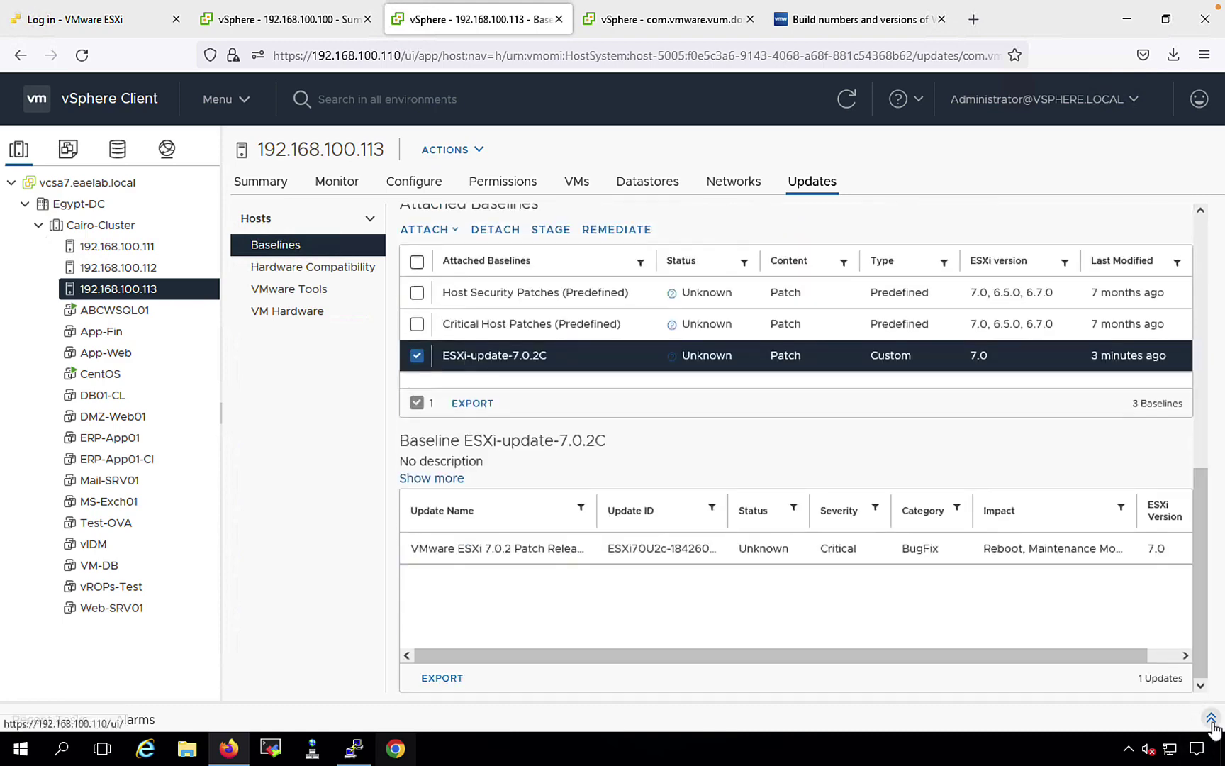
click(1211, 718)
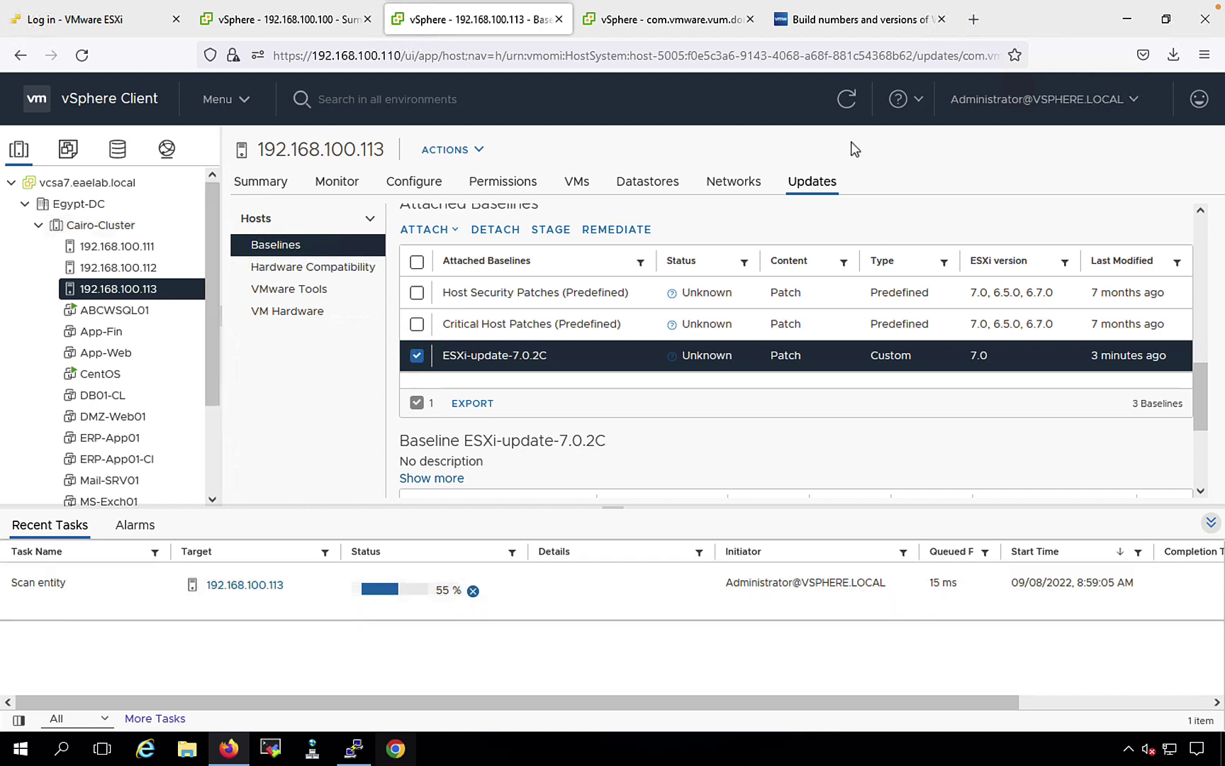
click(847, 100)
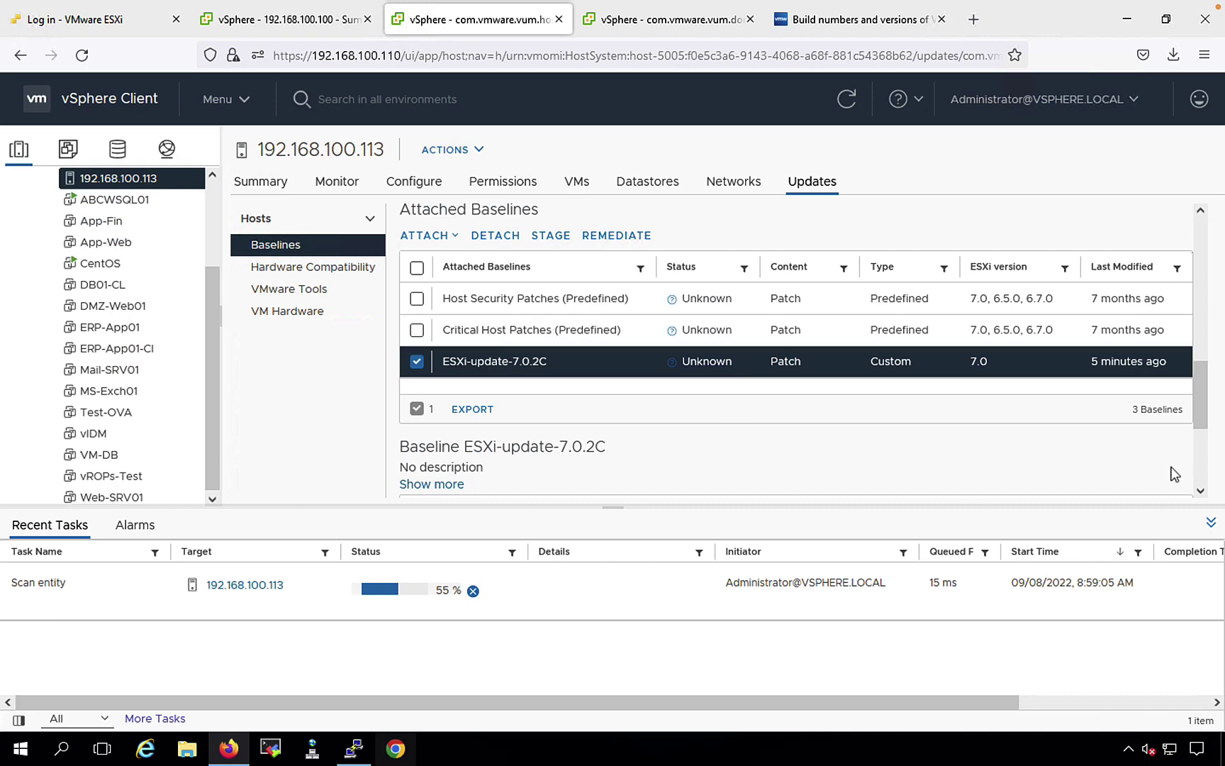
click(1212, 526)
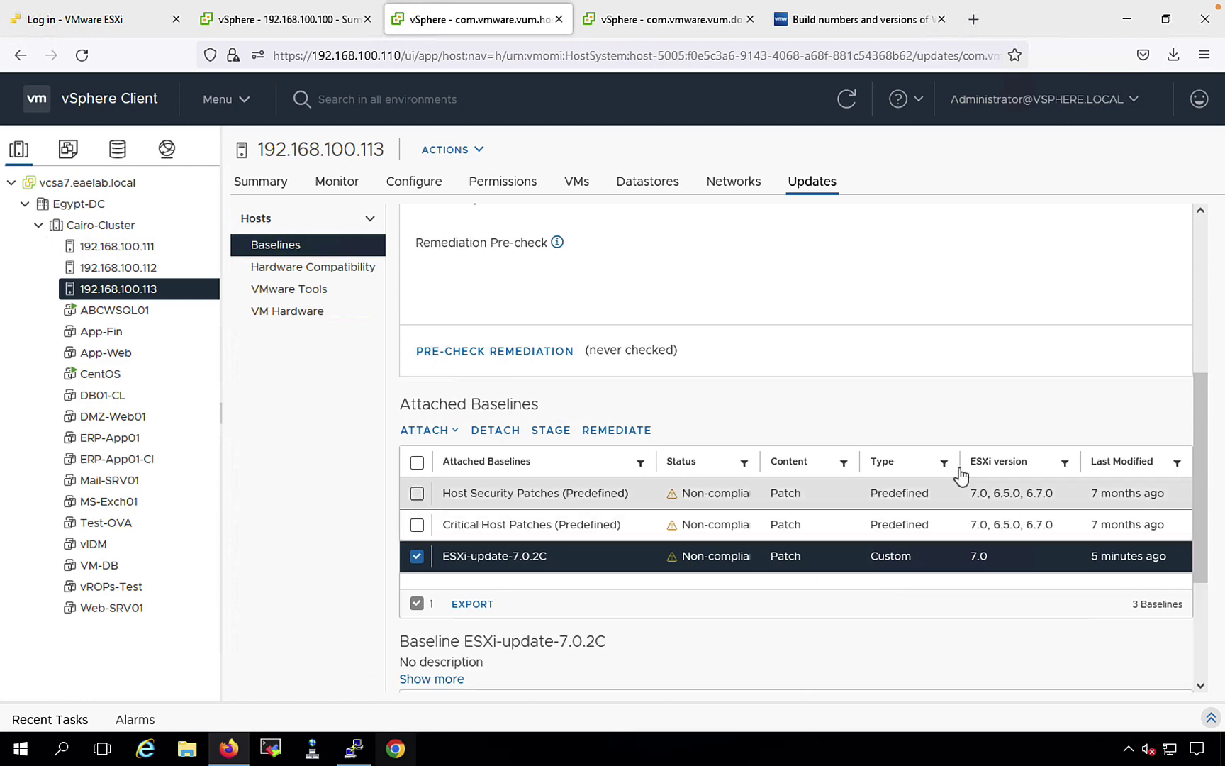
Step: Review the ESXi-update-7.0.2C update's status and the scan task, and widen the Status column of the attached baselines list
drag(1203, 567, 1209, 723)
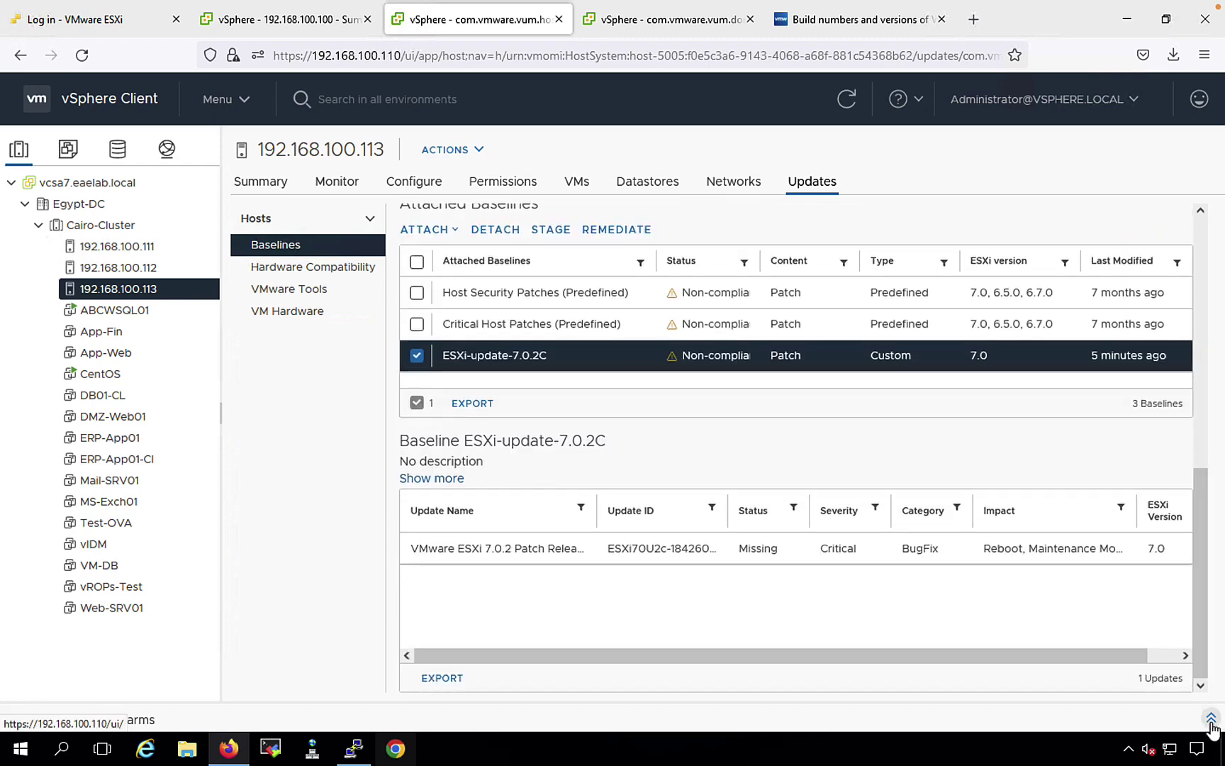
click(1211, 717)
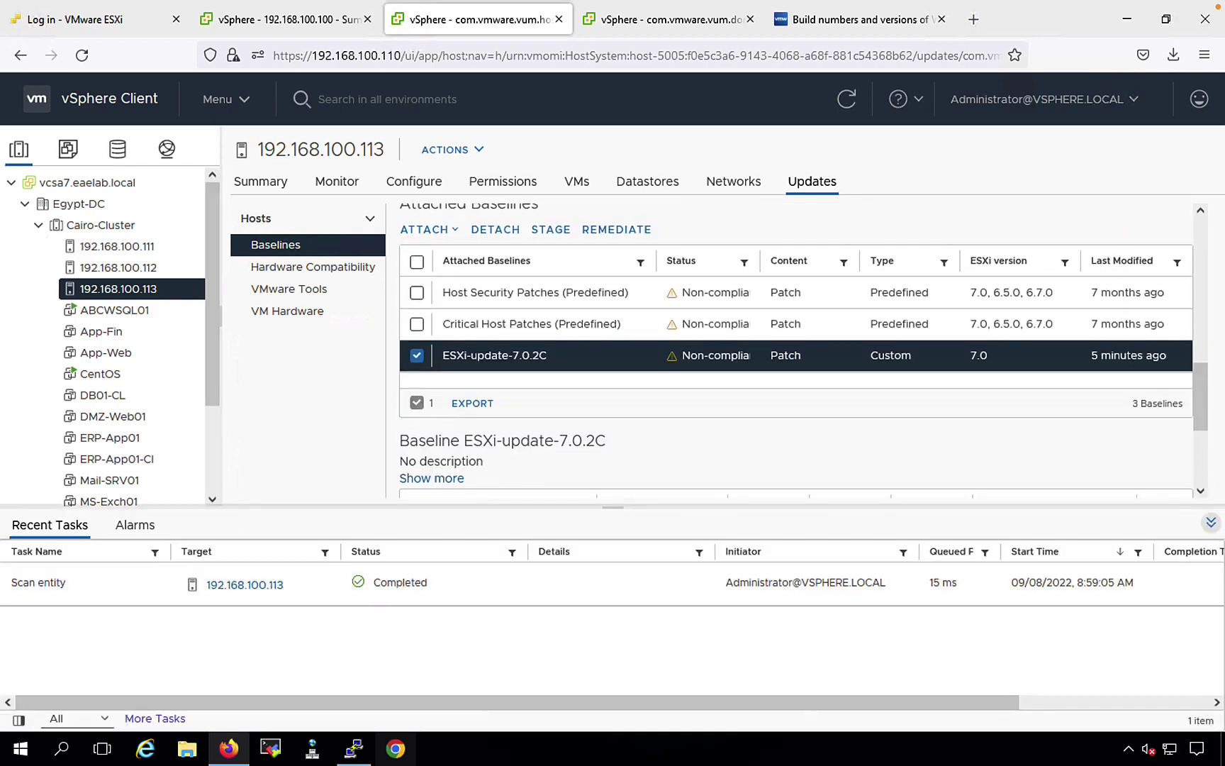
click(1211, 524)
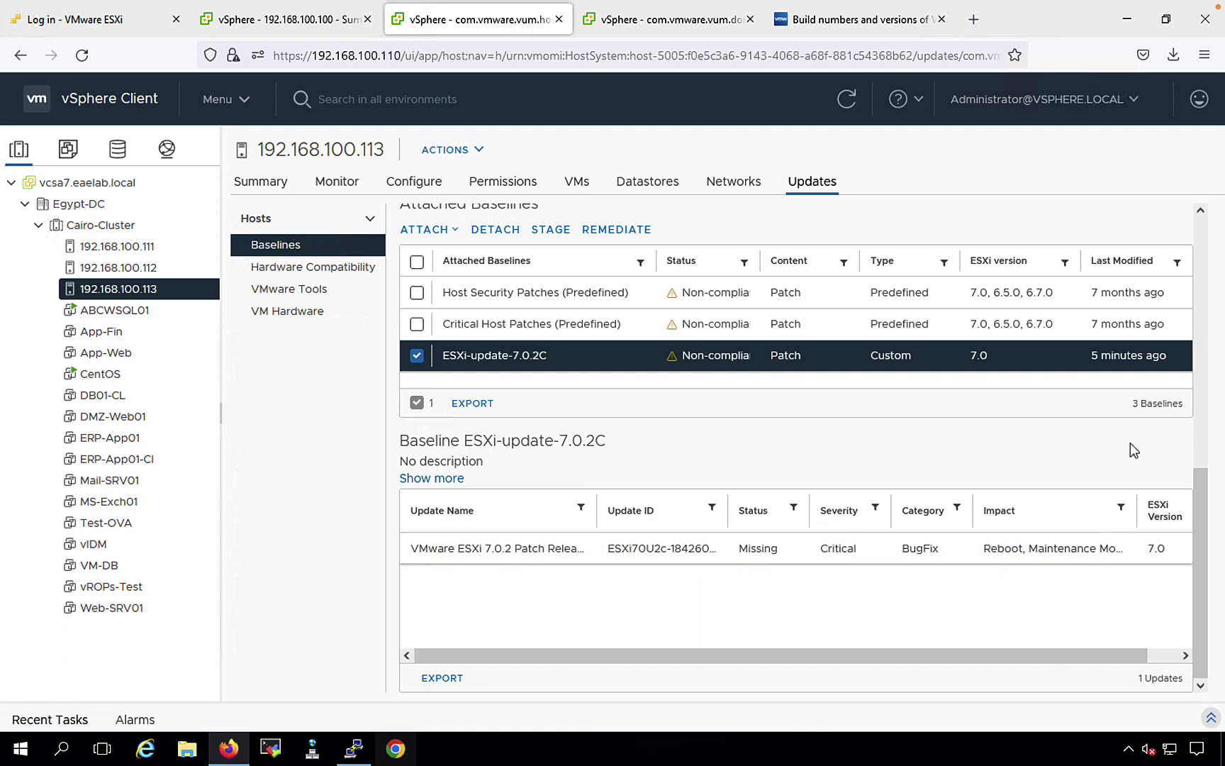
drag(1203, 566, 478, 443)
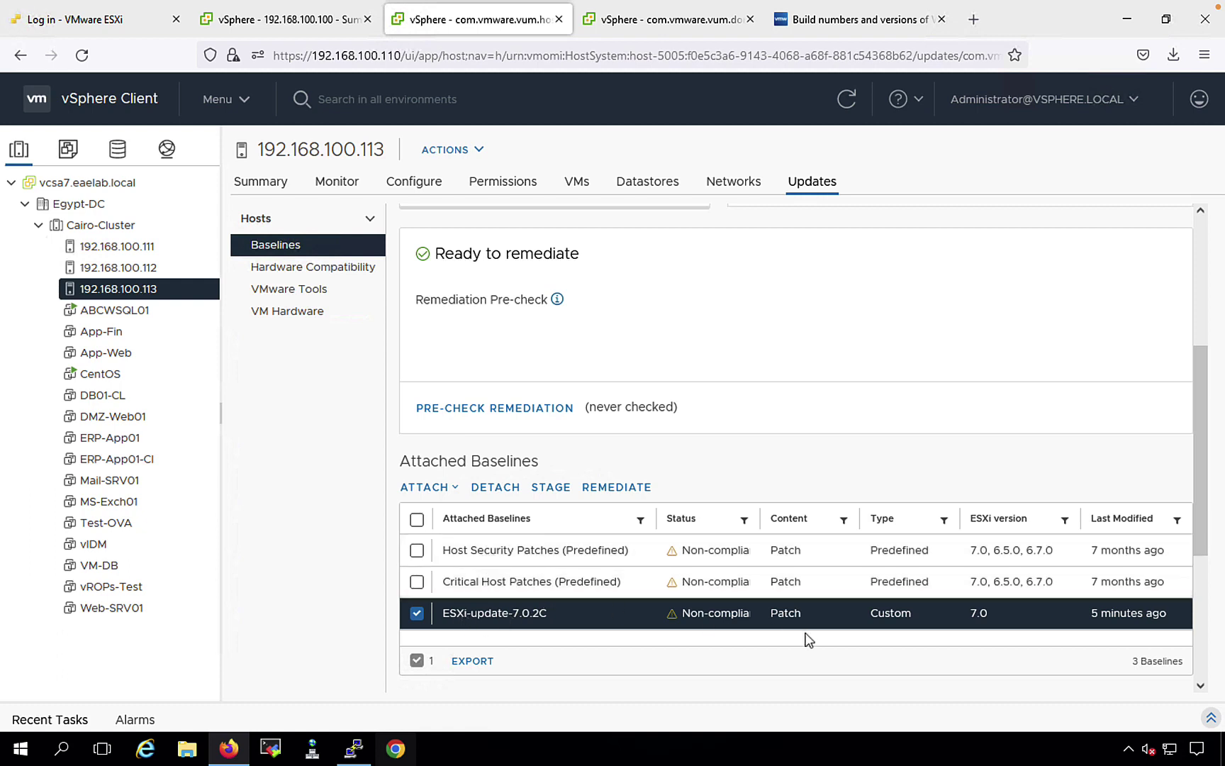
drag(781, 522, 820, 522)
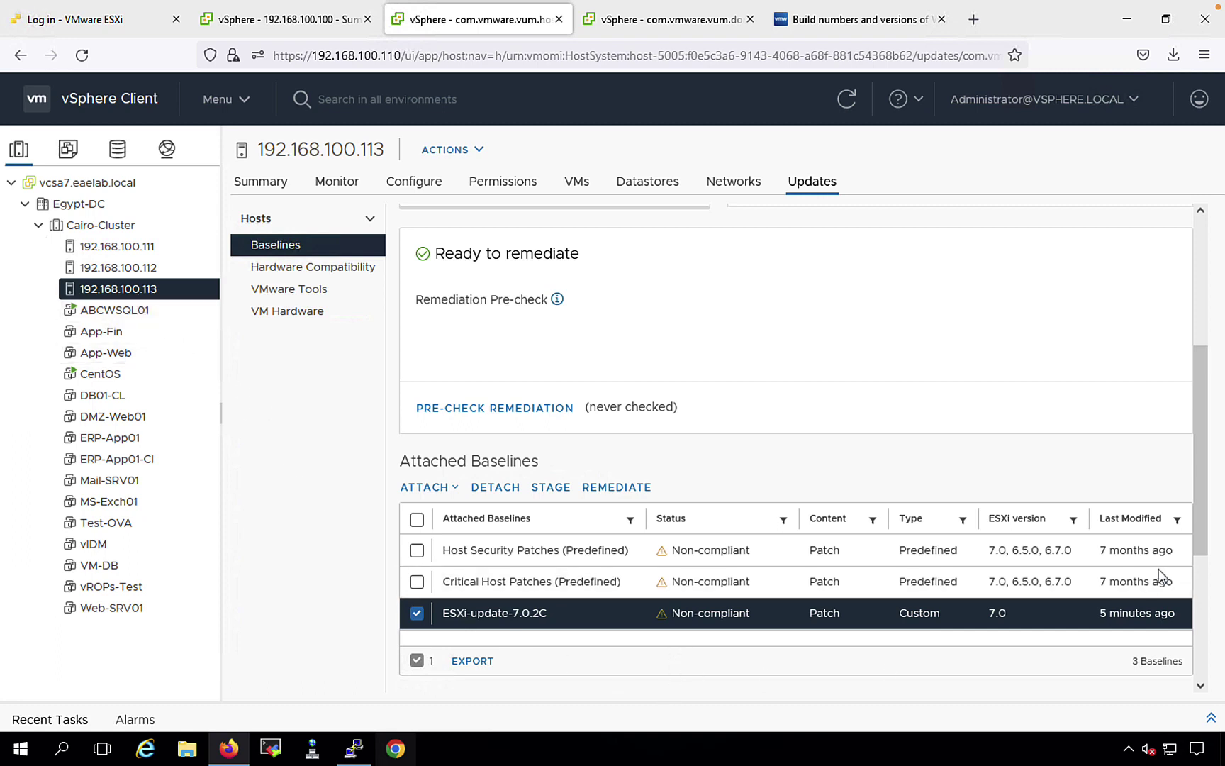
Step: Review the host compliance summary of 192.168.100.113, including its non-compliant and unknown baselines, against the attached baselines list
drag(1208, 552, 1200, 408)
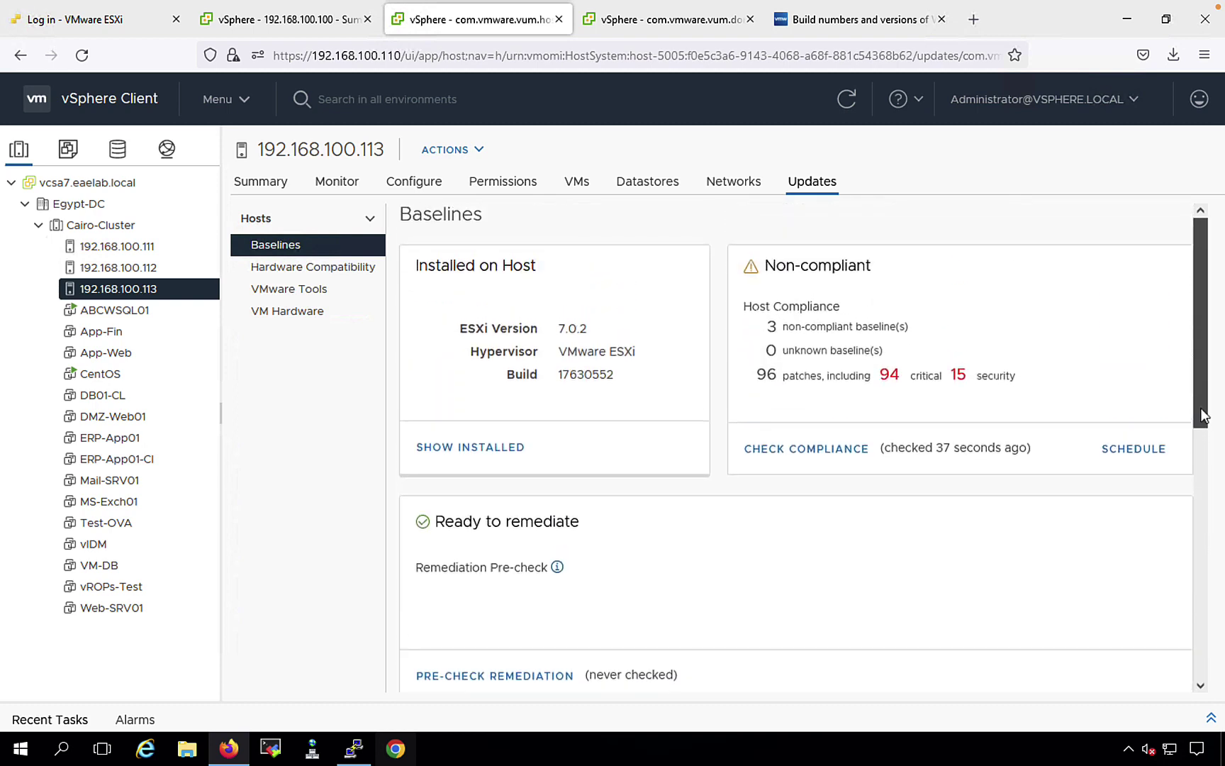
triple_click(786, 331)
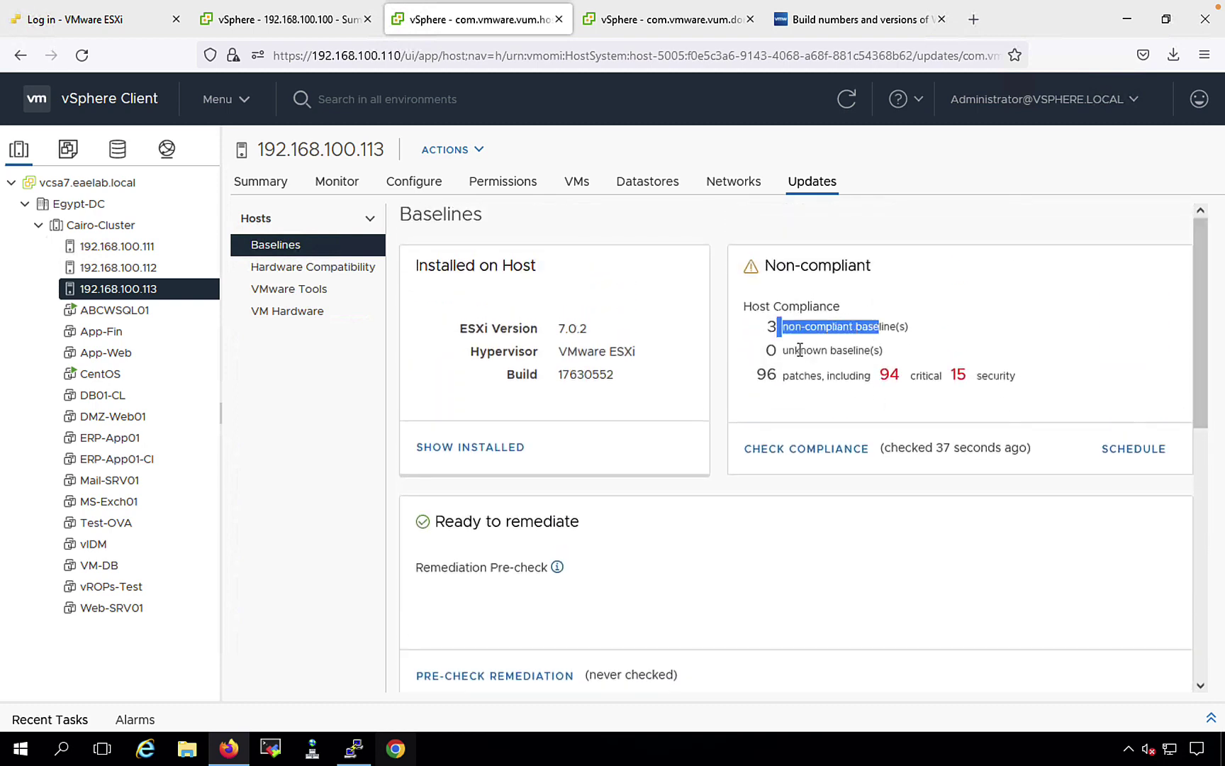
drag(783, 351, 886, 357)
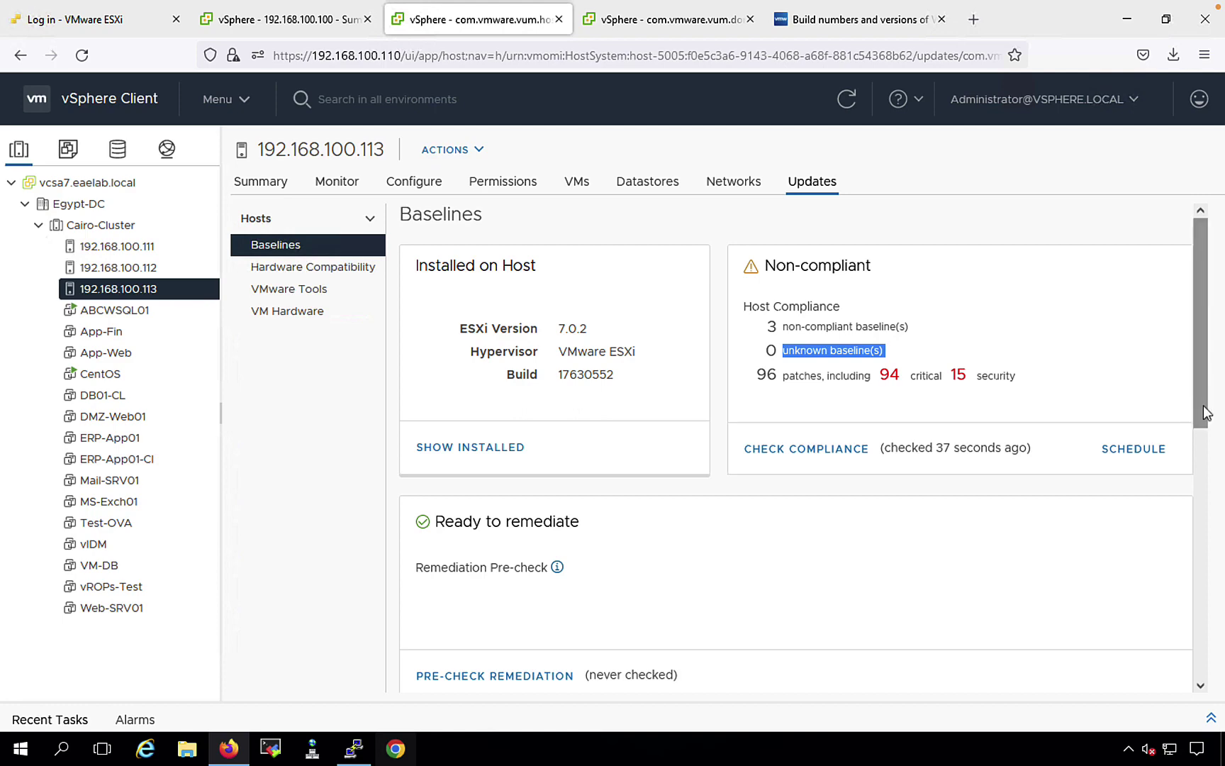
drag(1206, 413, 1208, 604)
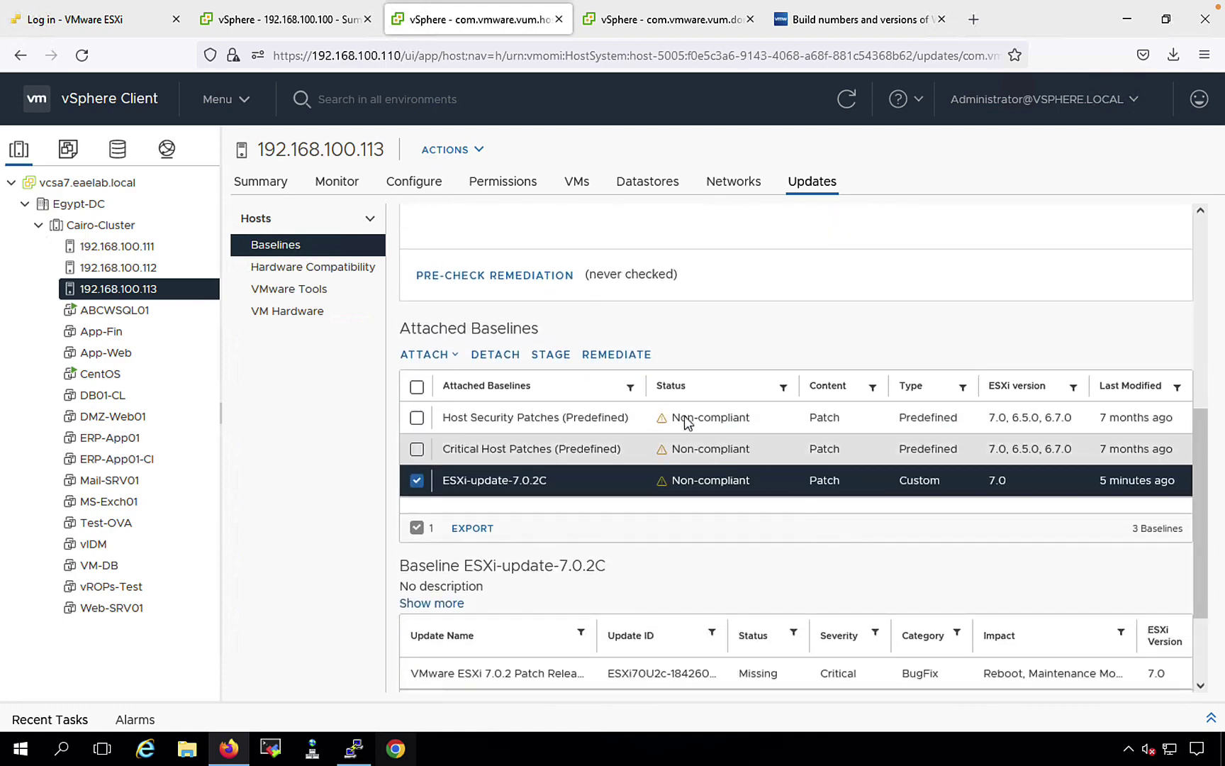
click(417, 449)
click(417, 630)
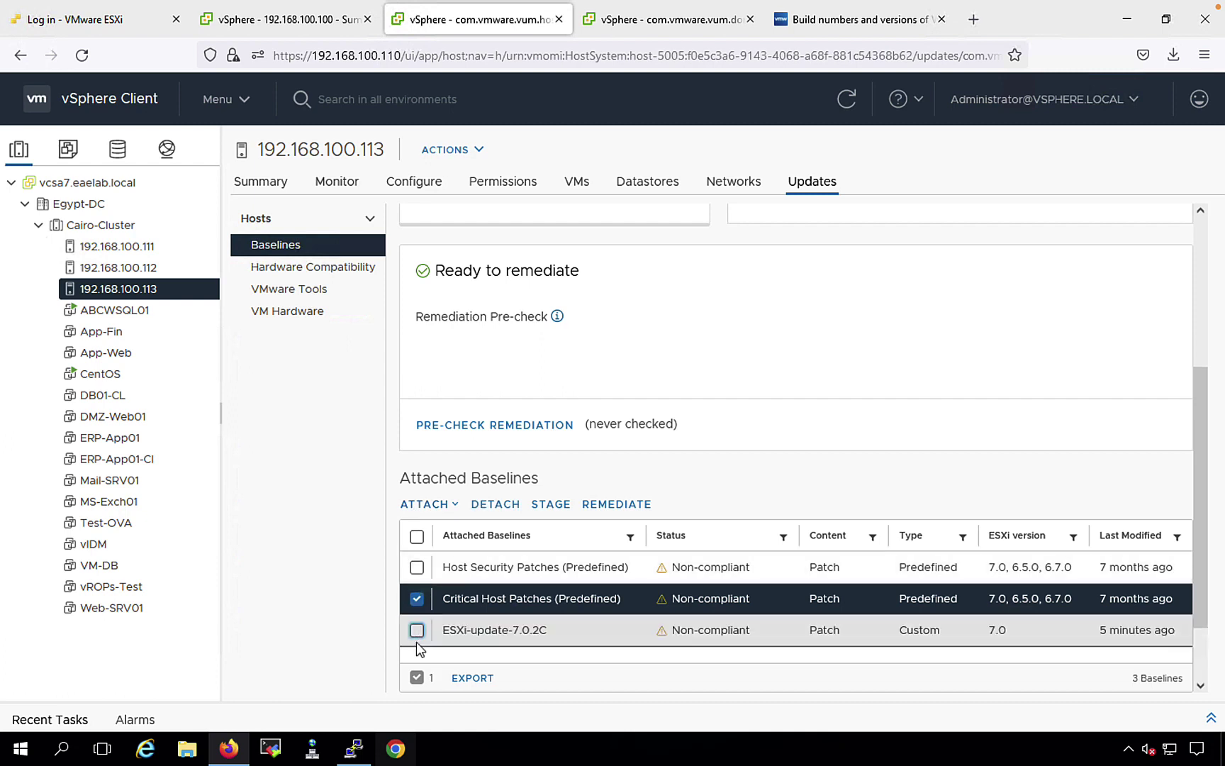
click(494, 504)
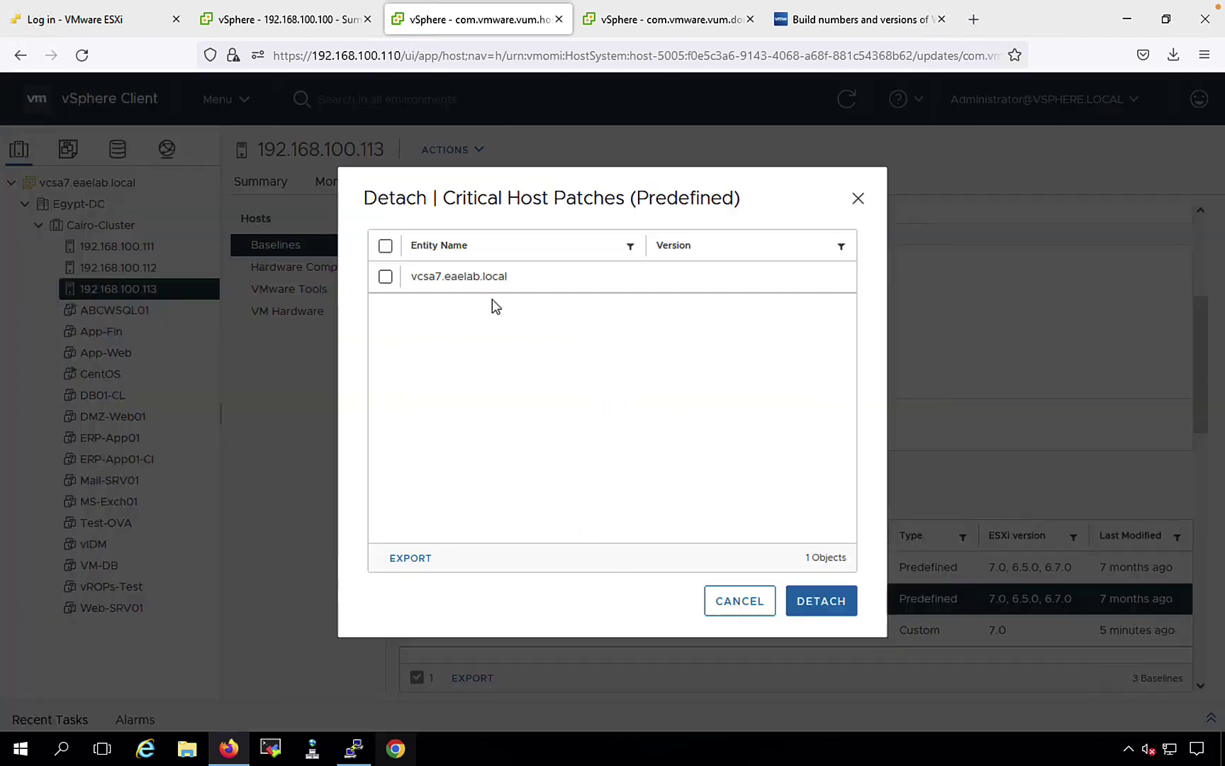
click(717, 607)
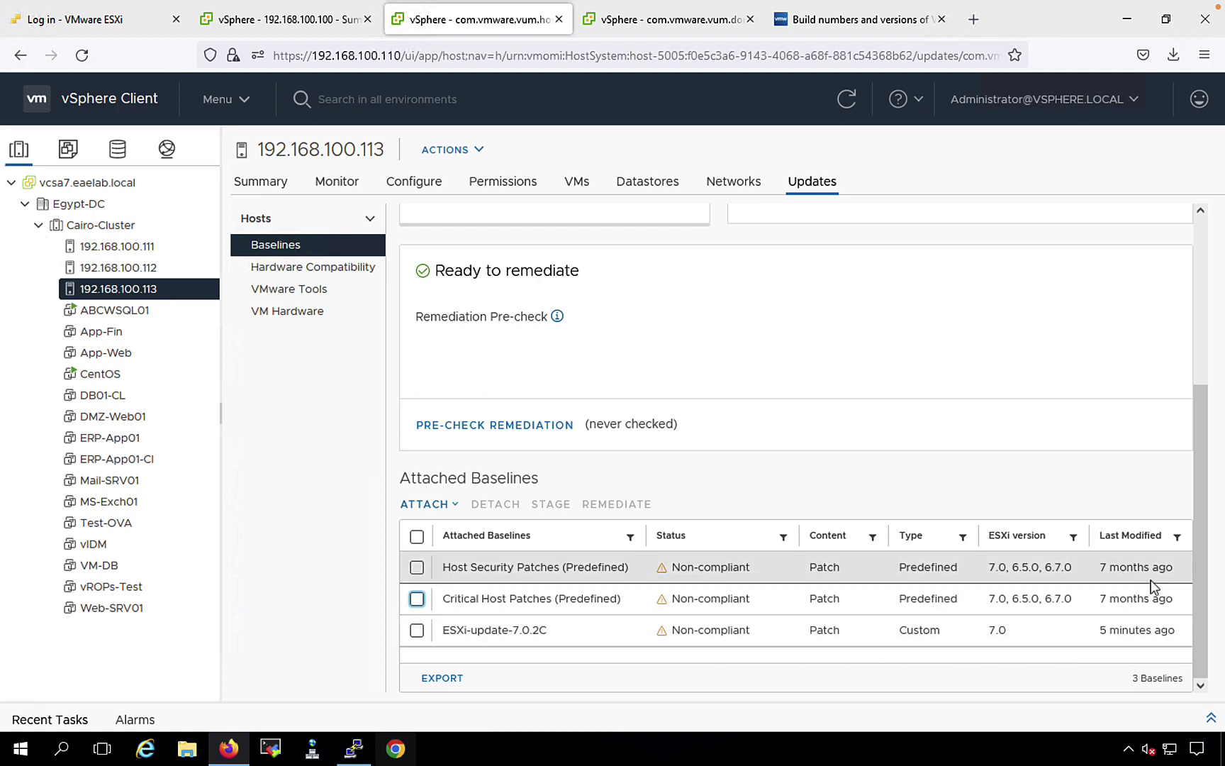
Step: Run the remediation pre-check on host 192.168.100.113 and re-run it from its report
drag(1205, 596, 1197, 443)
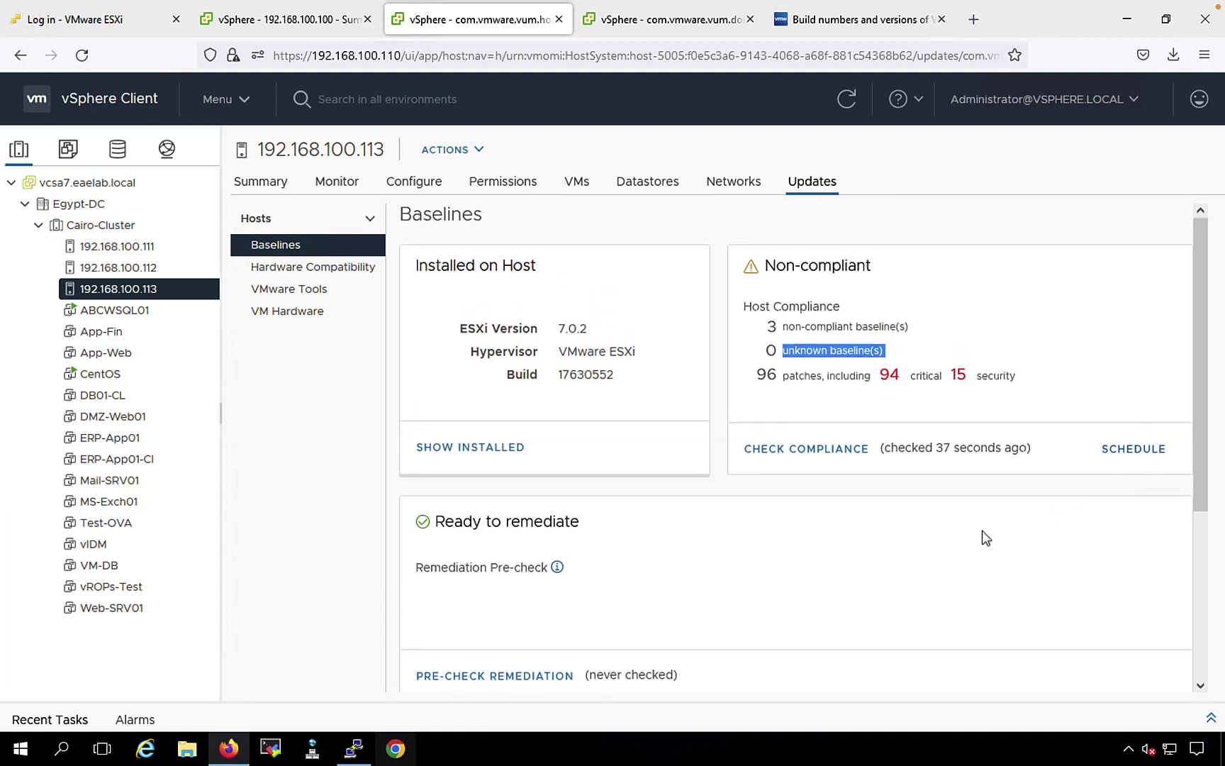
drag(1201, 418, 1203, 535)
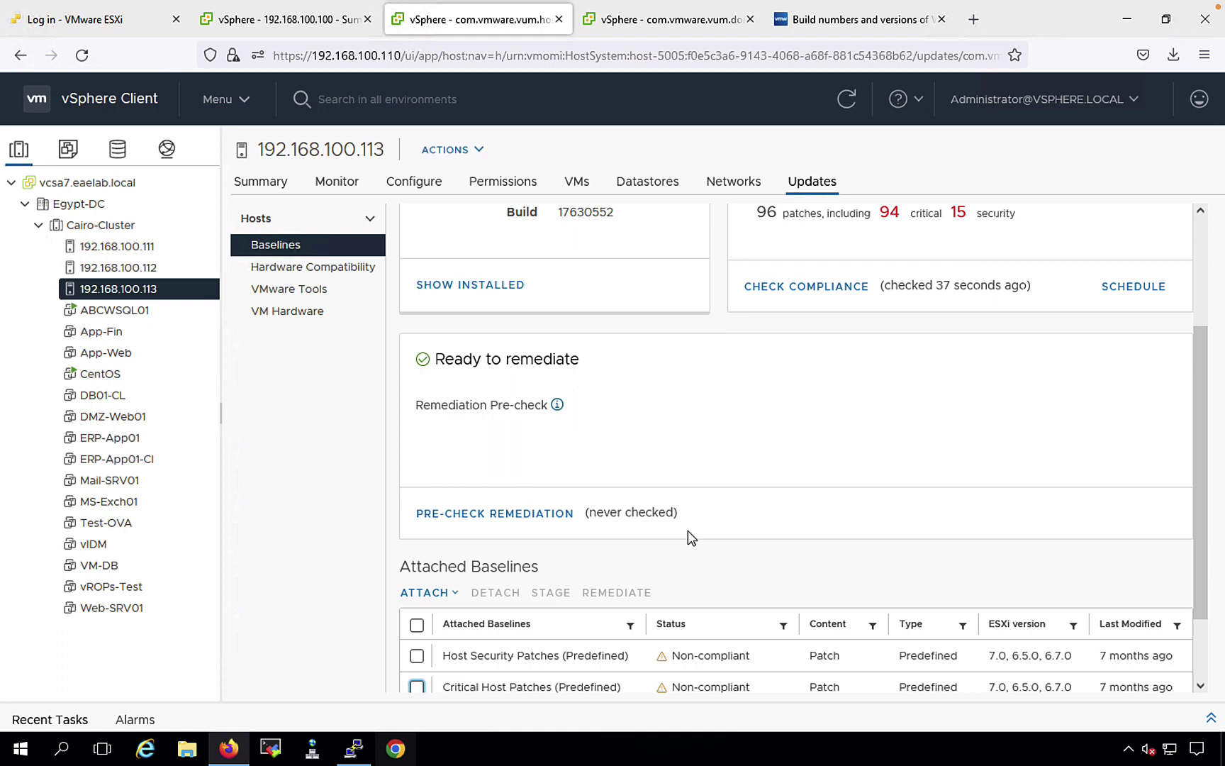
click(533, 514)
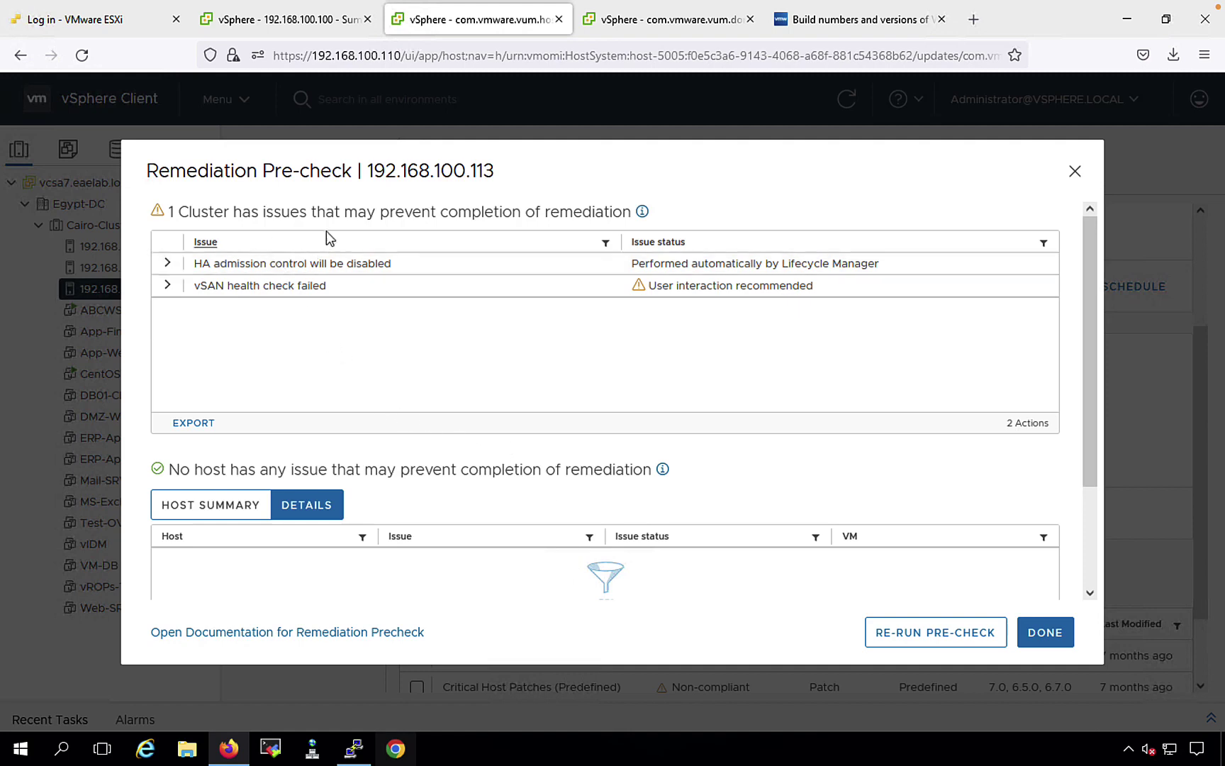
click(931, 647)
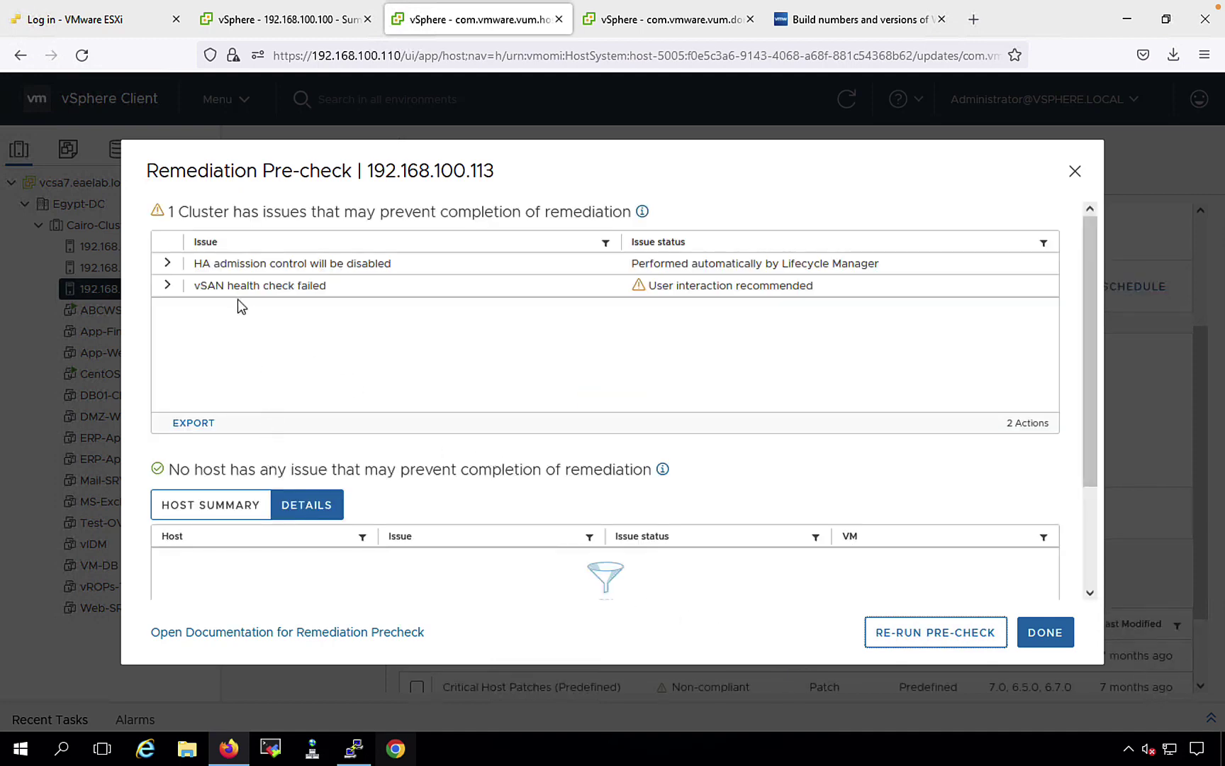
Step: Examine the pre-check's host summary and the vSAN health check and HA admission control details, then close the report and read the remediation status
click(221, 505)
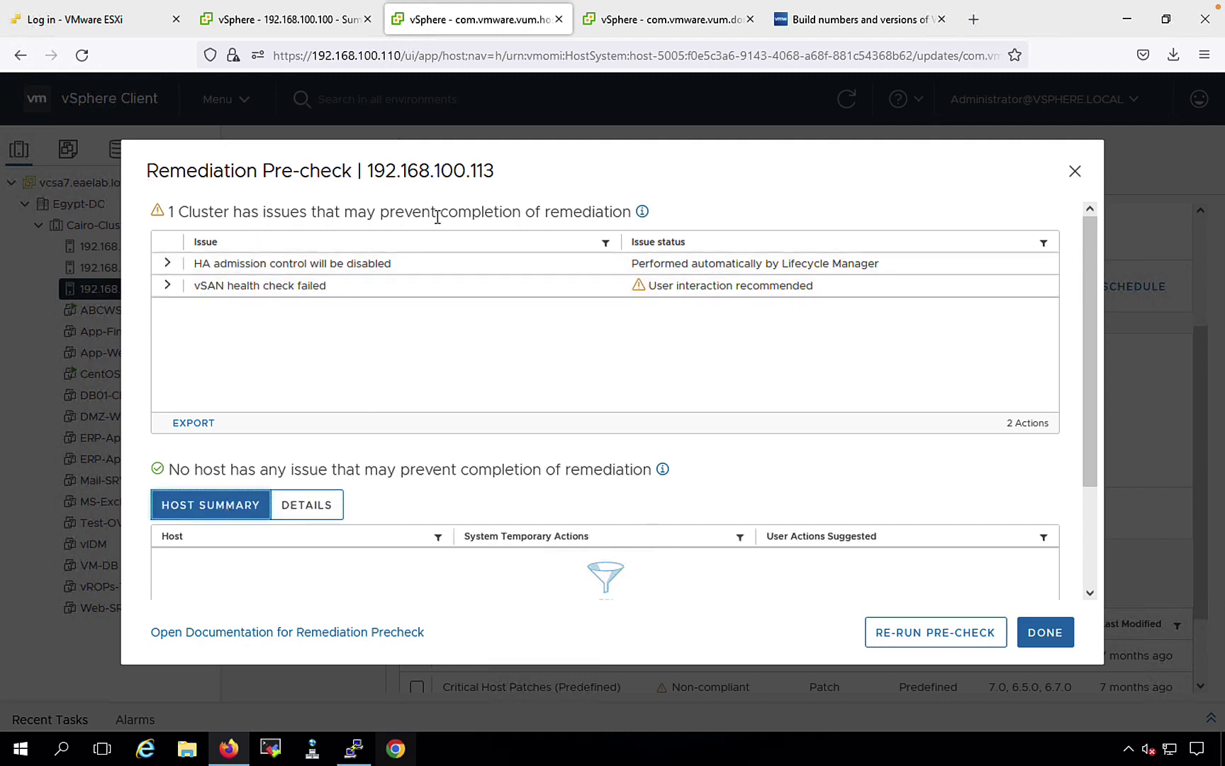
click(168, 286)
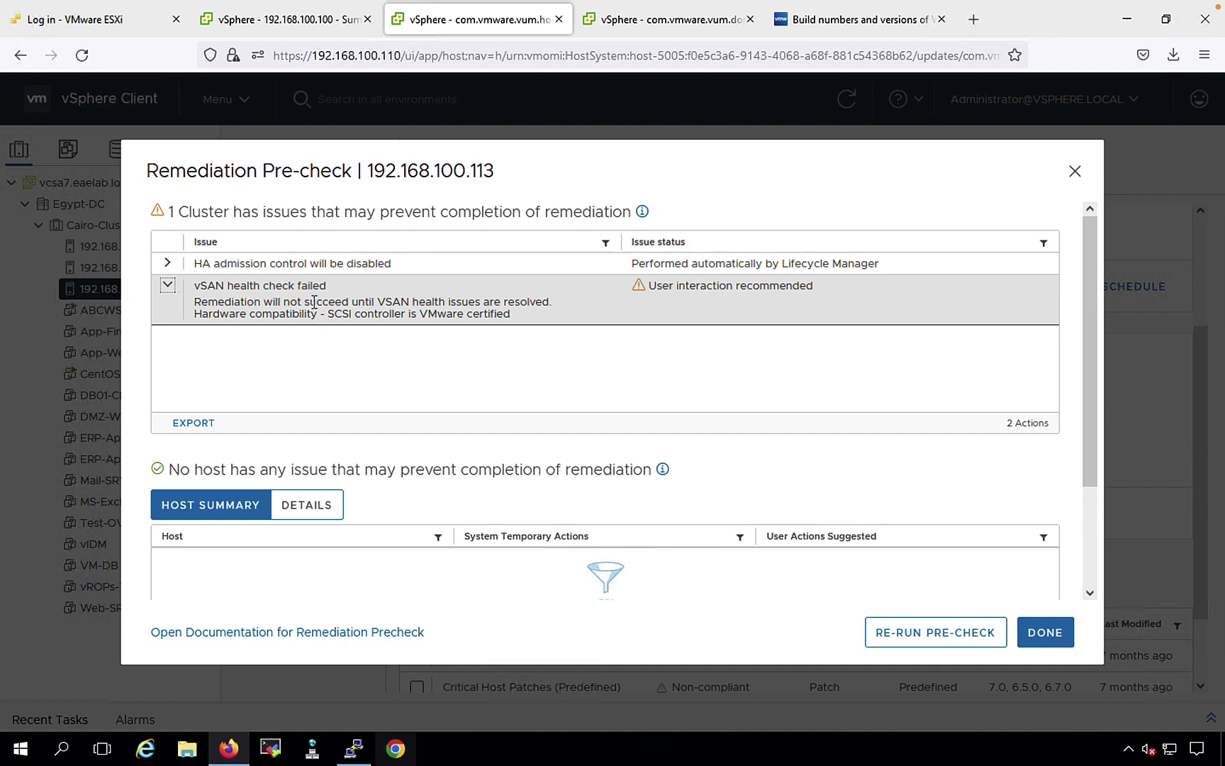
click(168, 286)
click(167, 263)
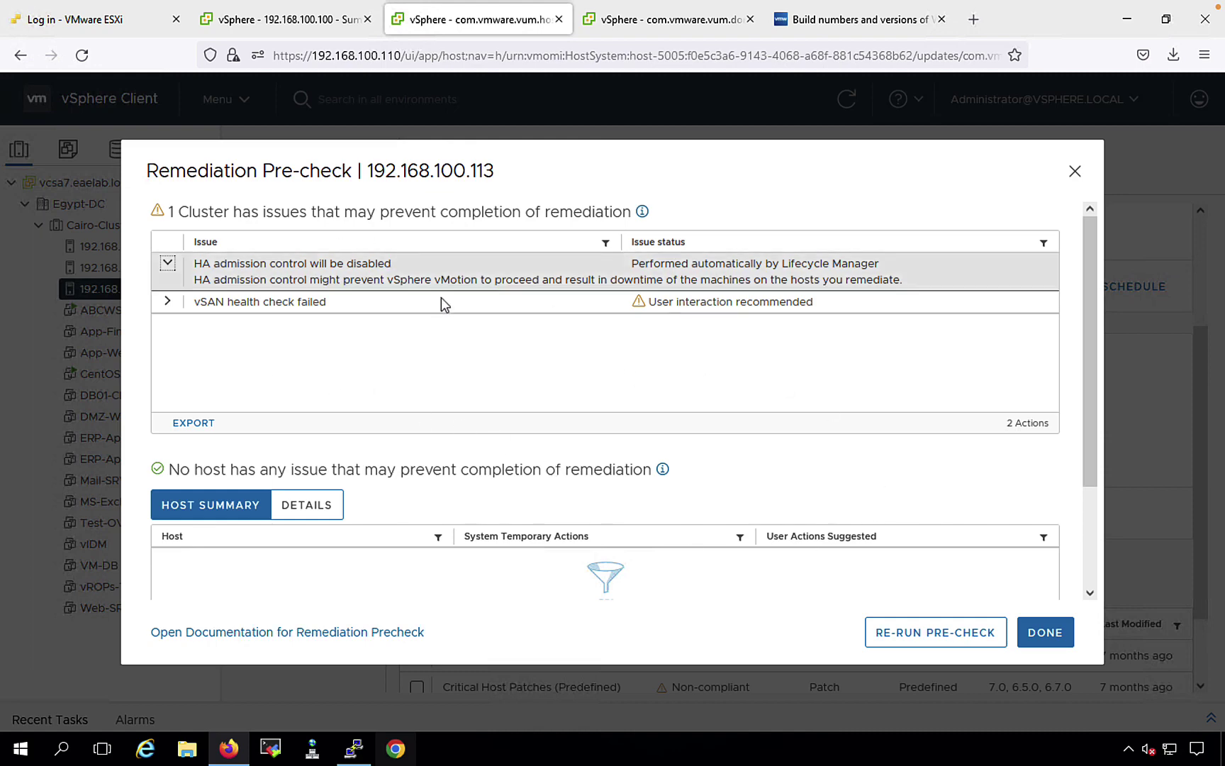
click(1045, 632)
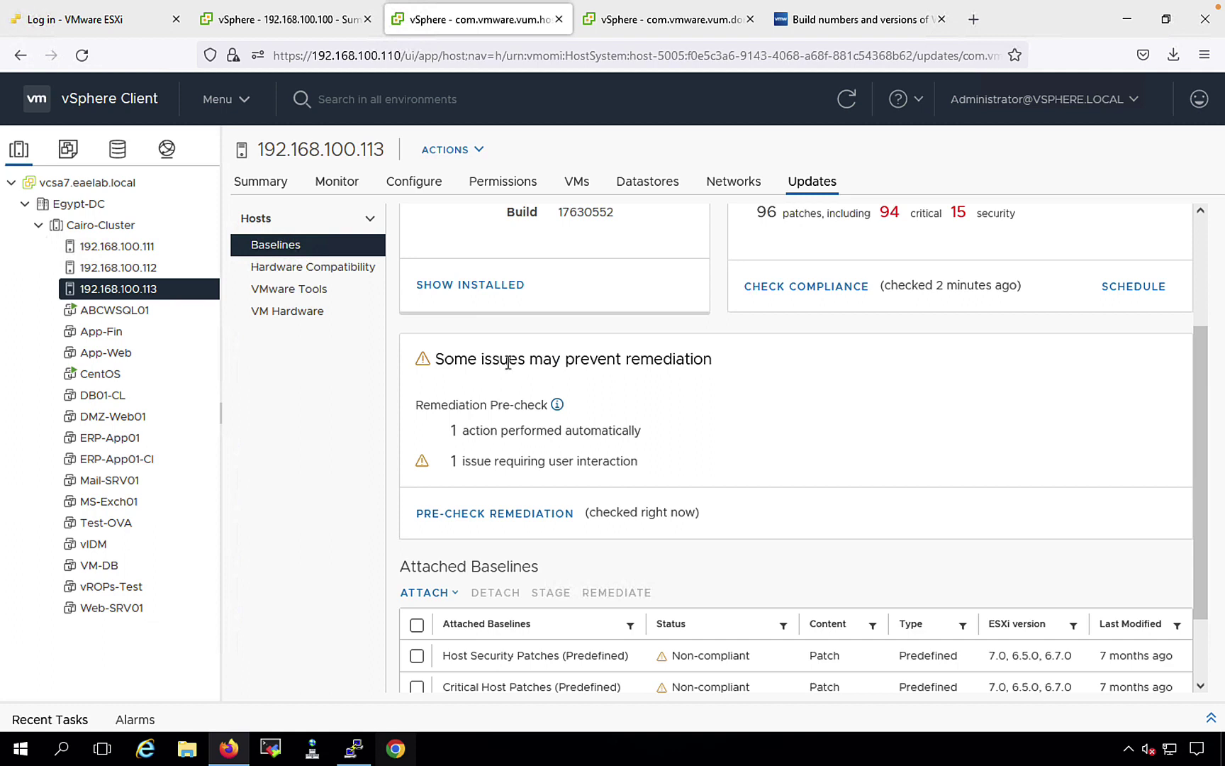
drag(508, 362, 705, 360)
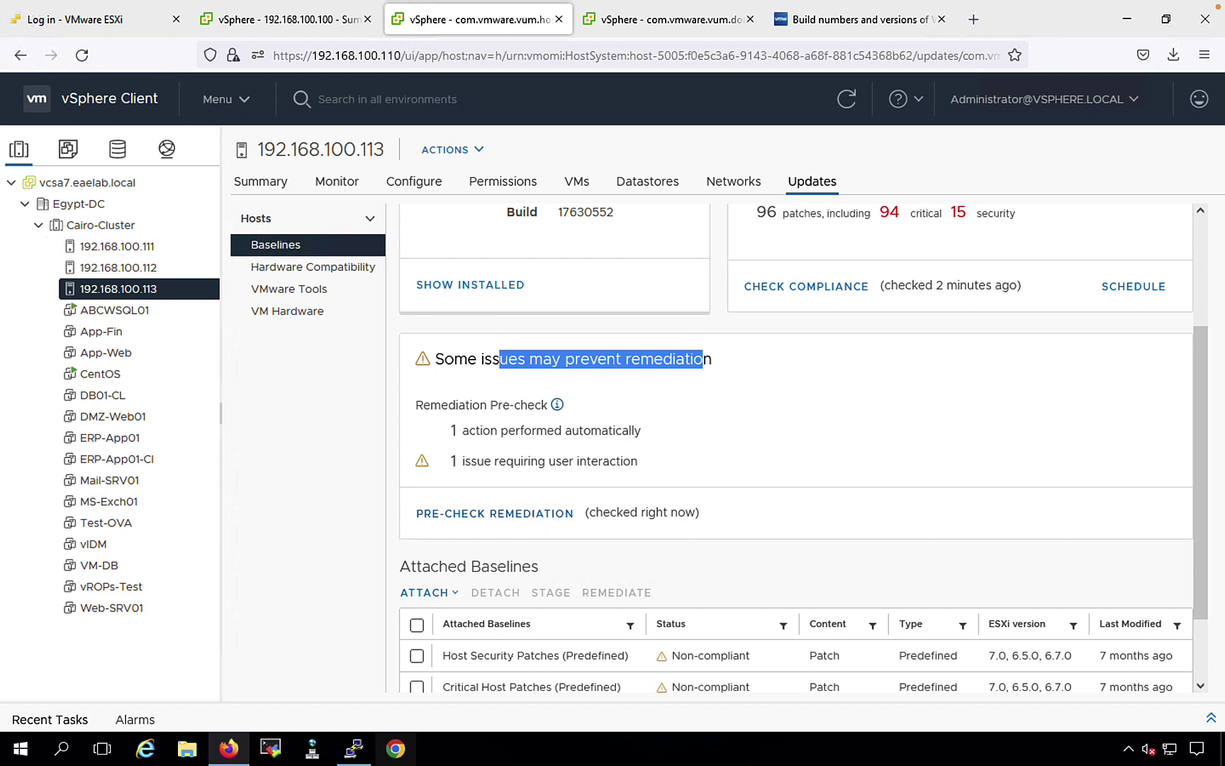
Step: Put host 192.168.100.113 into maintenance mode with Ensure accessibility vSAN data migration, moving powered-off and suspended virtual machines to other hosts
scroll(1202, 496, down, 3)
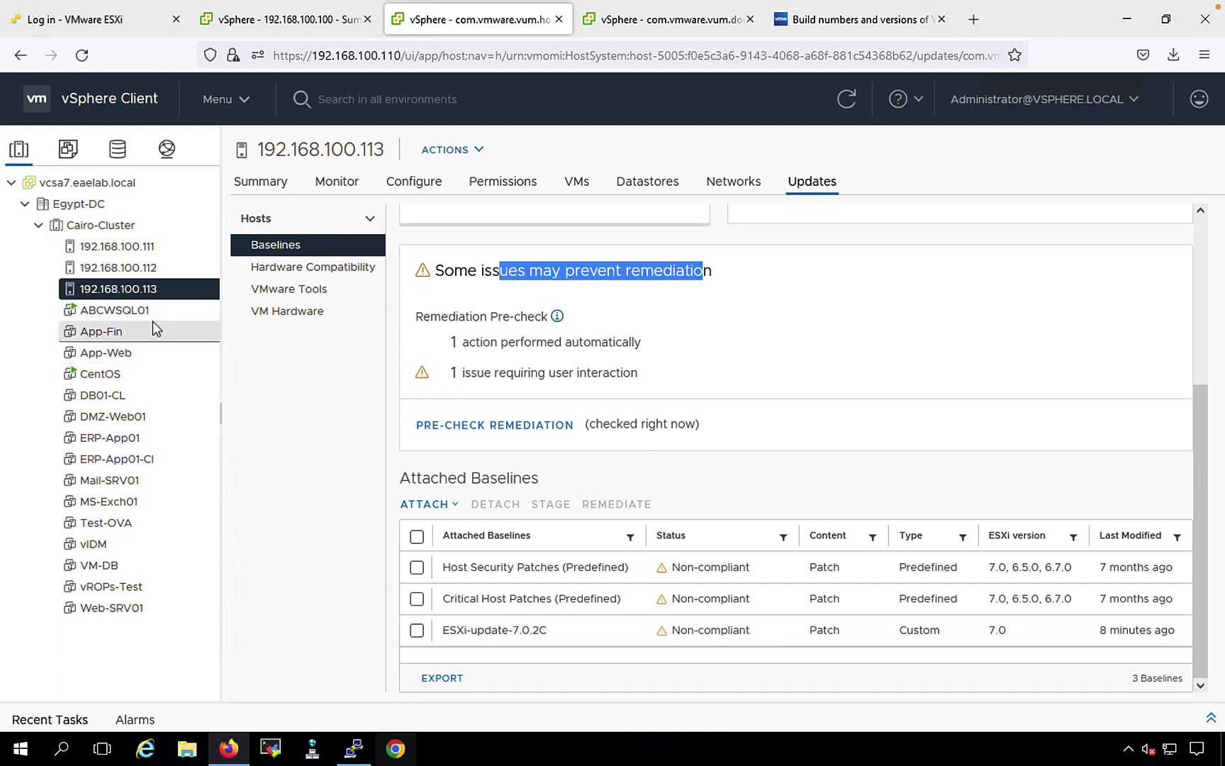
right_click(137, 294)
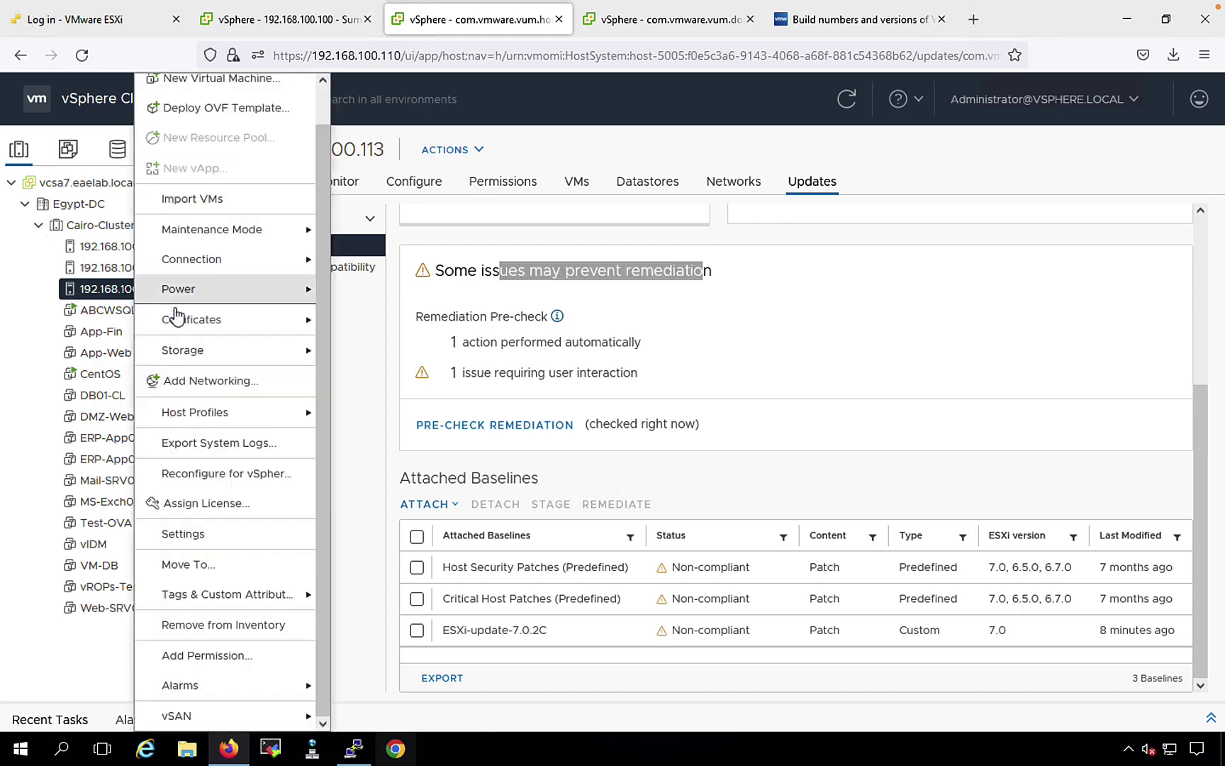
mouse_move(243, 238)
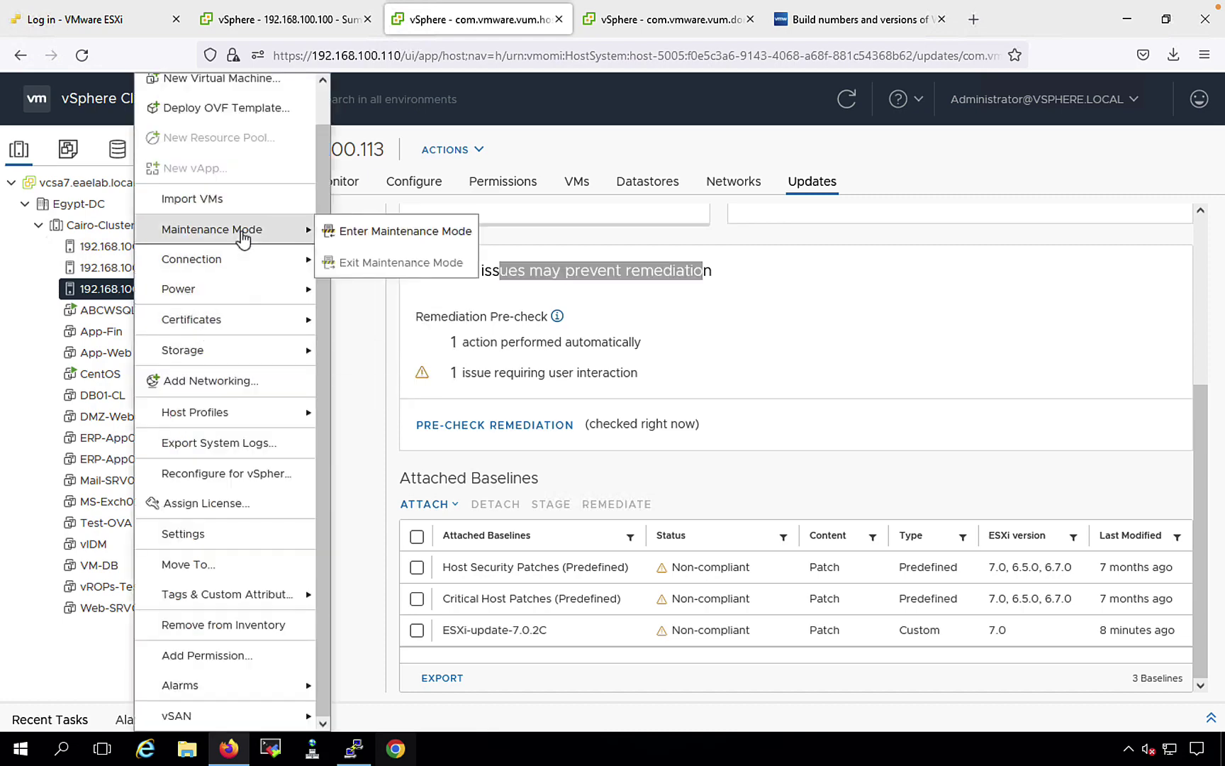
click(386, 240)
click(542, 401)
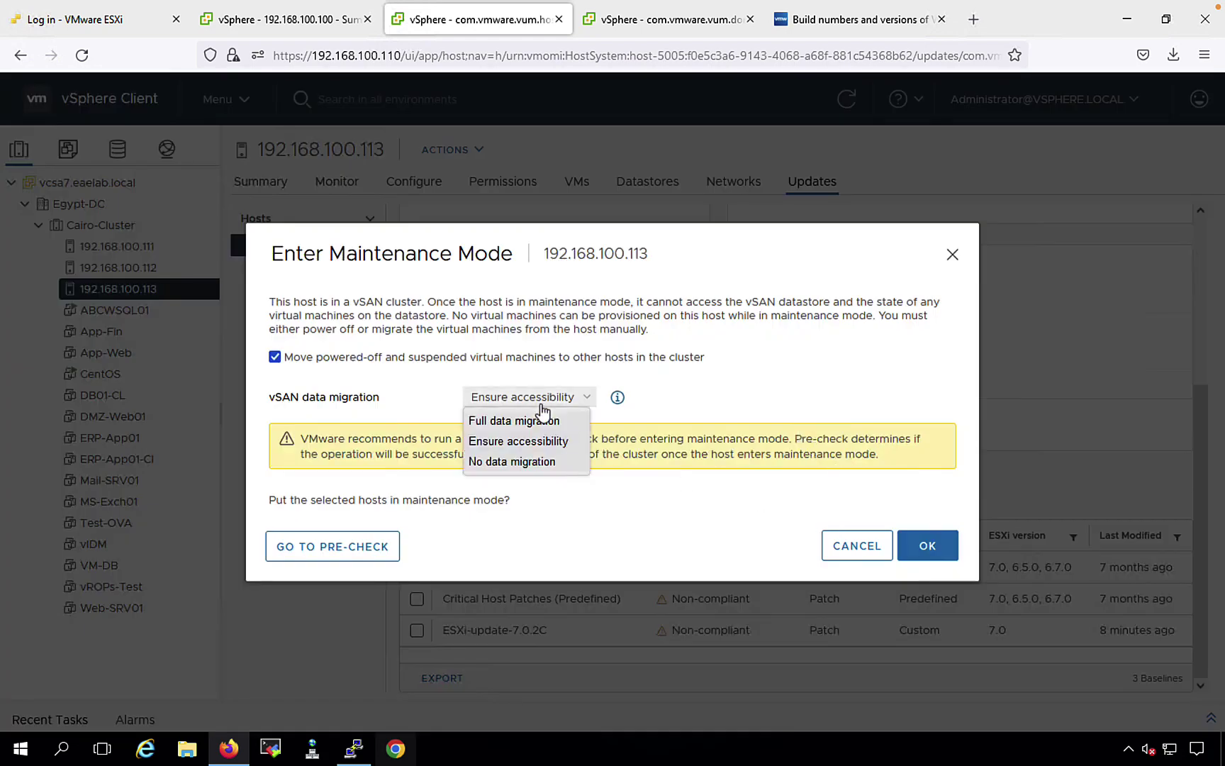
click(542, 404)
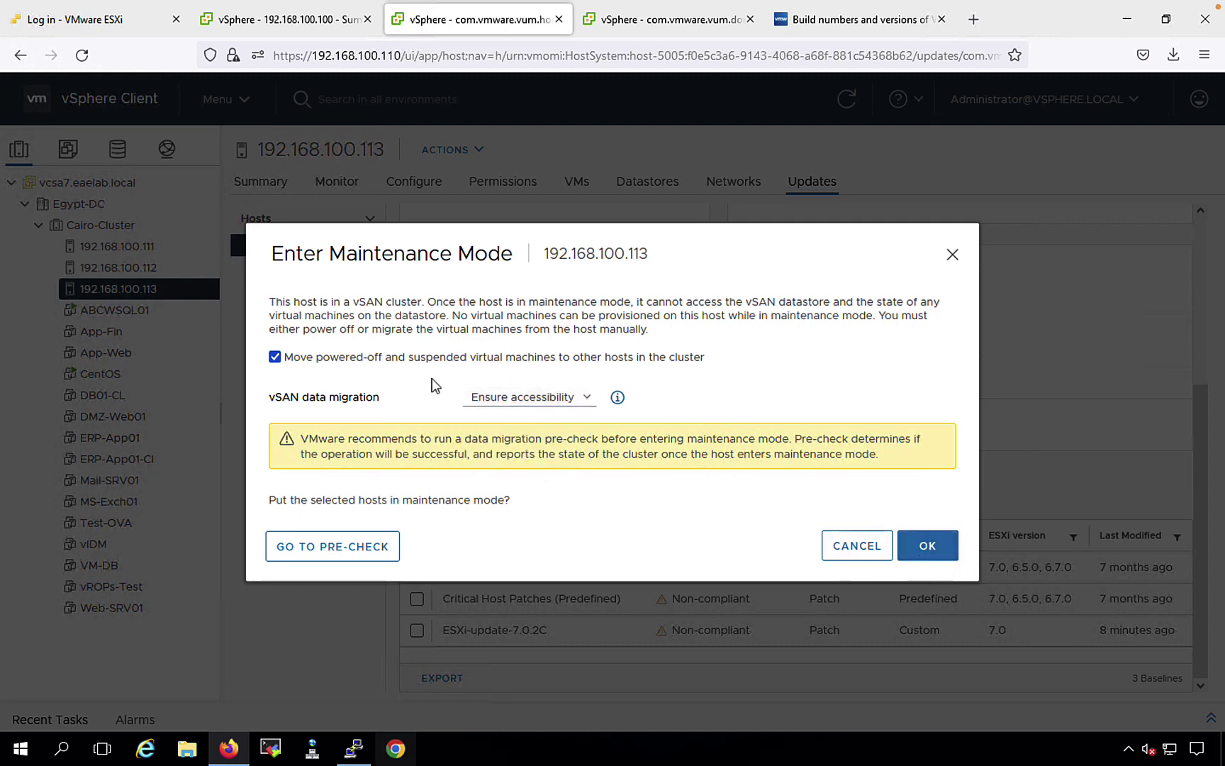
click(936, 560)
click(817, 477)
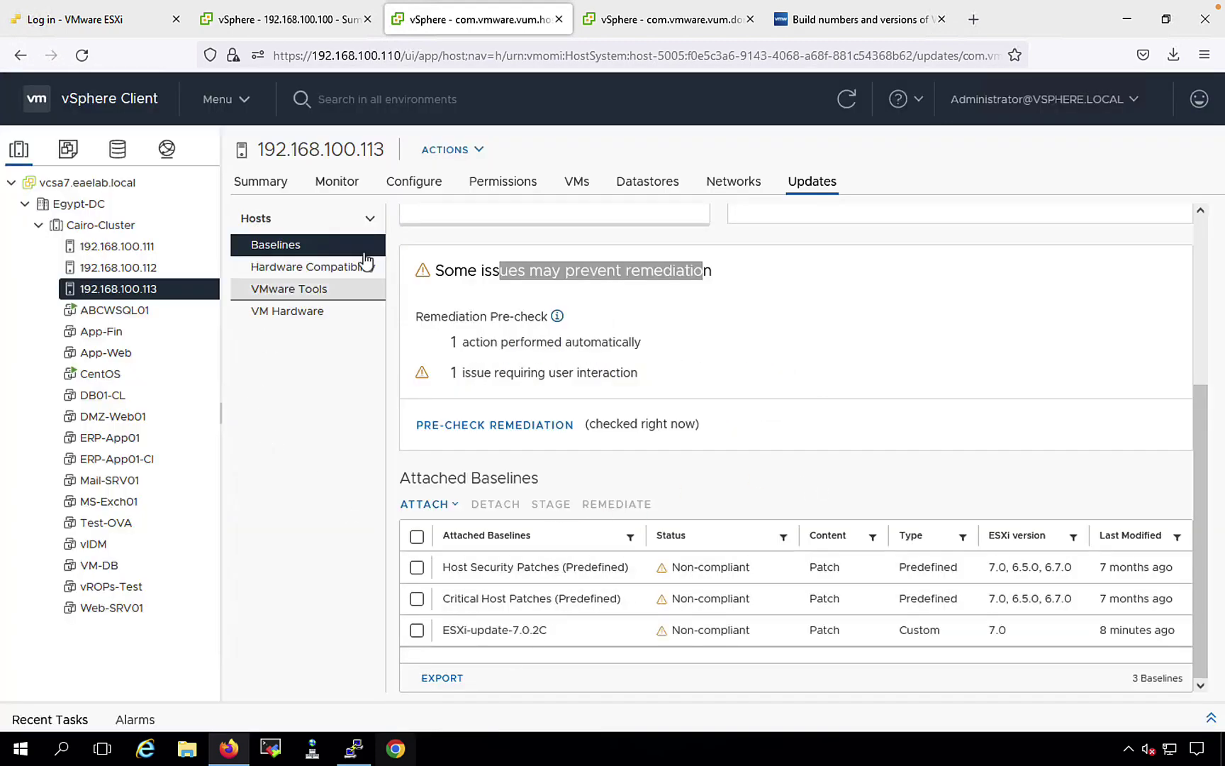
Step: Check the summary and virtual machines of host 192.168.100.113 and follow its maintenance mode task, refreshing the view
click(268, 185)
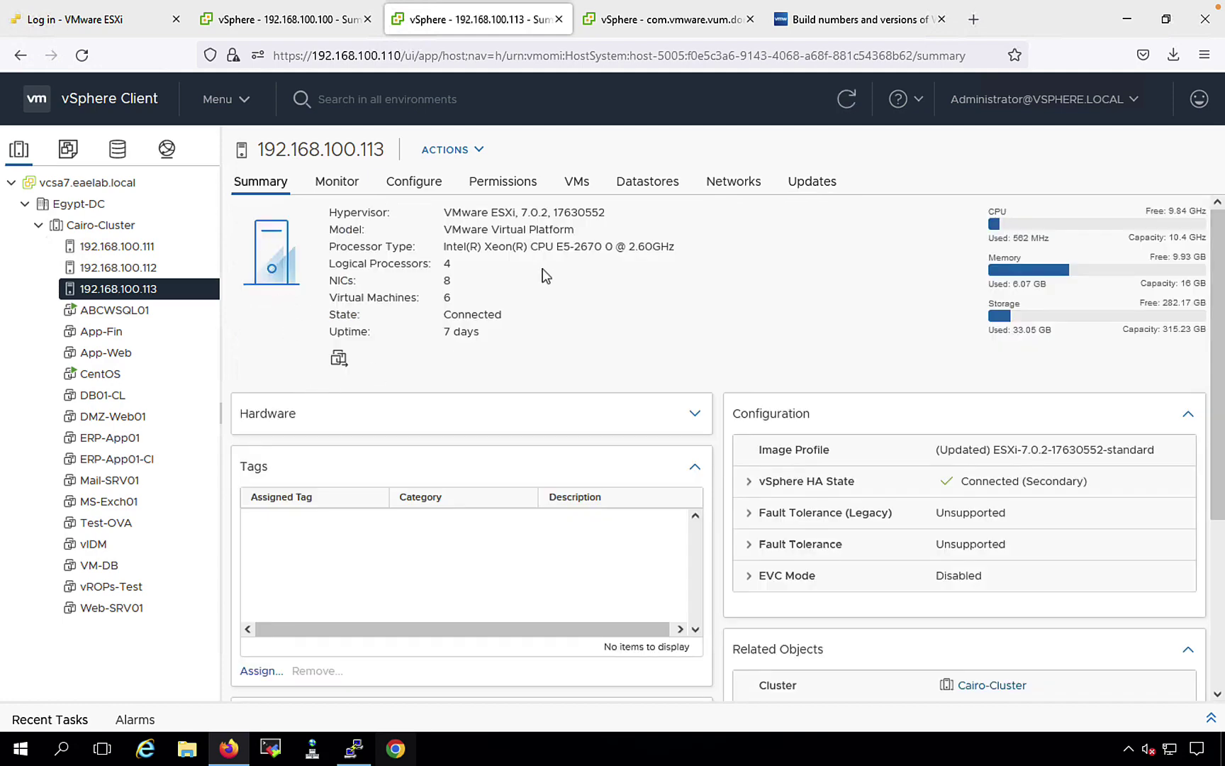
click(578, 183)
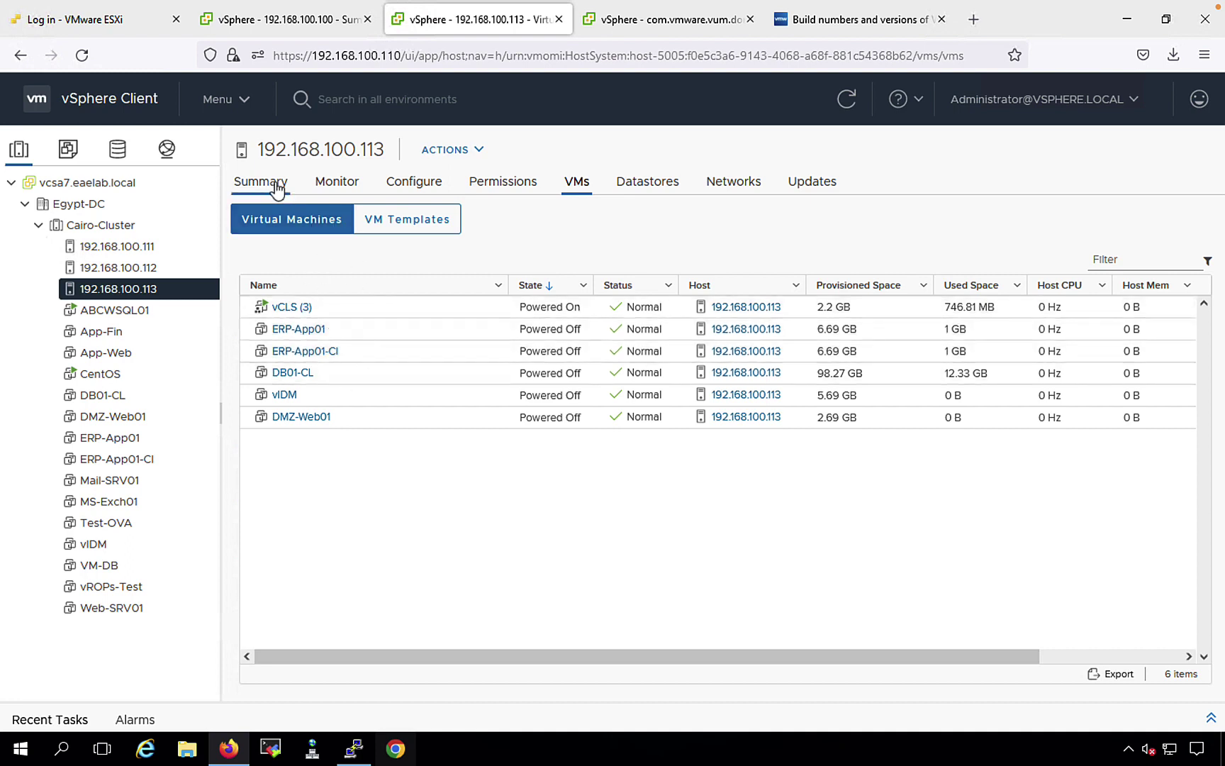
click(336, 183)
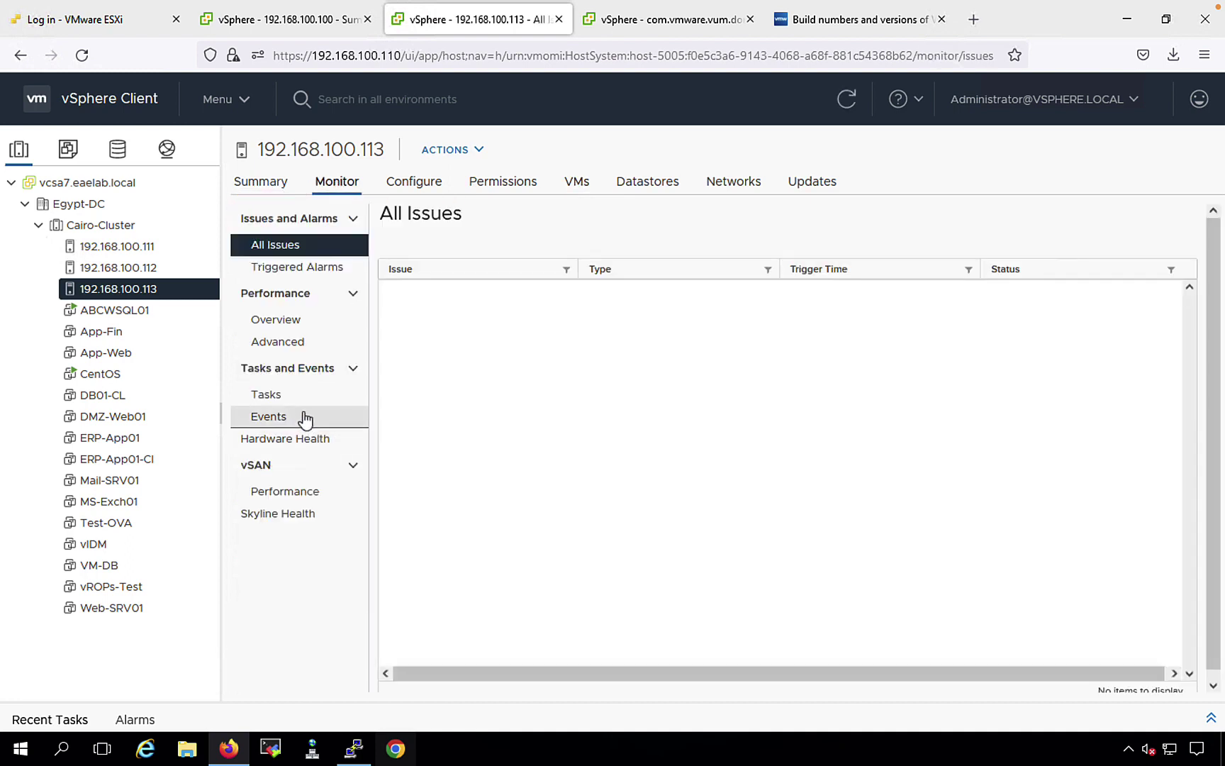
click(297, 406)
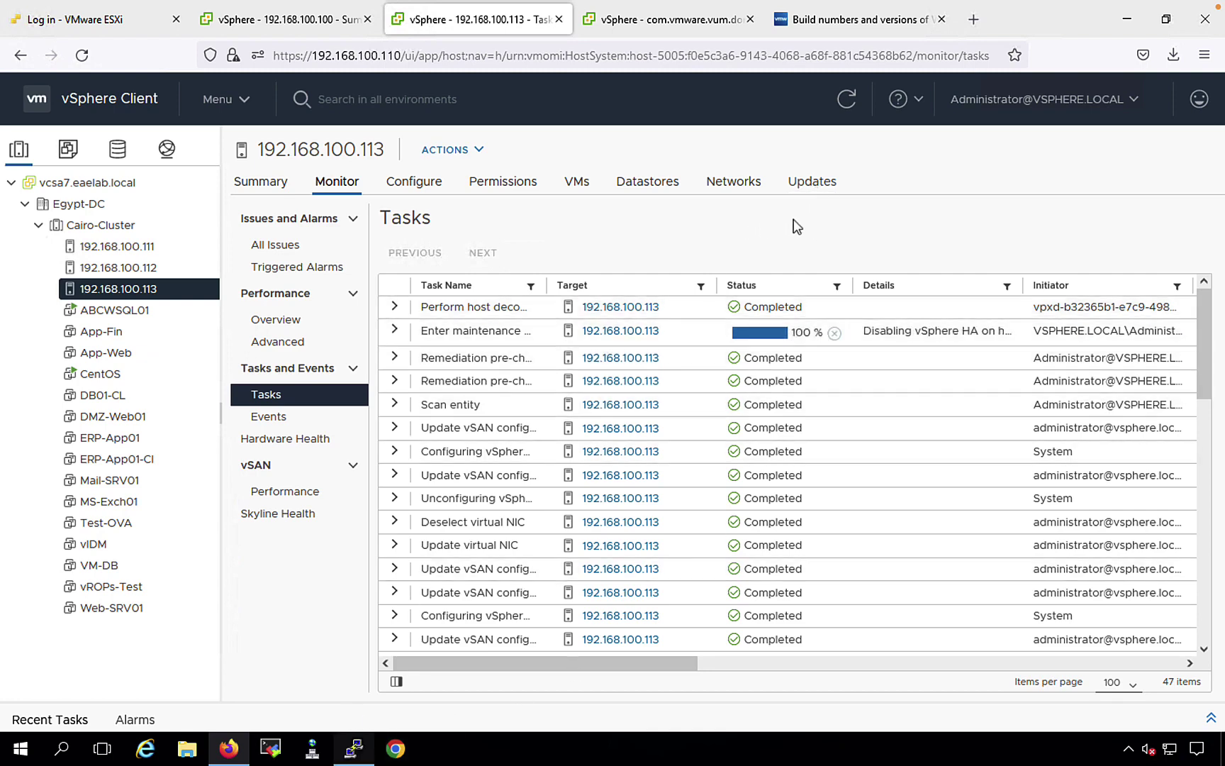
click(839, 110)
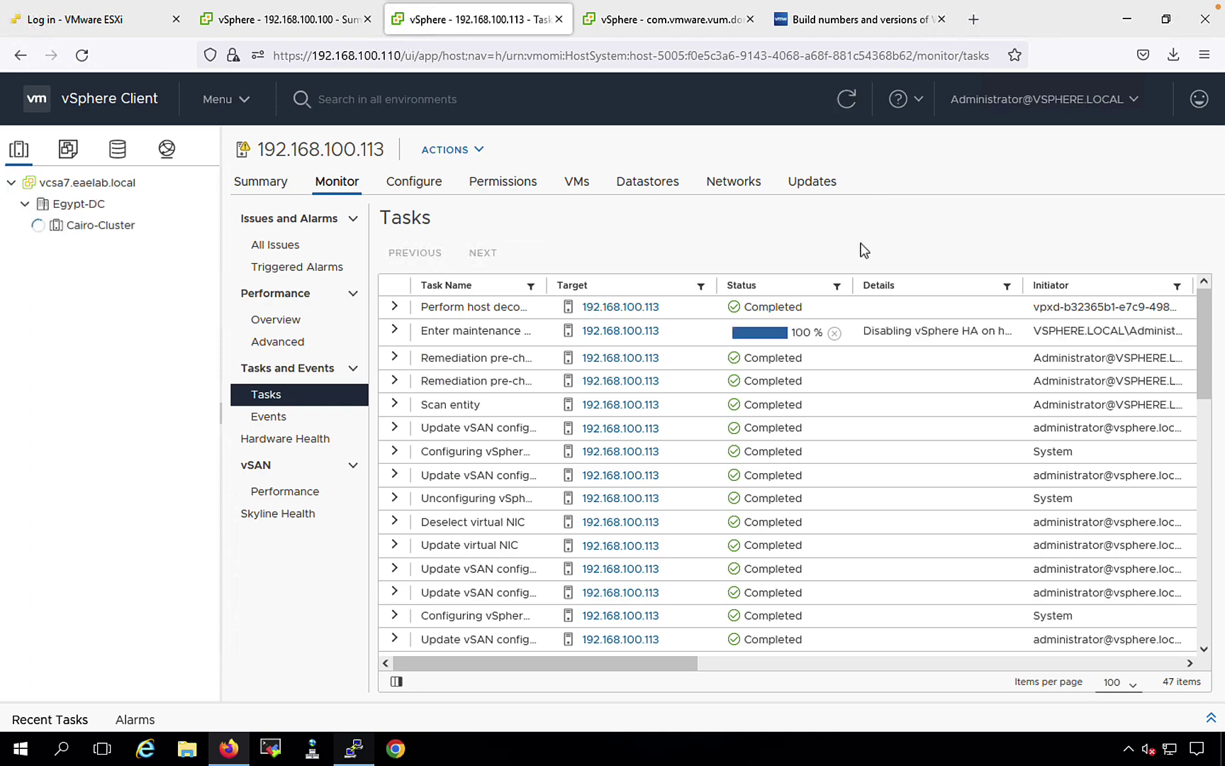
Step: Remediate host 192.168.100.113 with the attached ESXi-update-7.0.2C baseline
click(810, 186)
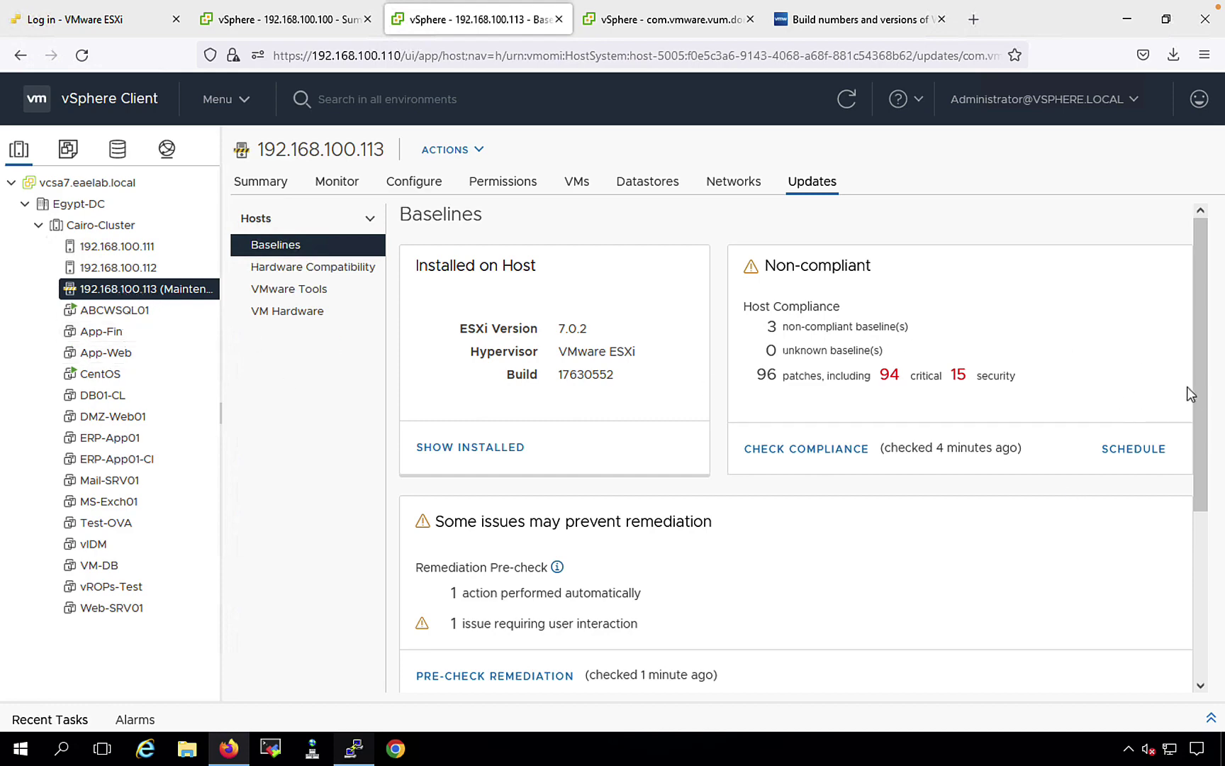
drag(1201, 415, 1203, 581)
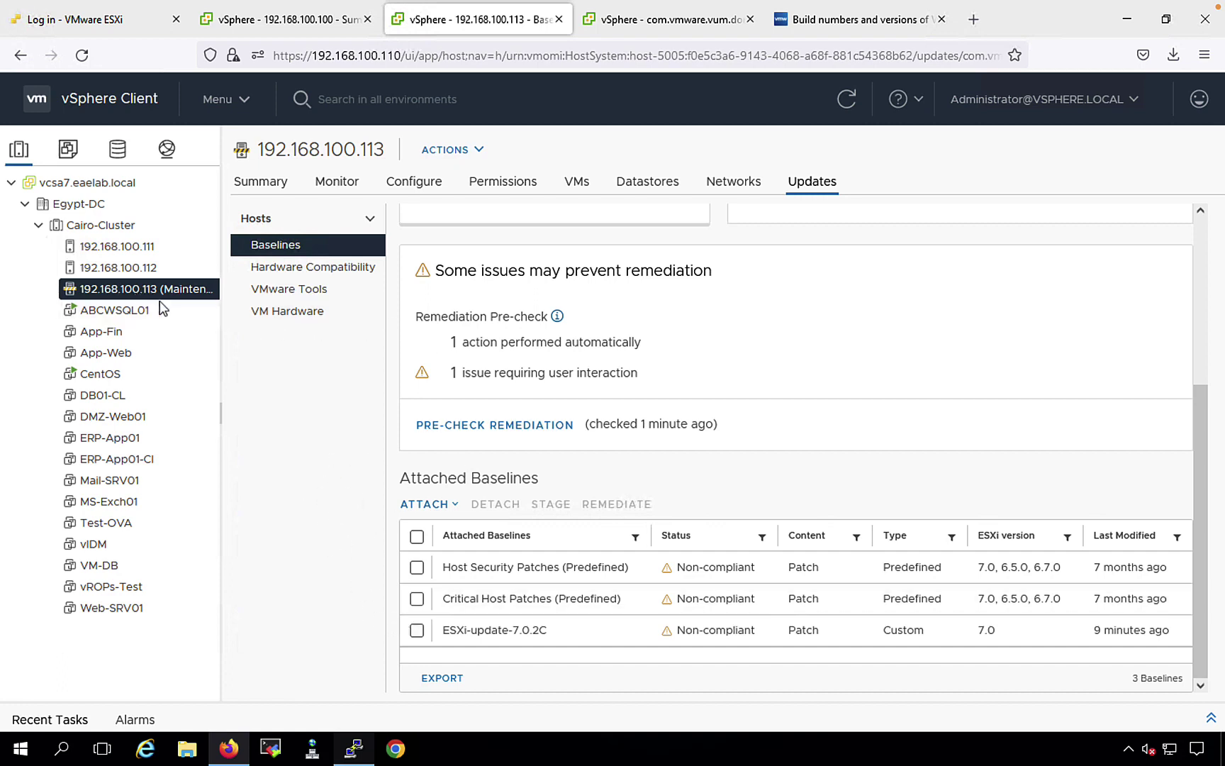
click(417, 631)
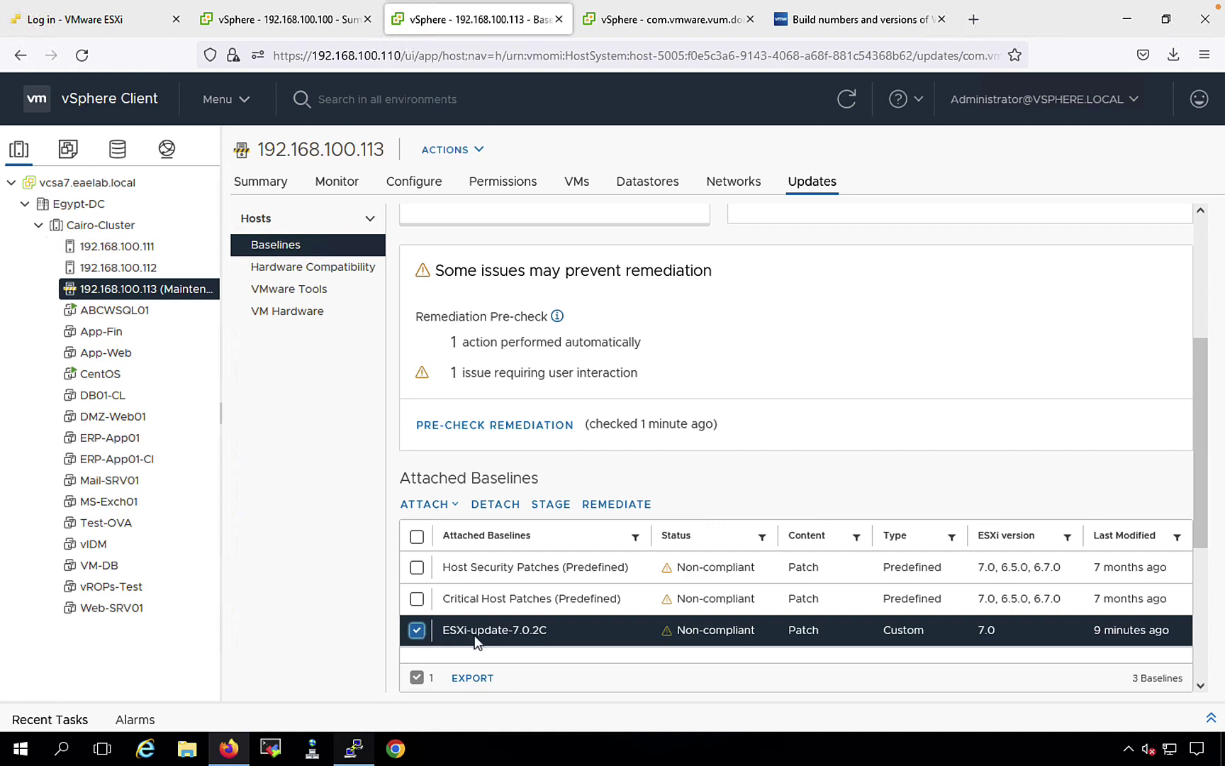
click(627, 509)
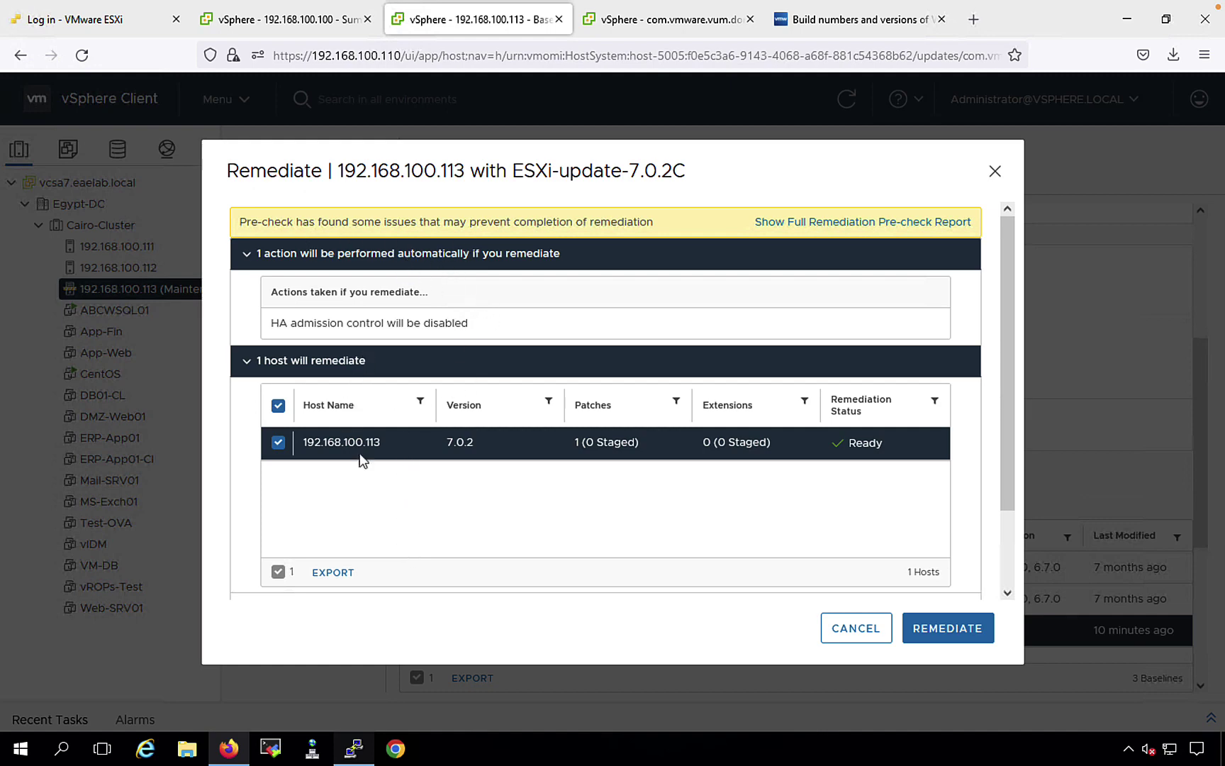
click(856, 629)
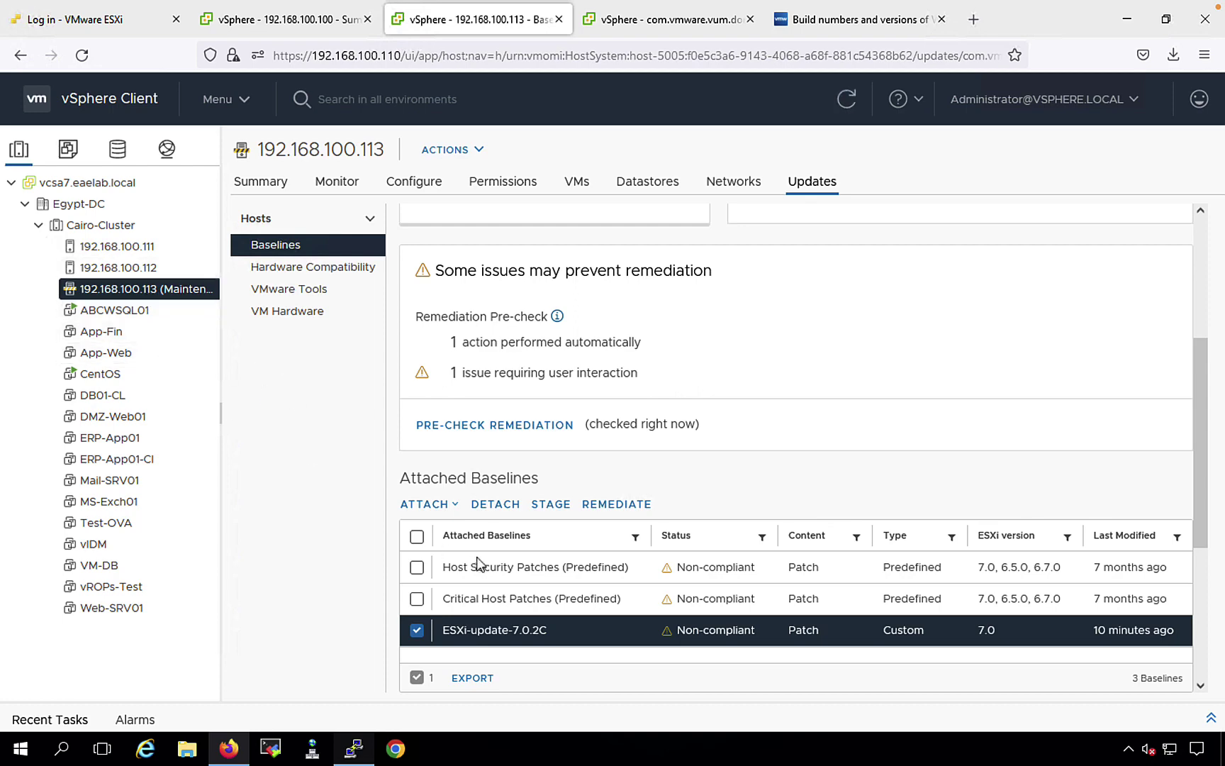
click(631, 506)
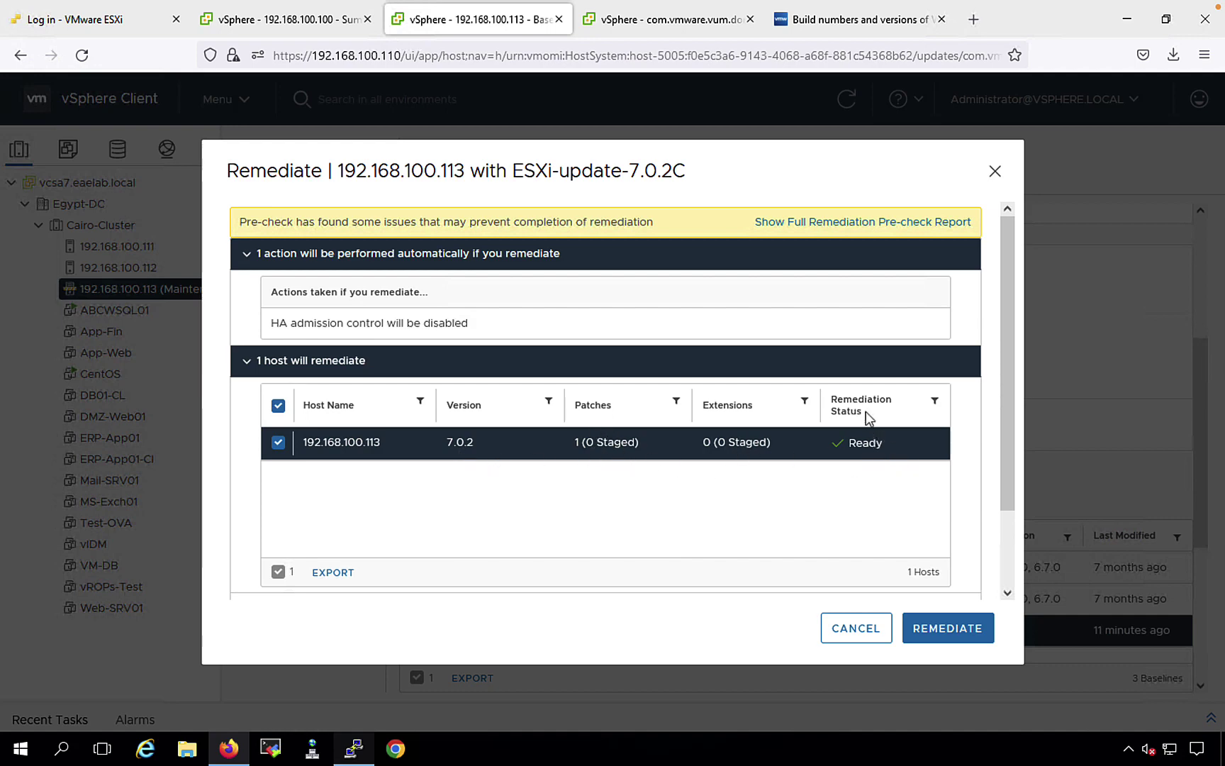
click(947, 628)
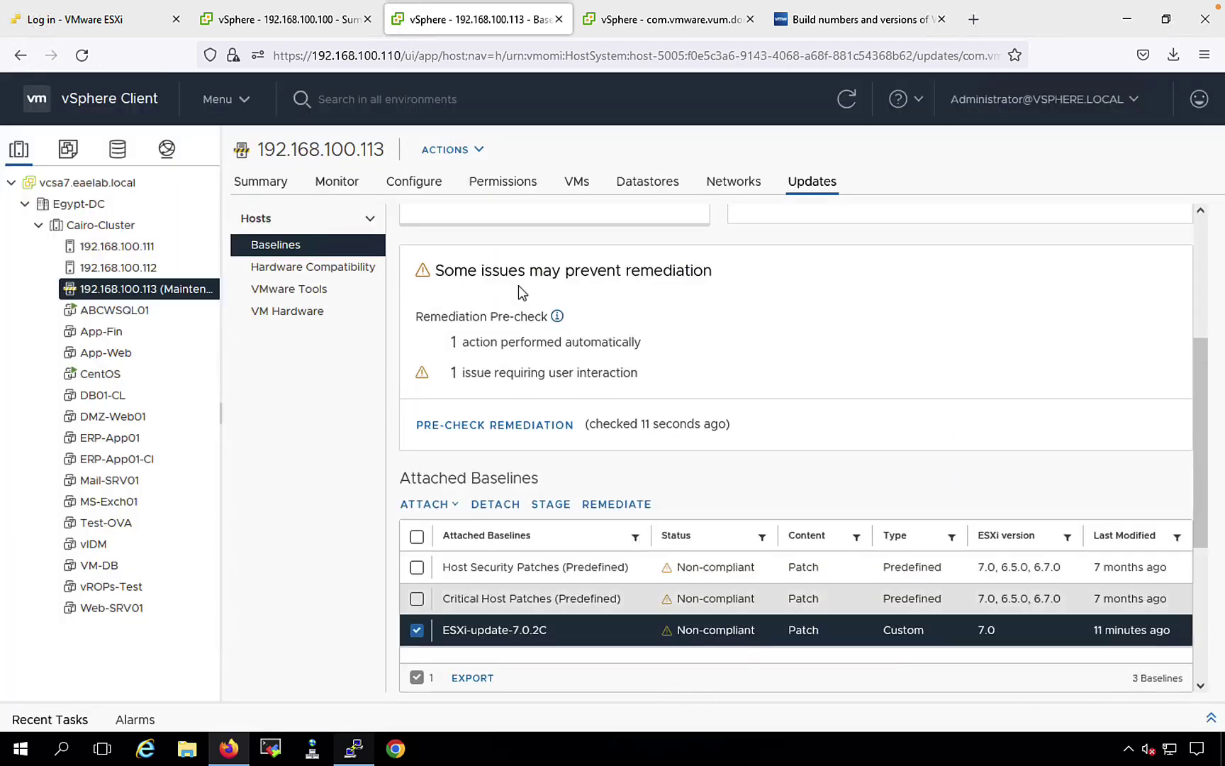
Step: Follow the remediation task of host 192.168.100.113 in its task list and the recent tasks, then check the host's hypervisor build
click(337, 181)
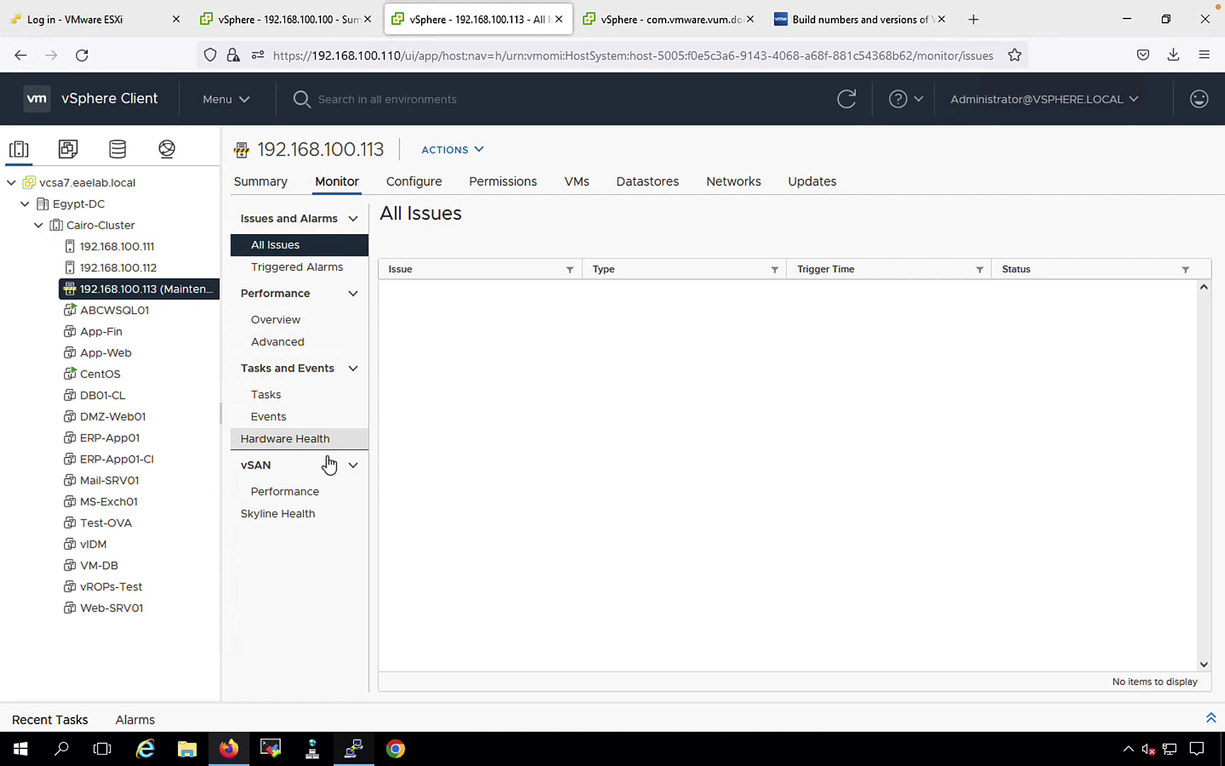
click(290, 401)
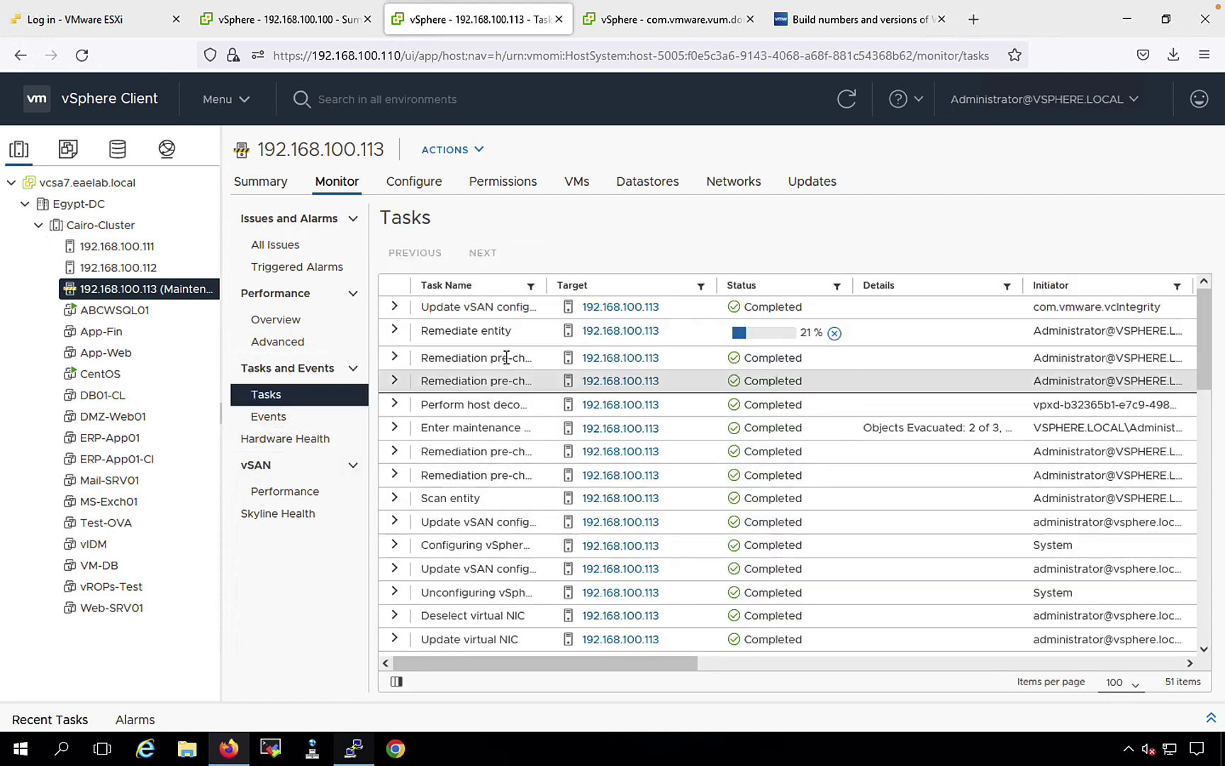
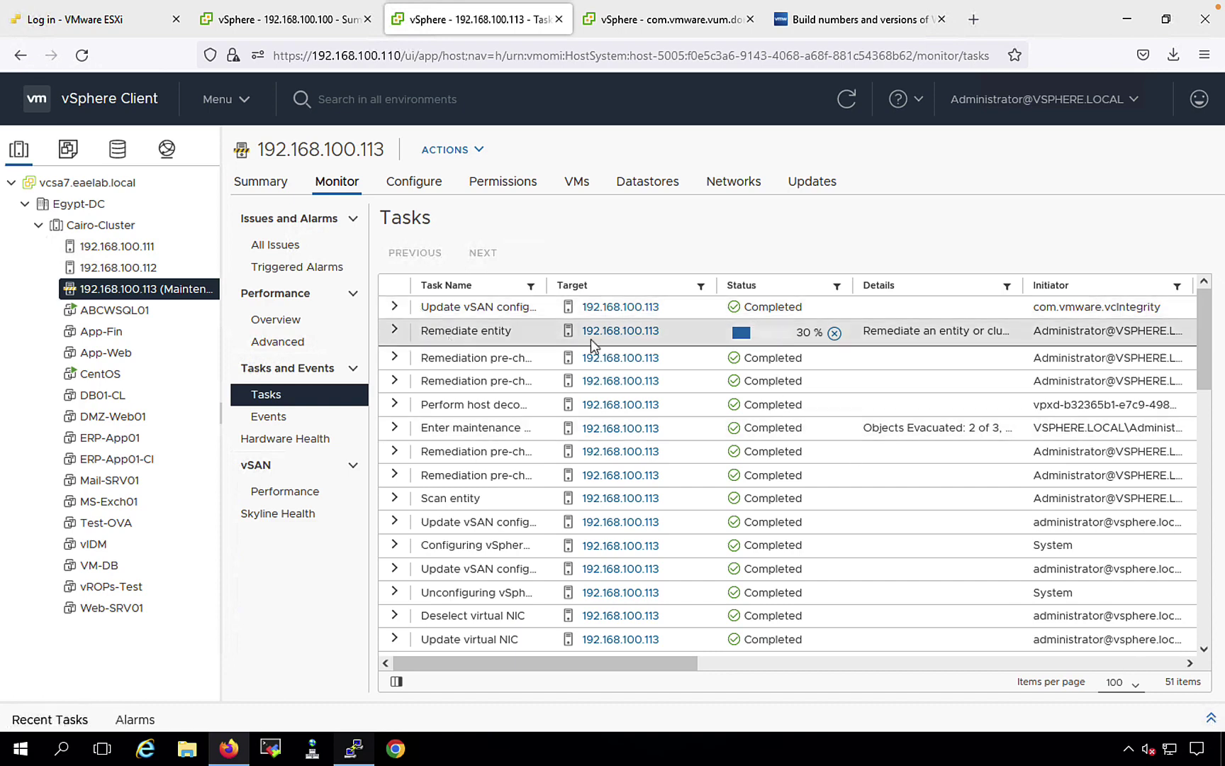
click(1210, 719)
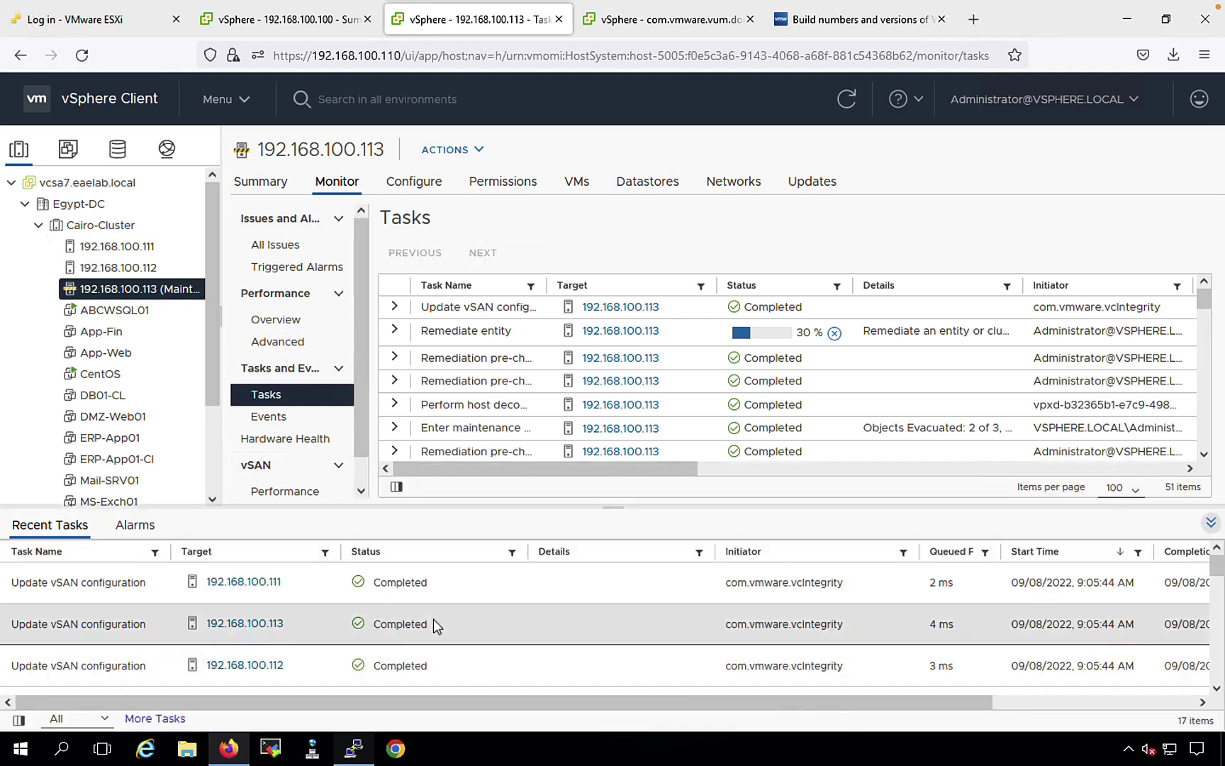
click(1210, 525)
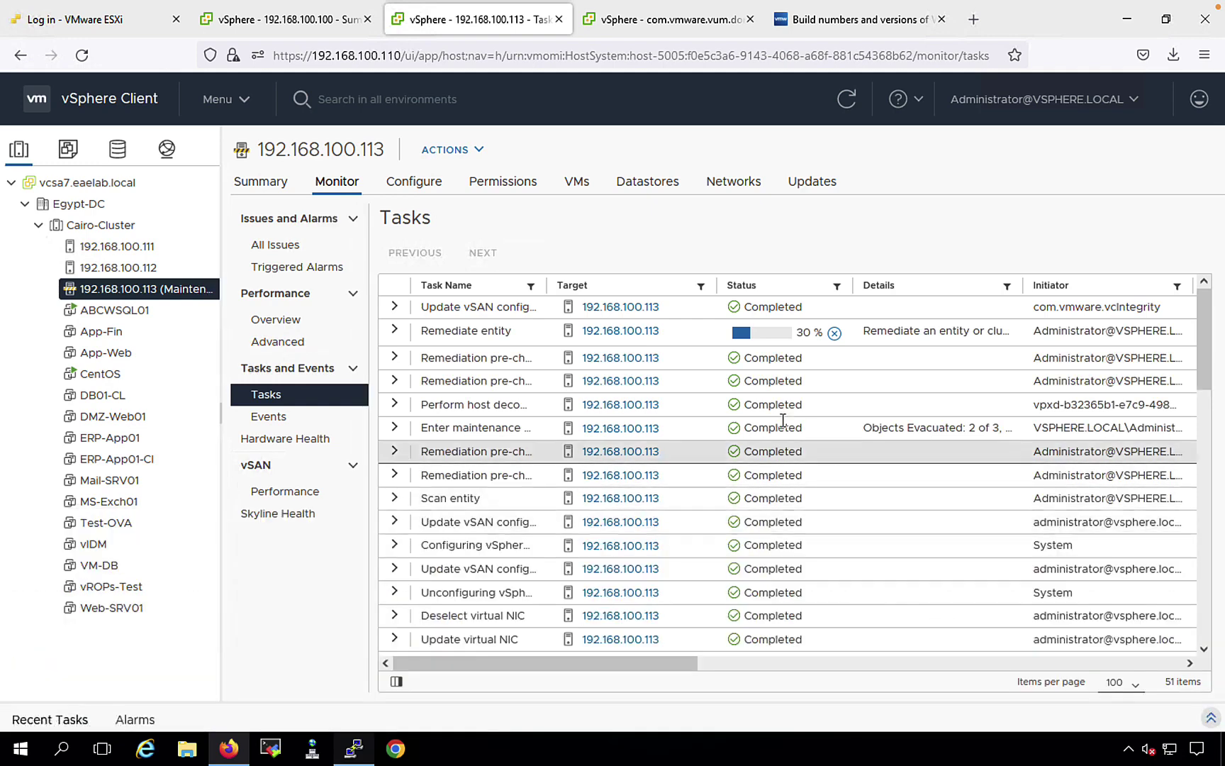
click(283, 192)
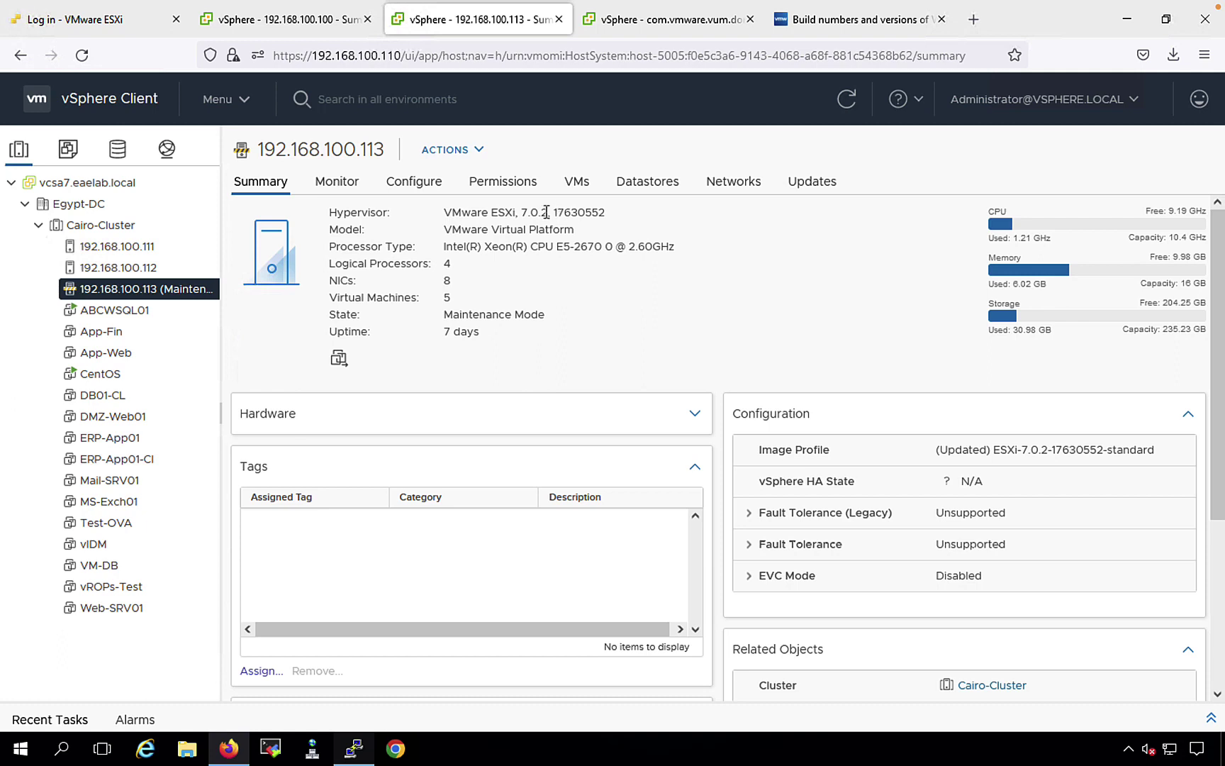
drag(552, 212, 609, 219)
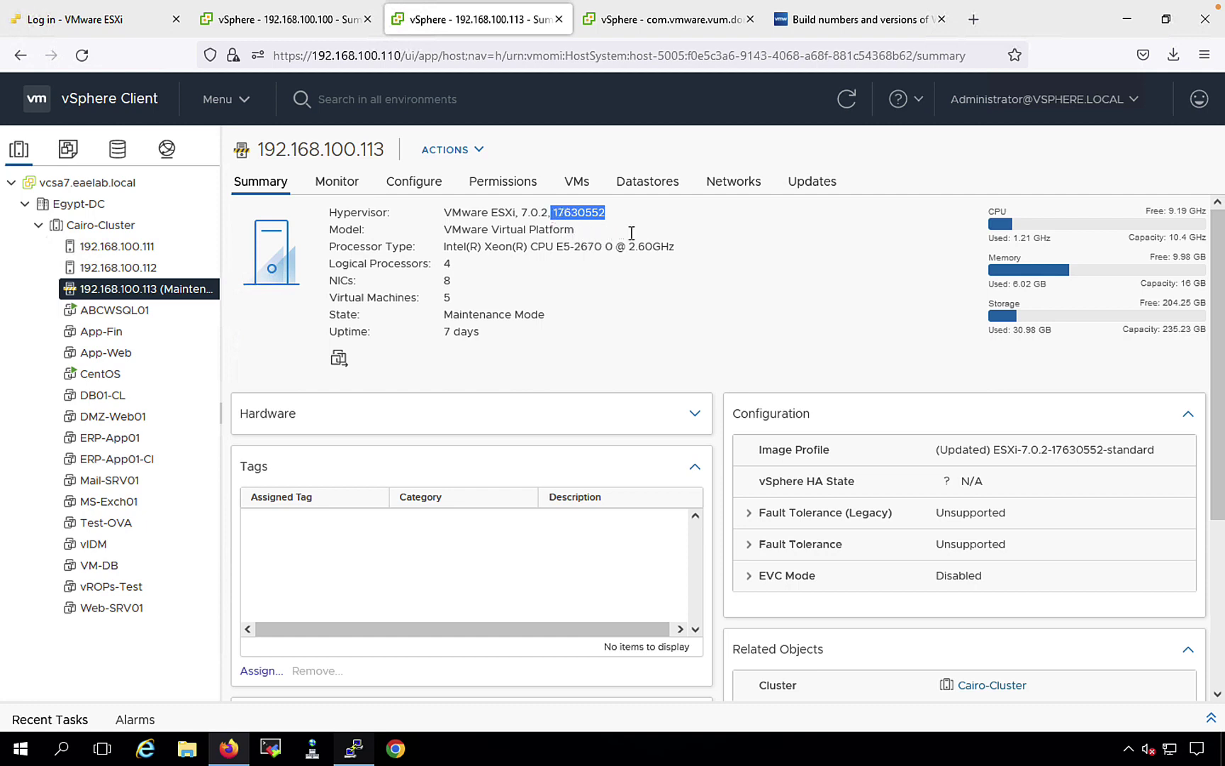
Step: Review the install, host reboot and Remediate entity tasks in the task list of host 192.168.100.113
click(342, 183)
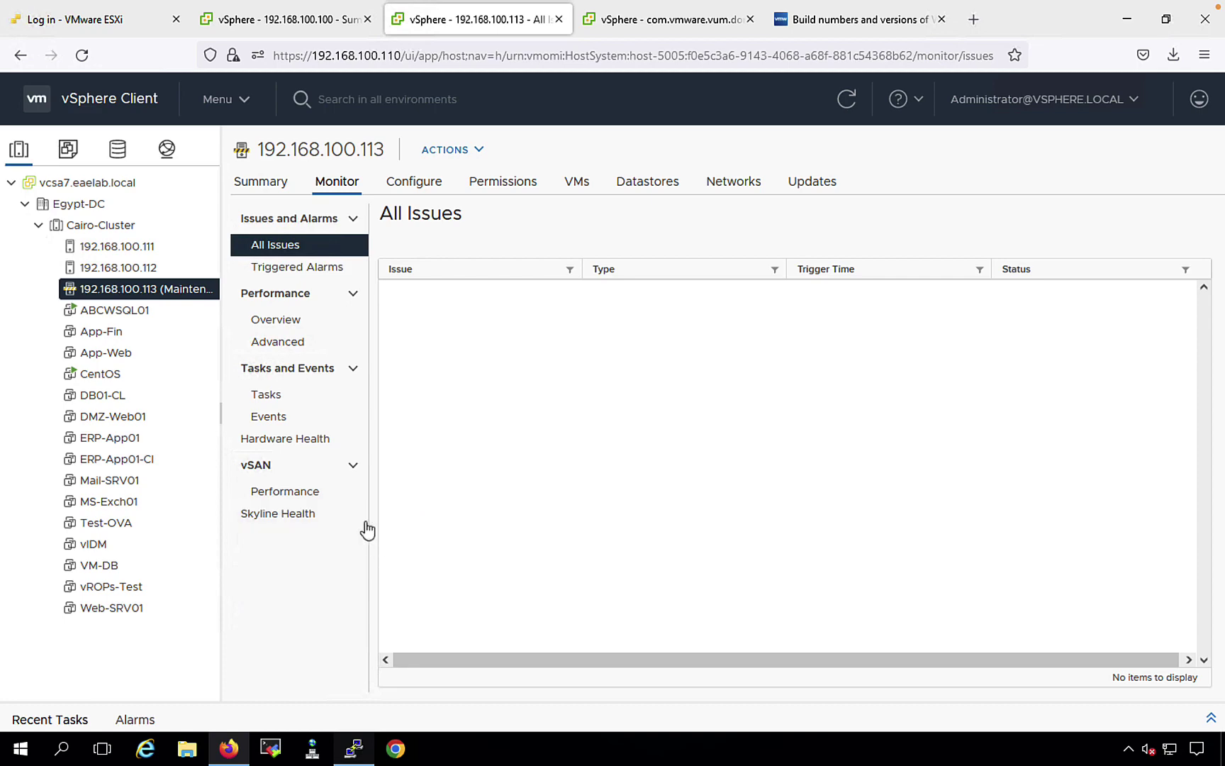
click(292, 399)
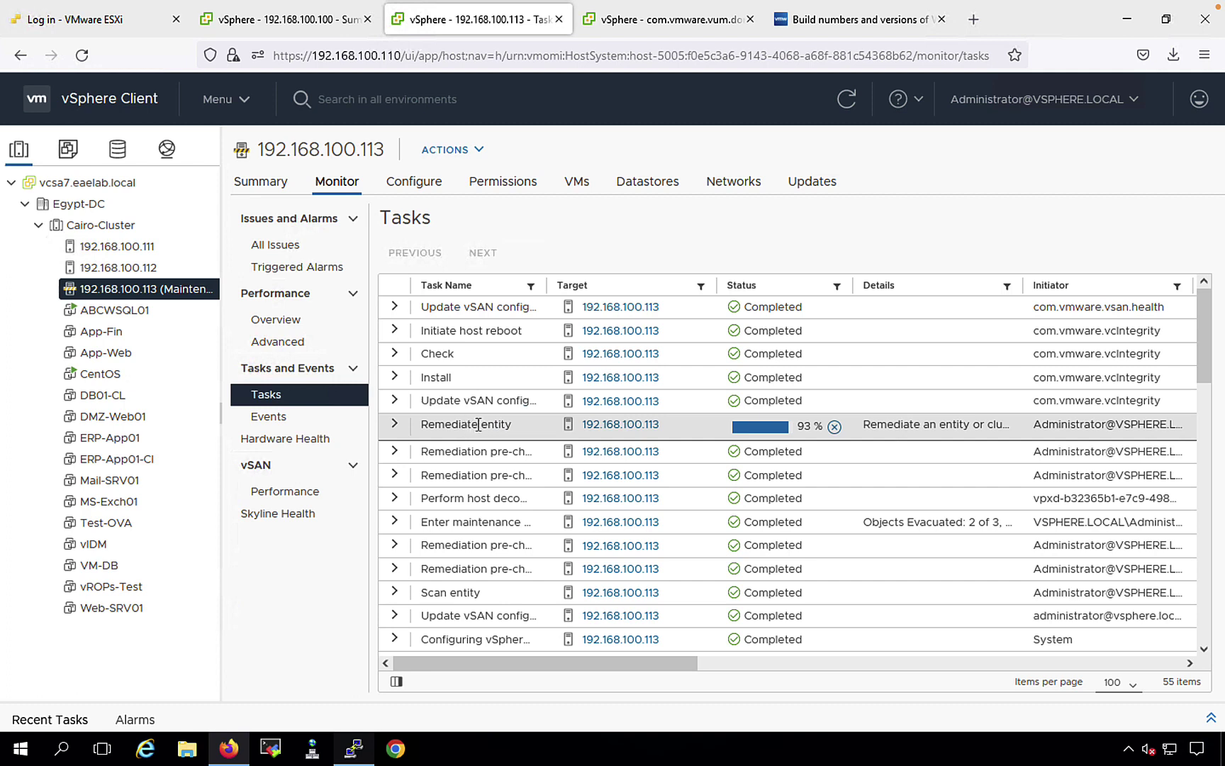
drag(431, 377, 448, 377)
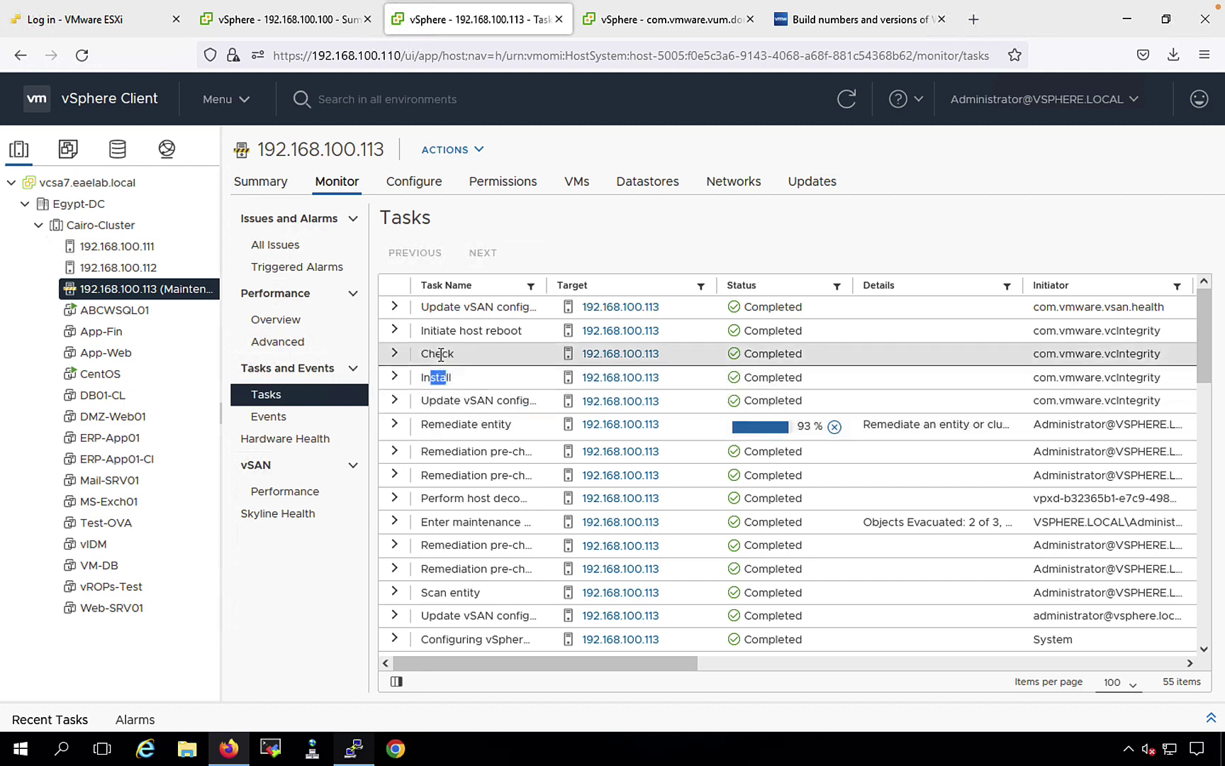
drag(436, 331, 500, 333)
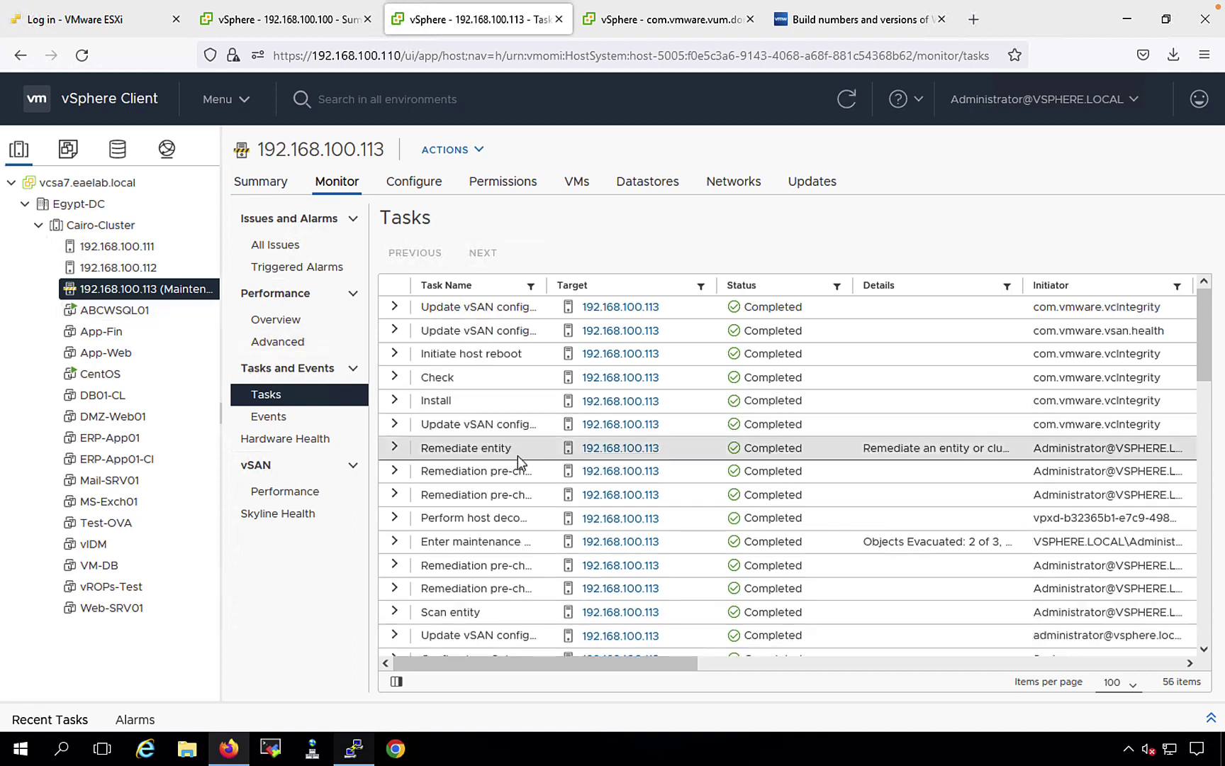
drag(434, 447, 518, 448)
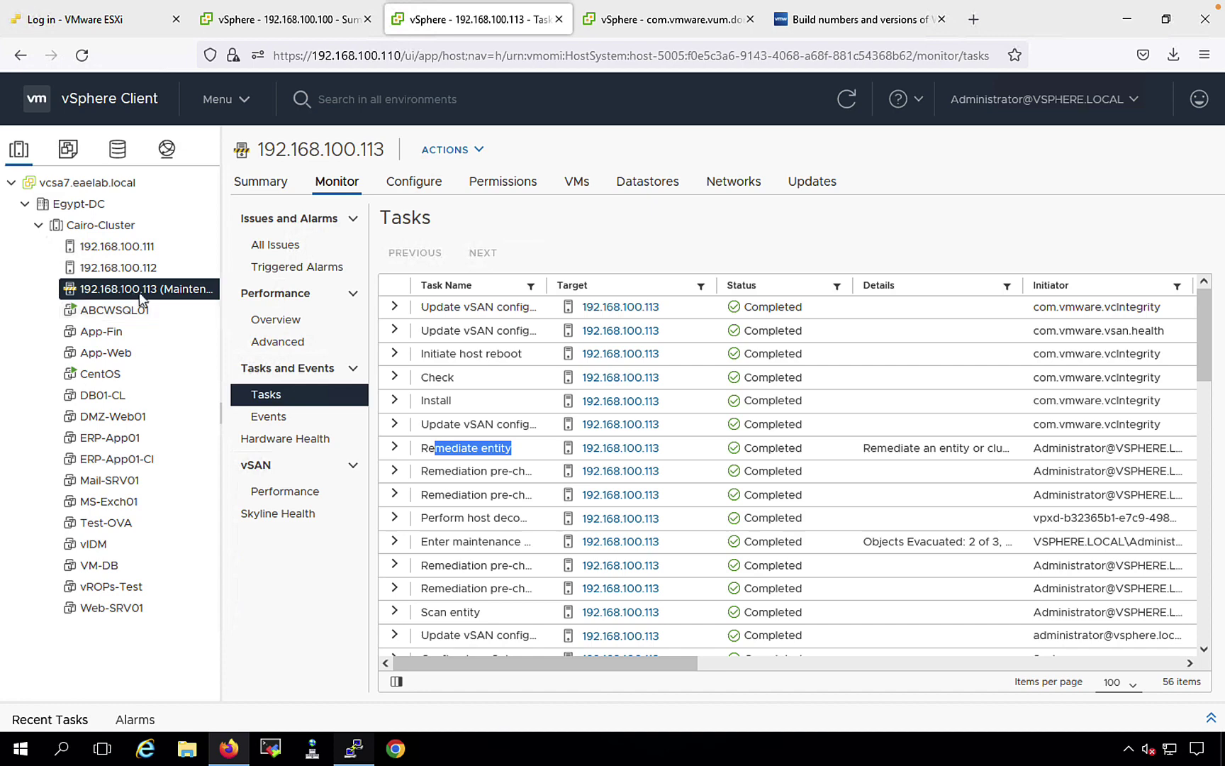
Step: Compare the hypervisor build of the remediated host 192.168.100.113 with that of host 192.168.100.112
click(263, 186)
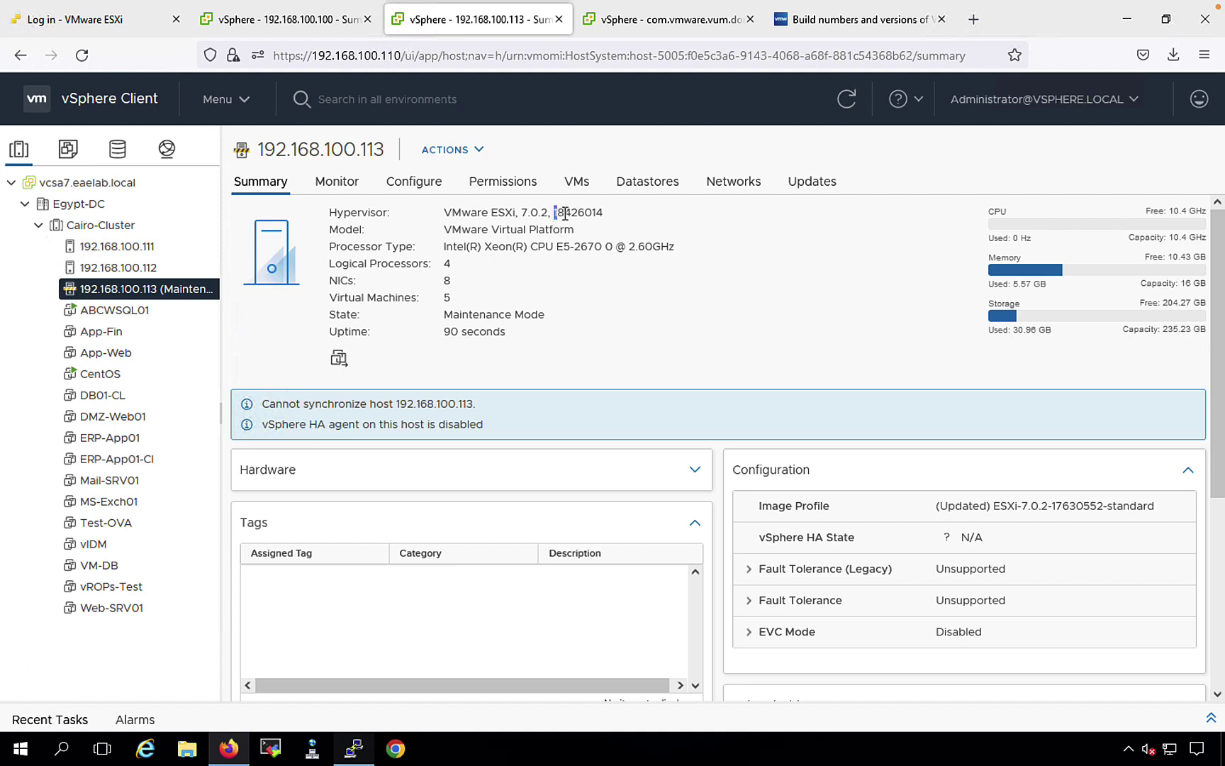
drag(554, 212, 614, 217)
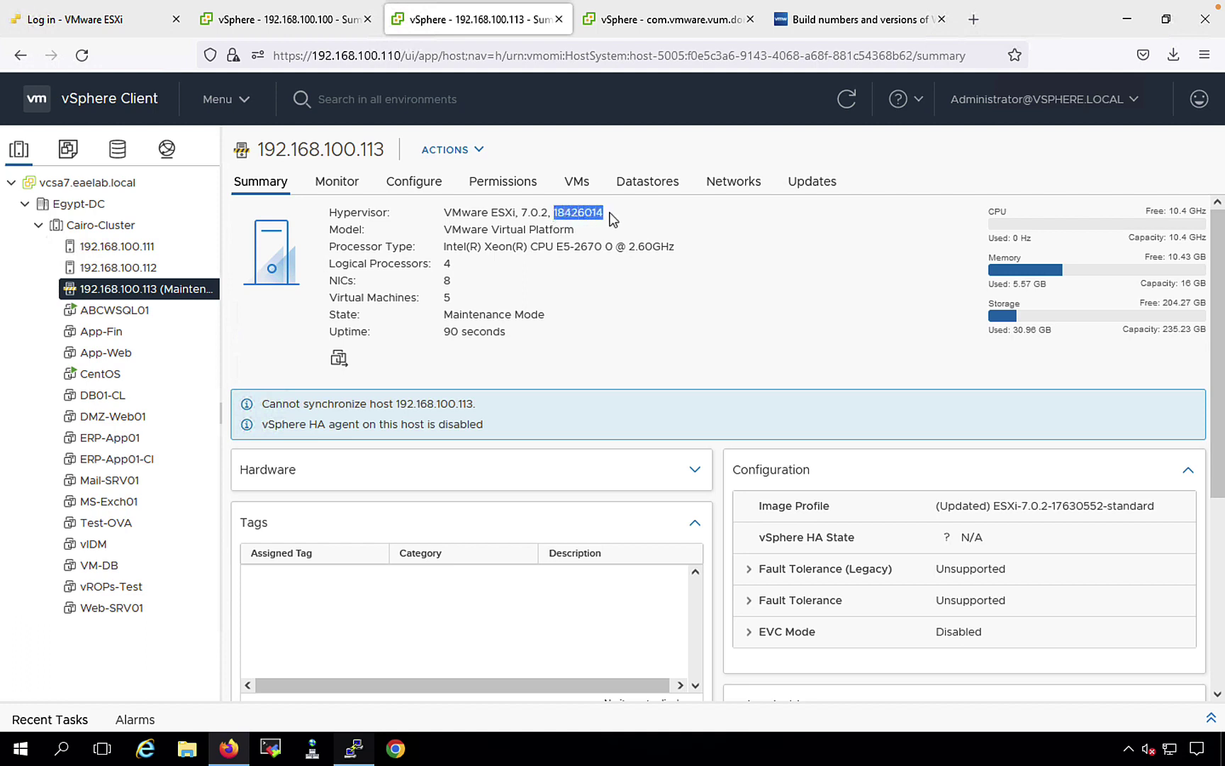
click(143, 269)
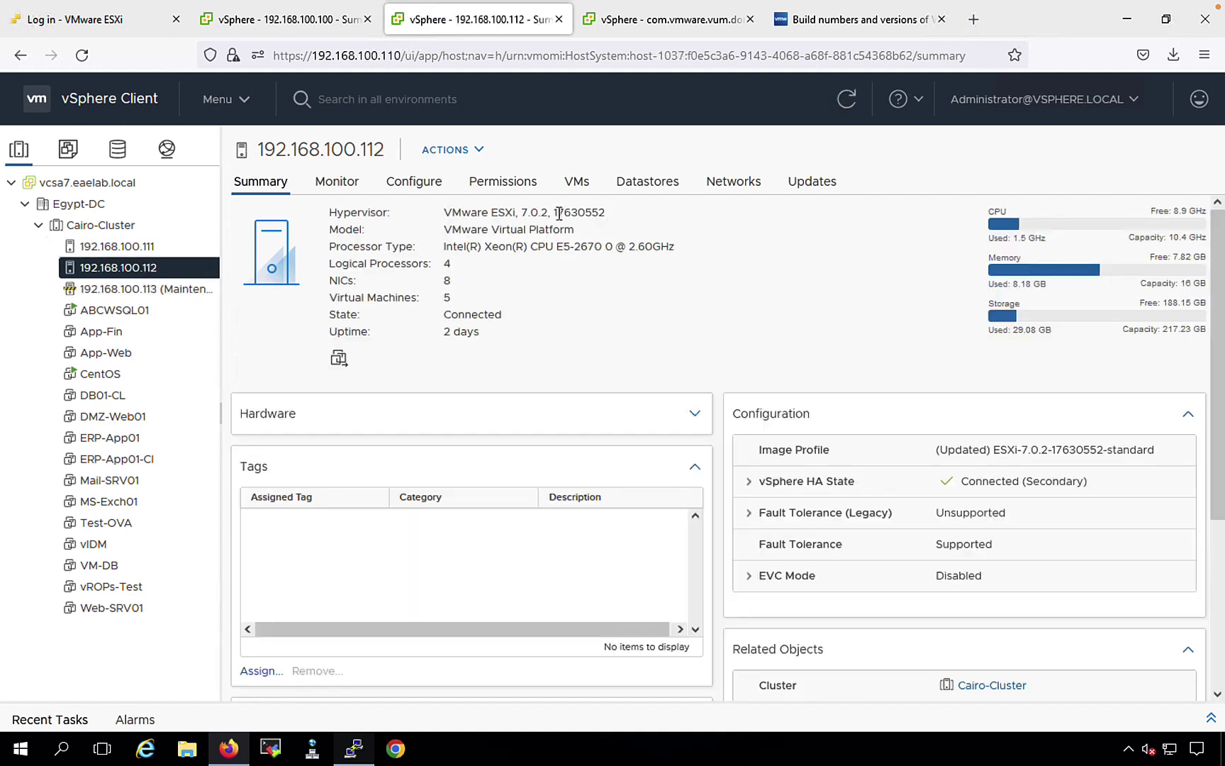
double_click(560, 214)
click(163, 289)
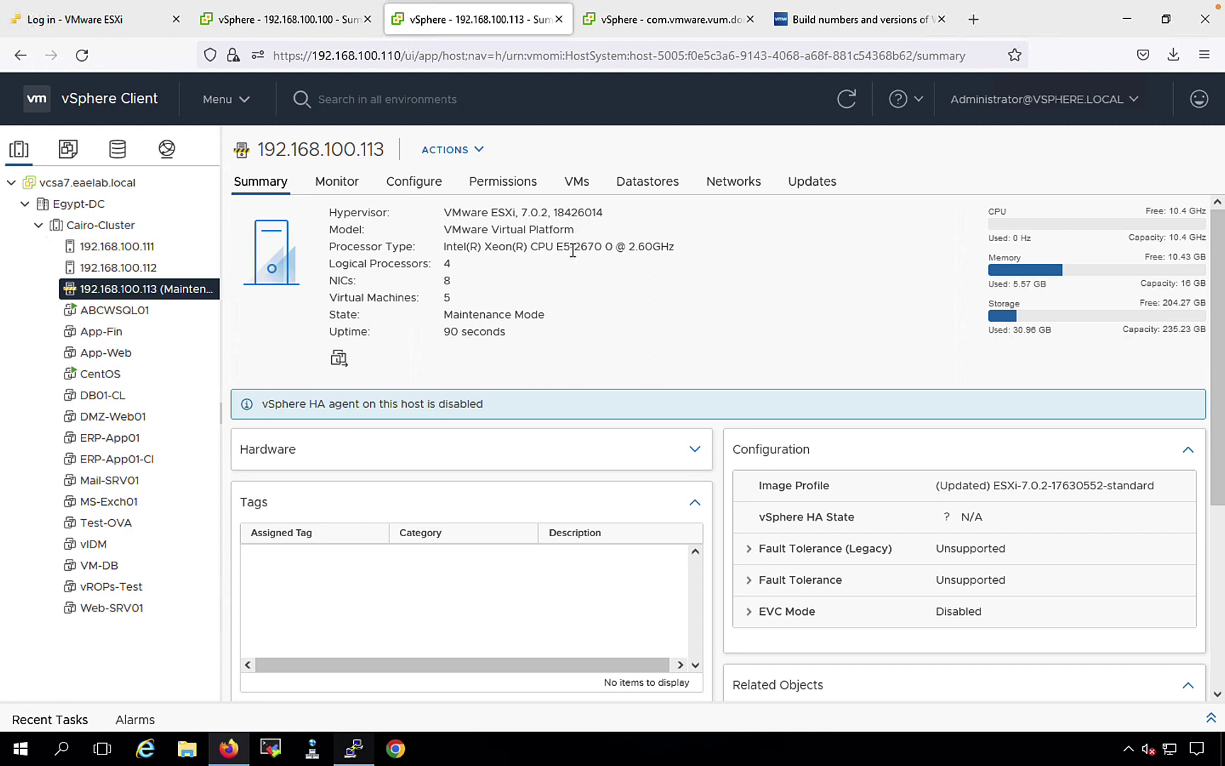
drag(604, 213, 527, 213)
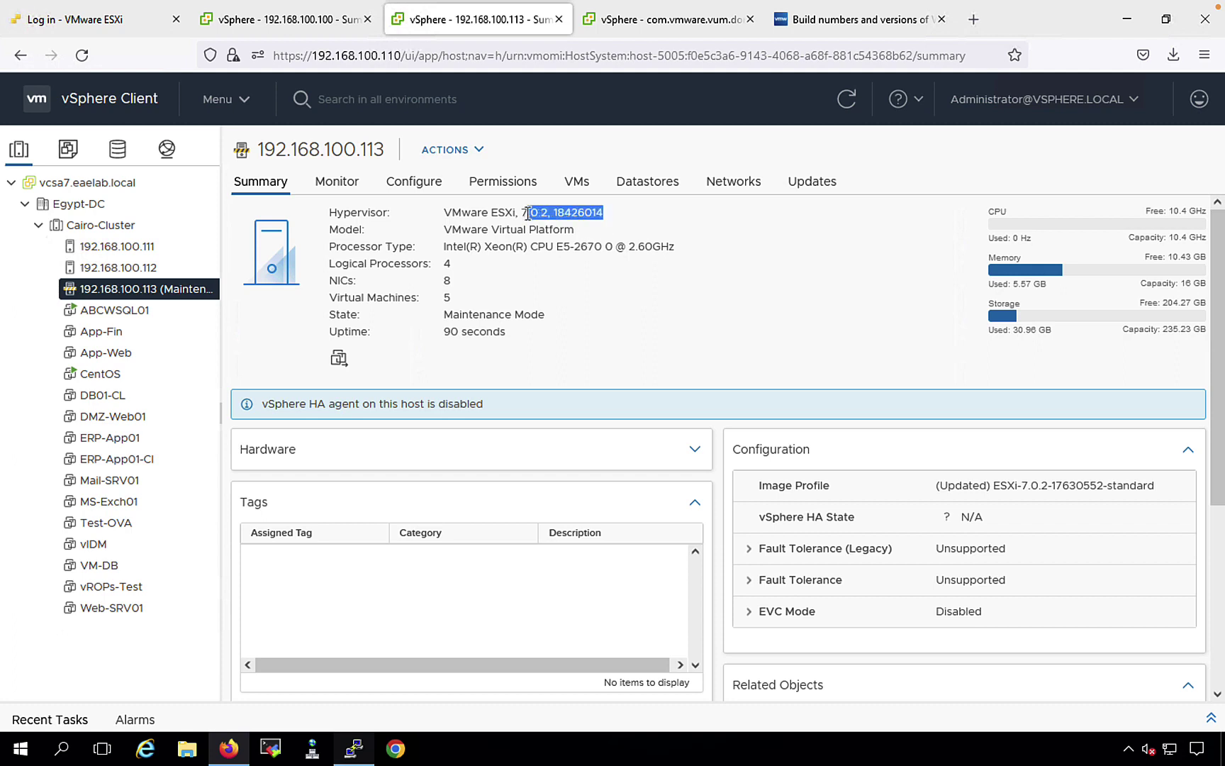
Step: Go through the summaries of hosts 192.168.100.111, 192.168.100.112 and 192.168.100.113 to compare their versions and states
click(139, 273)
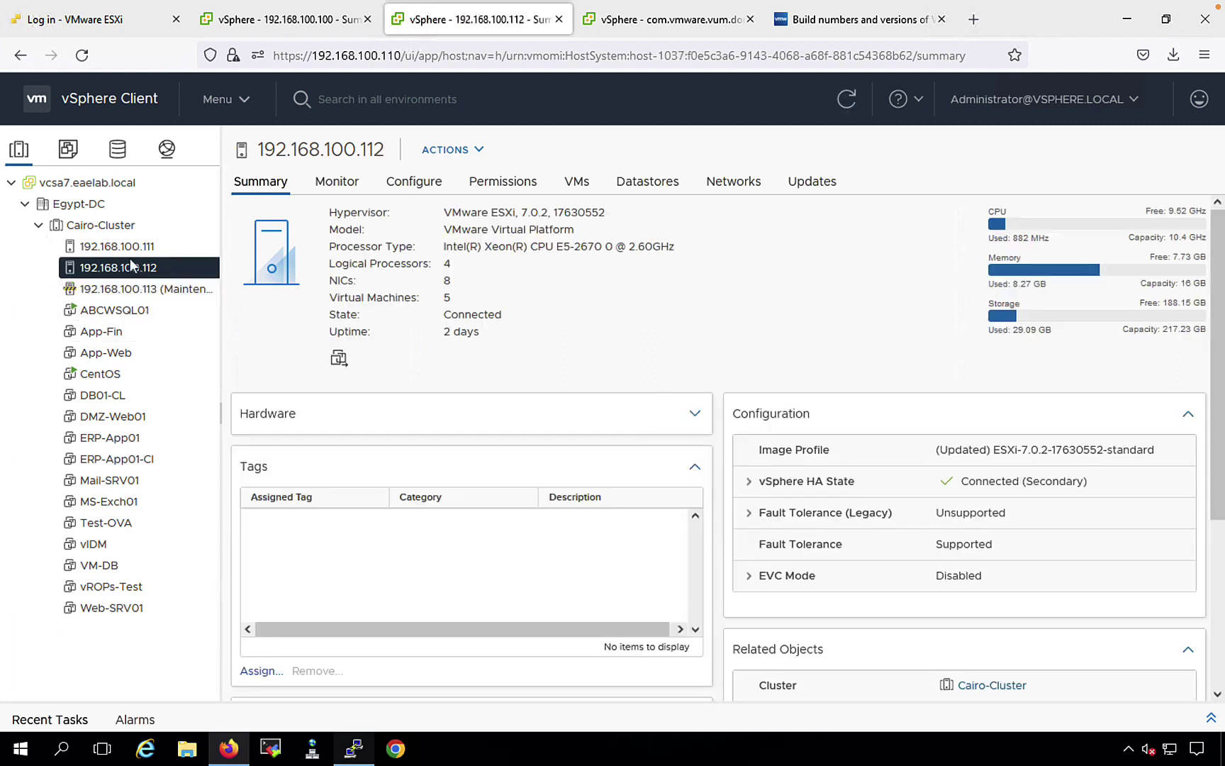
click(132, 252)
click(135, 289)
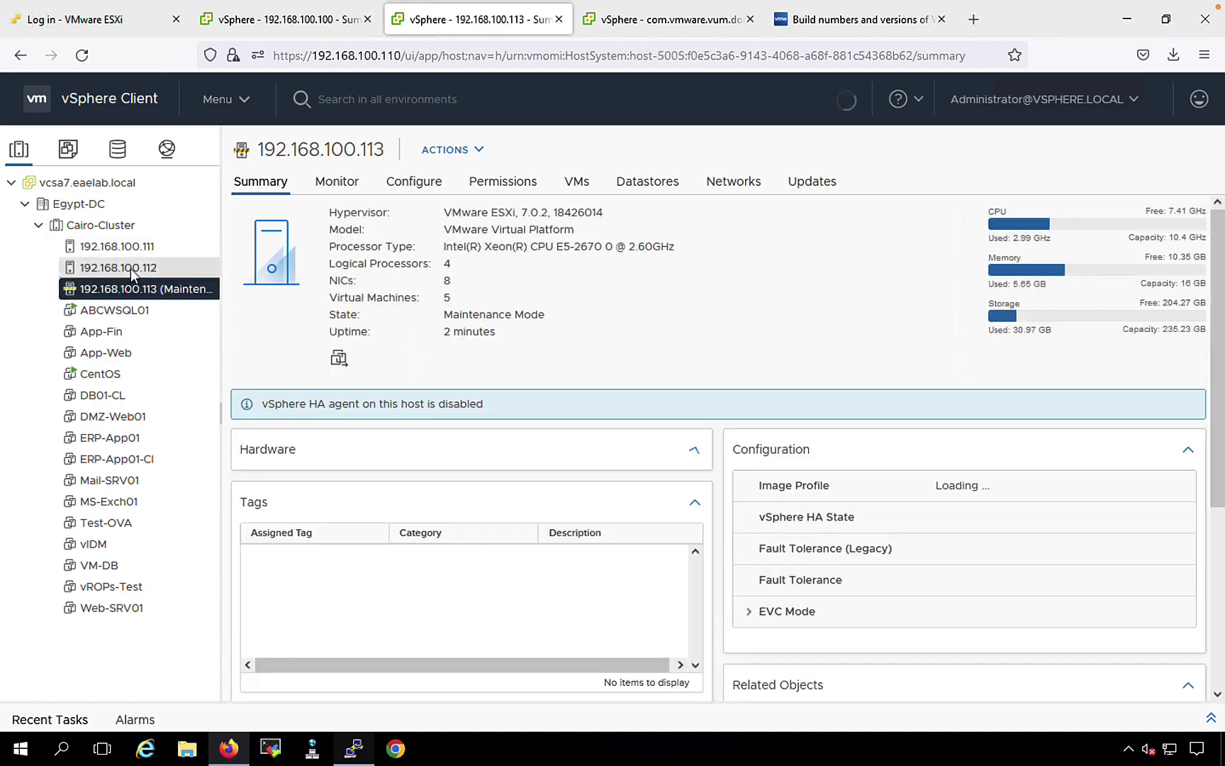
click(131, 268)
click(141, 248)
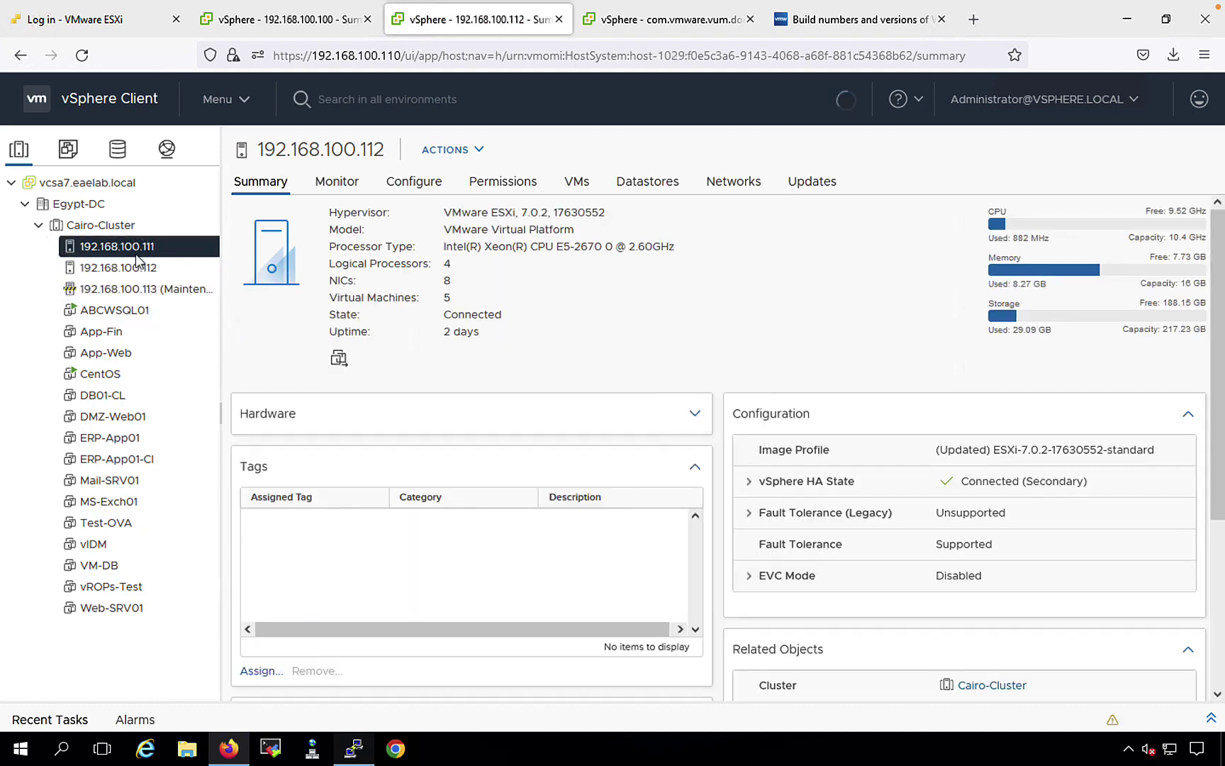
click(140, 289)
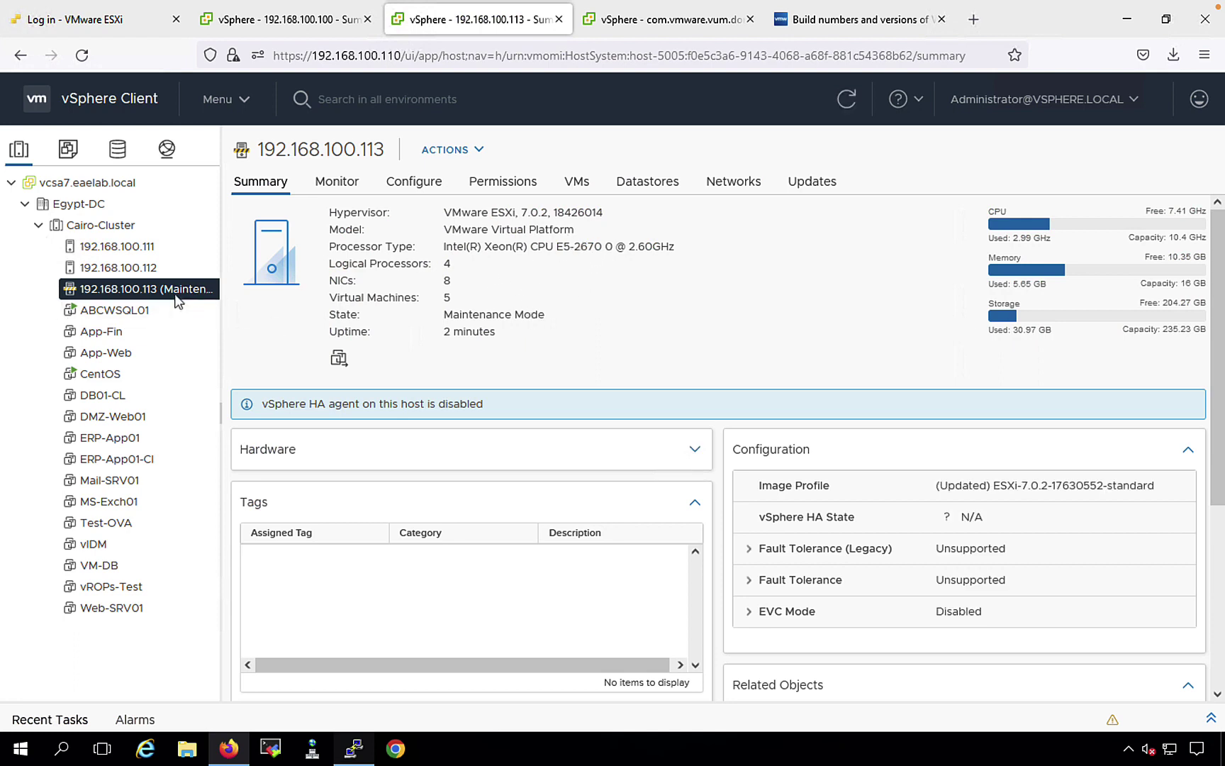
click(135, 268)
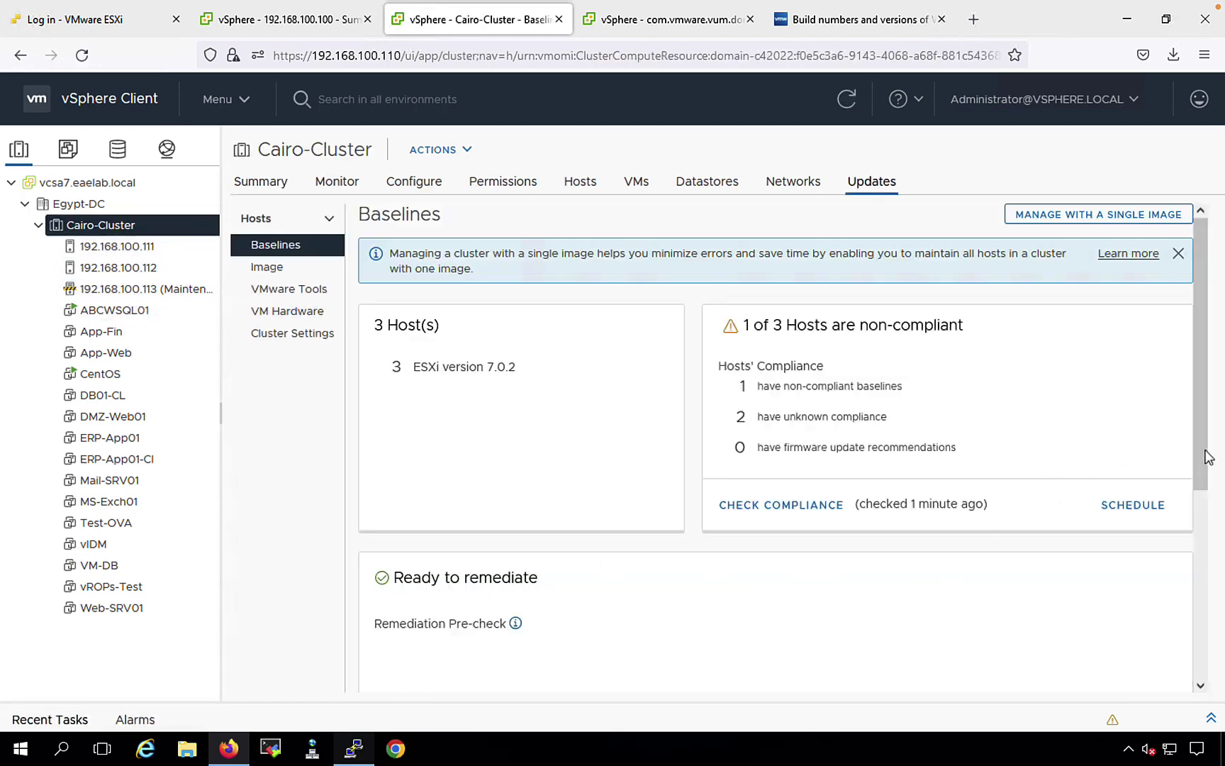
Step: Examine the attached baselines and their compliance status for Cairo-Cluster and for host 192.168.100.111
drag(1194, 457, 1160, 640)
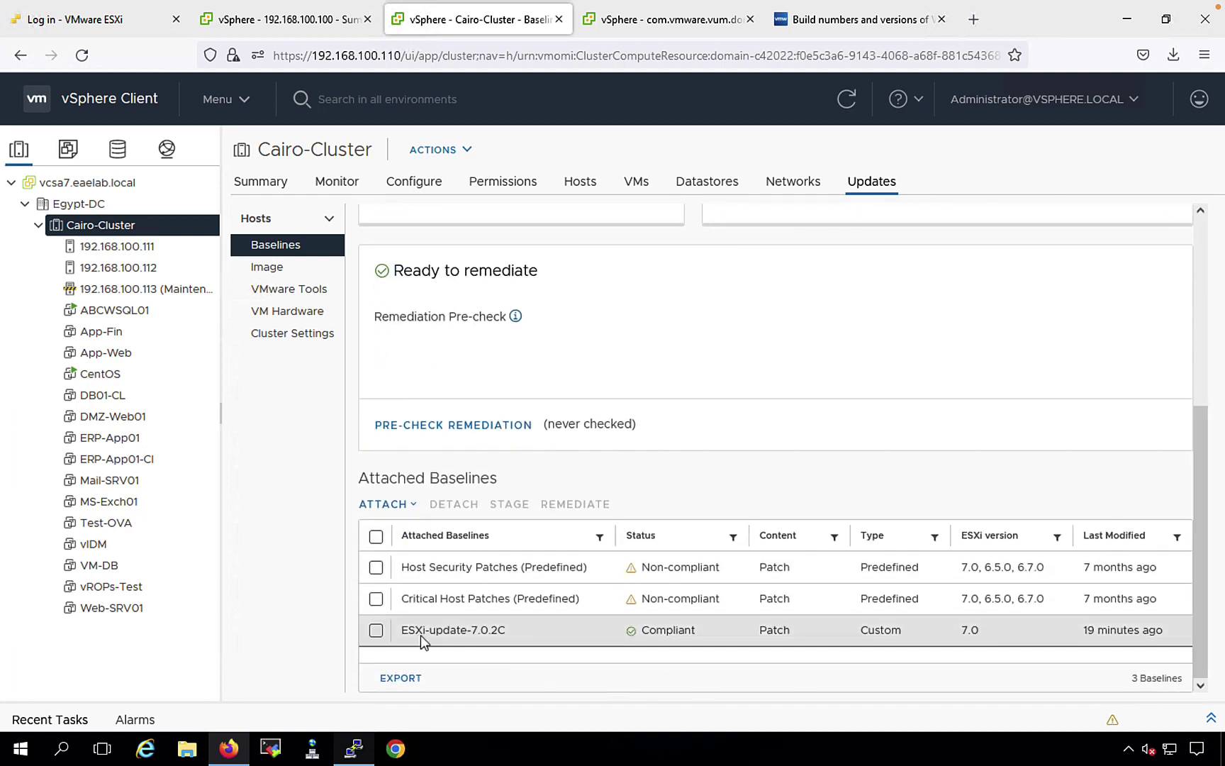
click(141, 253)
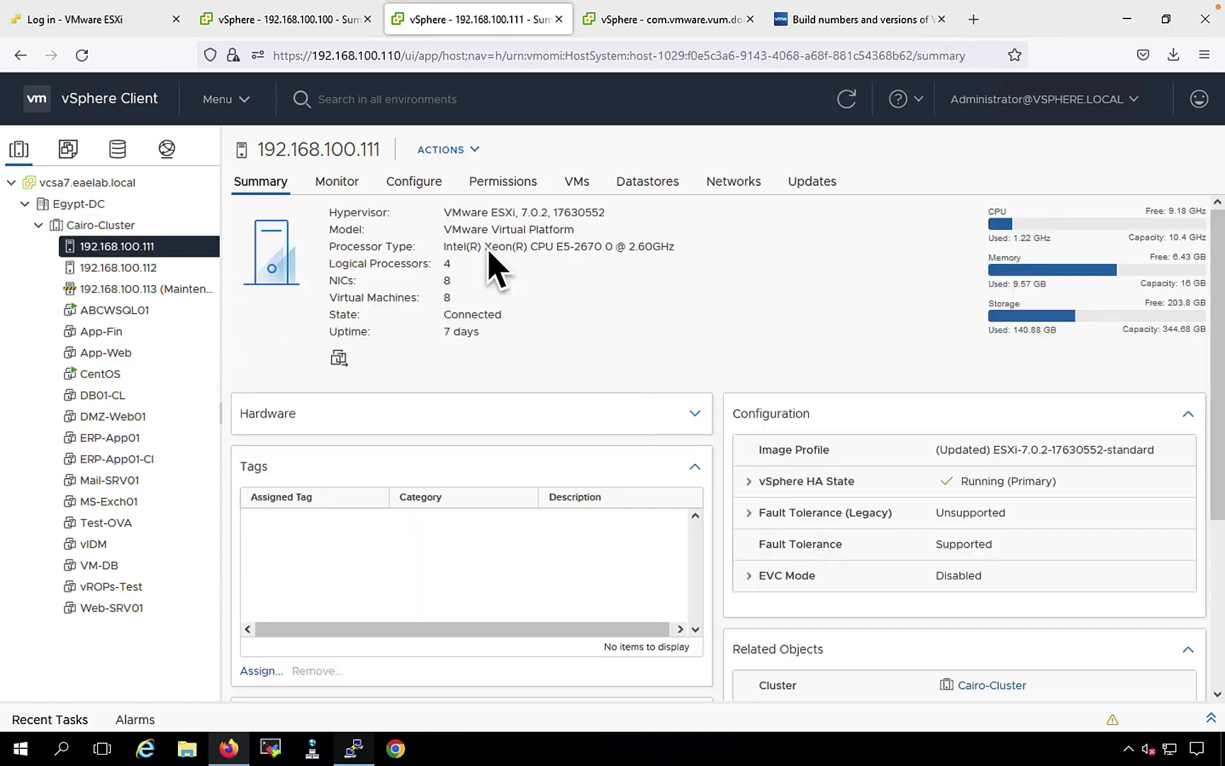
click(812, 185)
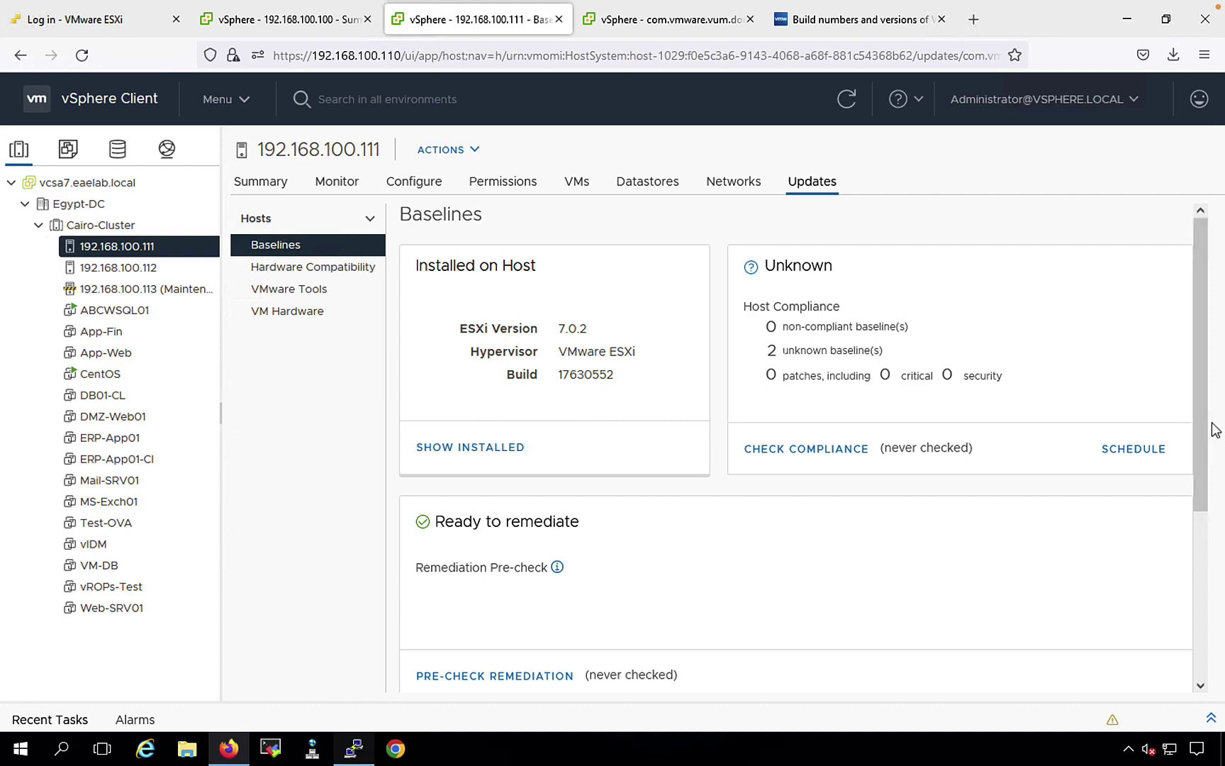
drag(1212, 427, 1211, 666)
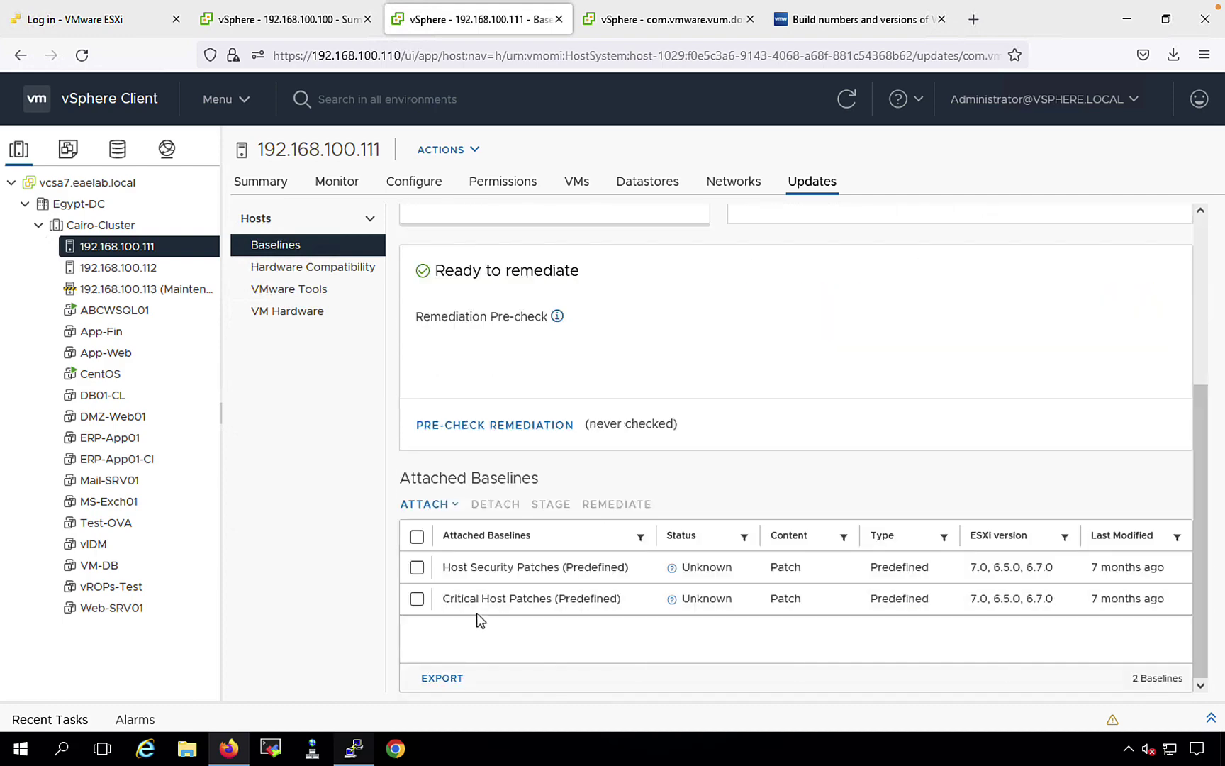
Step: Select the ESXi-update-7.0.2C baseline on Cairo-Cluster, run a compliance check on the cluster and follow its scan task
click(100, 225)
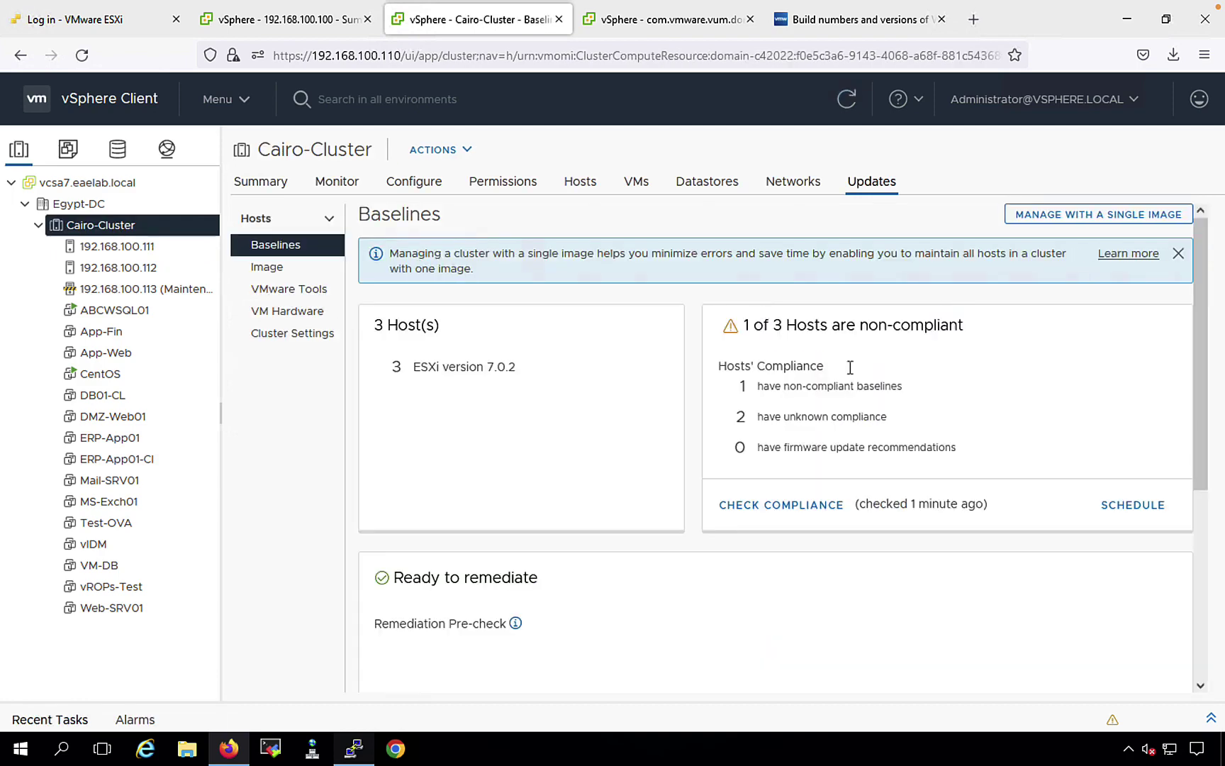
drag(1194, 446, 1187, 639)
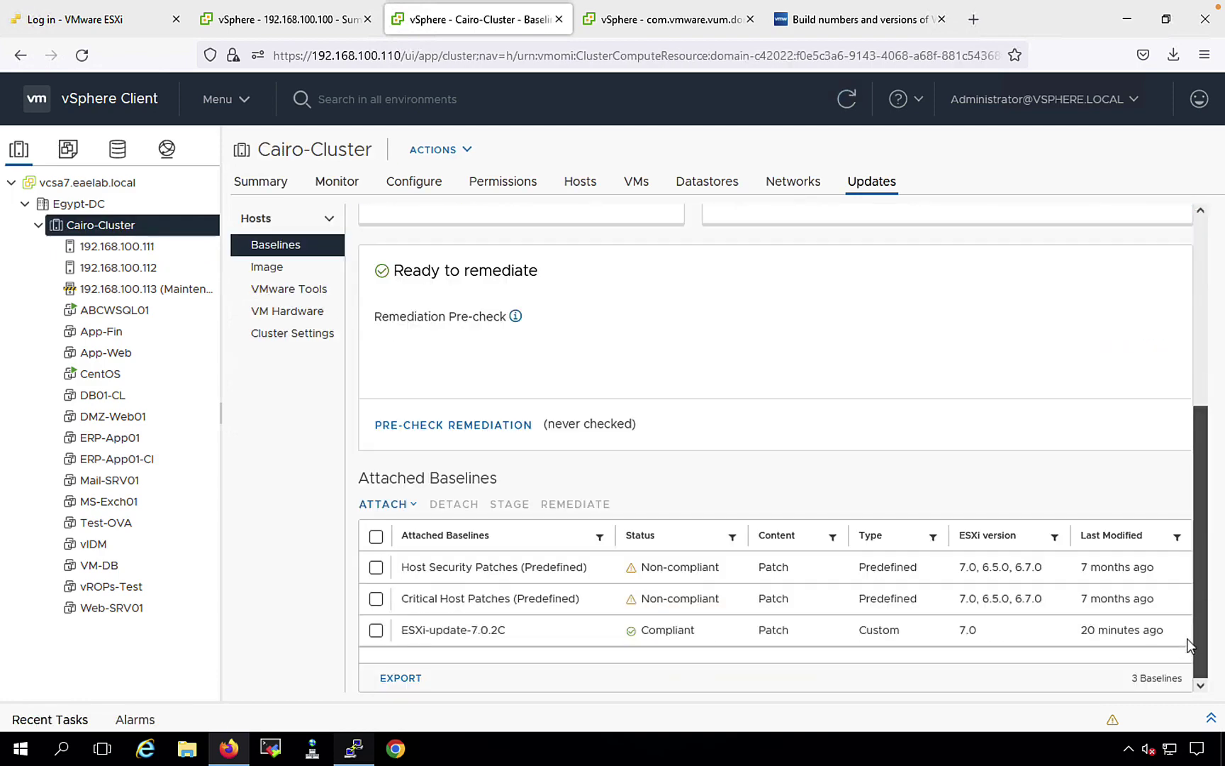
click(376, 630)
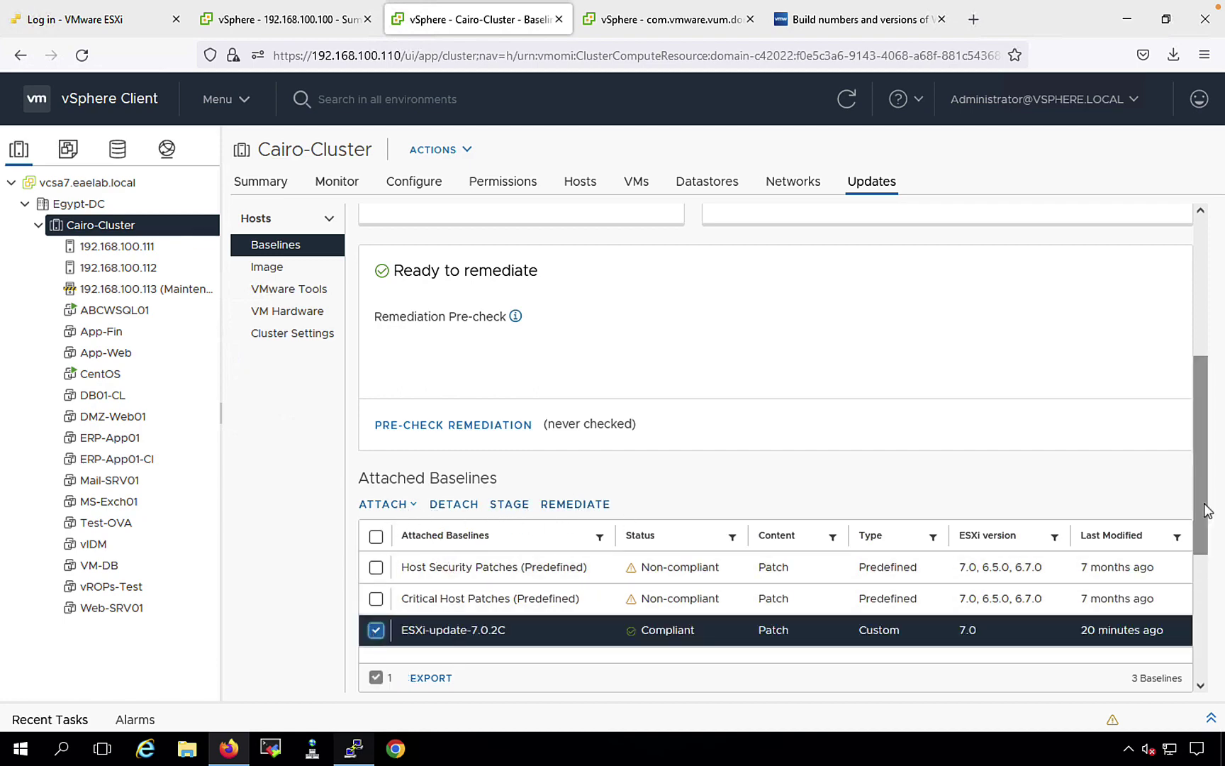
drag(1206, 506, 1206, 367)
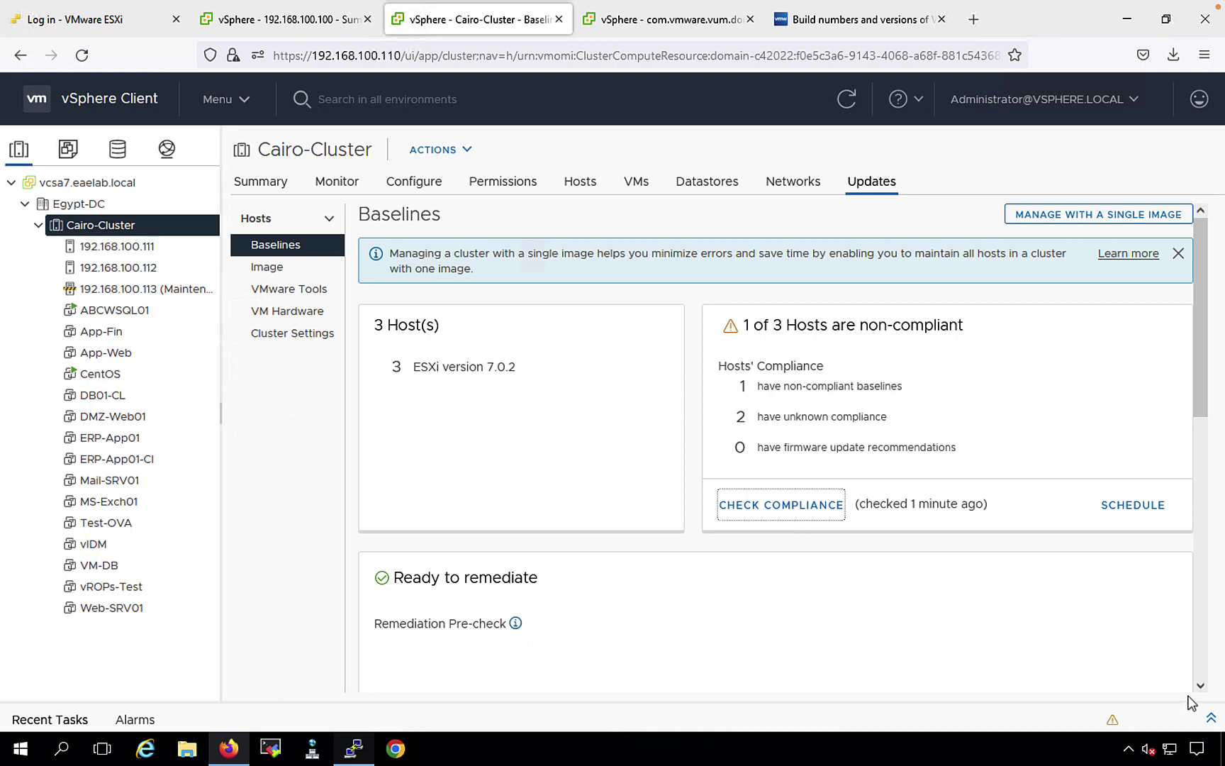
click(1211, 718)
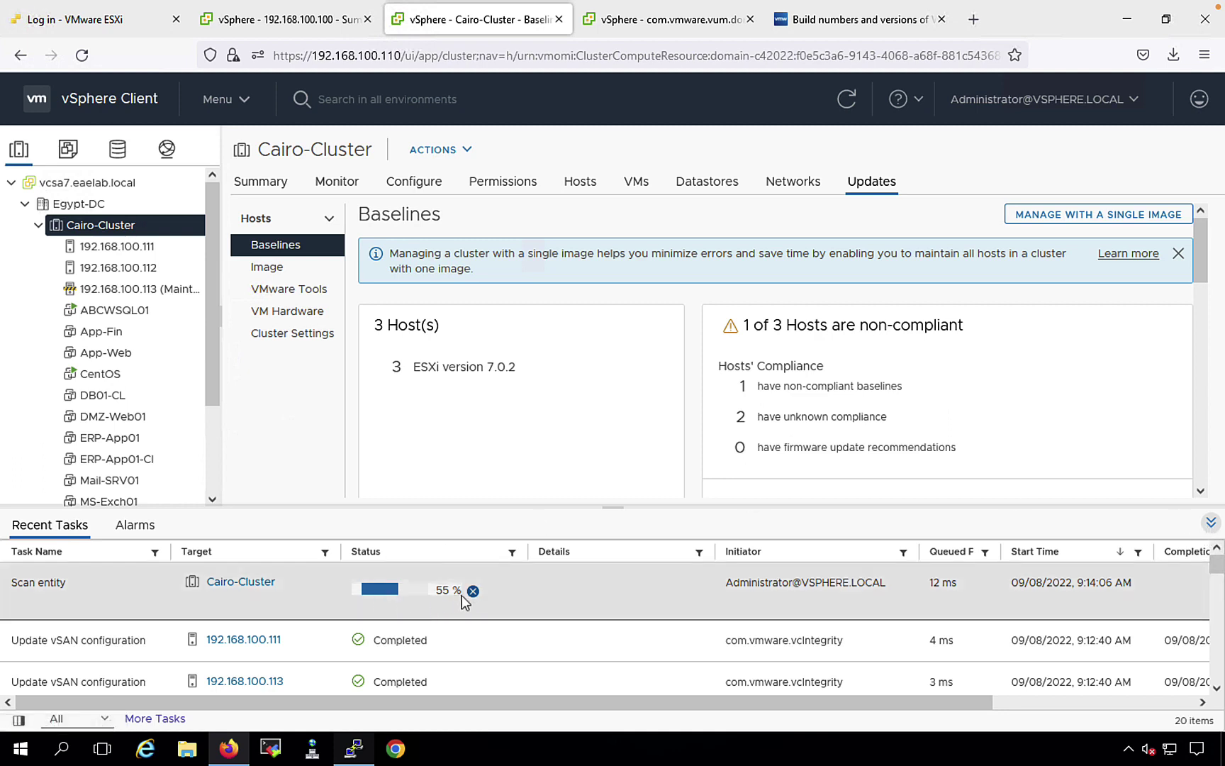
click(1211, 523)
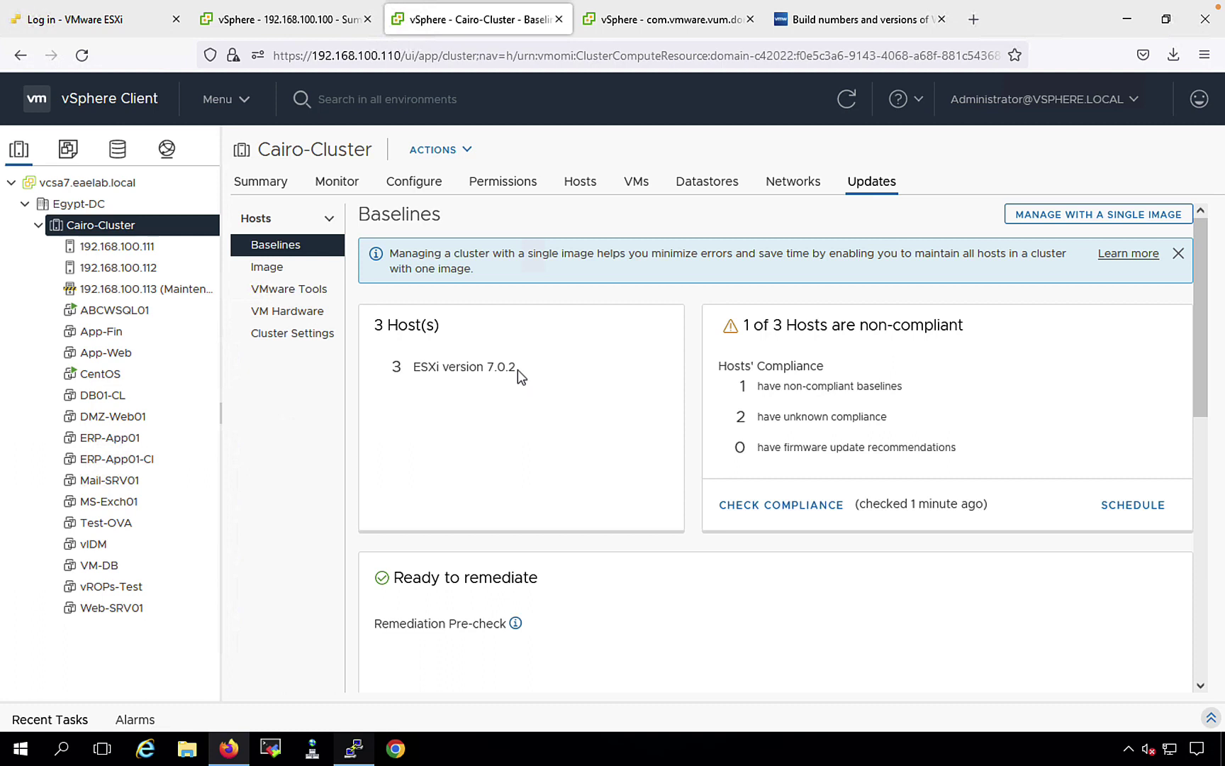
Step: Read the hosts' version and compliance for Cairo-Cluster, then open the update baselines of host 192.168.100.113
drag(517, 370, 488, 378)
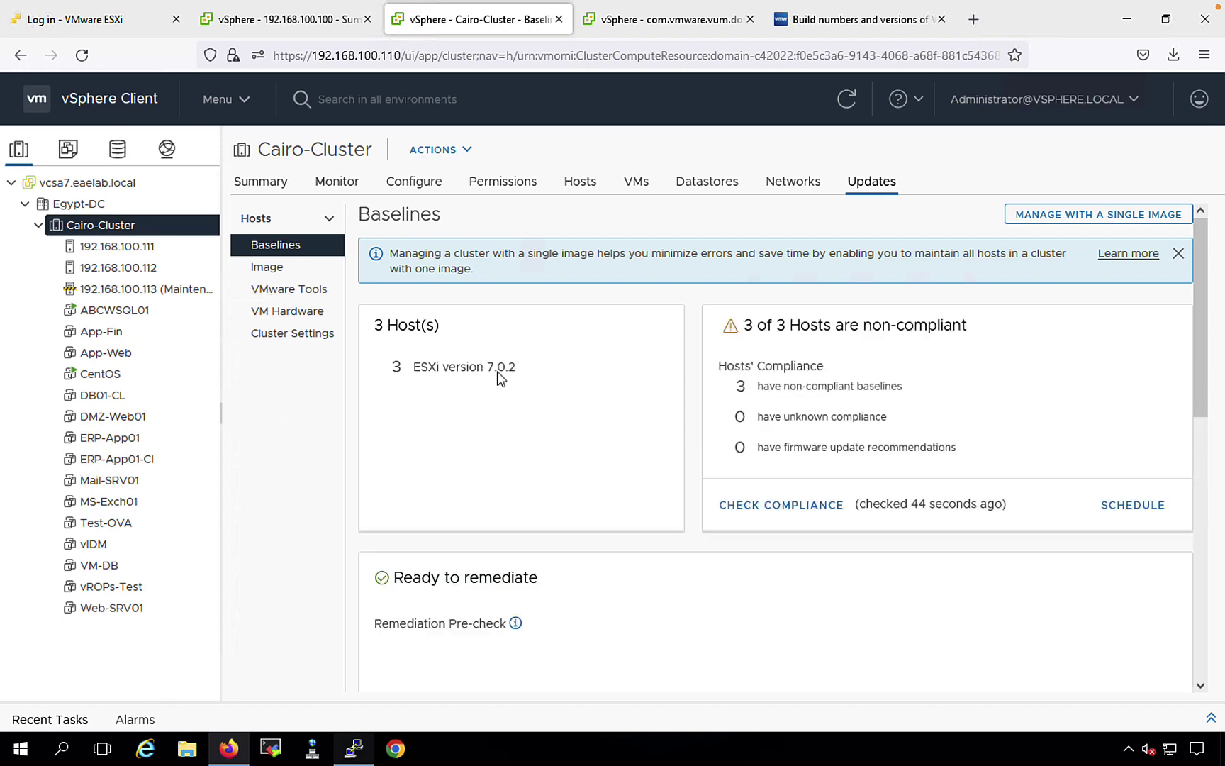
drag(1197, 397, 224, 424)
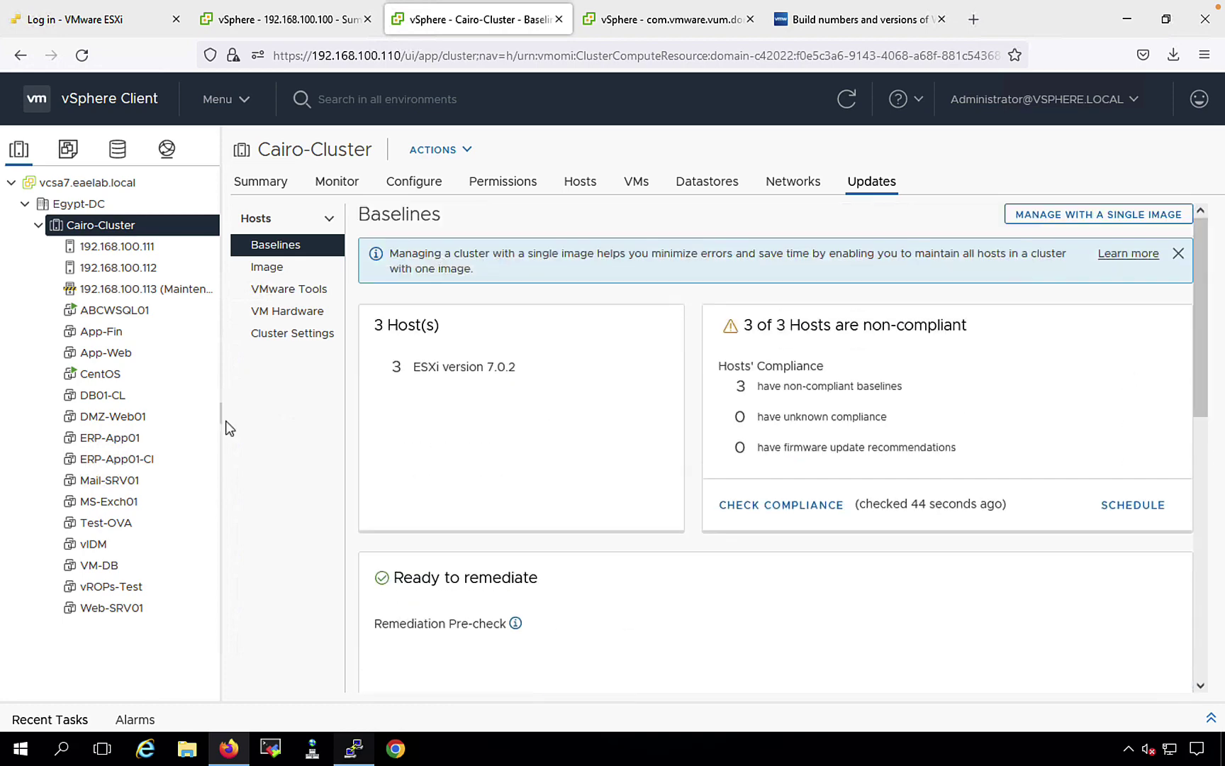
click(117, 294)
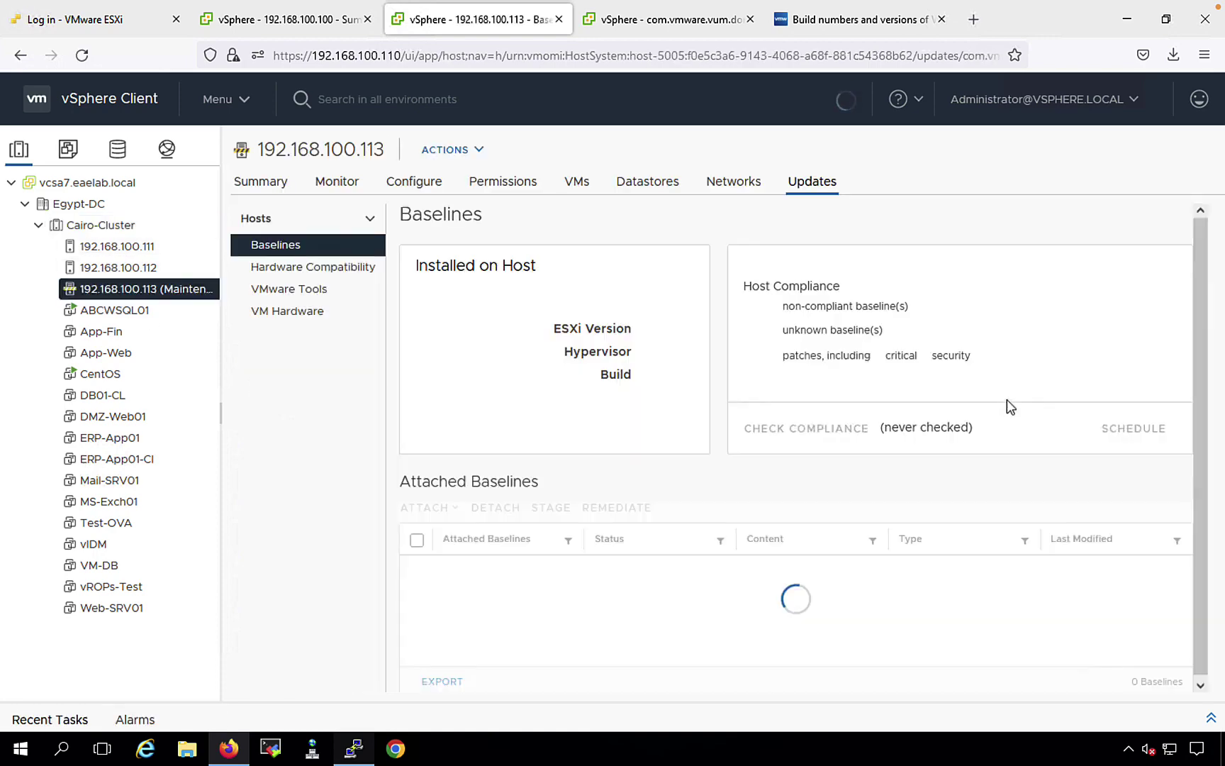
Step: Review the attached baselines of host 192.168.100.113, and attach the ESXi-update-7.0.2C baseline to host 192.168.100.111
drag(1198, 415, 1143, 640)
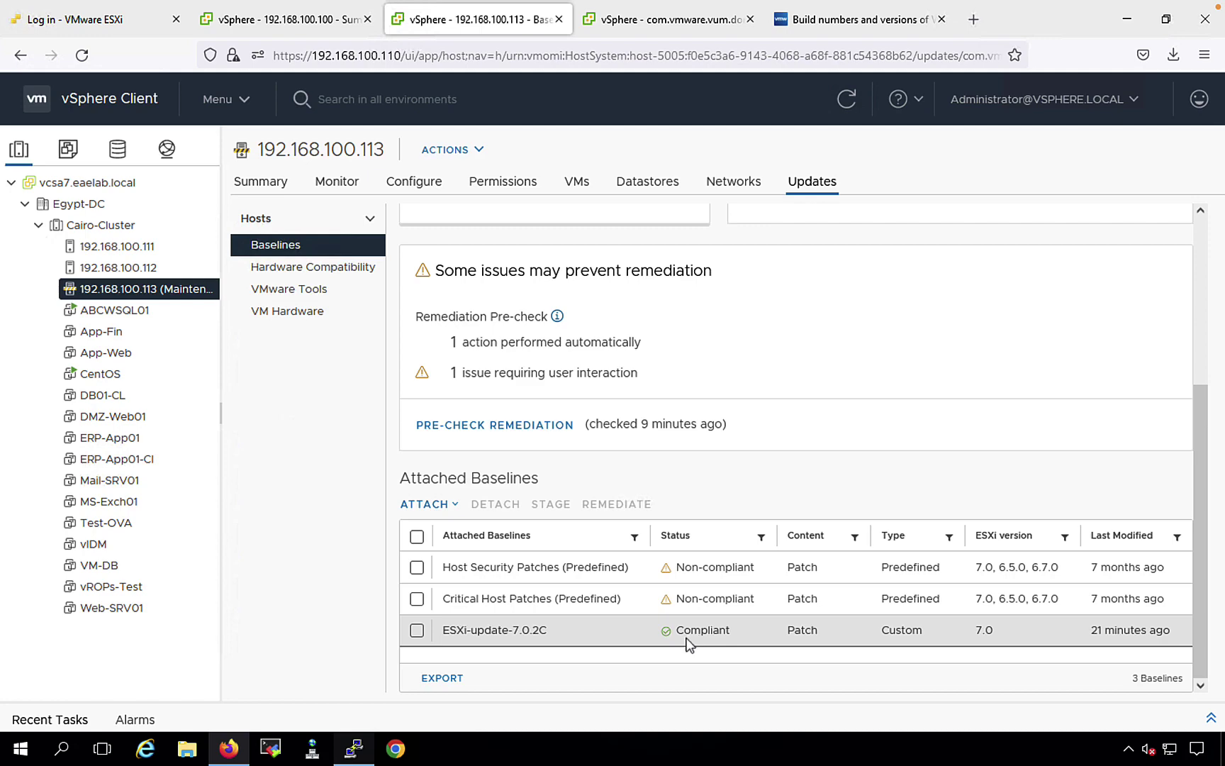
click(121, 248)
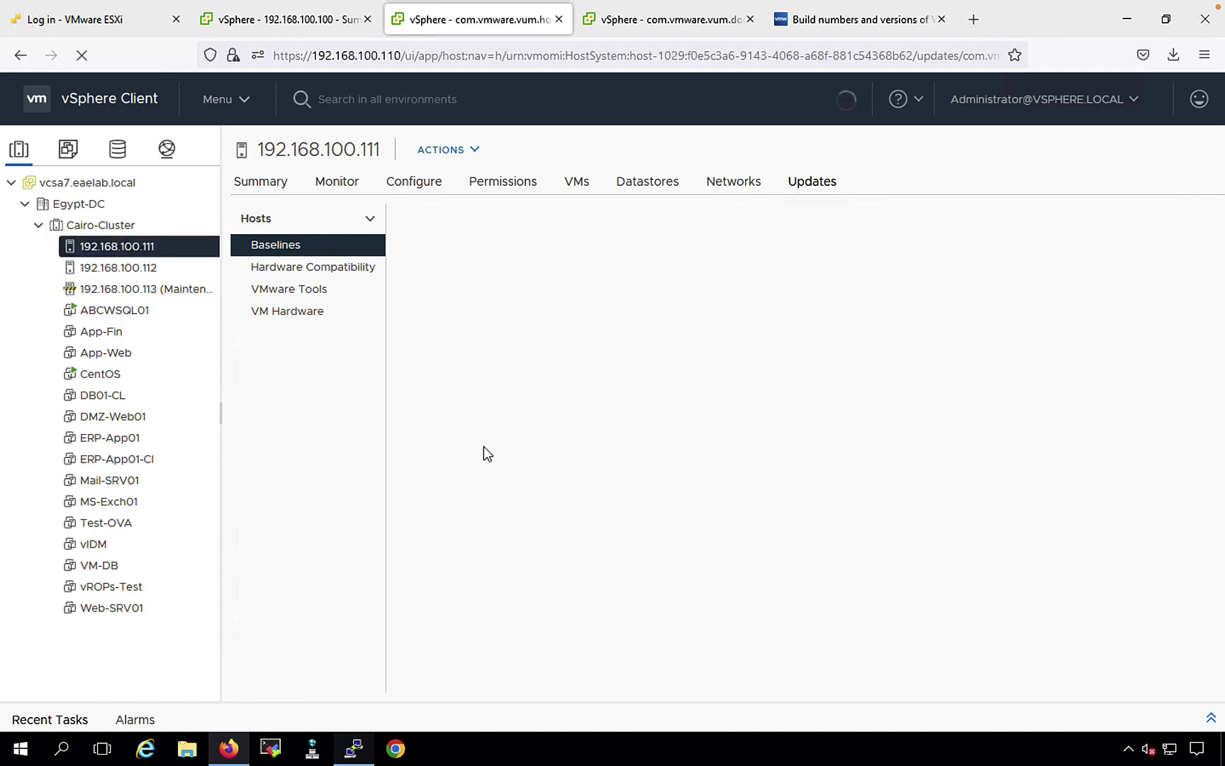
scroll(1157, 493, down, 5)
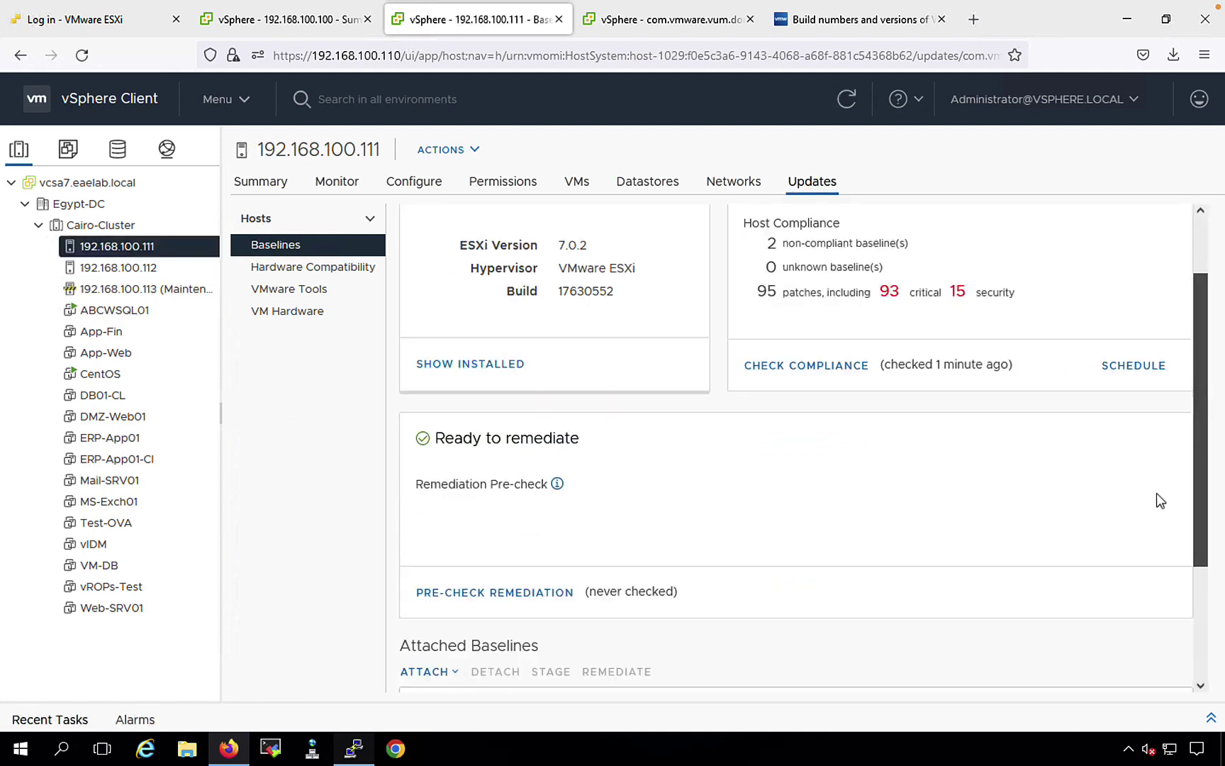
click(438, 510)
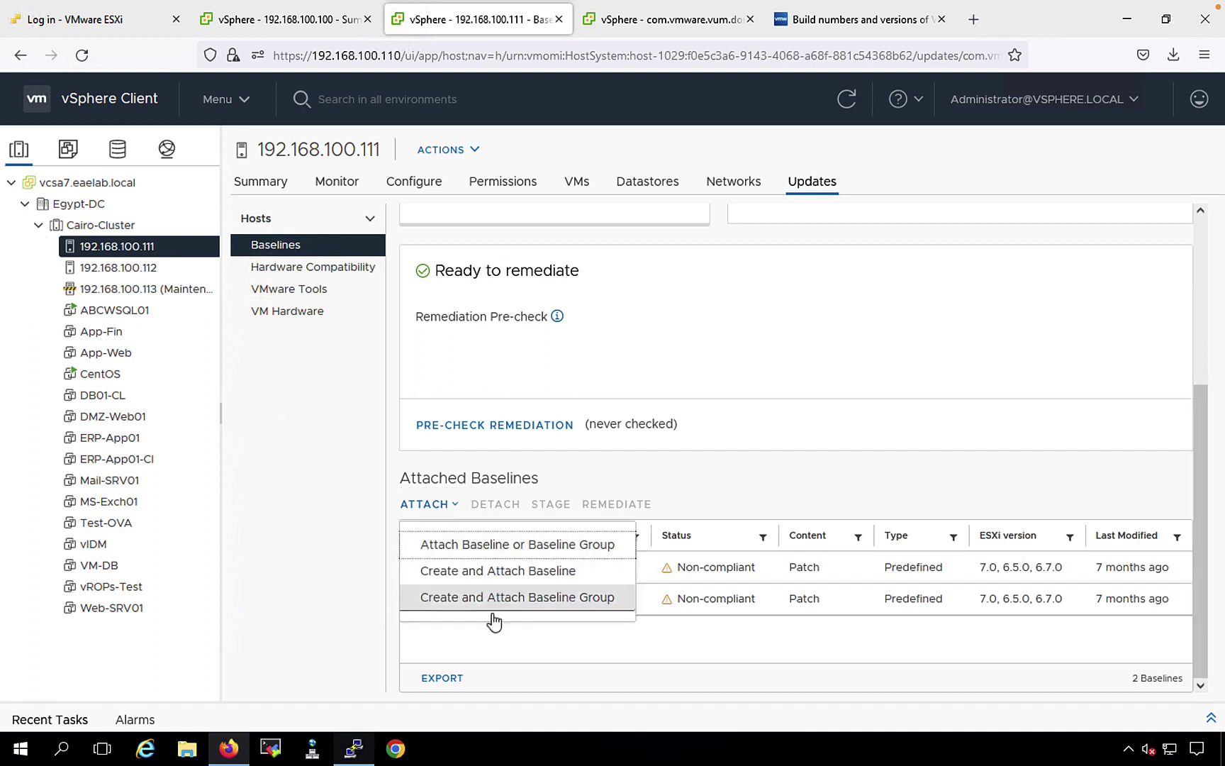
click(478, 545)
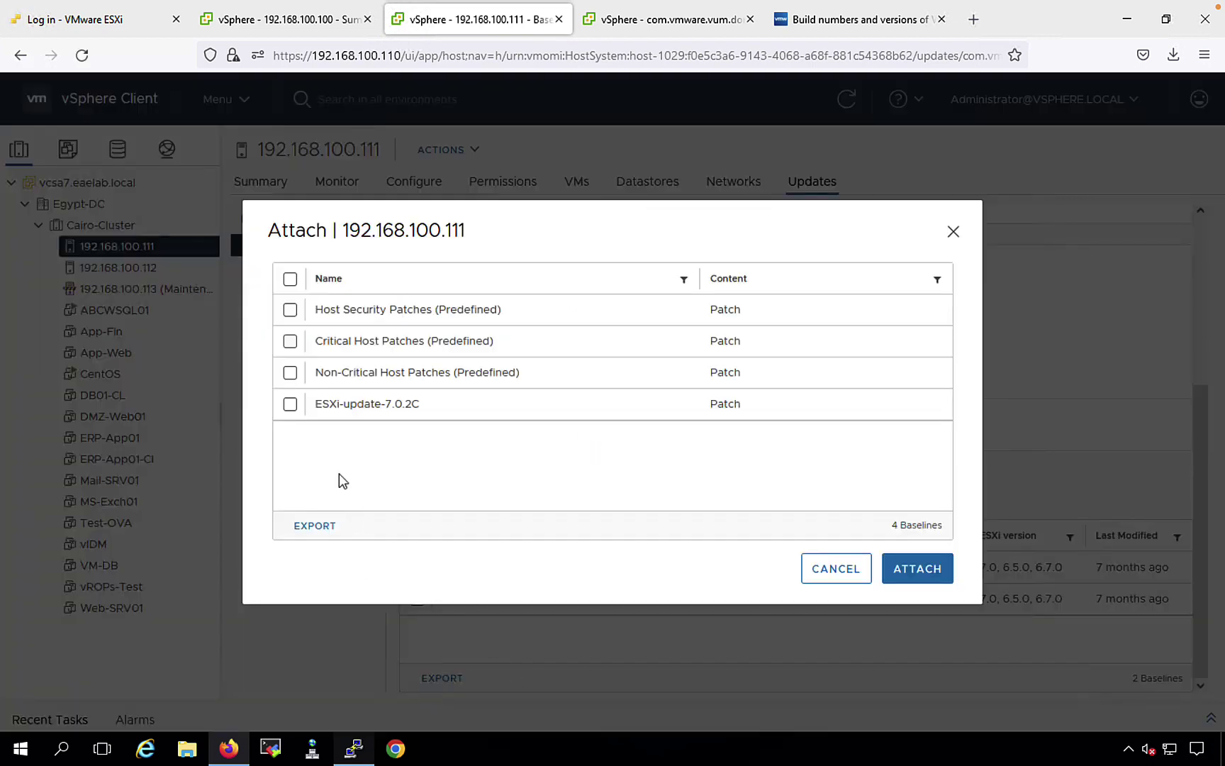
click(290, 404)
click(911, 571)
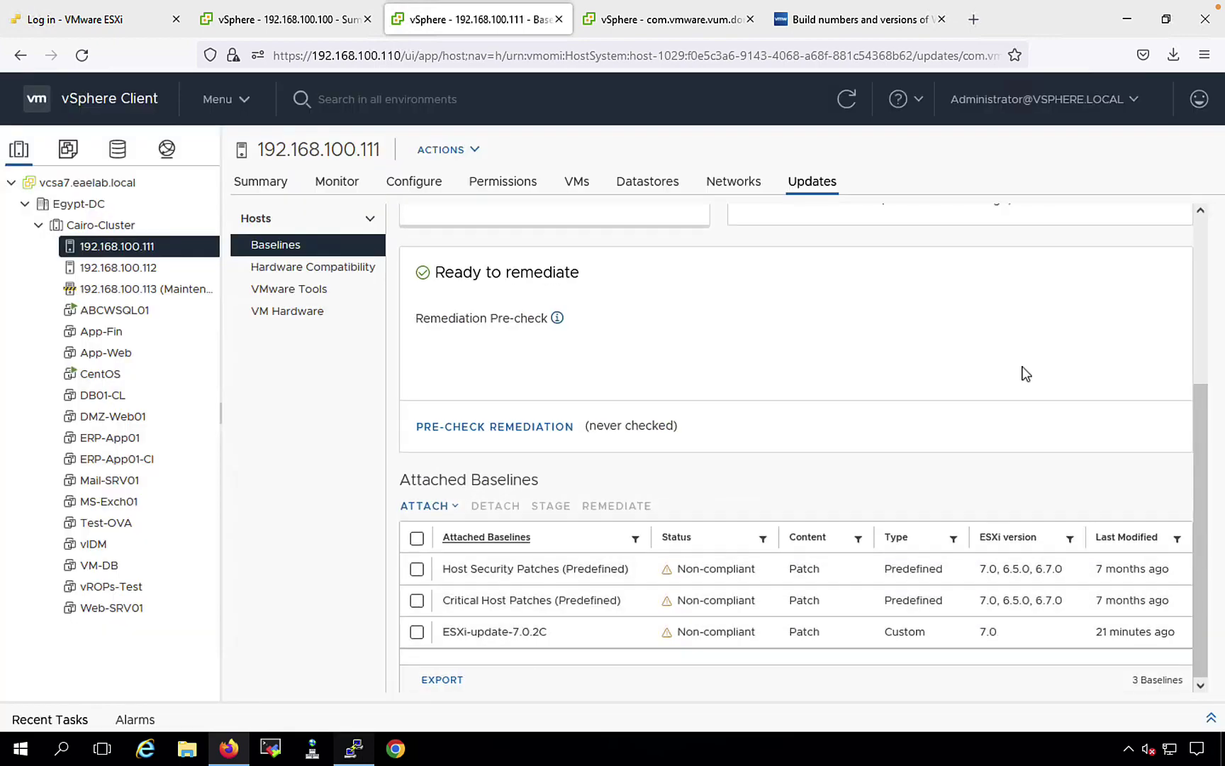
Step: Run a compliance check on host 192.168.100.111 and review the status of its attached baselines
click(1199, 355)
click(840, 450)
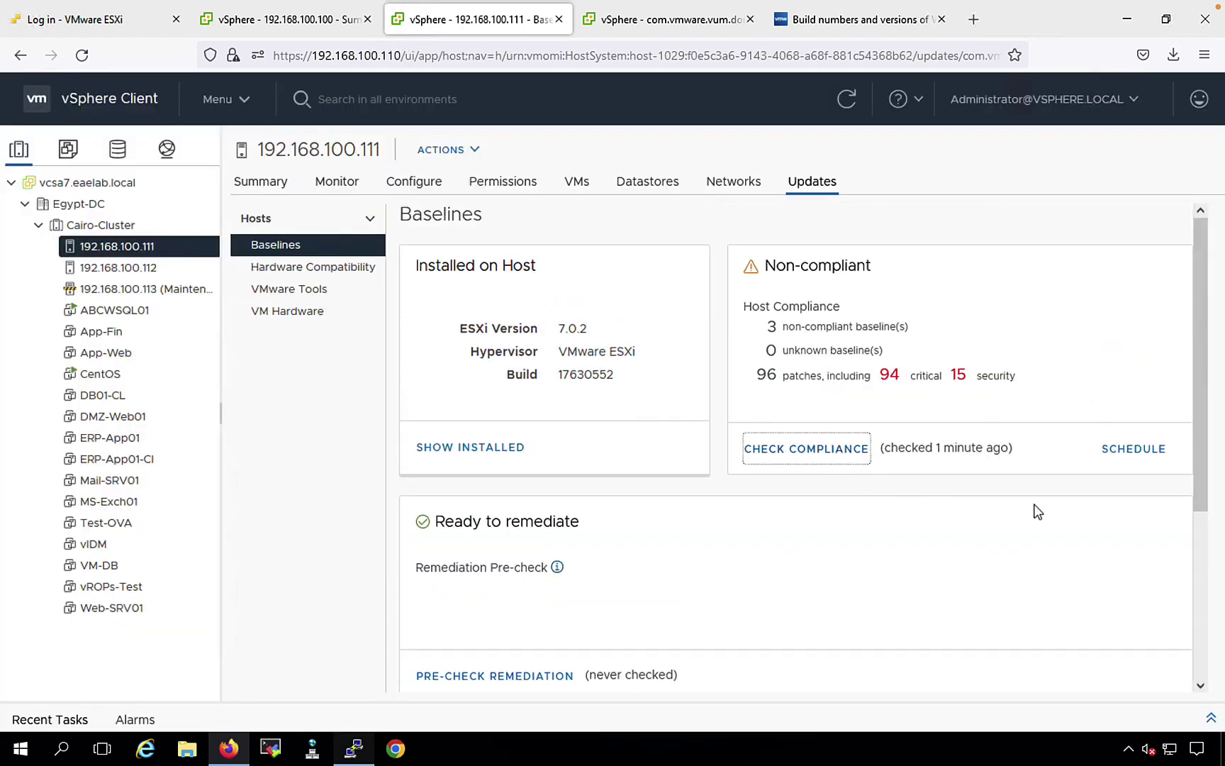
drag(1203, 435, 1139, 642)
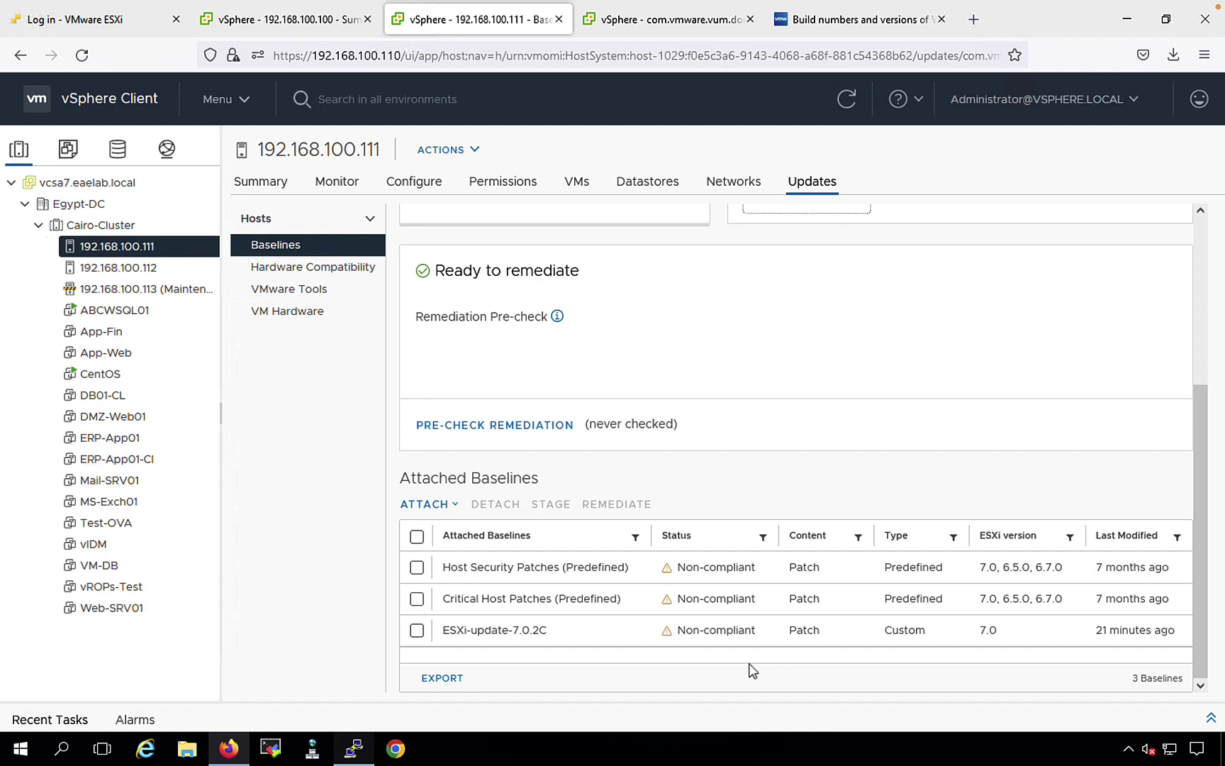
Step: Attach the ESXi-update-7.0.2C baseline to host 192.168.100.112
click(117, 267)
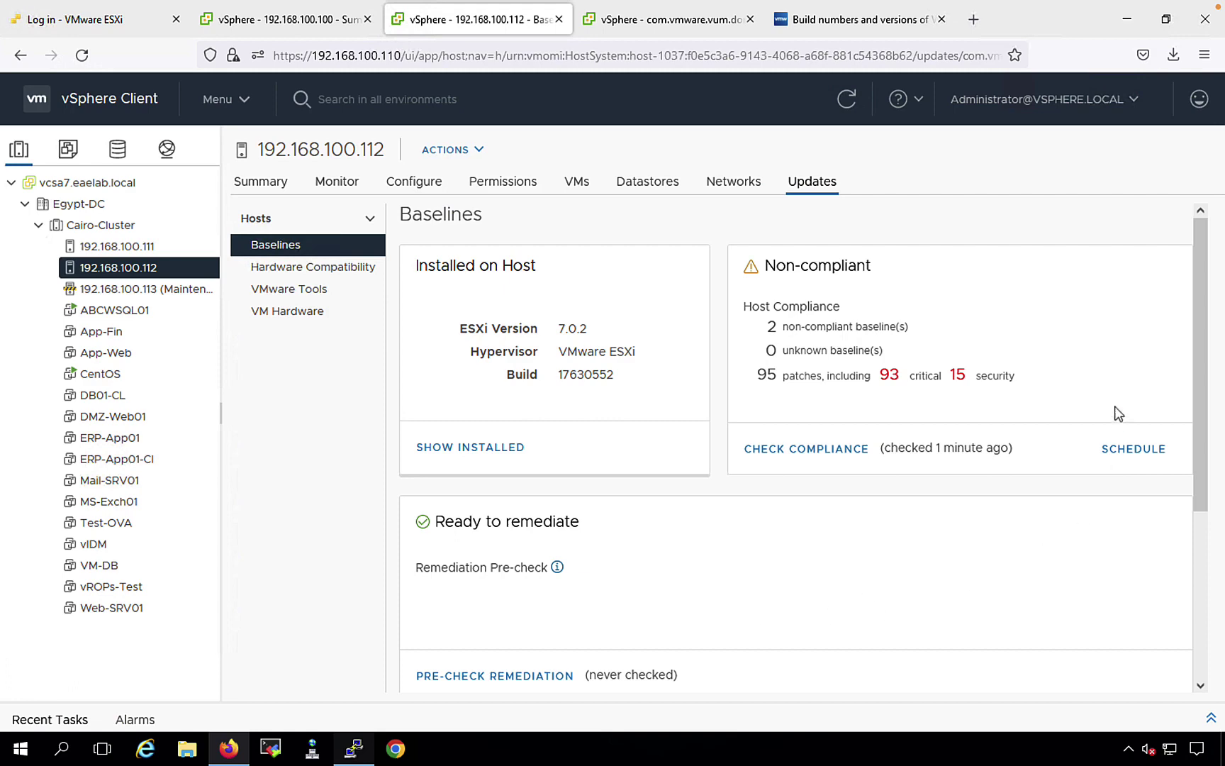
scroll(1200, 424, down, 3)
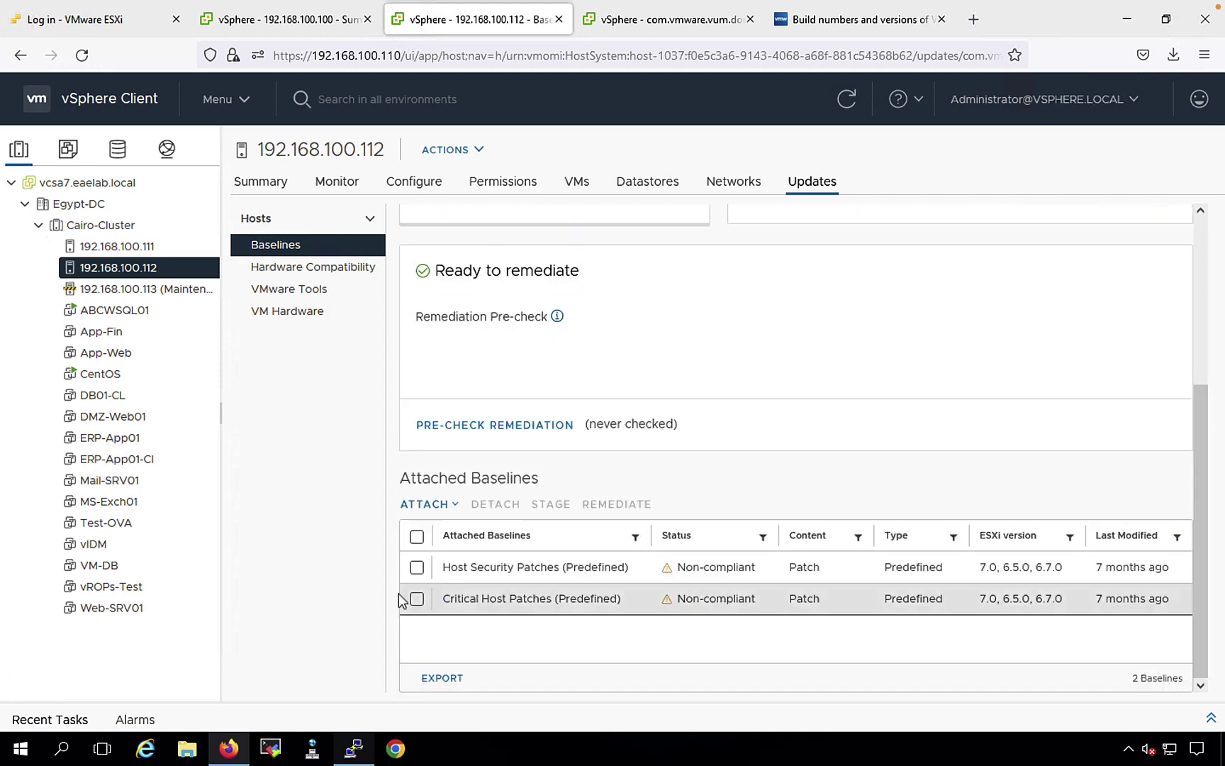
click(424, 503)
click(476, 548)
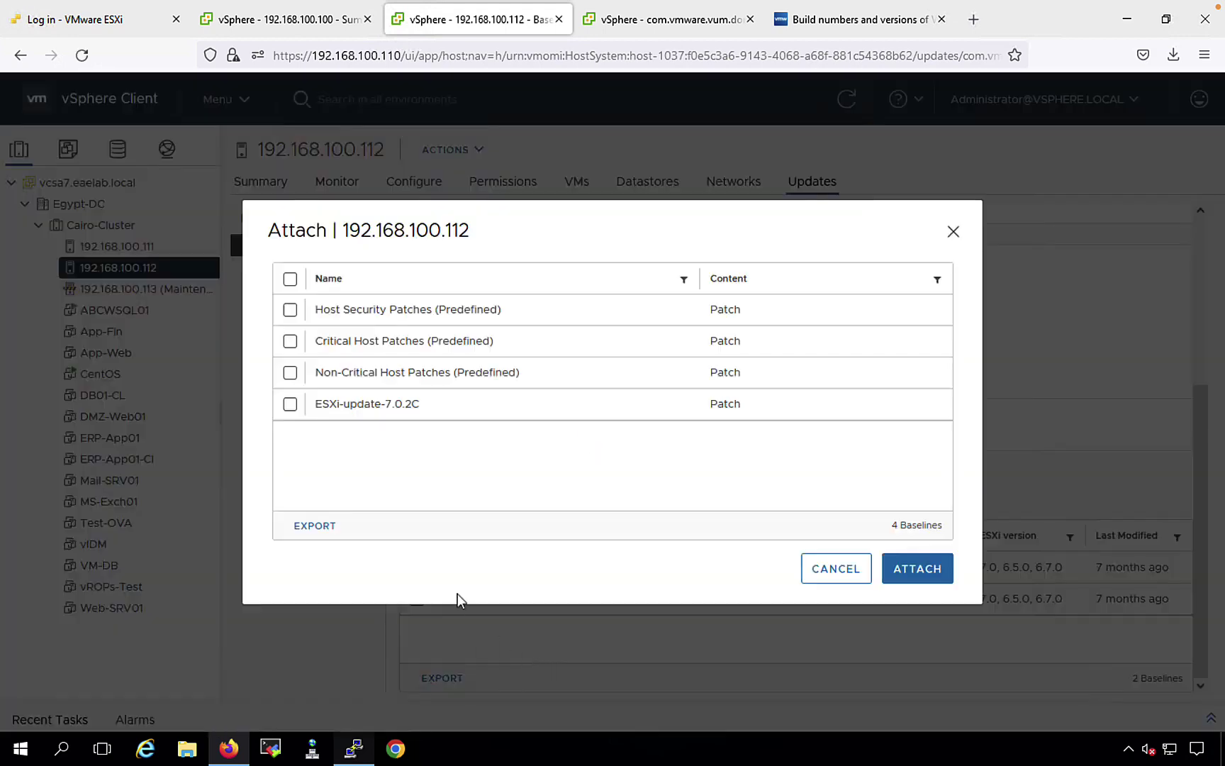
click(348, 411)
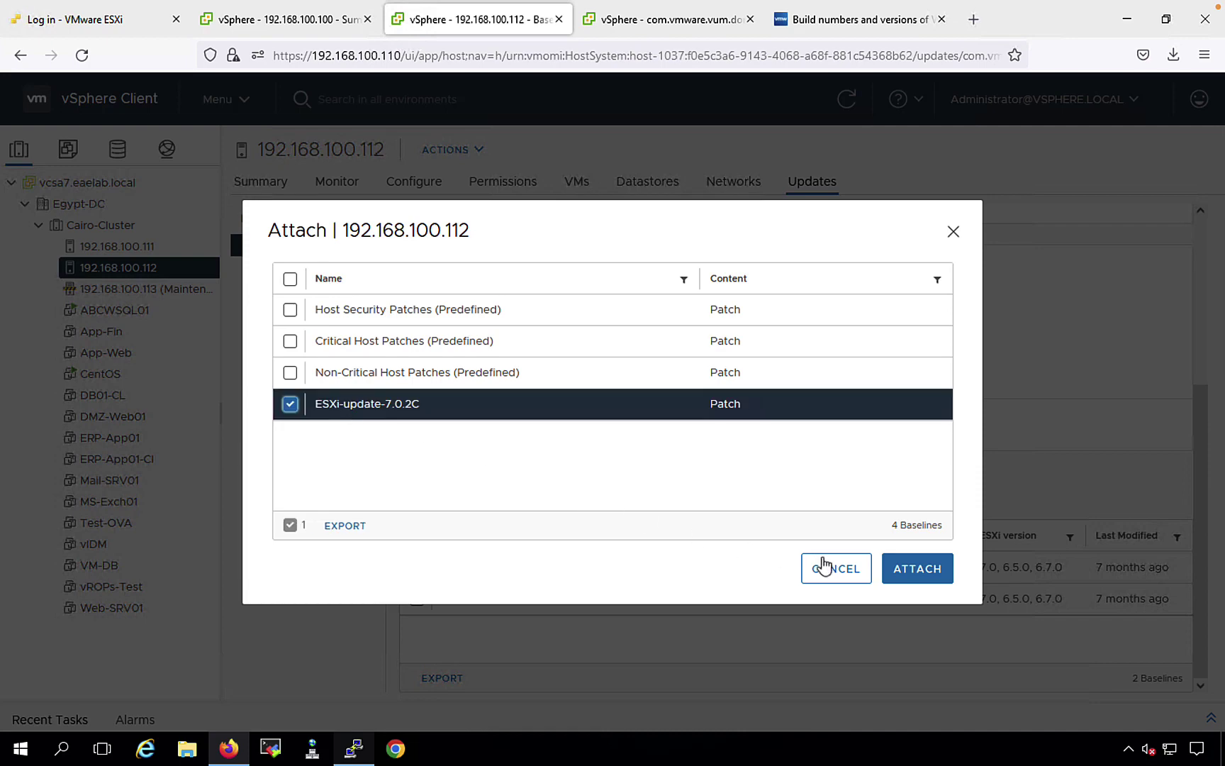
click(919, 574)
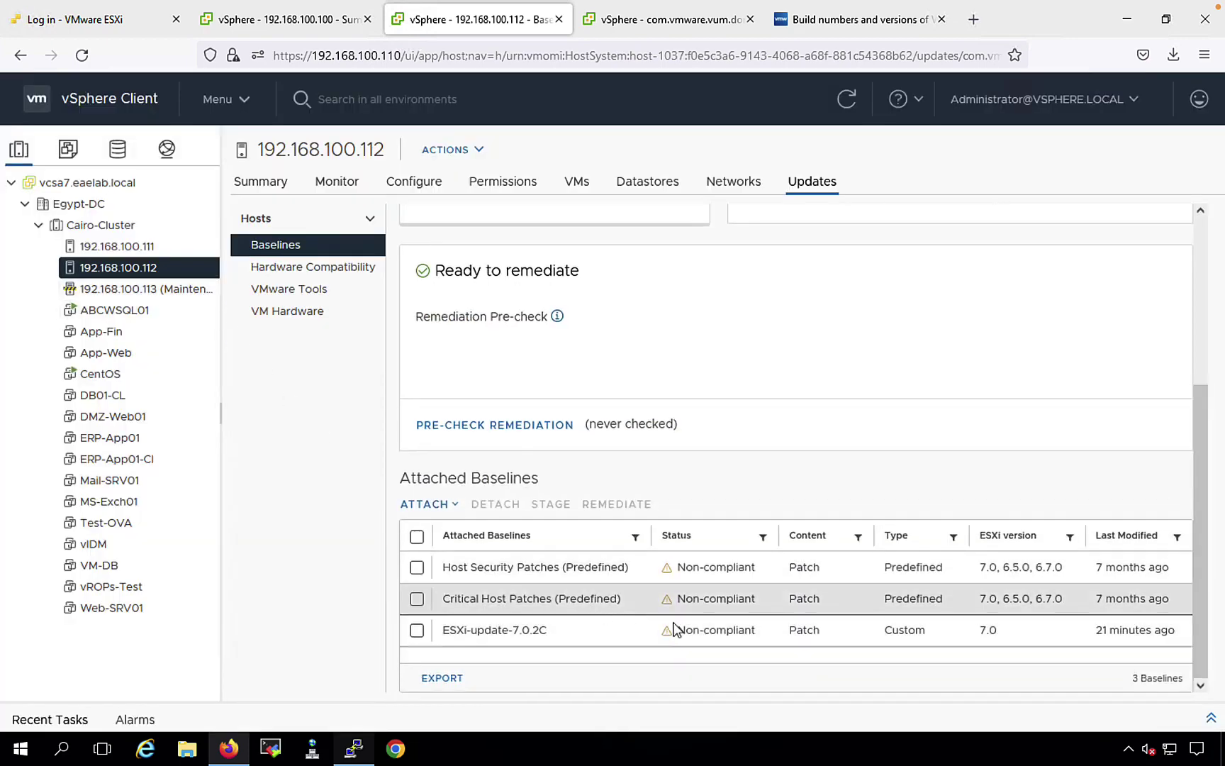
Step: Select the ESXi-update-7.0.2C baseline on Cairo-Cluster and compare the compliance status and ESXi build of its three hosts
click(143, 233)
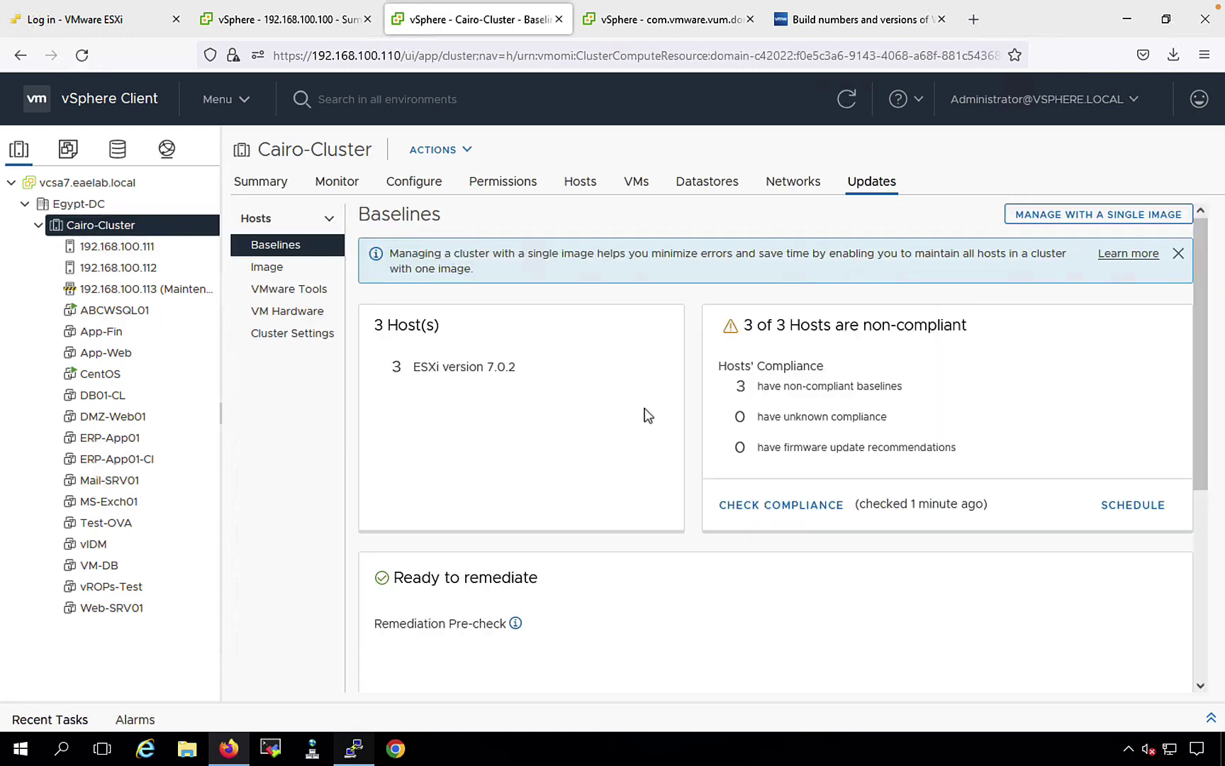
drag(1195, 455, 1181, 615)
click(376, 645)
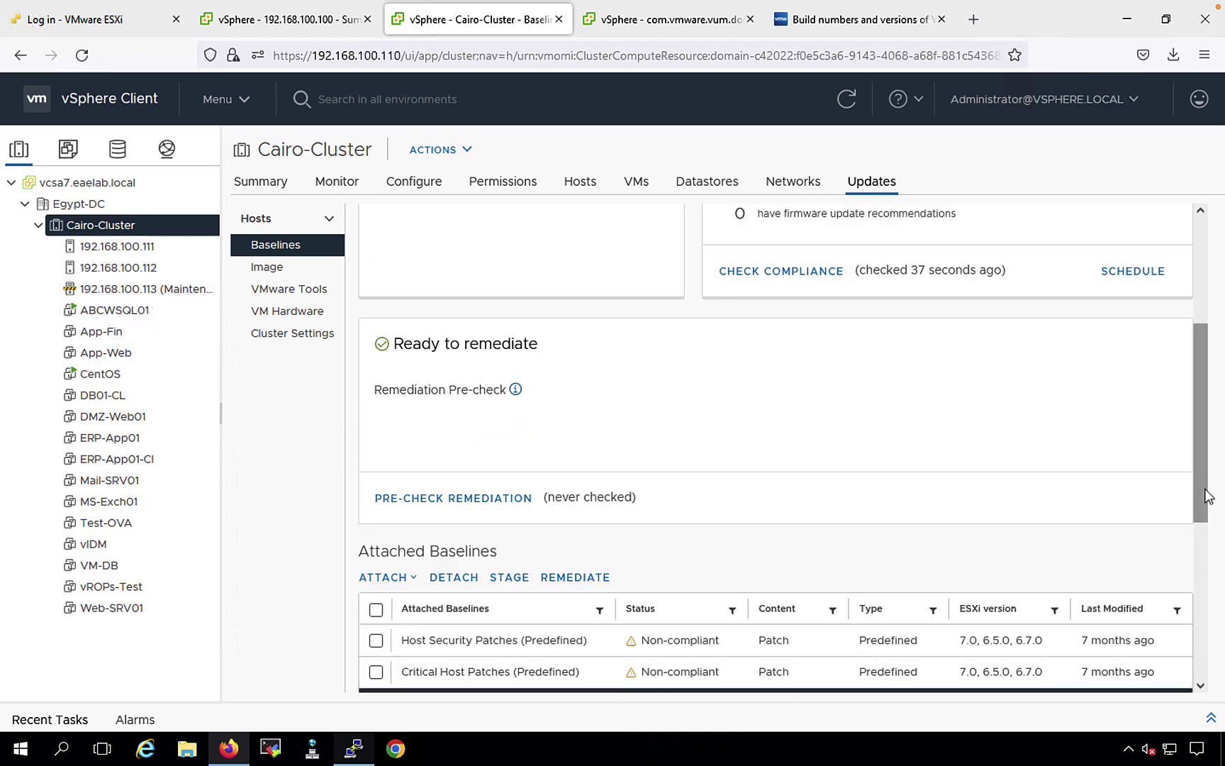
drag(1206, 492, 1206, 630)
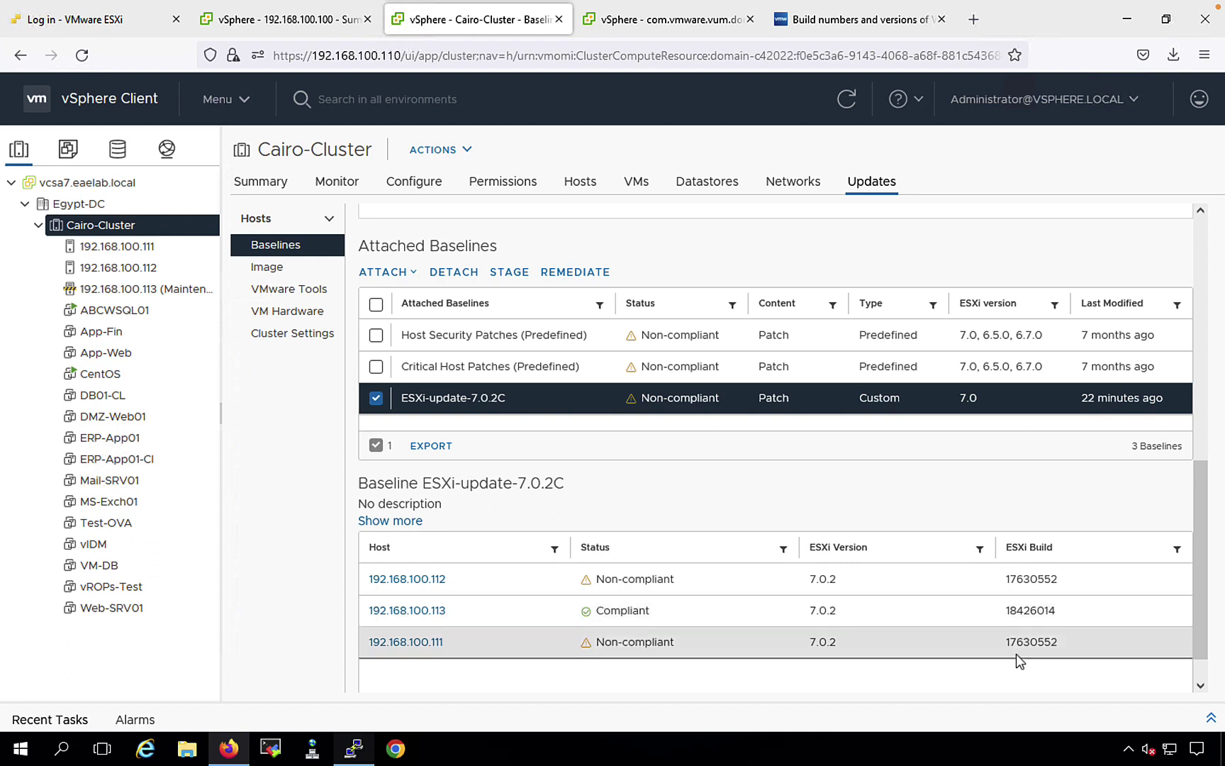
drag(1030, 612, 1007, 617)
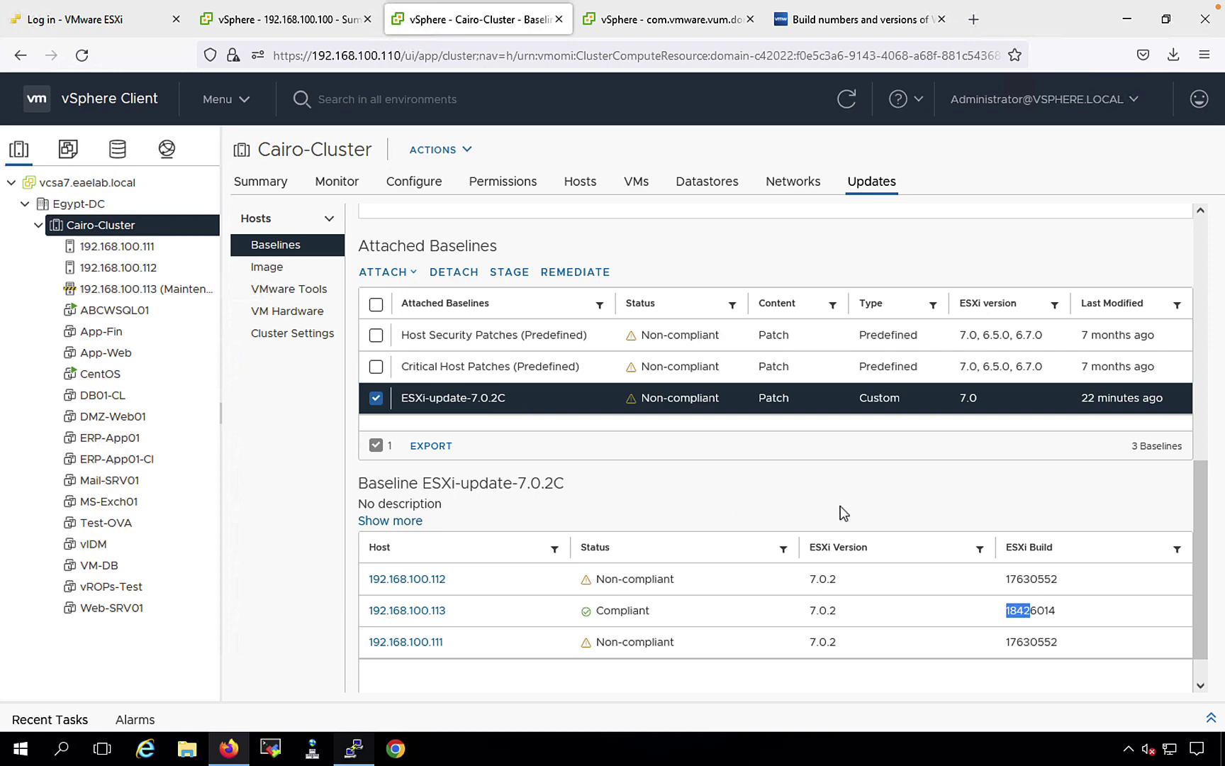
drag(1197, 635, 1221, 323)
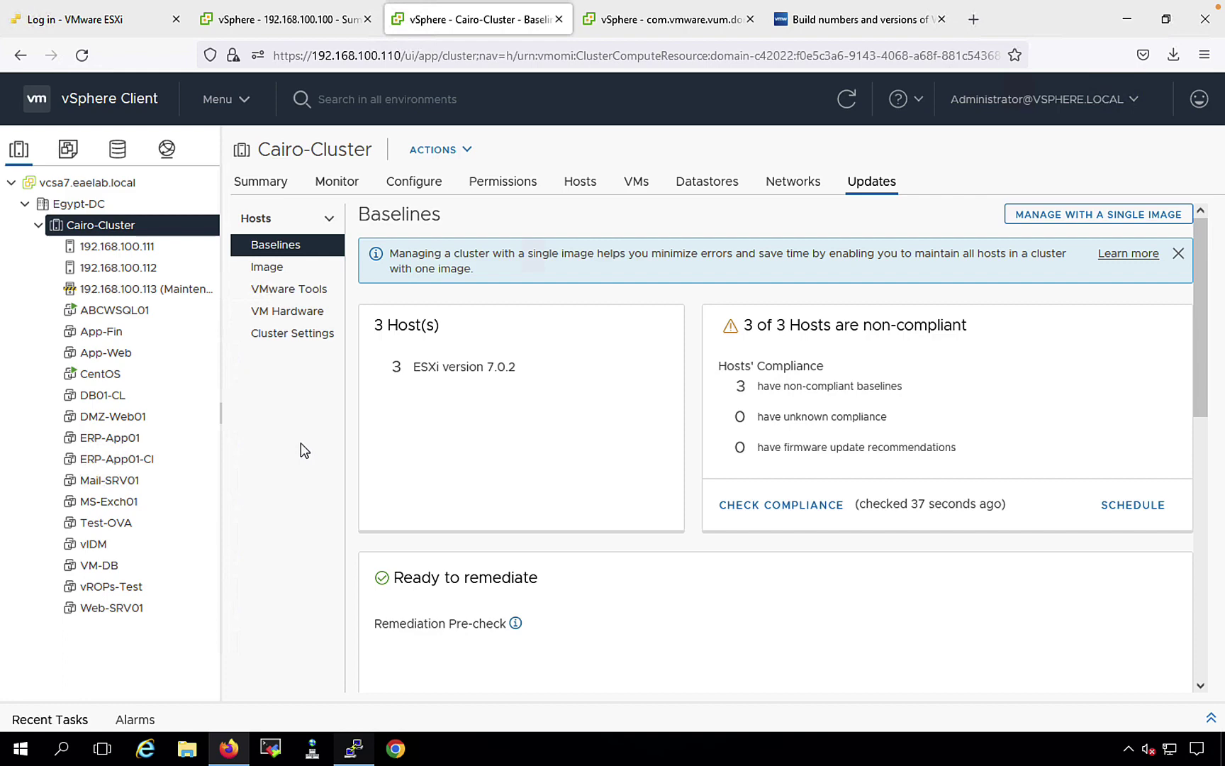
Step: Browse the available updates in Lifecycle Manager with the rollup-only filter turned off
click(623, 28)
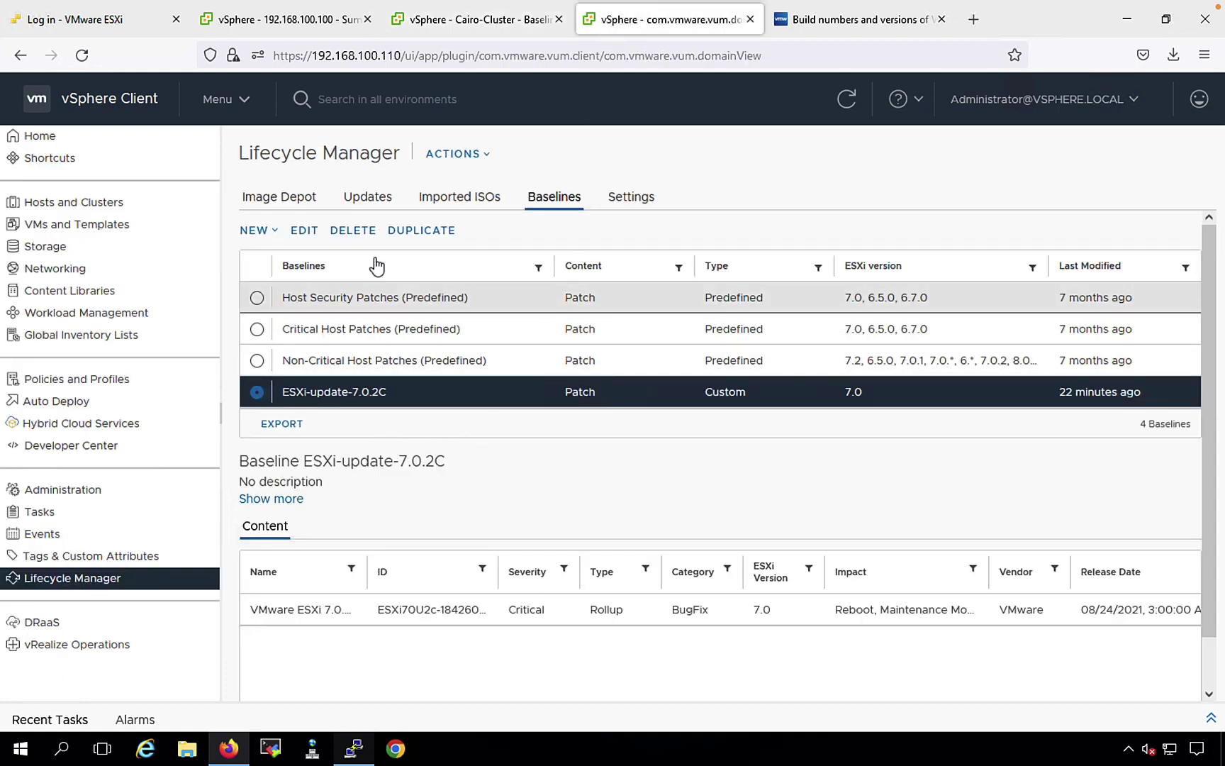
click(363, 200)
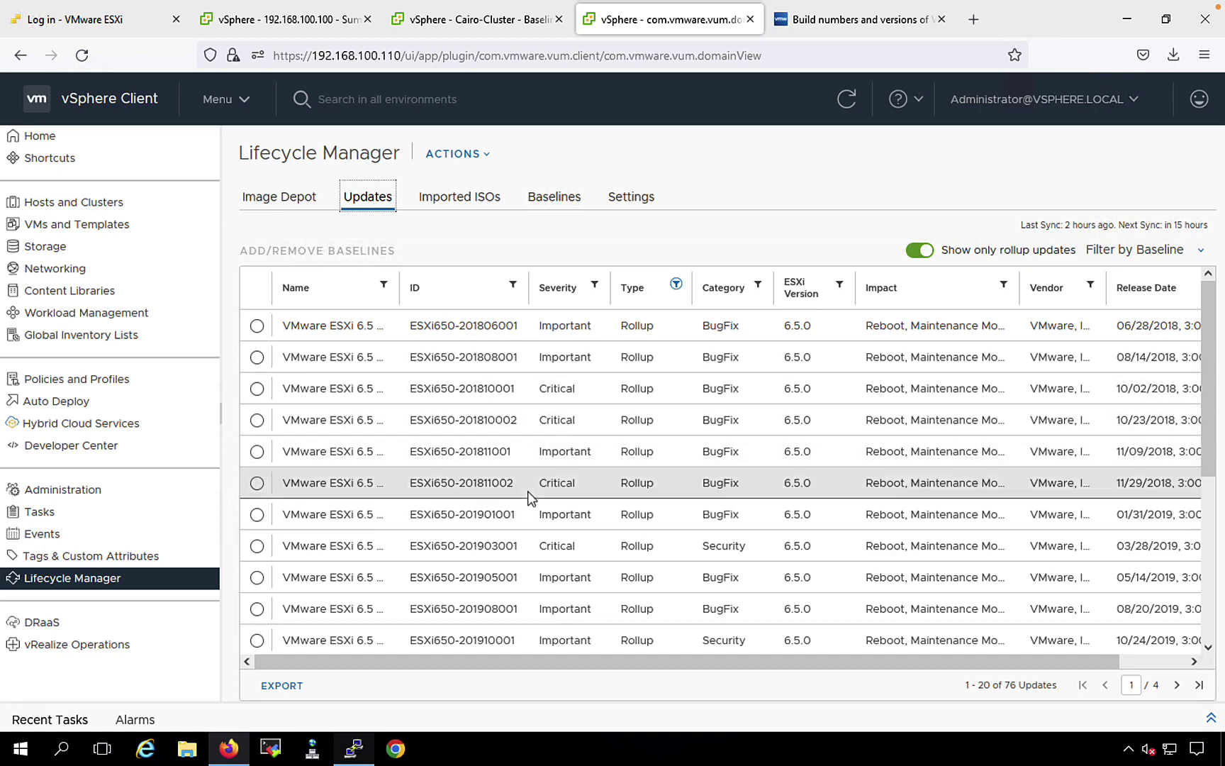
click(920, 249)
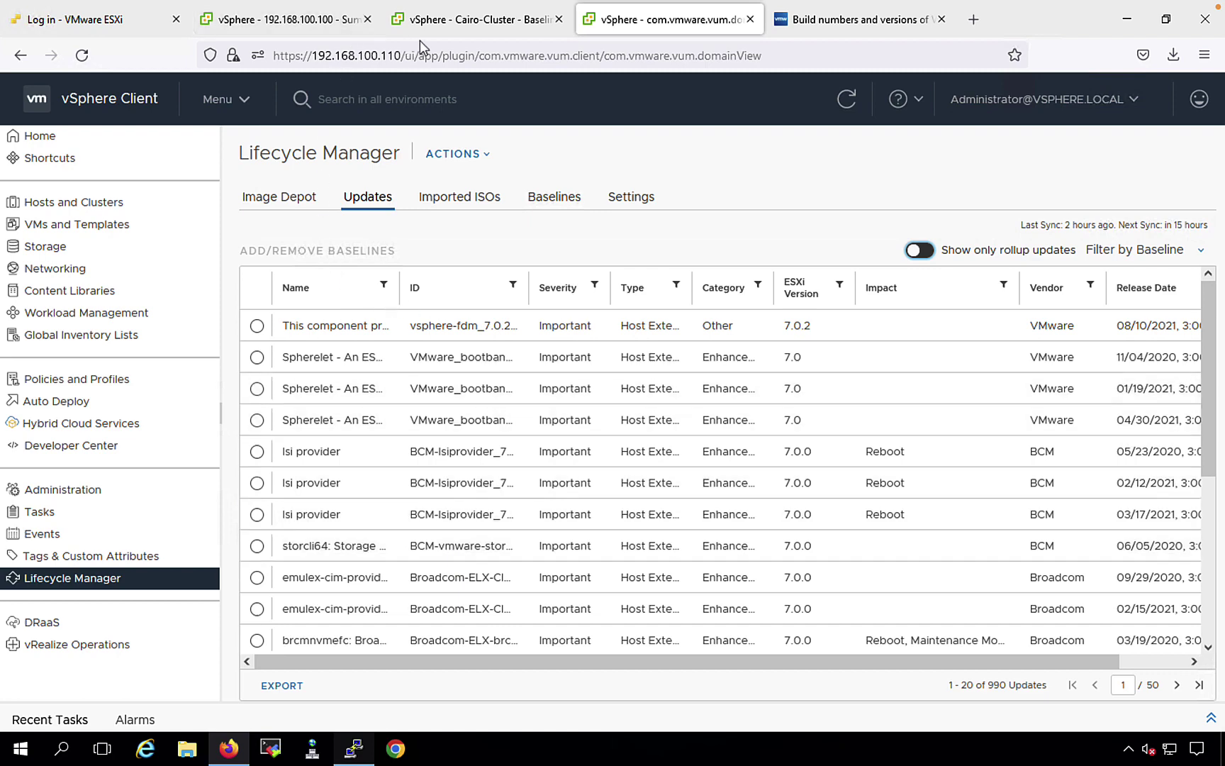
Step: Take host 192.168.100.113 out of maintenance mode
click(475, 19)
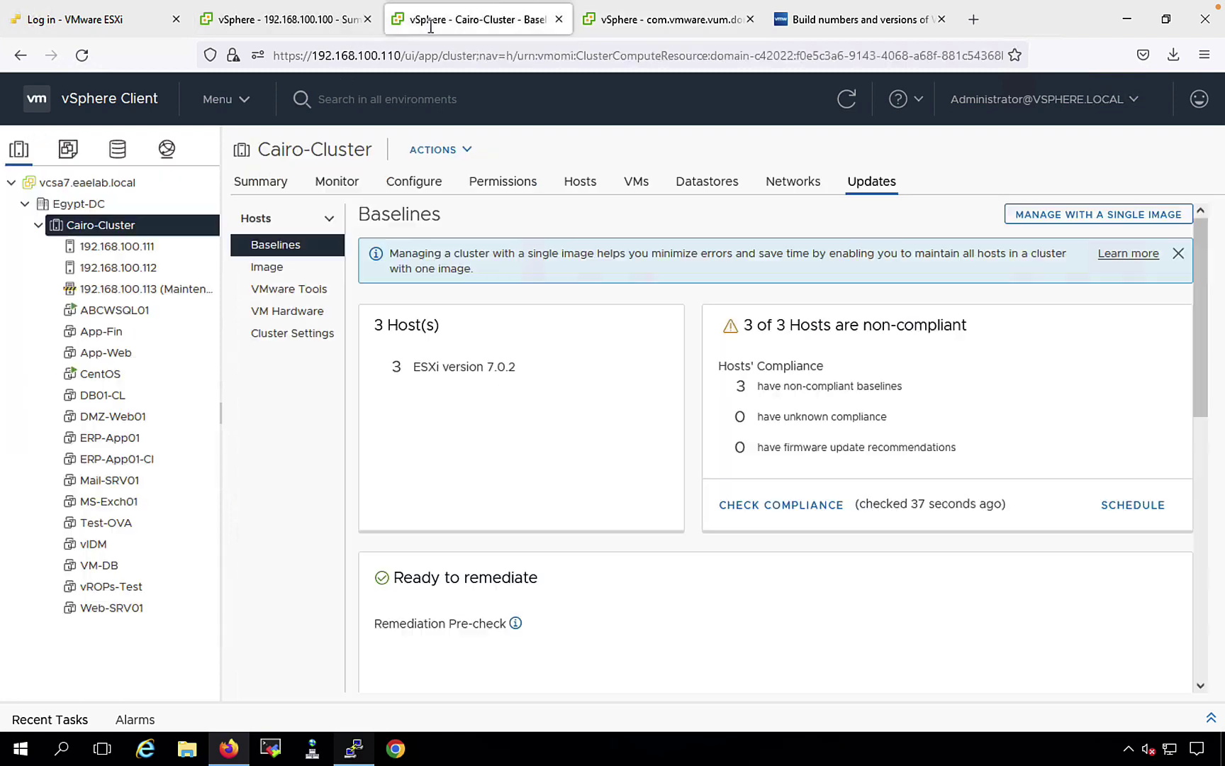
click(261, 182)
click(157, 290)
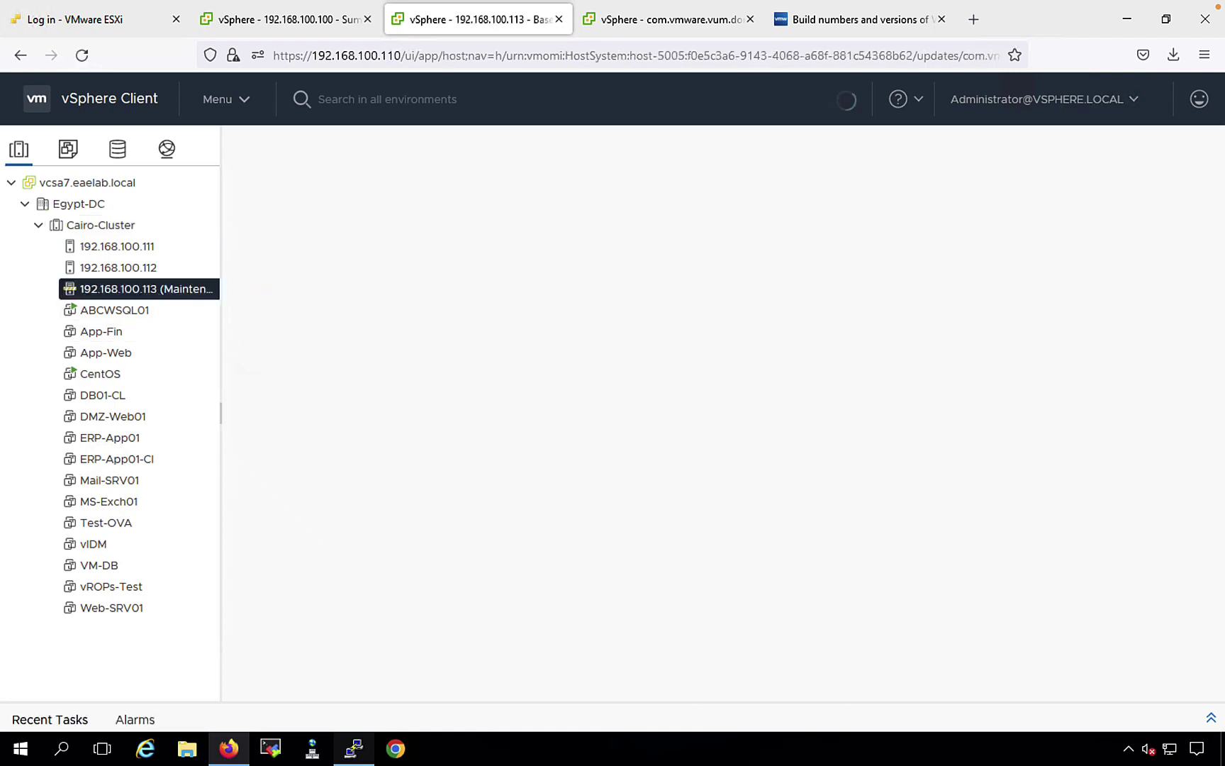
right_click(156, 290)
mouse_move(369, 229)
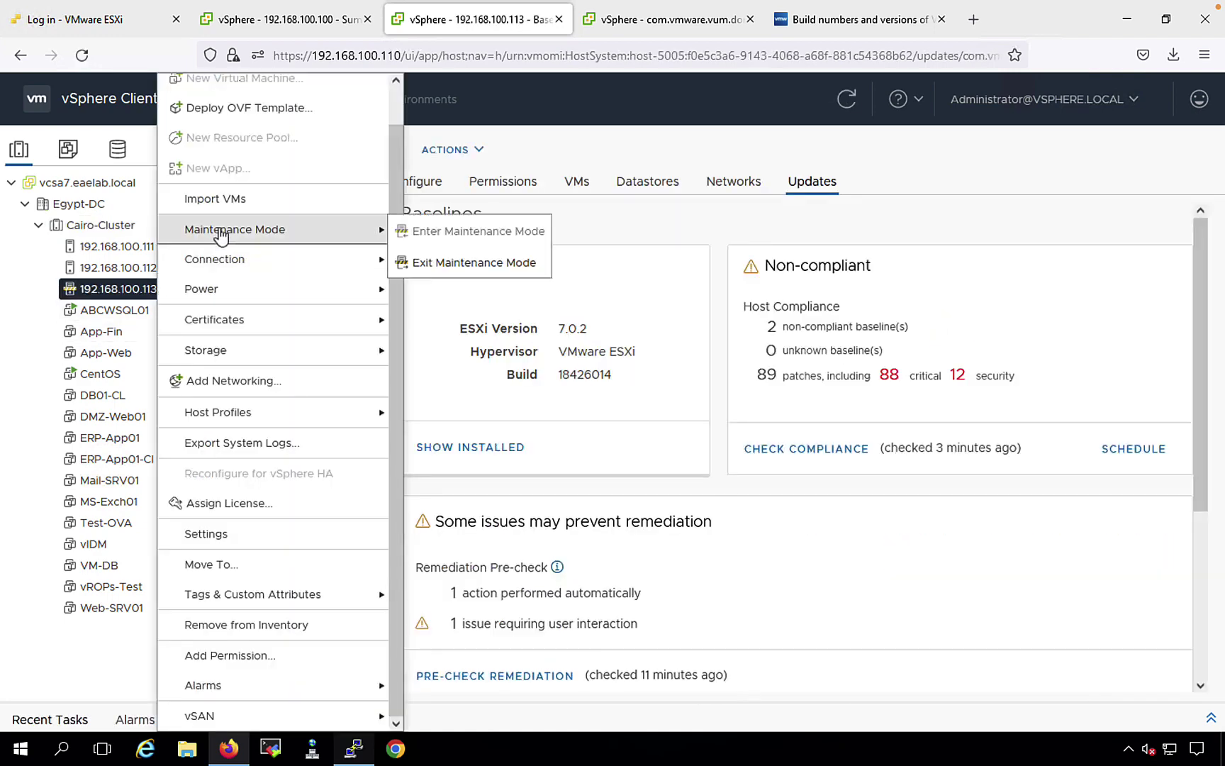
click(437, 263)
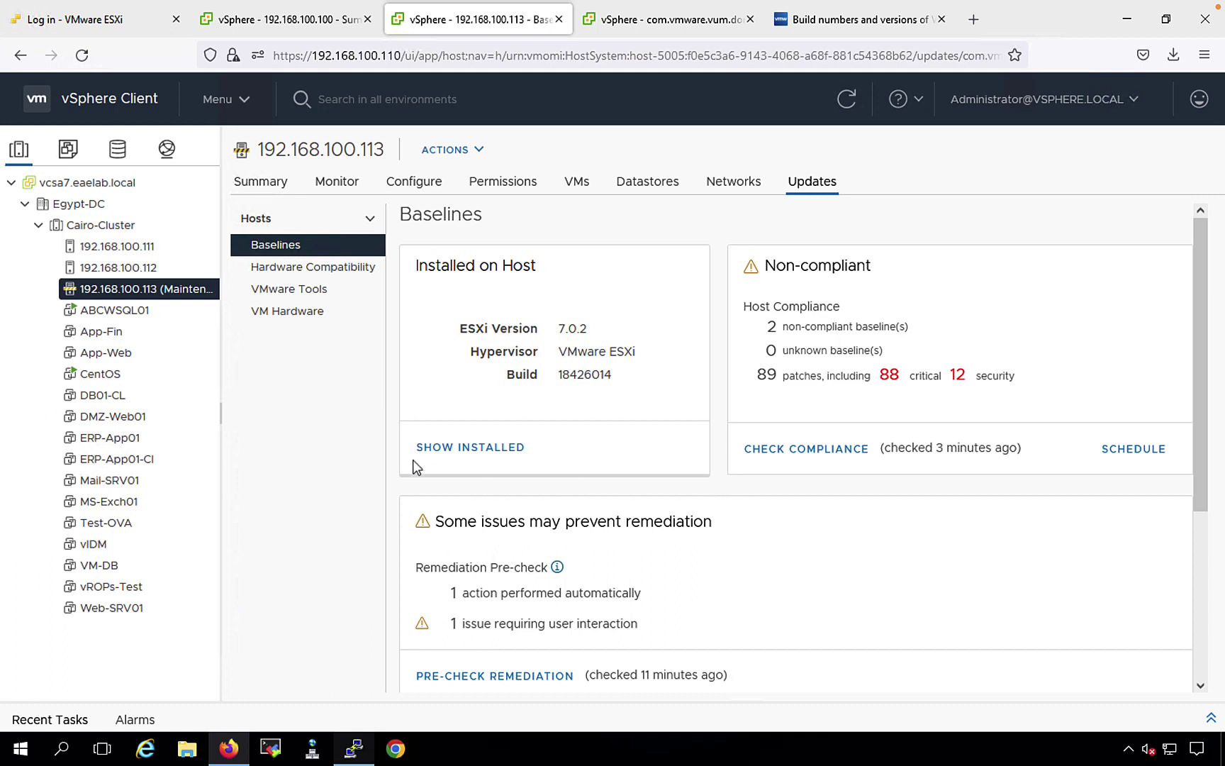